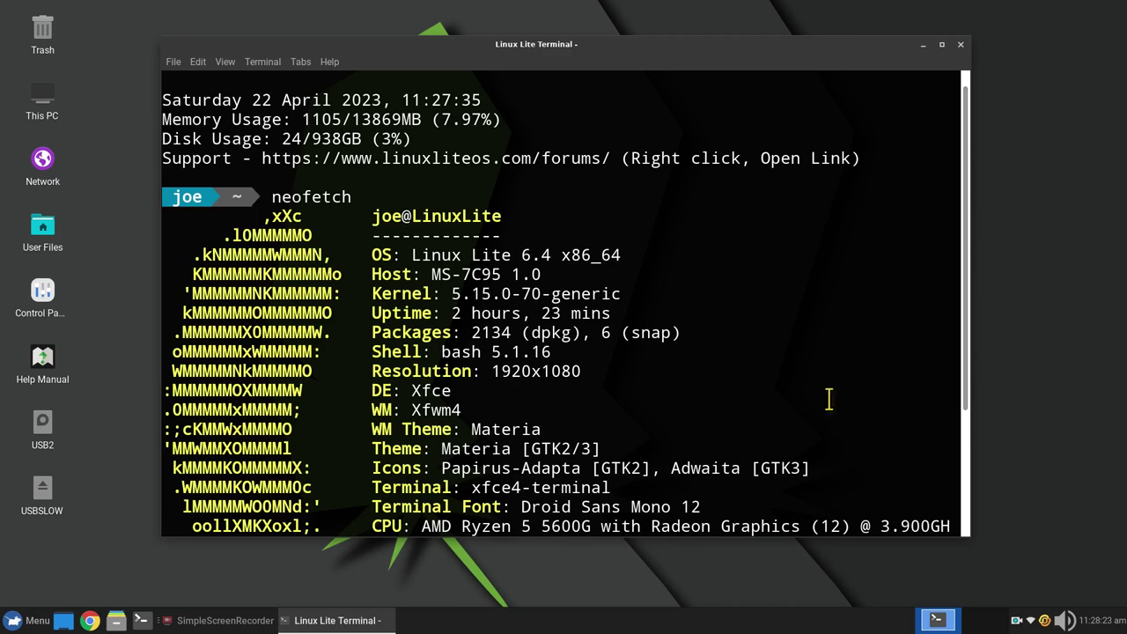
- Close the terminal, open Thunar on the home folder, and move its window right
{"action": "scroll", "coordinate": [829, 399], "scroll_direction": "down", "scroll_amount": 1}
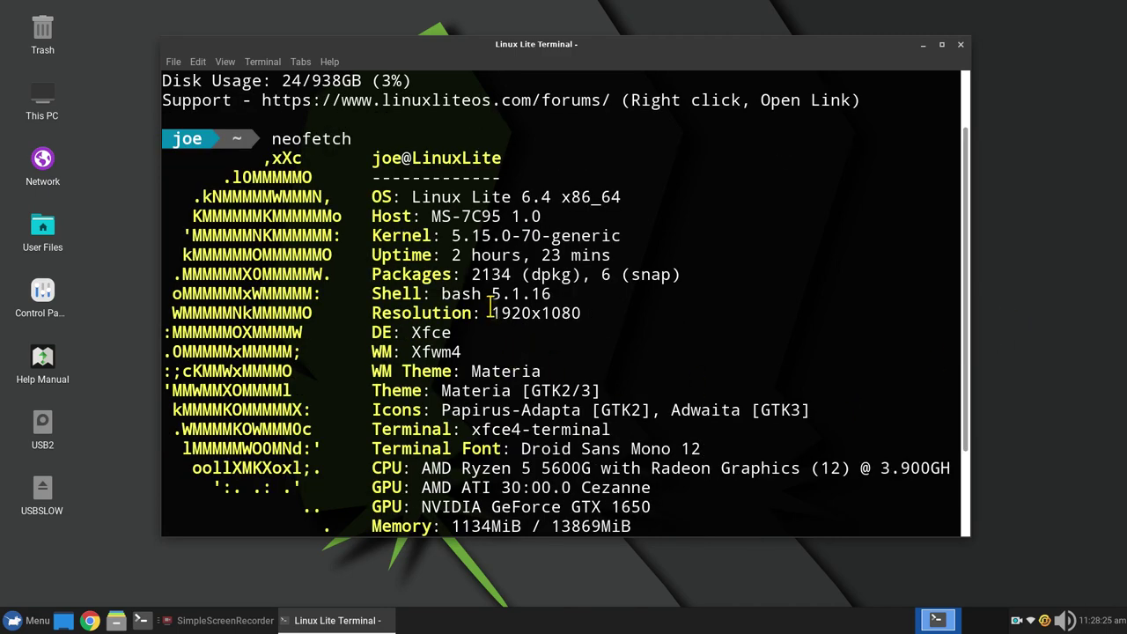
{"action": "left_click_drag", "start_coordinate": [492, 313], "coordinate": [581, 313]}
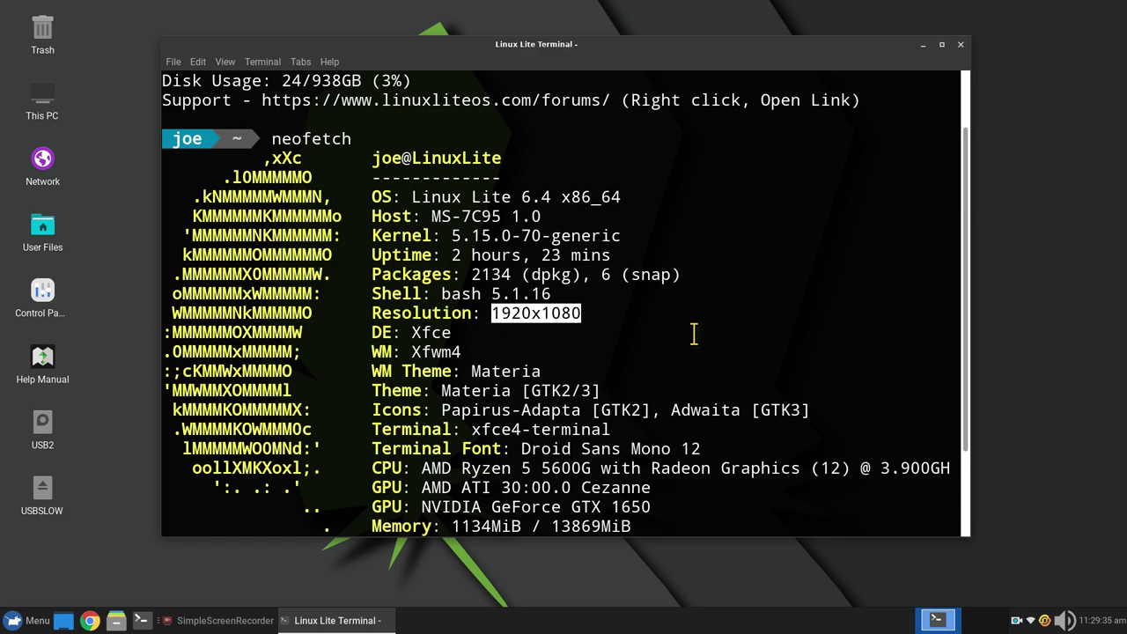
{"action": "left_click", "coordinate": [962, 44]}
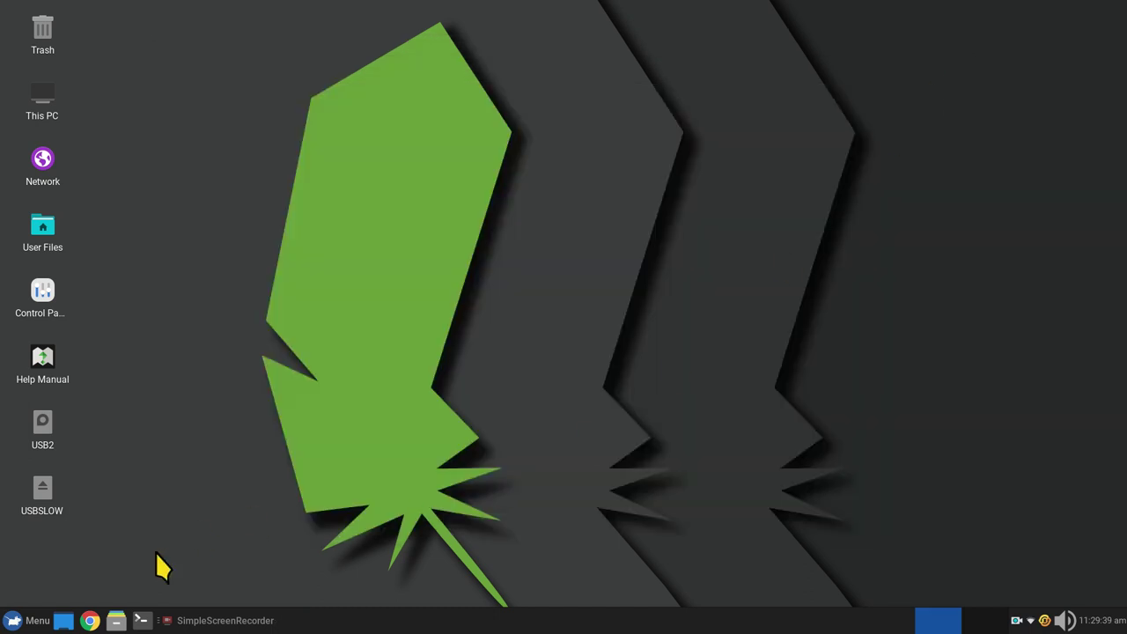
{"action": "left_click", "coordinate": [116, 622]}
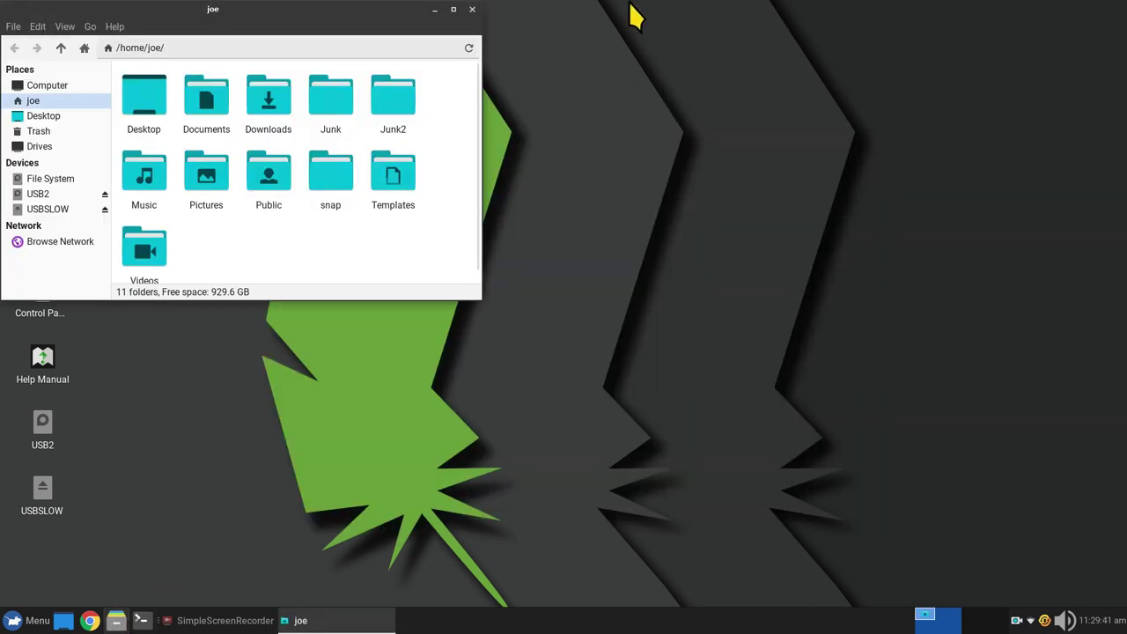
{"action": "left_click_drag", "start_coordinate": [344, 21], "coordinate": [802, 223]}
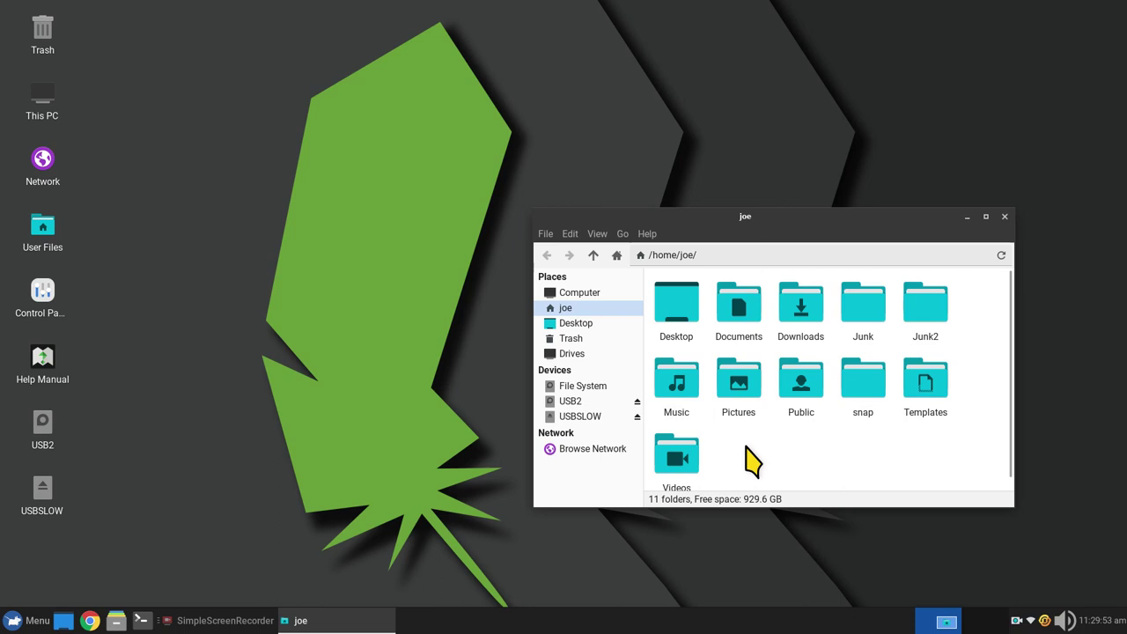
- Check the USB2 and USBSLOW drives, return to USB2, and move the window up-left
{"action": "left_click", "coordinate": [571, 404]}
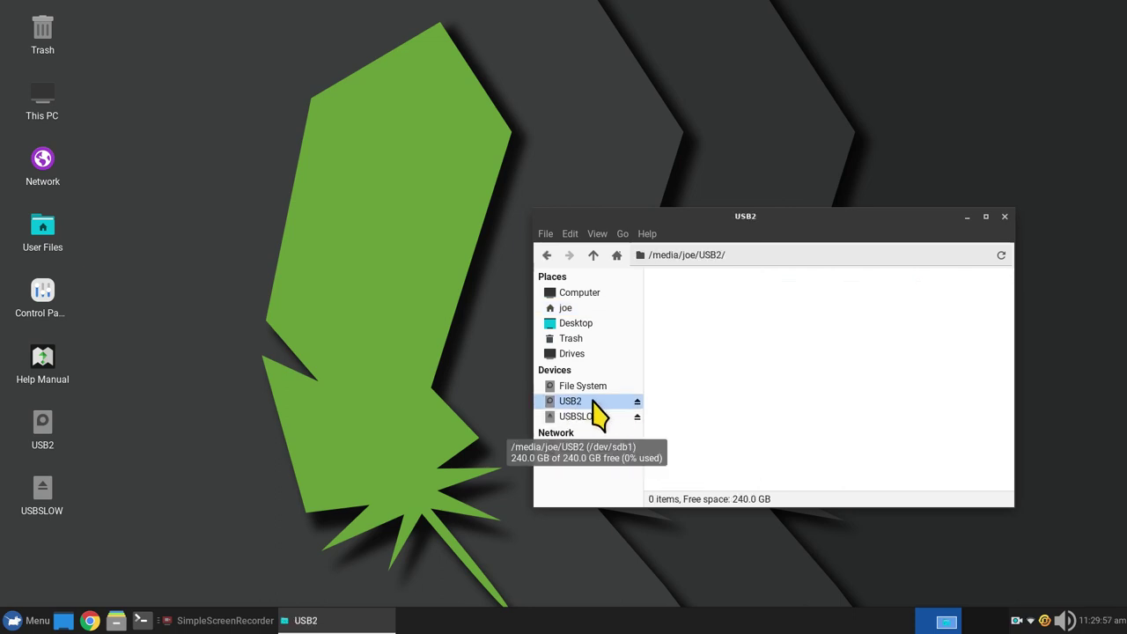
{"action": "left_click", "coordinate": [592, 419]}
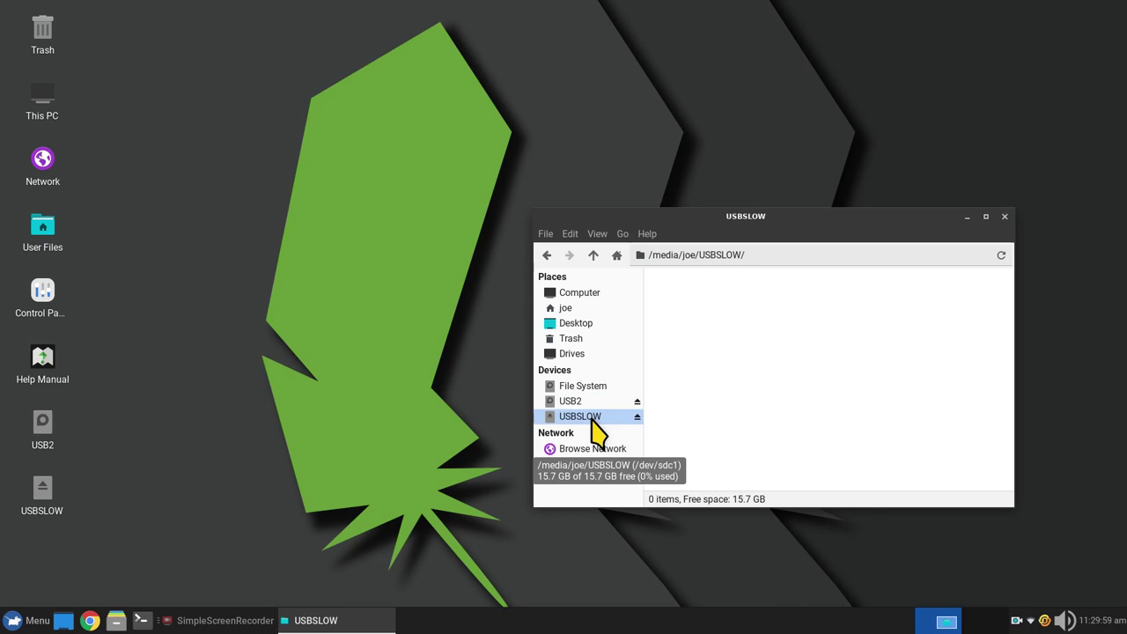
{"action": "left_click", "coordinate": [588, 401]}
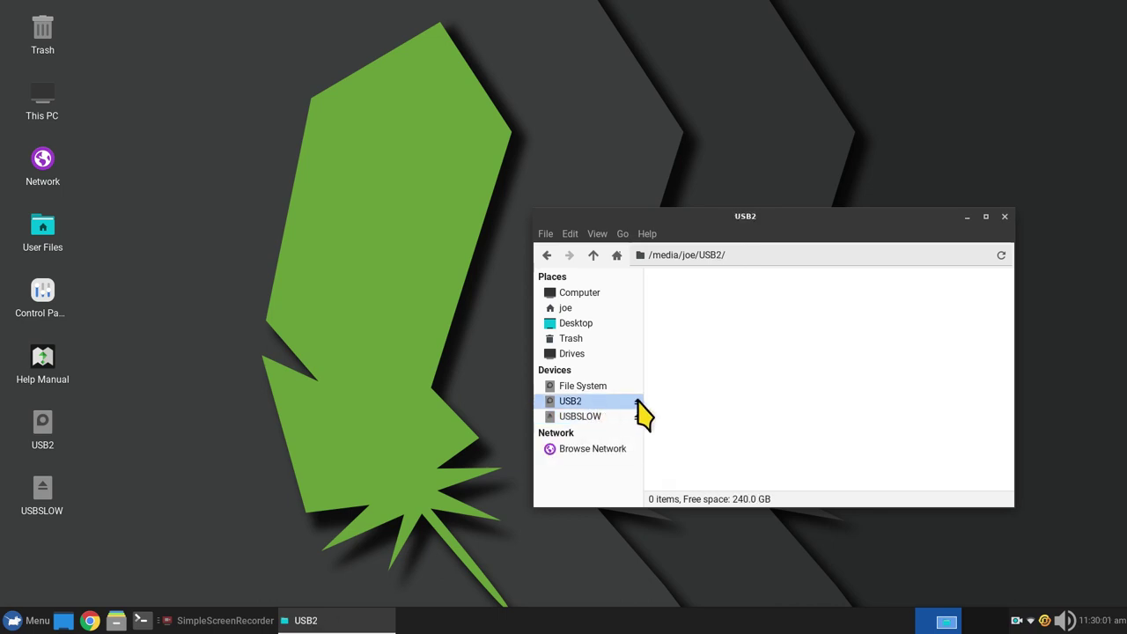
{"action": "left_click_drag", "start_coordinate": [847, 221], "coordinate": [755, 140]}
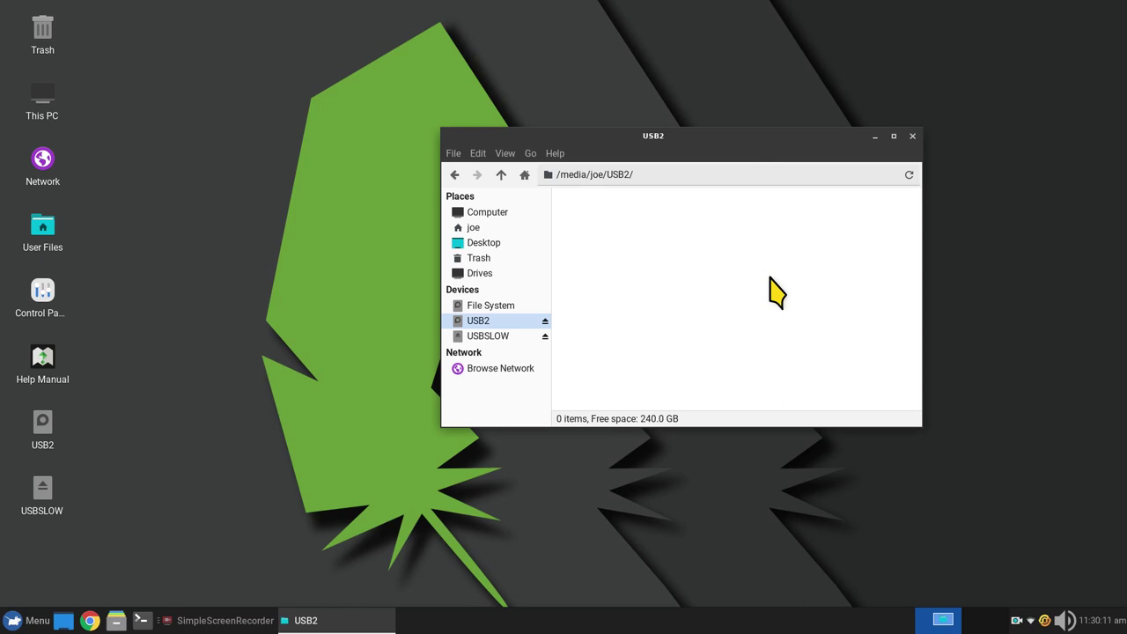
- Search the application menu for 'usb' and launch USB Stick Formatter
{"action": "mouse_move", "coordinate": [502, 323]}
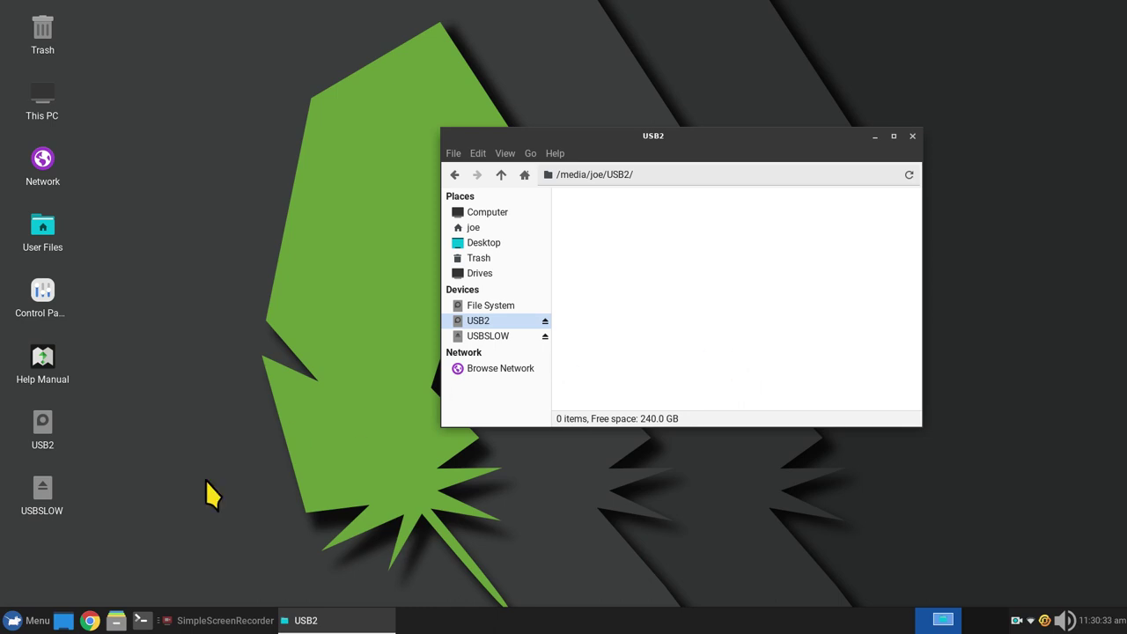
{"action": "left_click", "coordinate": [26, 620]}
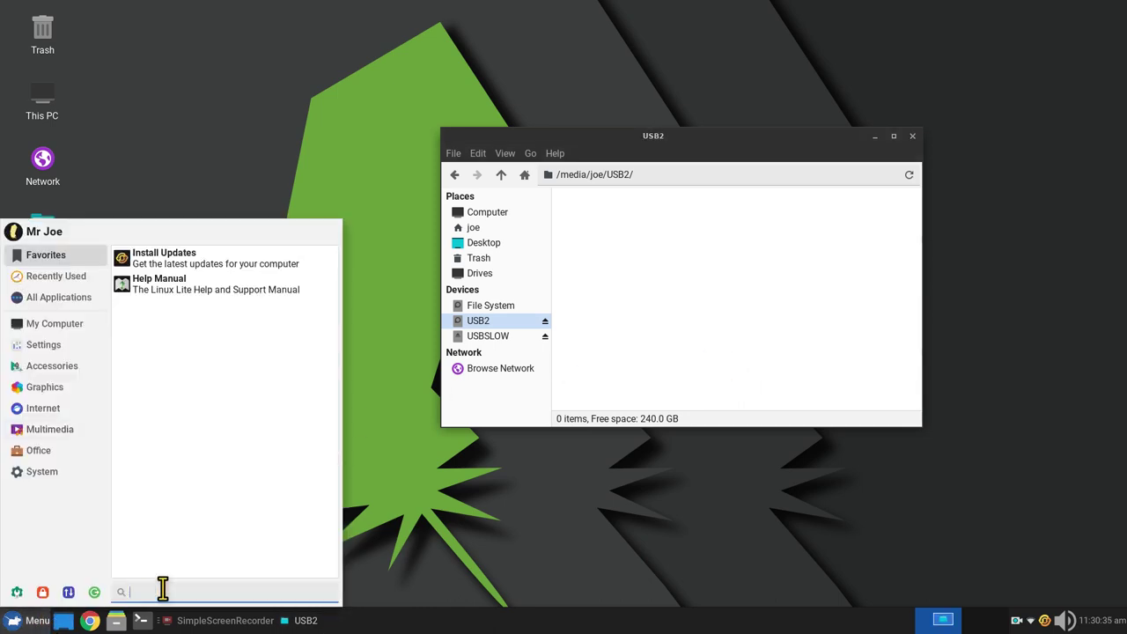
{"action": "type", "text": "usb"}
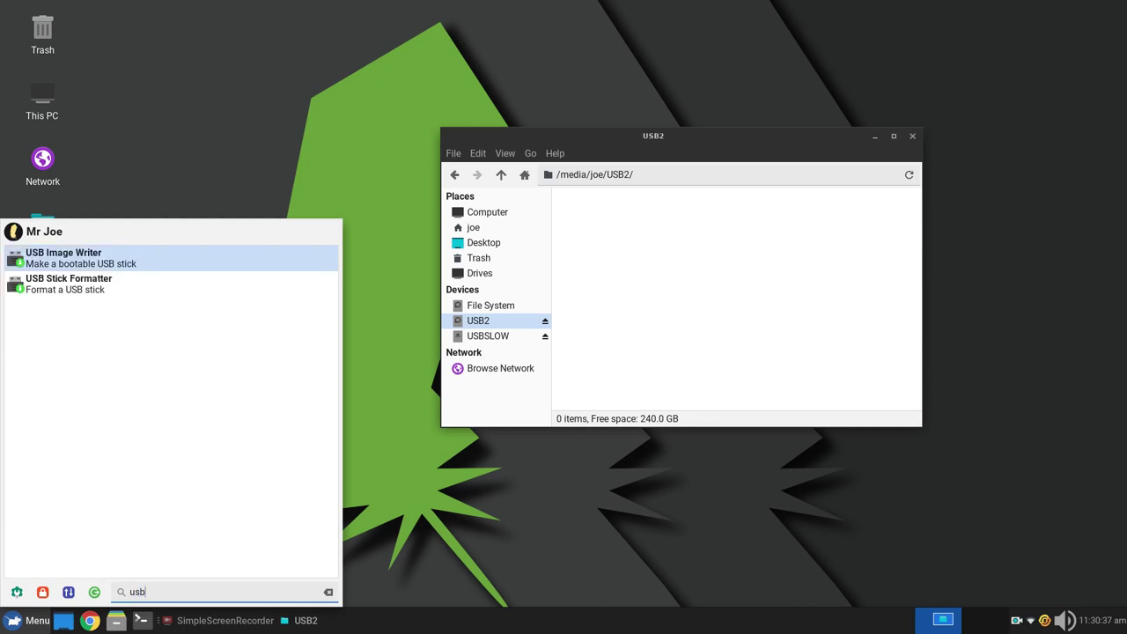
{"action": "left_click", "coordinate": [167, 283]}
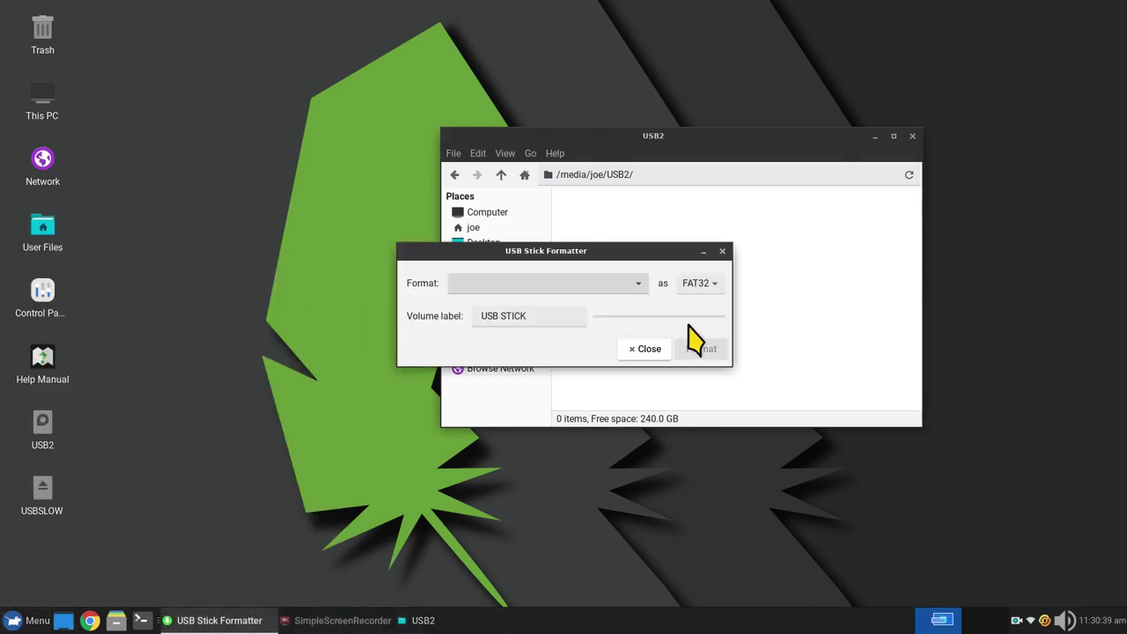
- Position the USB Stick Formatter dialog below the file manager window
{"action": "left_click_drag", "start_coordinate": [631, 265], "coordinate": [891, 377]}
{"action": "left_click_drag", "start_coordinate": [757, 134], "coordinate": [622, 64]}
{"action": "left_click_drag", "start_coordinate": [886, 375], "coordinate": [724, 428]}
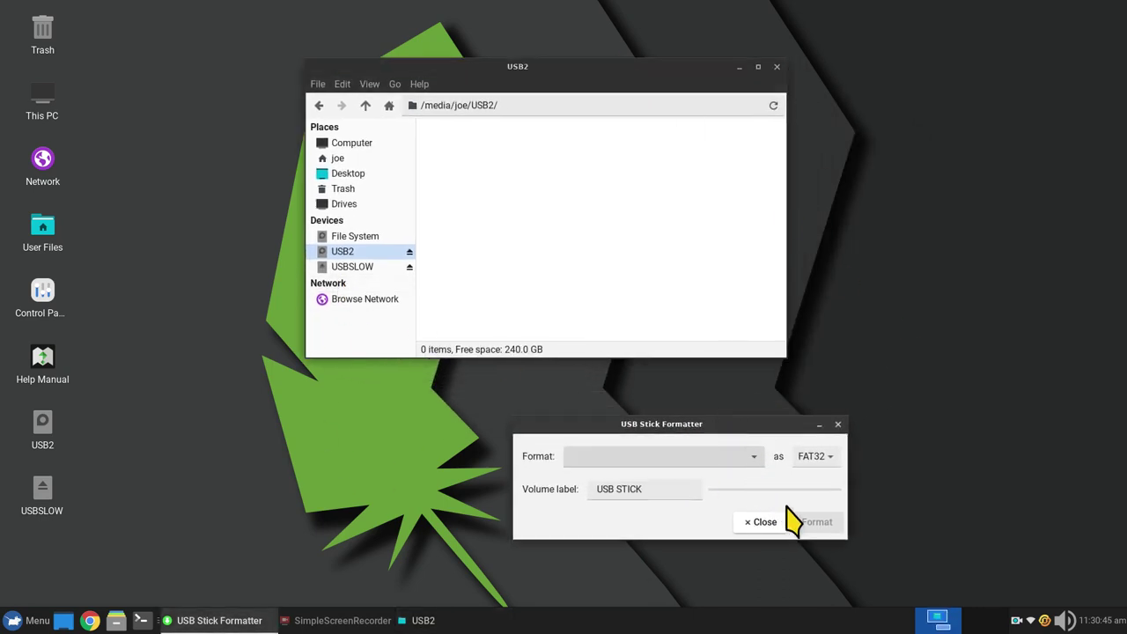
- Target the 16GB General UDisk (/dev/sdc) and select the existing 'USB STICK' label
{"action": "left_click", "coordinate": [748, 456]}
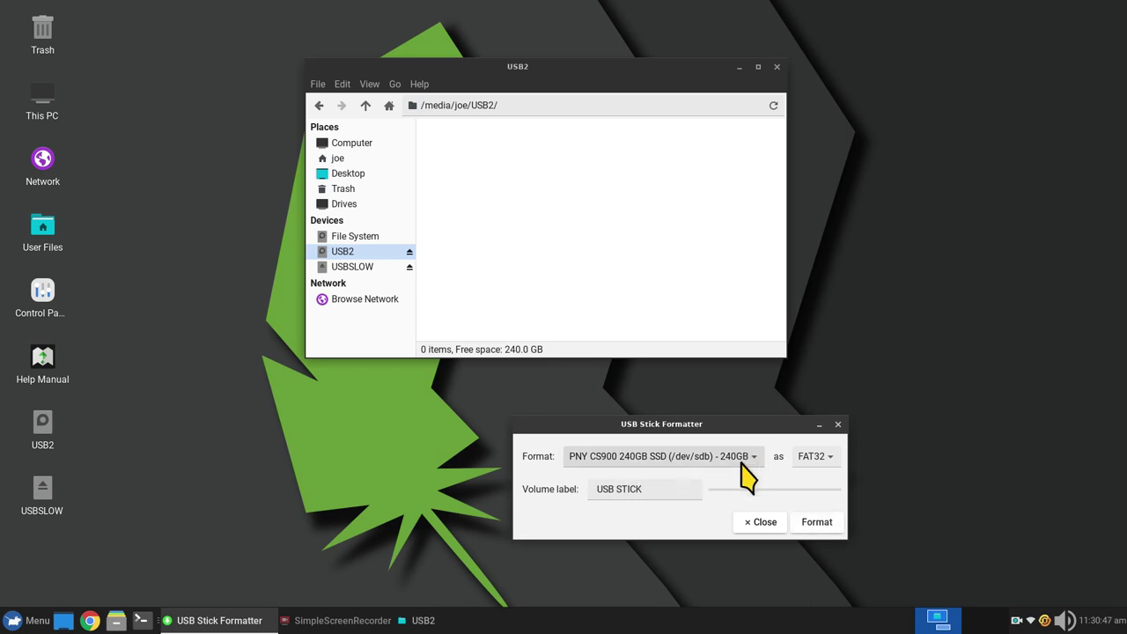
{"action": "left_click", "coordinate": [748, 467]}
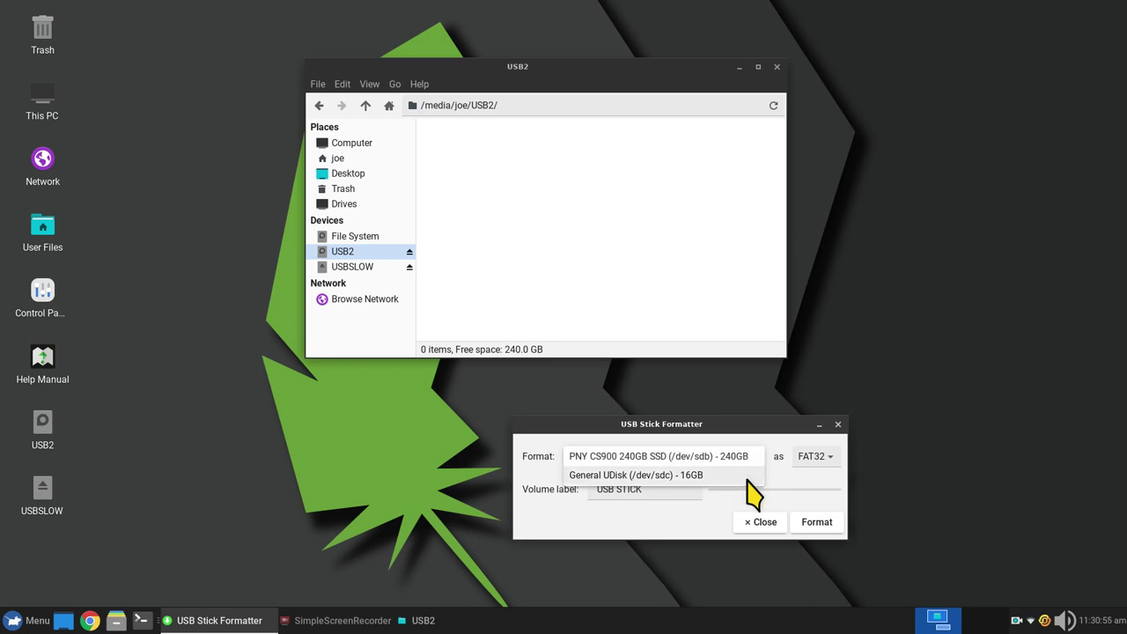
{"action": "left_click", "coordinate": [748, 477]}
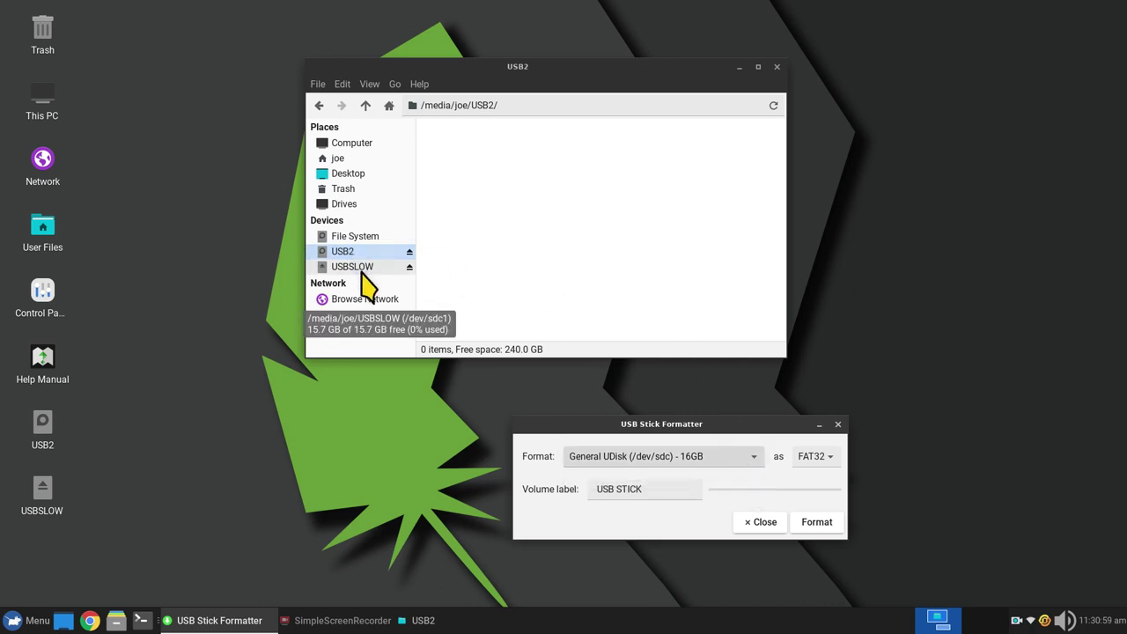
{"action": "left_click_drag", "start_coordinate": [670, 433], "coordinate": [679, 403]}
{"action": "left_click_drag", "start_coordinate": [660, 459], "coordinate": [601, 465]}
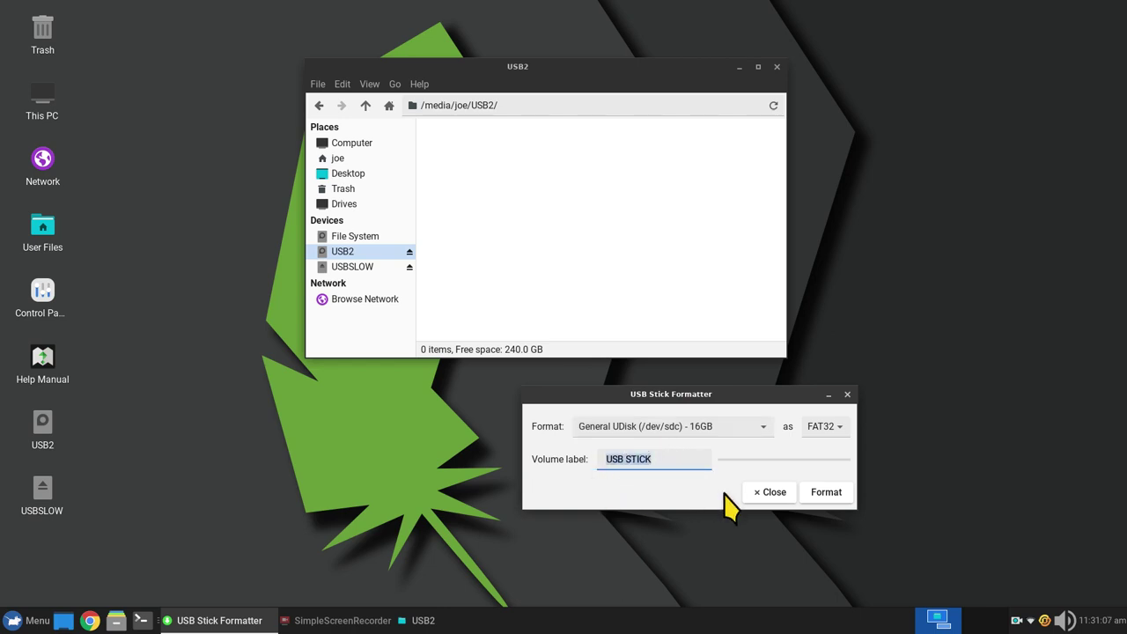
- Rename the volume label to 'USB', review the FAT32 option, and close the formatter unformatted
{"action": "type", "text": "US"}
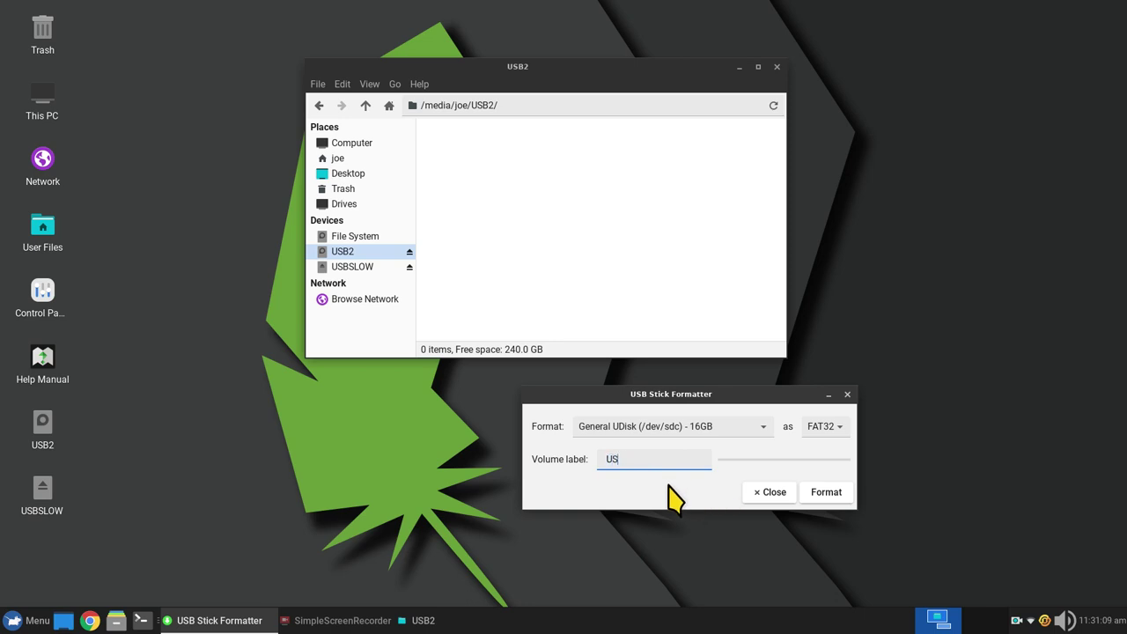
{"action": "type", "text": "B1"}
{"action": "key", "text": "BackSpace"}
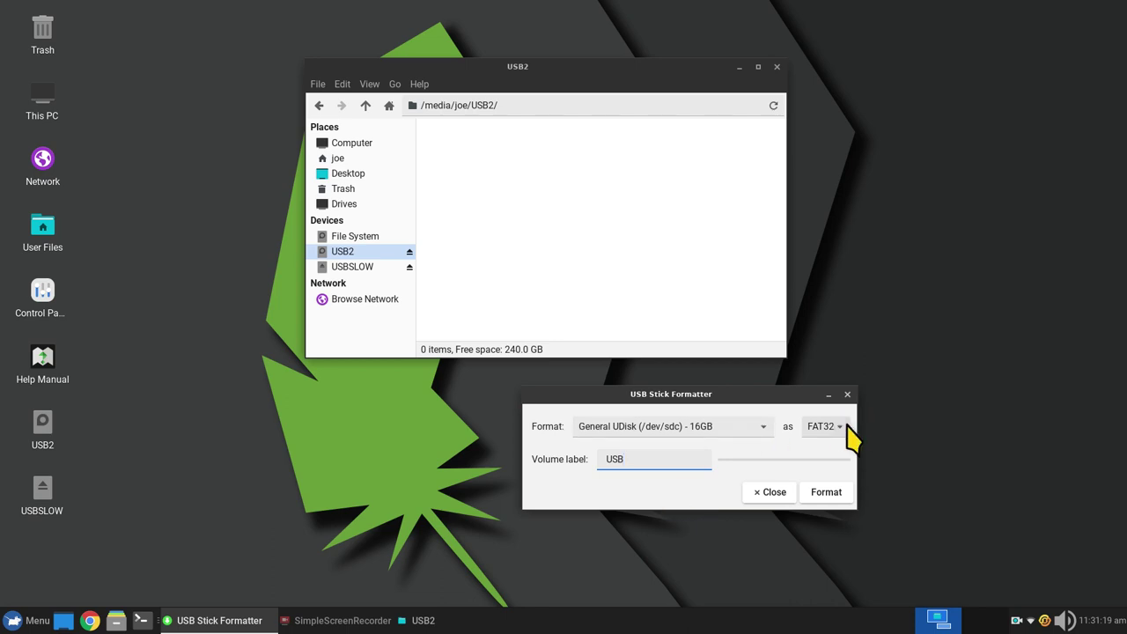
{"action": "mouse_move", "coordinate": [830, 424]}
{"action": "left_click", "coordinate": [847, 394]}
- Move the USB2 window right, switch it to the home folder /home/joe, and open a second window
{"action": "left_click_drag", "start_coordinate": [626, 77], "coordinate": [949, 89]}
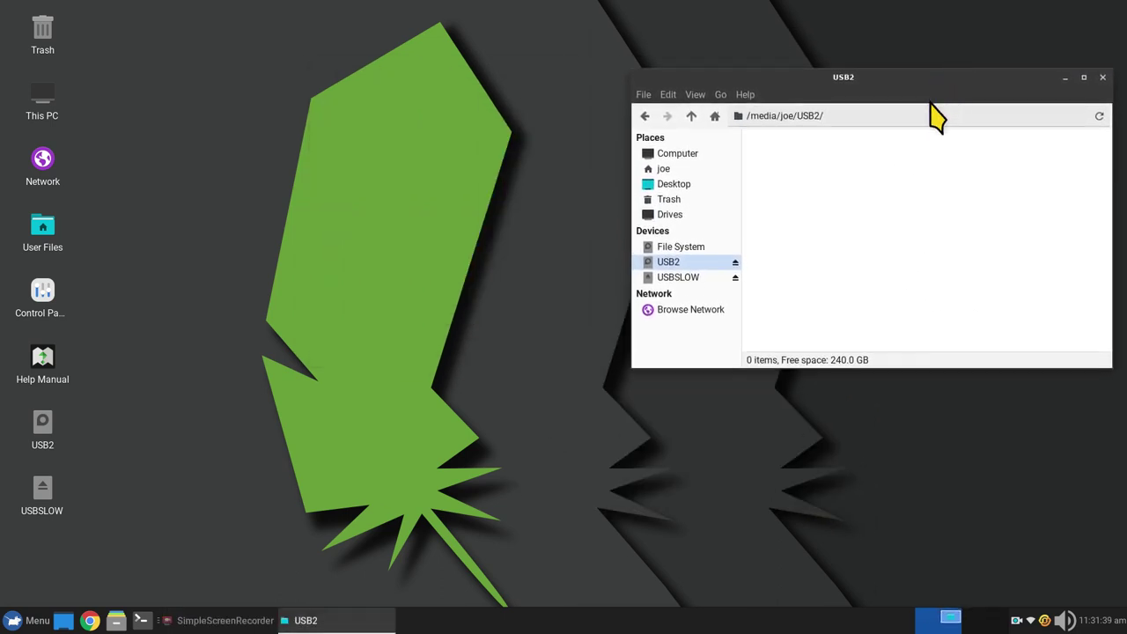
{"action": "left_click", "coordinate": [661, 168]}
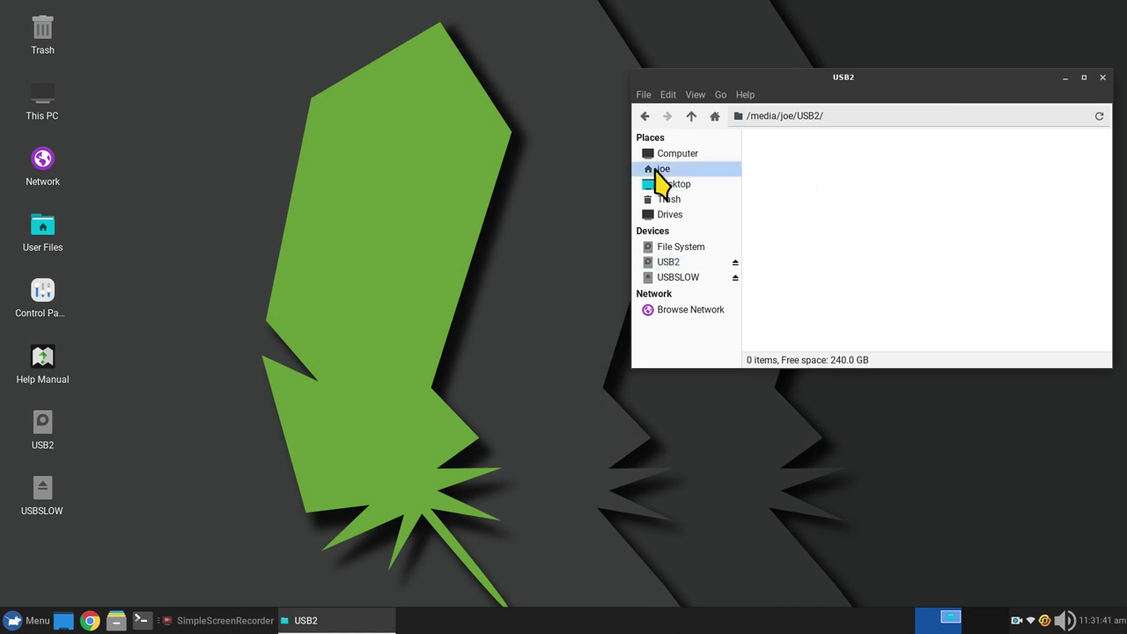
{"action": "left_click", "coordinate": [643, 94]}
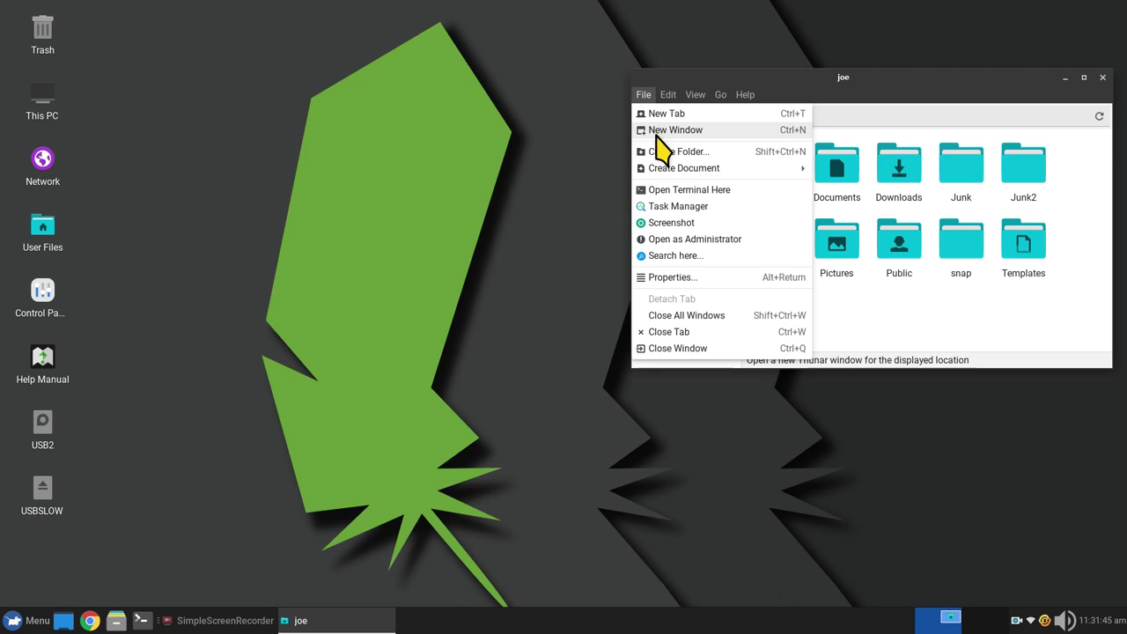
{"action": "left_click", "coordinate": [663, 130]}
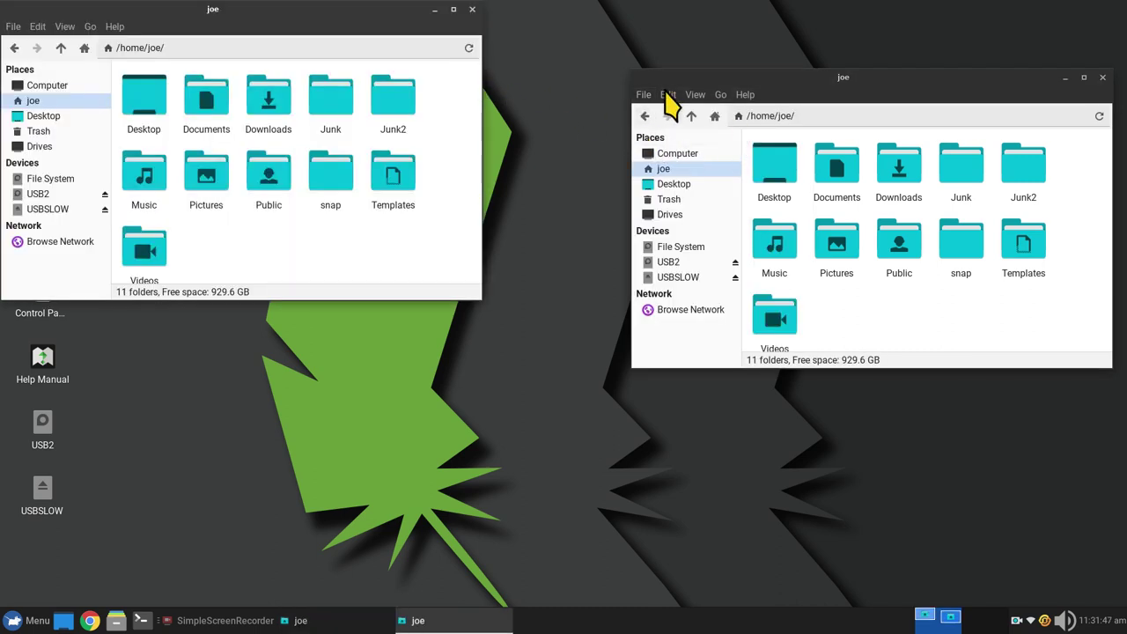
- Open a third home-folder window and shift both left windows clear of the desktop icons
{"action": "left_click", "coordinate": [646, 94]}
{"action": "left_click", "coordinate": [665, 130]}
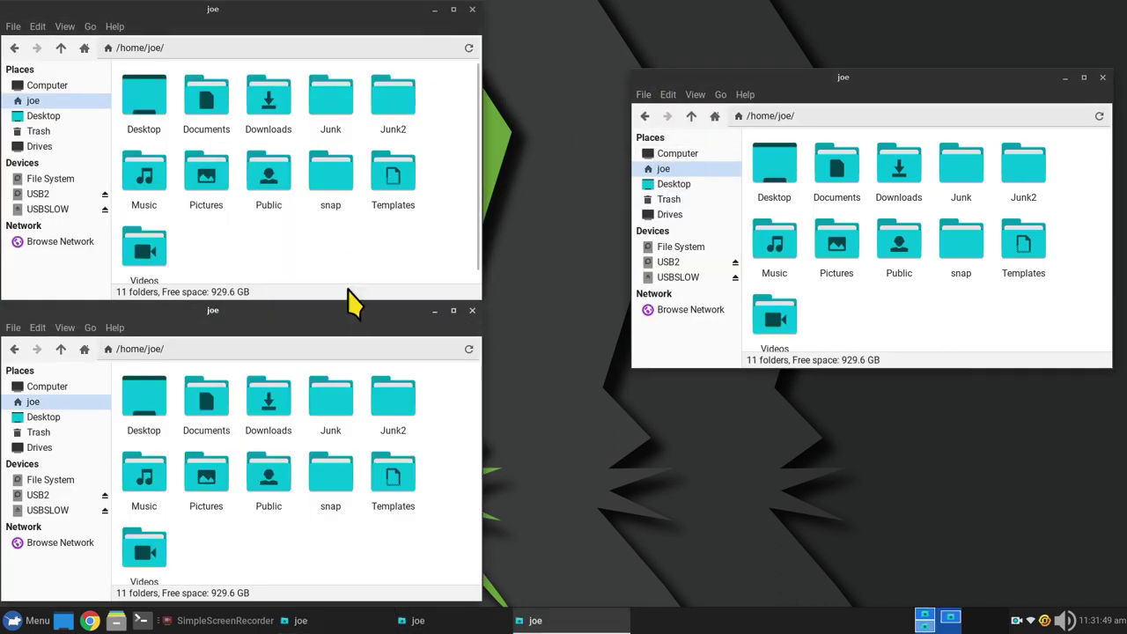
{"action": "left_click_drag", "start_coordinate": [281, 22], "coordinate": [379, 26]}
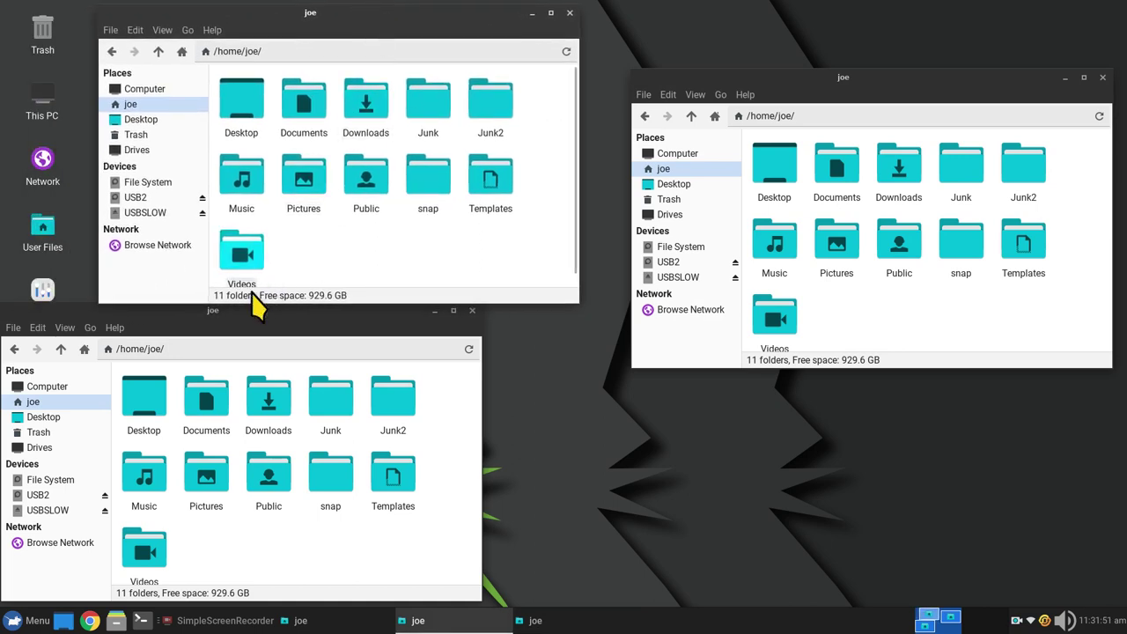
{"action": "left_click_drag", "start_coordinate": [243, 320], "coordinate": [337, 316]}
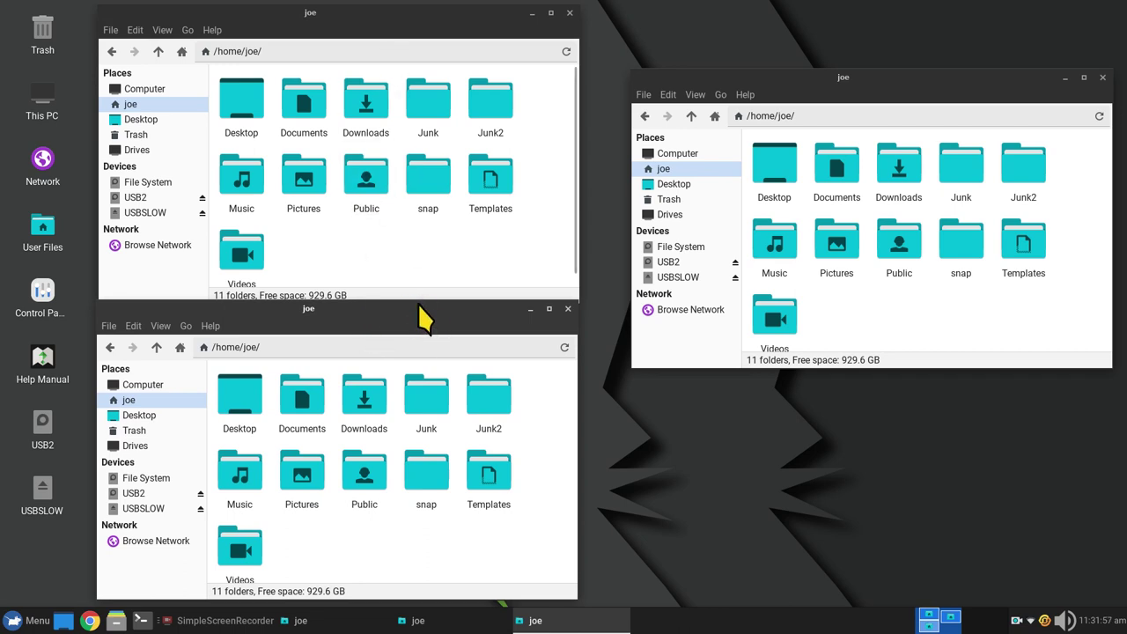
- Reposition the bottom window so it sits stacked below the top-left one
{"action": "left_click_drag", "start_coordinate": [451, 310], "coordinate": [463, 232]}
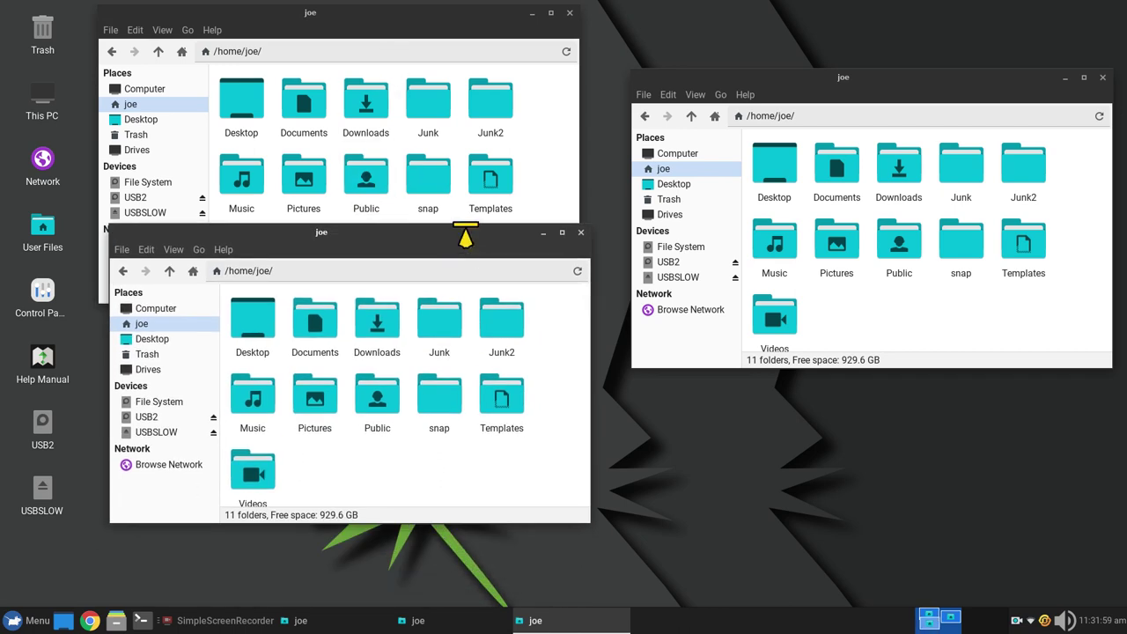
{"action": "right_click", "coordinate": [470, 251]}
{"action": "left_click", "coordinate": [479, 317]}
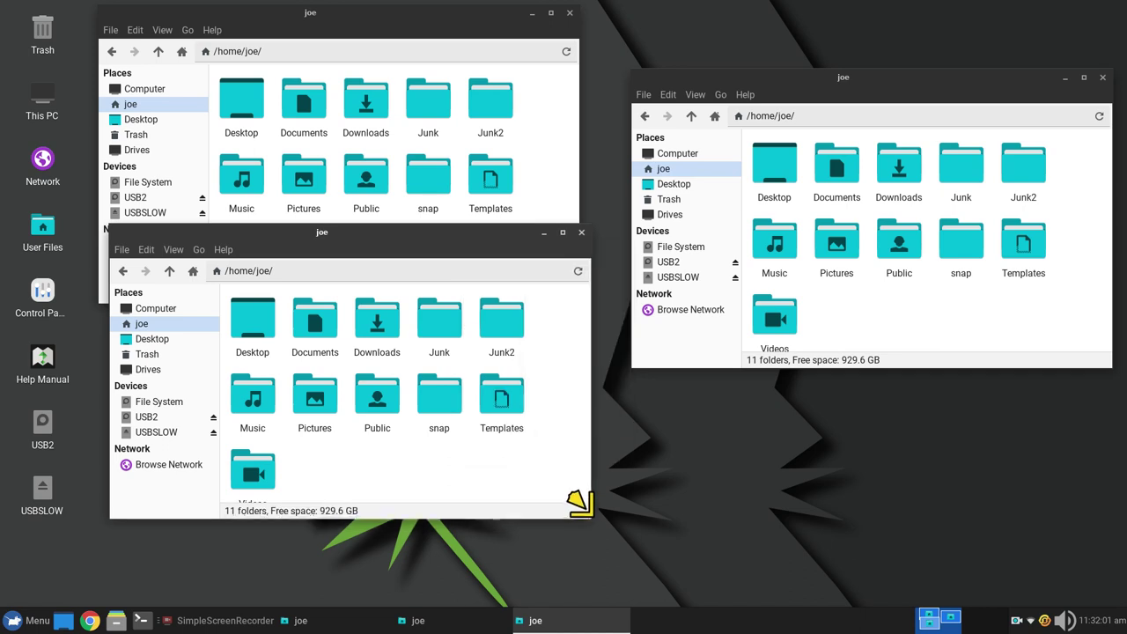
{"action": "left_click", "coordinate": [579, 484]}
{"action": "left_click_drag", "start_coordinate": [440, 234], "coordinate": [421, 331]}
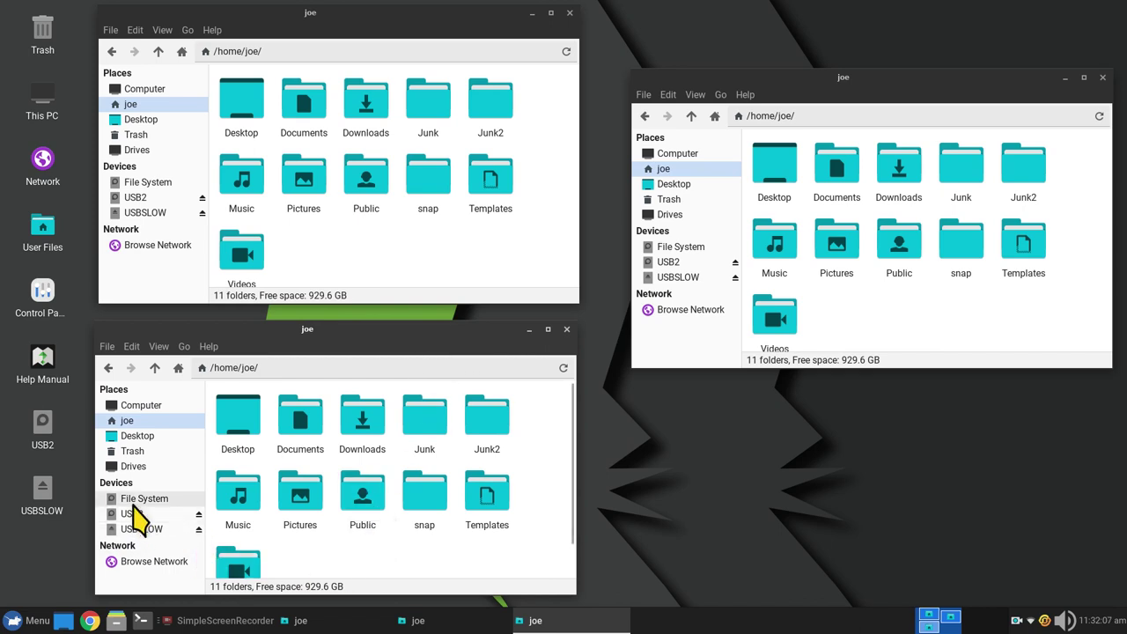
- Show USB2 (240.0 GB free) in the top-left window and USBSLOW (15.7 GB free) in the bottom one
{"action": "left_click", "coordinate": [133, 181]}
{"action": "left_click", "coordinate": [134, 197]}
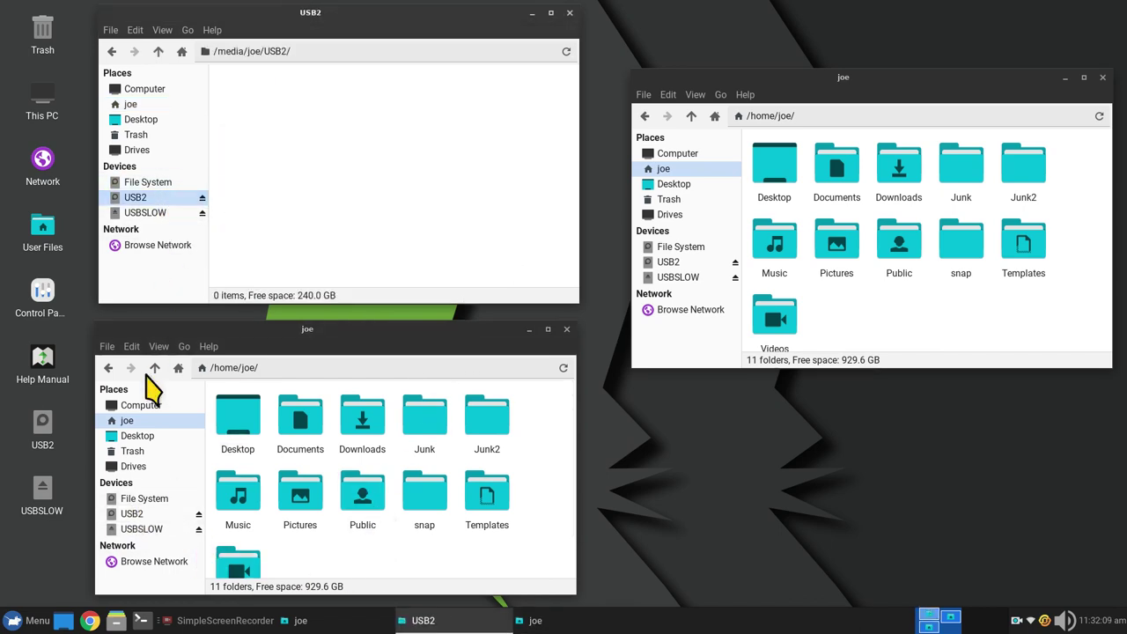
{"action": "left_click", "coordinate": [133, 528]}
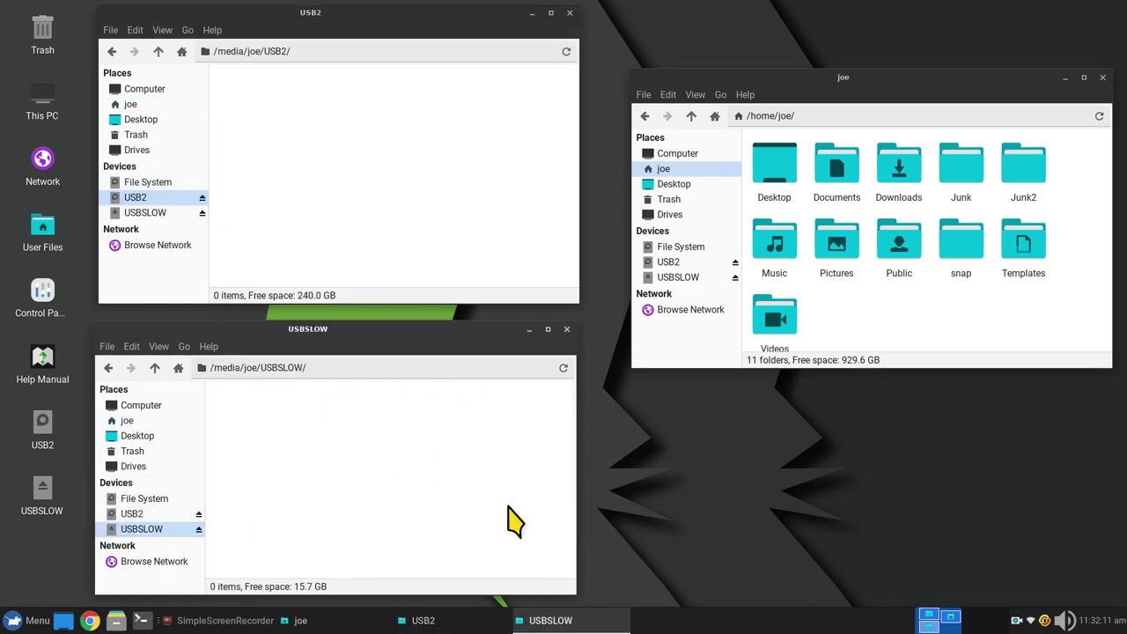
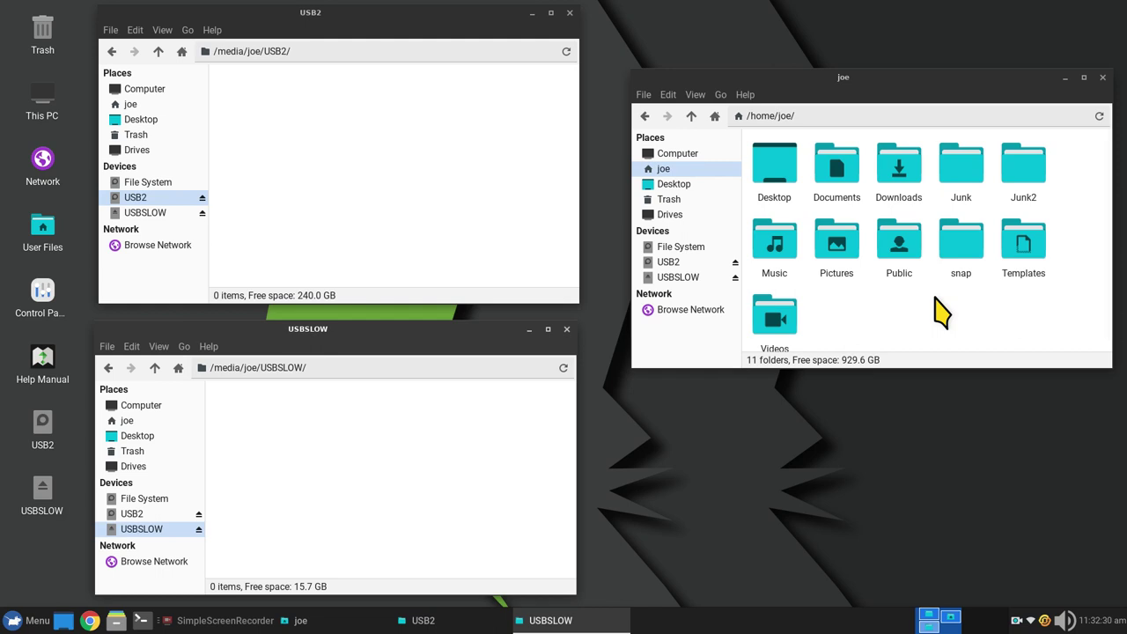
- Browse into Documents/scripts and bring up the actions menu for the junkbac script
{"action": "left_click", "coordinate": [31, 621]}
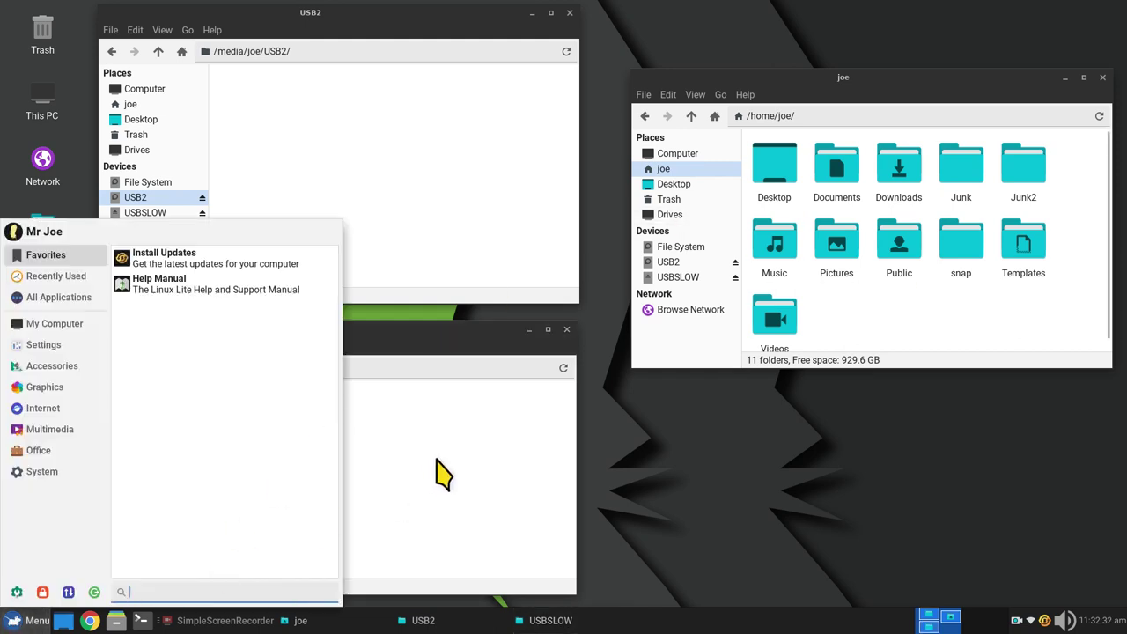
{"action": "left_click", "coordinate": [880, 338]}
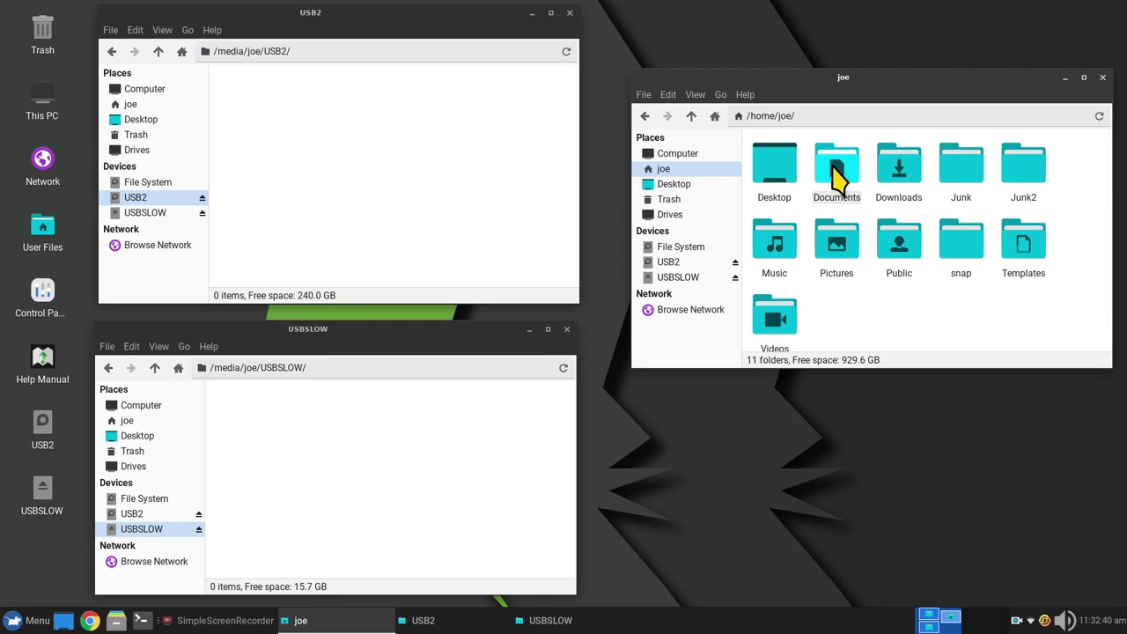
{"action": "double_click", "coordinate": [833, 170]}
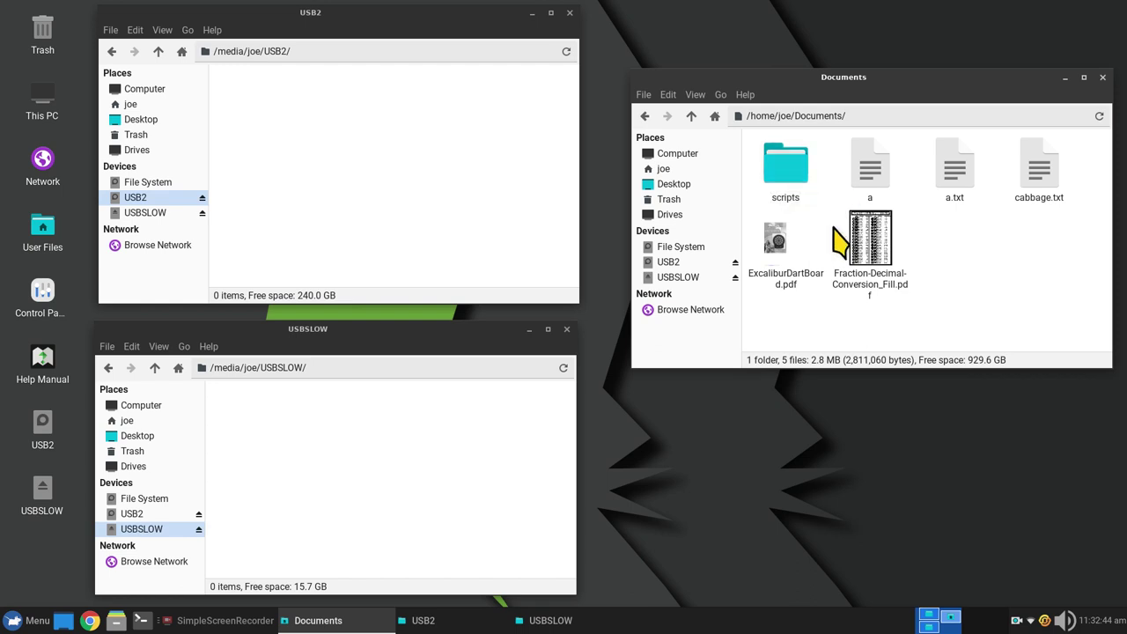
{"action": "double_click", "coordinate": [783, 158]}
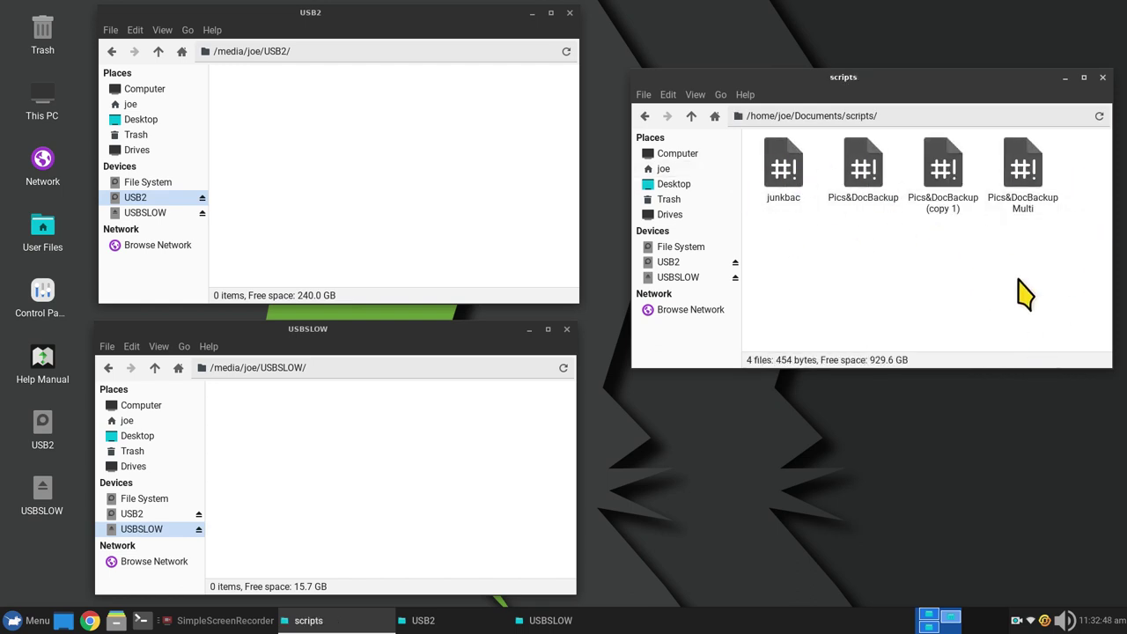
{"action": "right_click", "coordinate": [776, 156]}
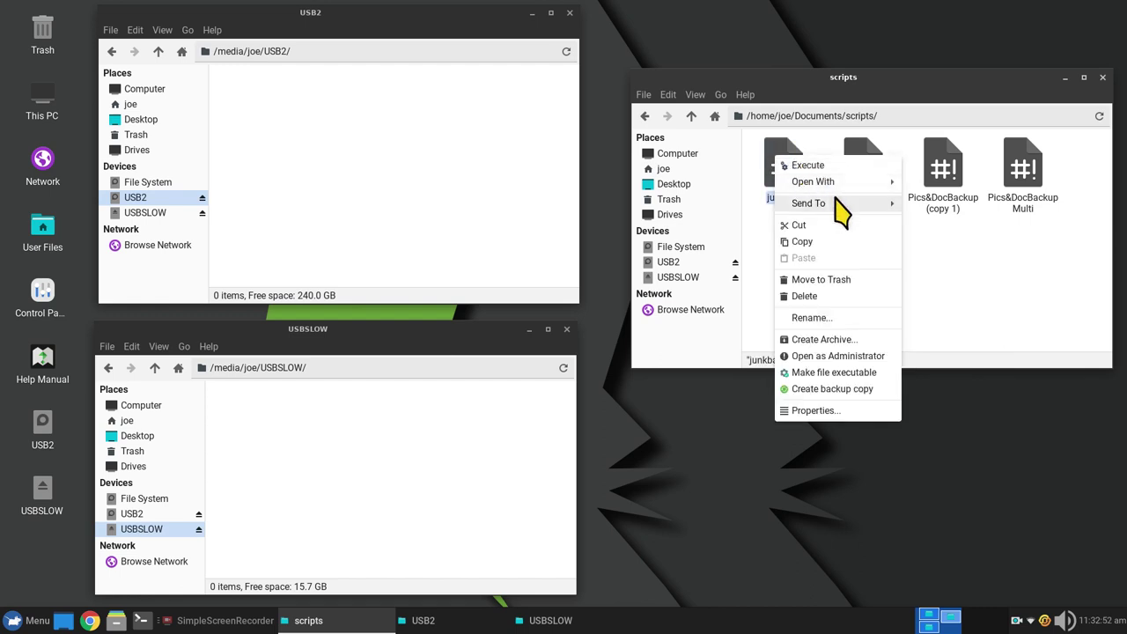
- Edit junkbac in Mousepad so its destination is /media/joe/USB2 instead of USBSLOW, then save and close
{"action": "mouse_move", "coordinate": [815, 181]}
{"action": "left_click", "coordinate": [960, 182]}
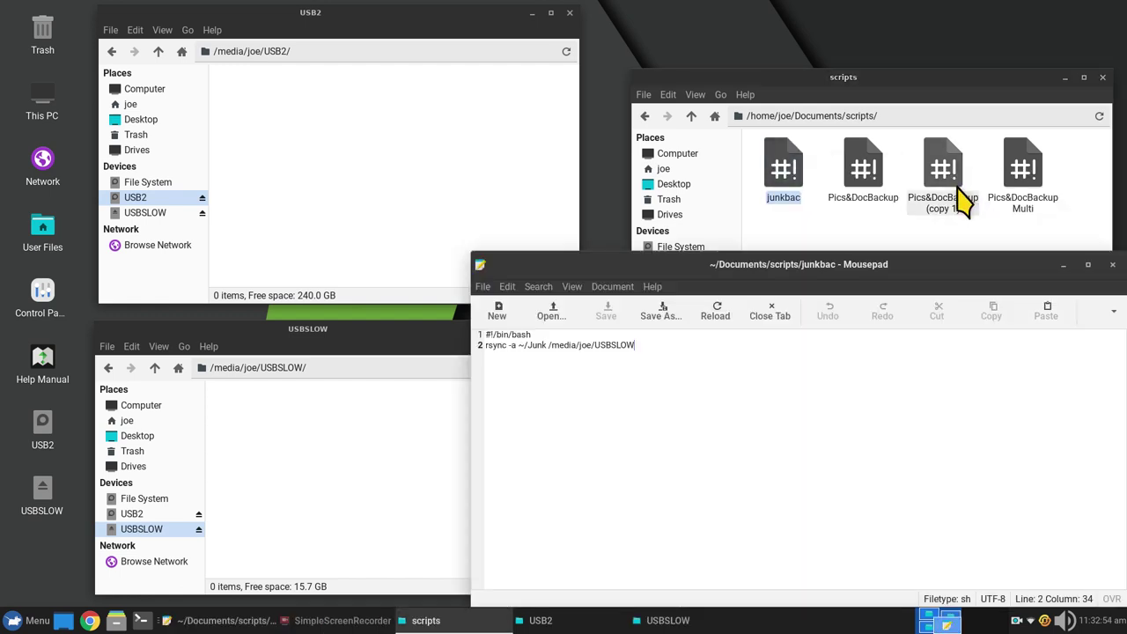
{"action": "left_click_drag", "start_coordinate": [979, 265], "coordinate": [952, 141]}
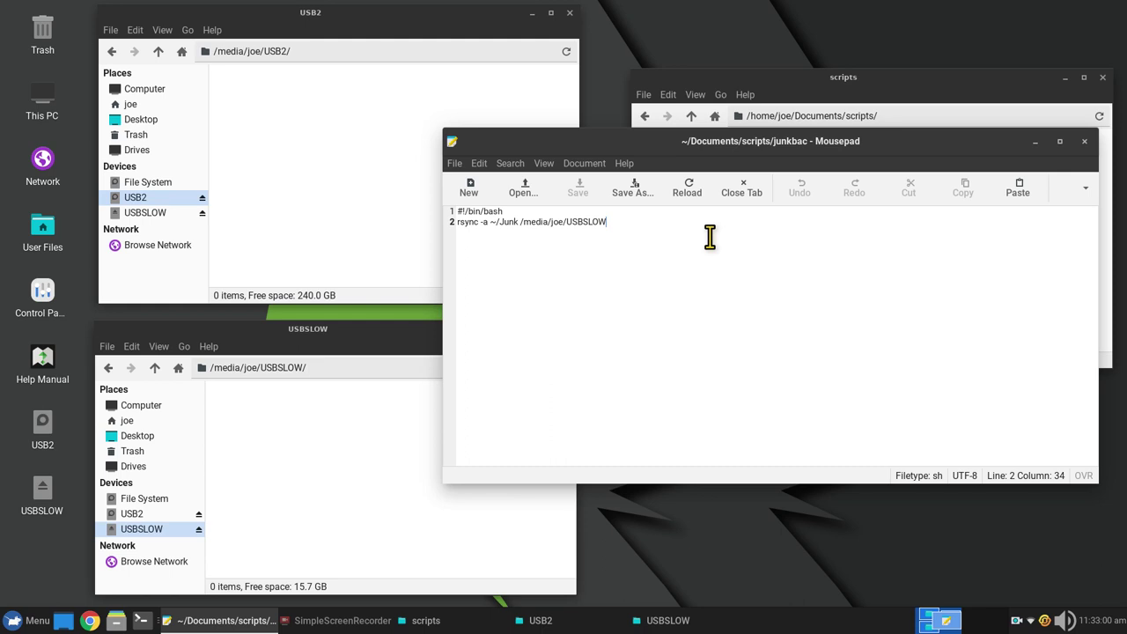
{"action": "key", "text": "BackSpace"}
{"action": "key", "text": "BackSpace"}
{"action": "key", "text": "BackSpace"}
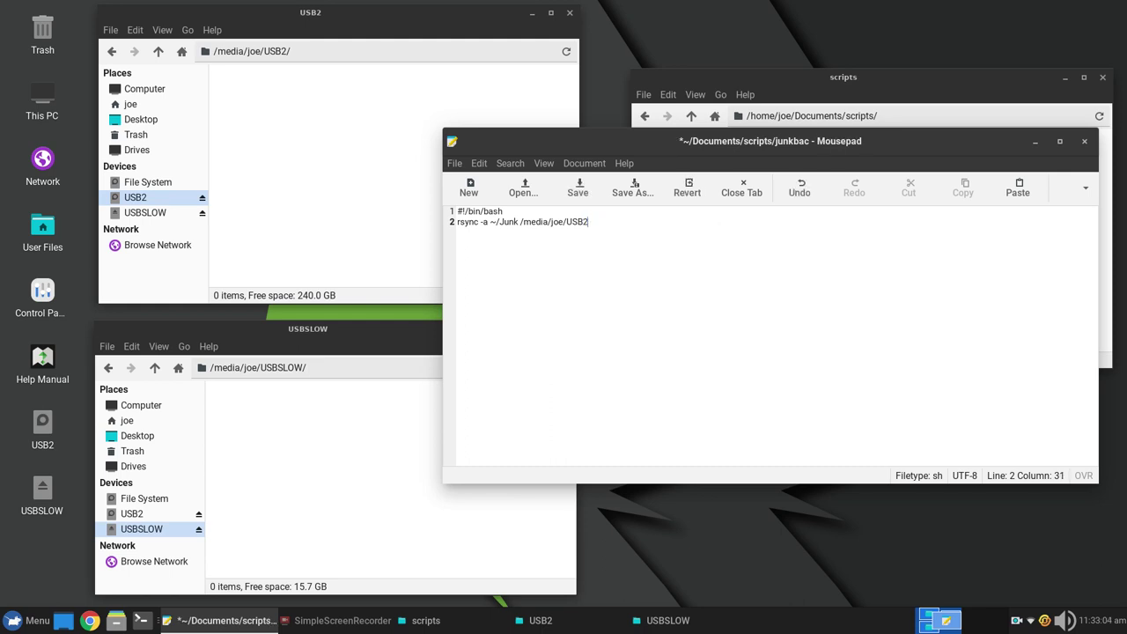
{"action": "left_click", "coordinate": [577, 187]}
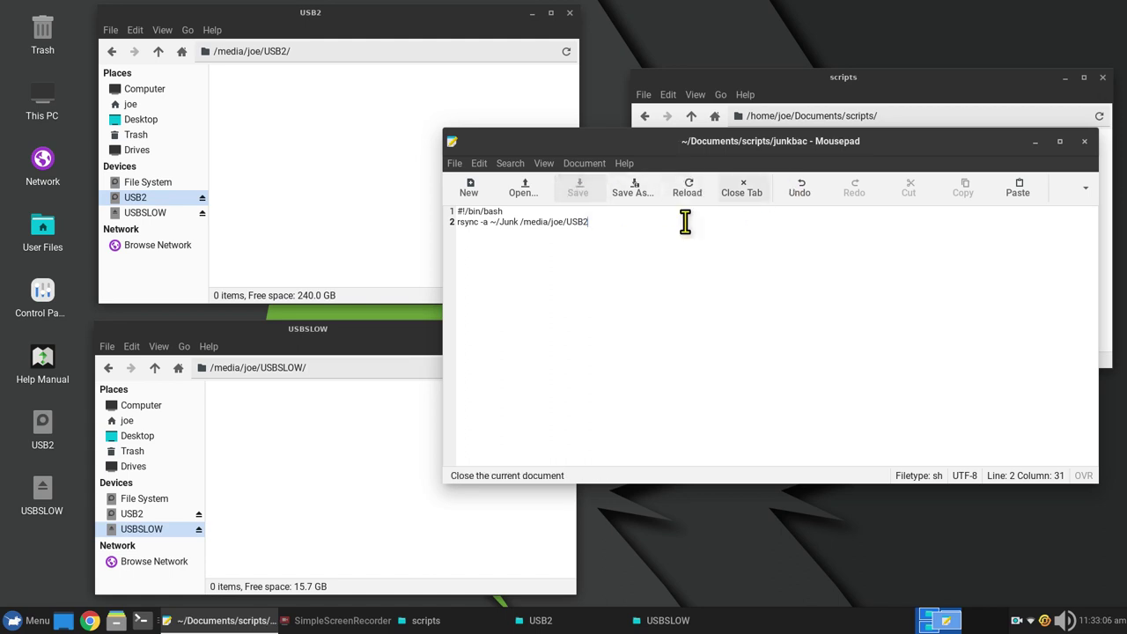
{"action": "left_click_drag", "start_coordinate": [506, 212], "coordinate": [452, 216]}
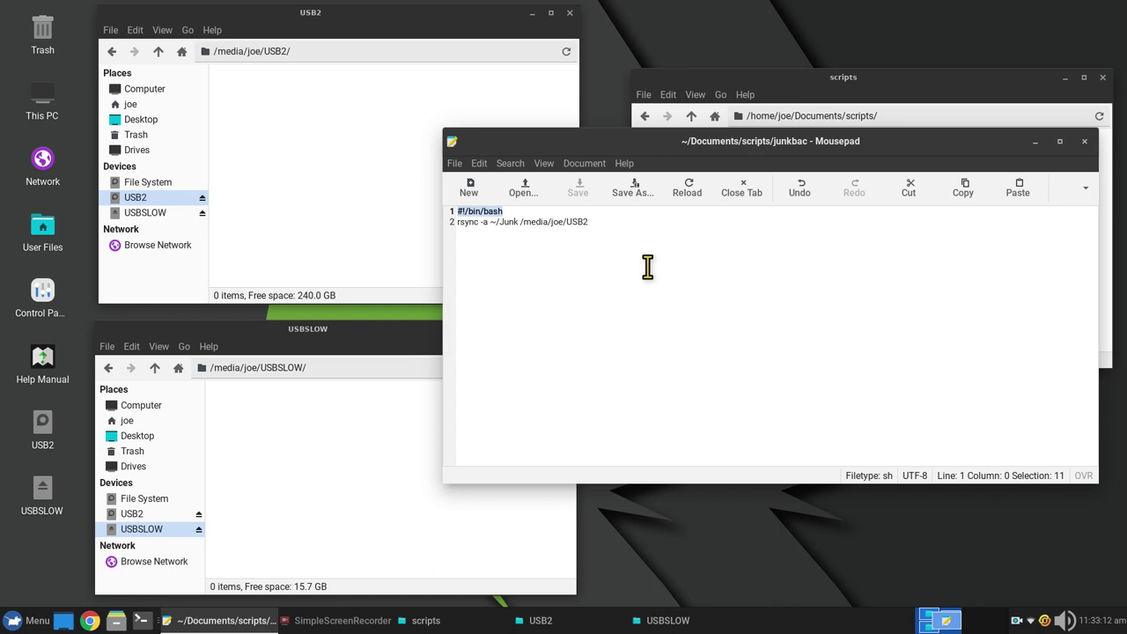
{"action": "left_click", "coordinate": [1084, 142]}
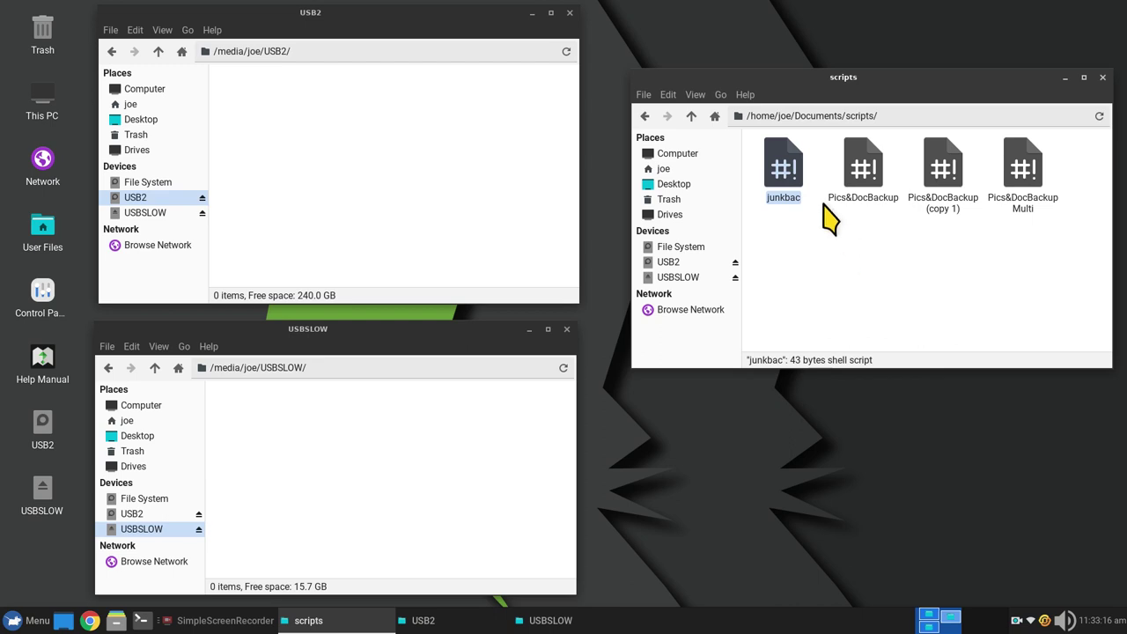
- Run the junkbac script, then navigate back to the Documents/scripts folder
{"action": "double_click", "coordinate": [781, 171]}
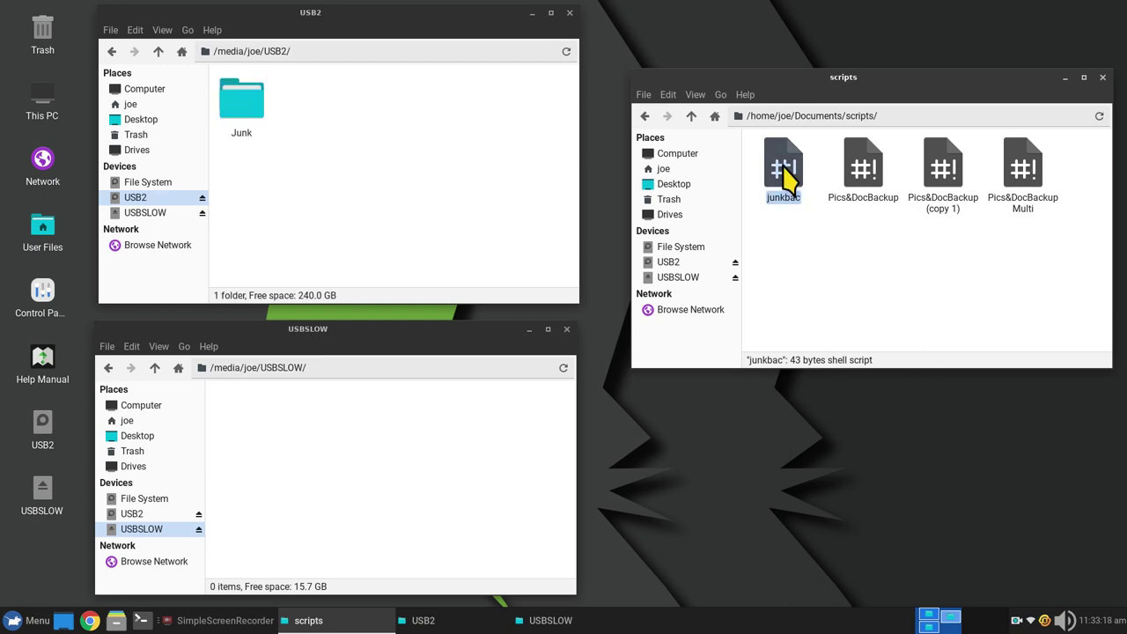
{"action": "left_click", "coordinate": [713, 168]}
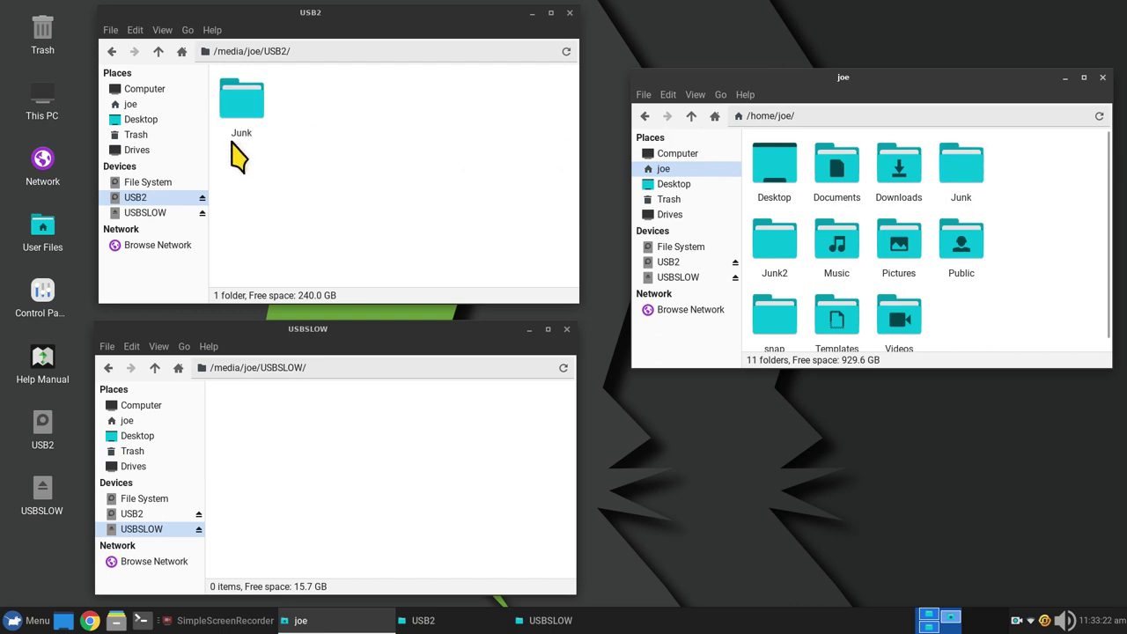
{"action": "double_click", "coordinate": [837, 174]}
{"action": "double_click", "coordinate": [793, 181]}
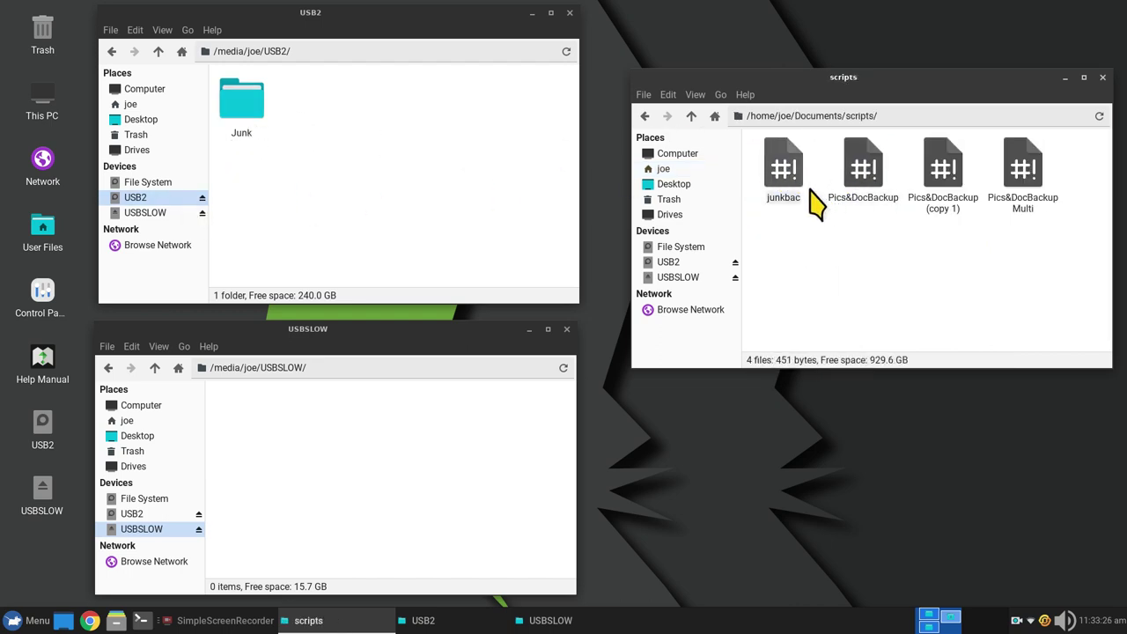
- Review the Pics&DocBackupMulti script's six rsync lines in Mousepad, then close it
{"action": "left_click", "coordinate": [1042, 170]}
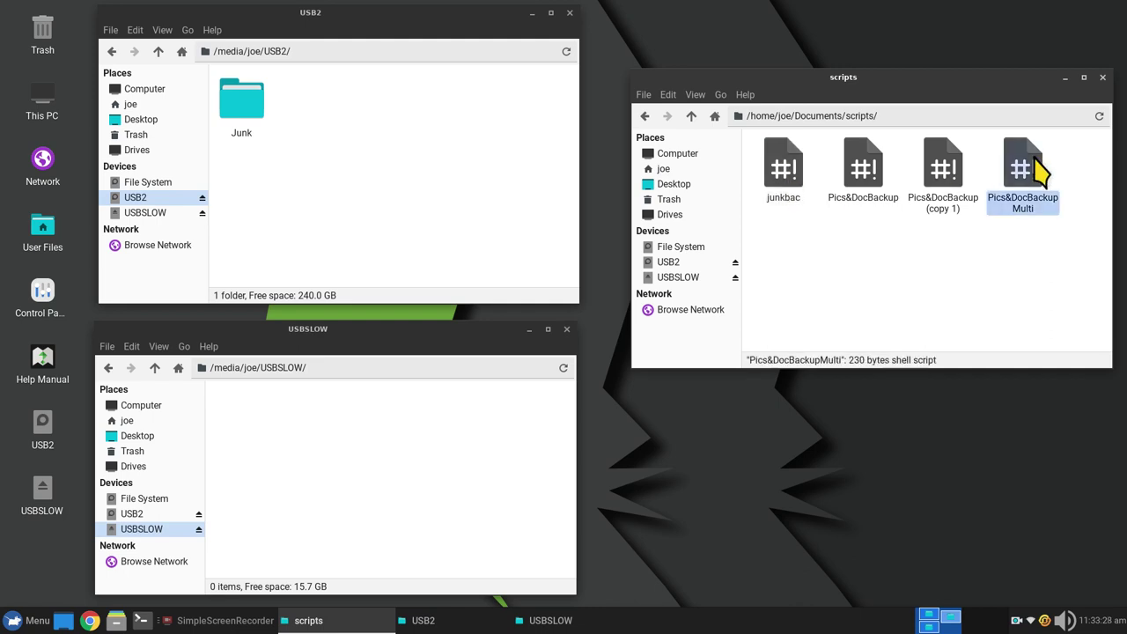
{"action": "right_click", "coordinate": [1033, 160]}
{"action": "mouse_move", "coordinate": [935, 187]}
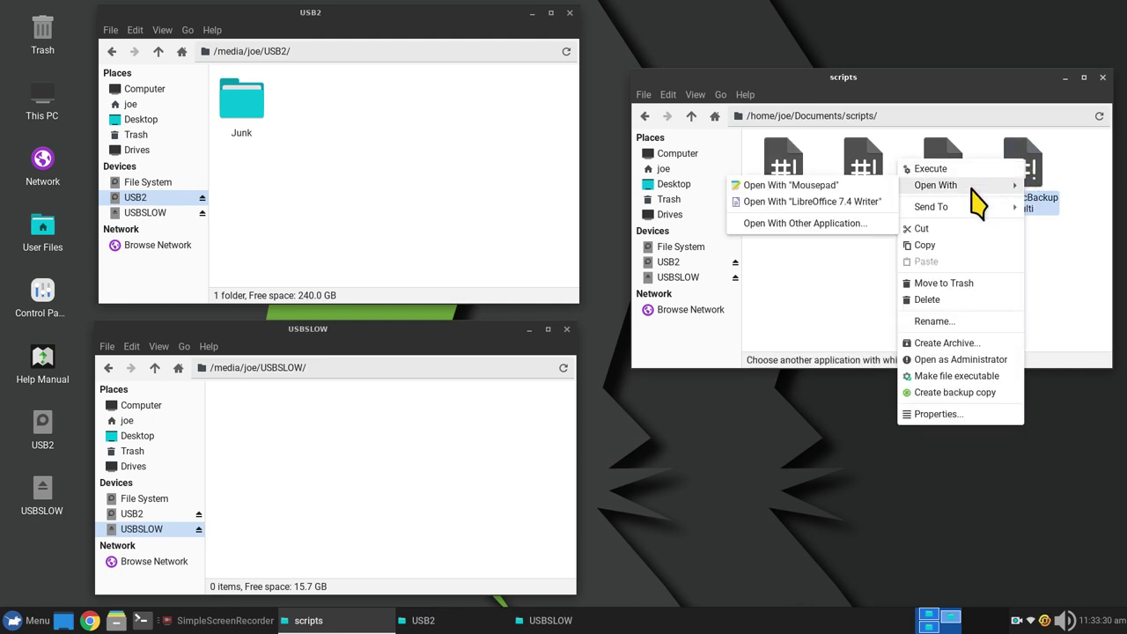
{"action": "left_click", "coordinate": [841, 190]}
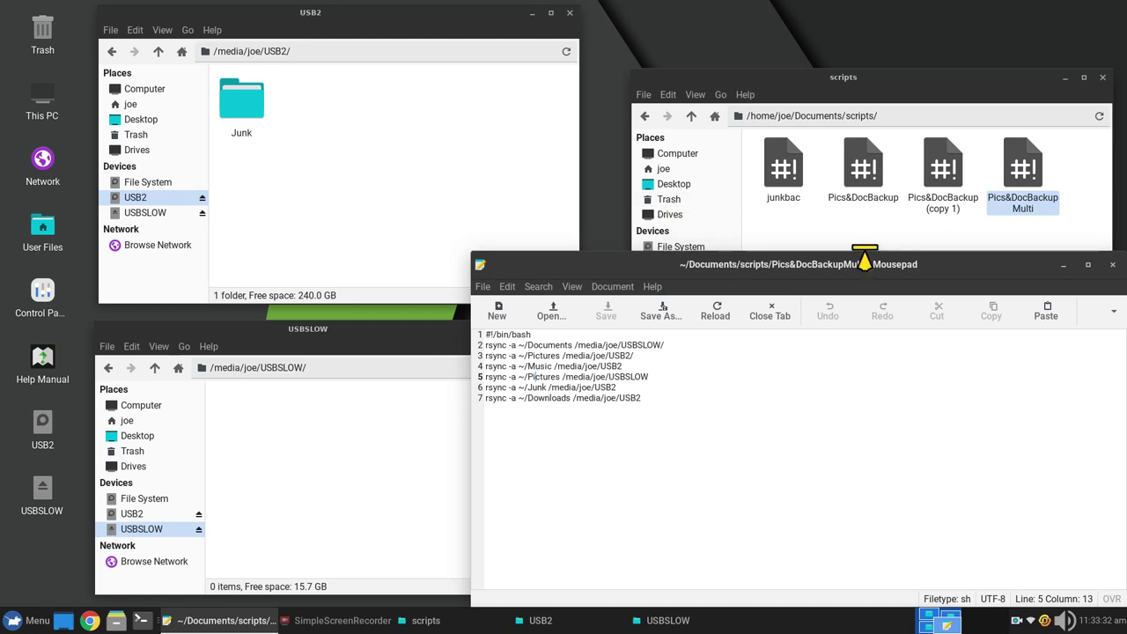
{"action": "left_click_drag", "start_coordinate": [916, 273], "coordinate": [886, 148]}
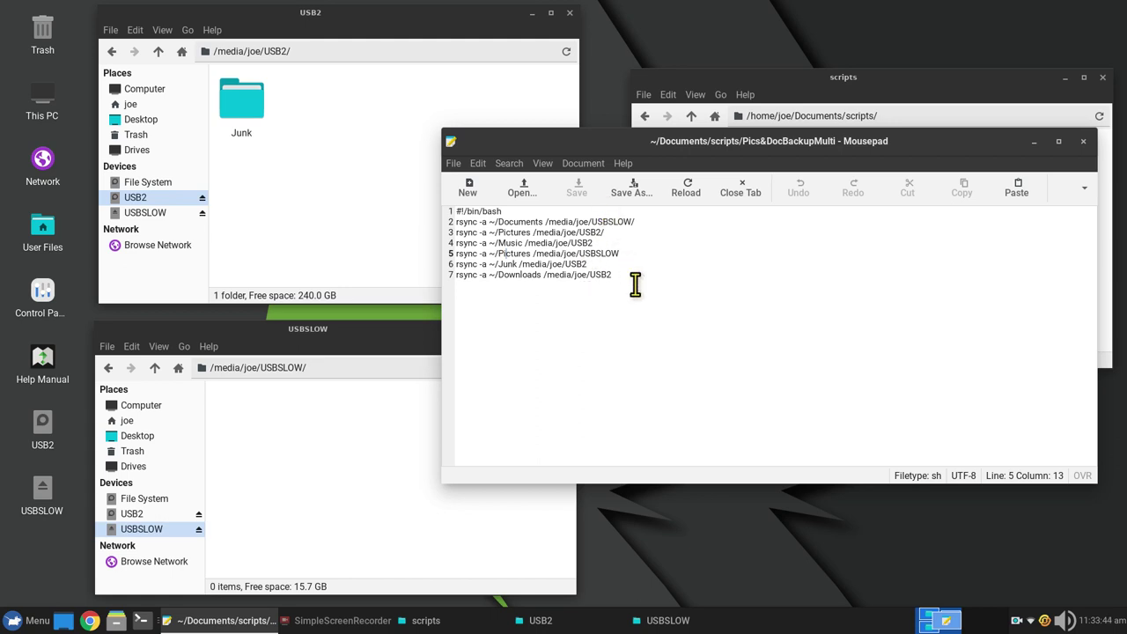
{"action": "left_click", "coordinate": [1083, 141]}
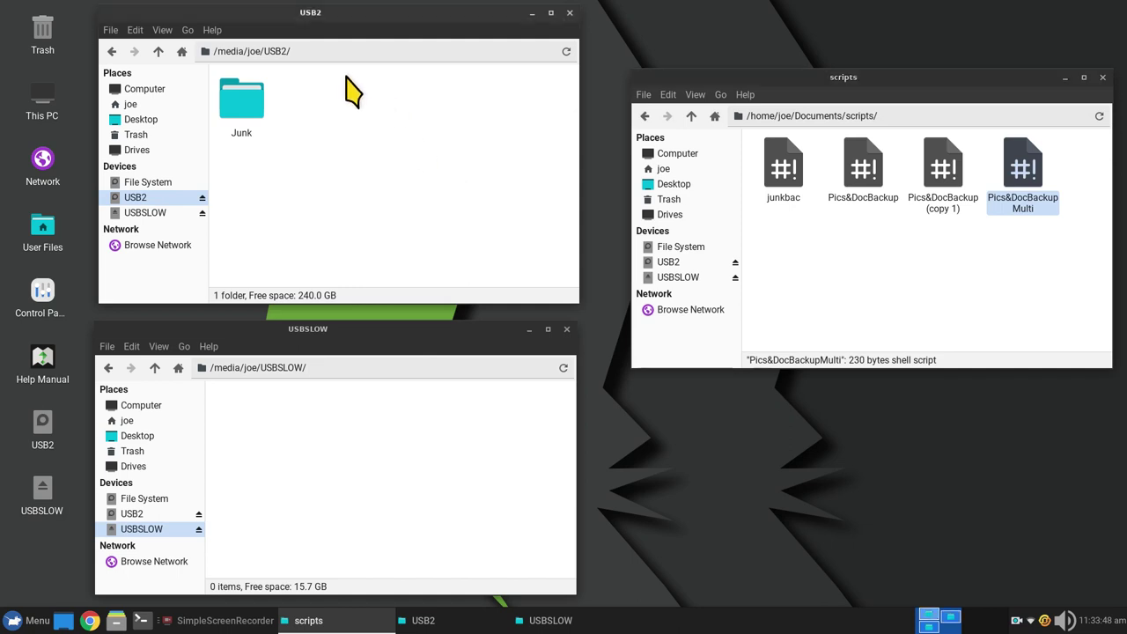
- Delete the Junk folder from USB2 and run Pics&DocBackupMulti to copy Music, Pictures and Documents
{"action": "left_click_drag", "start_coordinate": [345, 76], "coordinate": [214, 144]}
{"action": "key", "text": "Delete"}
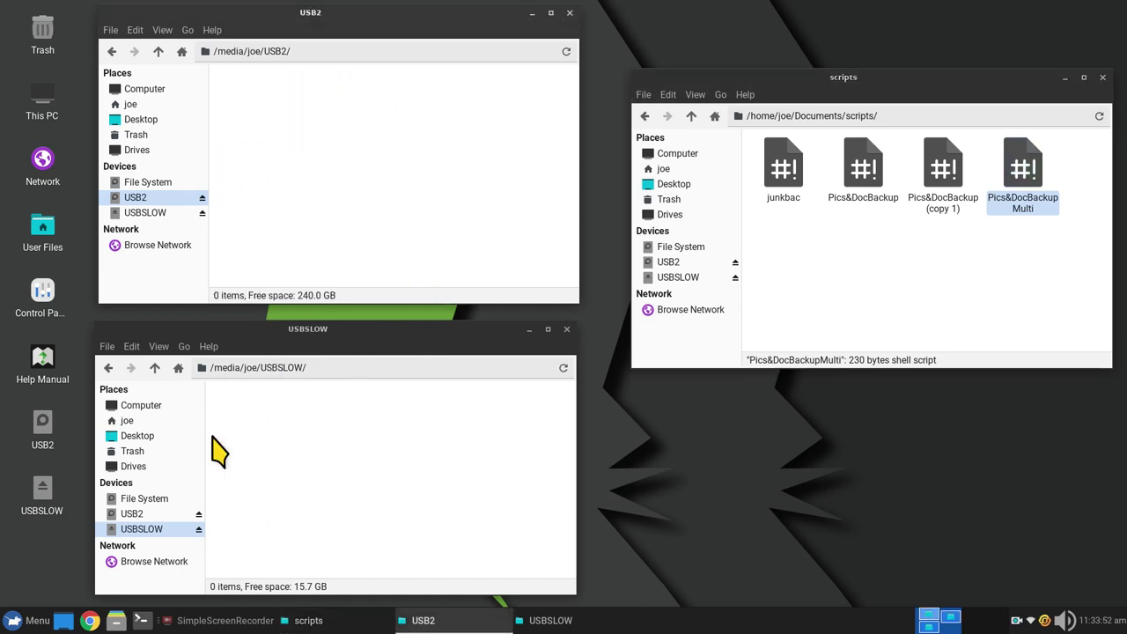
{"action": "double_click", "coordinate": [1035, 177]}
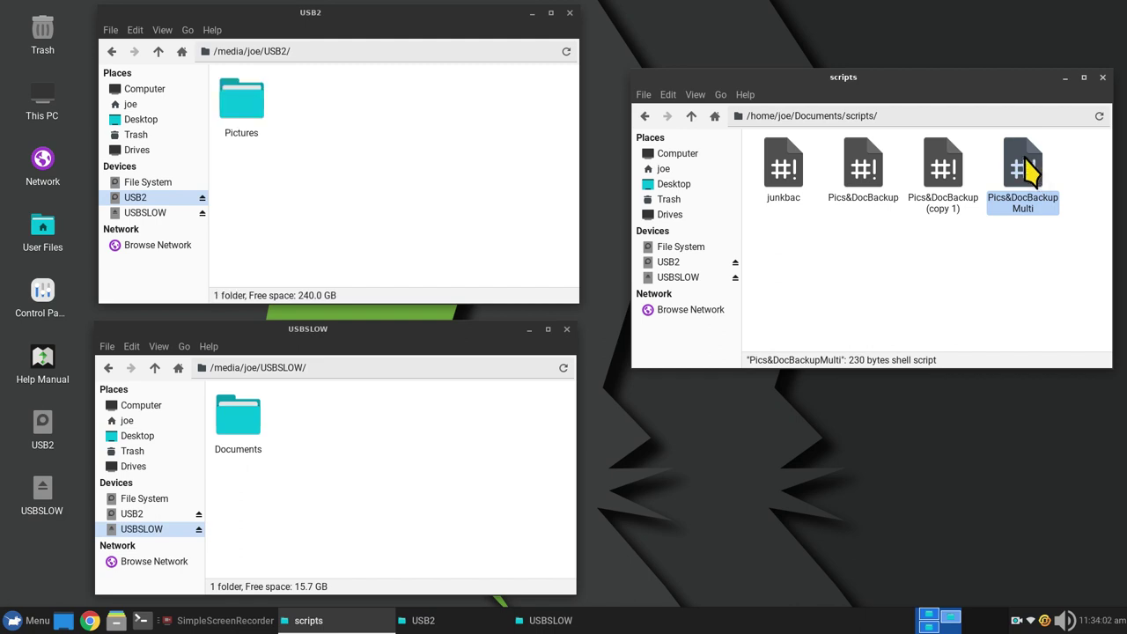
{"action": "right_click", "coordinate": [776, 154]}
- Reopen junkbac in Mousepad, select rsync on line 2, and search the app menu for 'tim'
{"action": "mouse_move", "coordinate": [839, 182]}
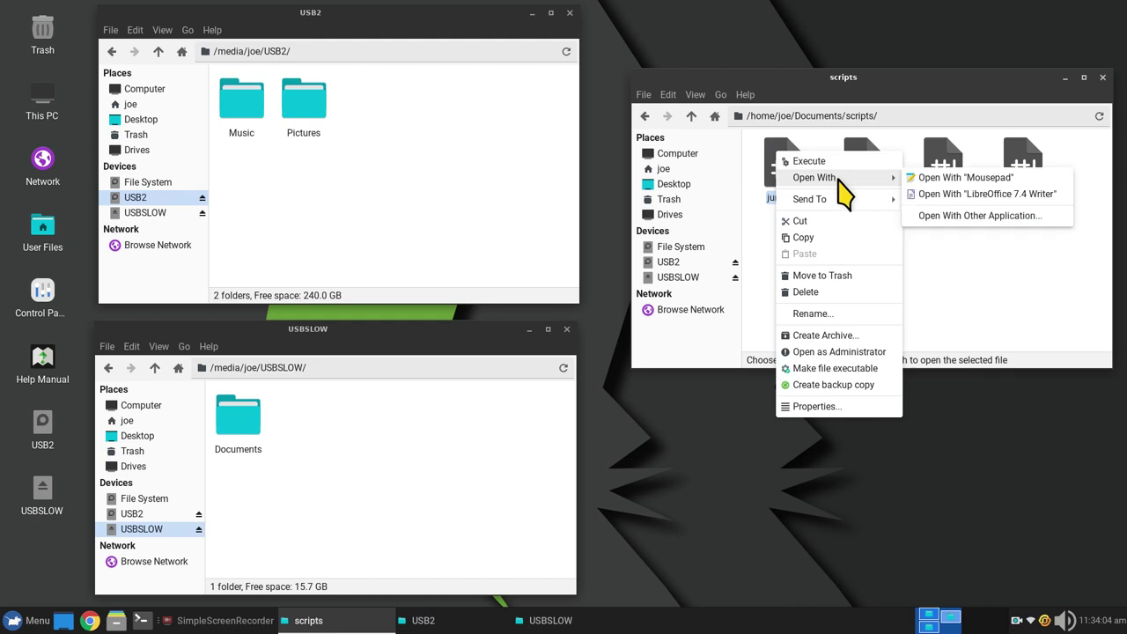
{"action": "left_click", "coordinate": [951, 179]}
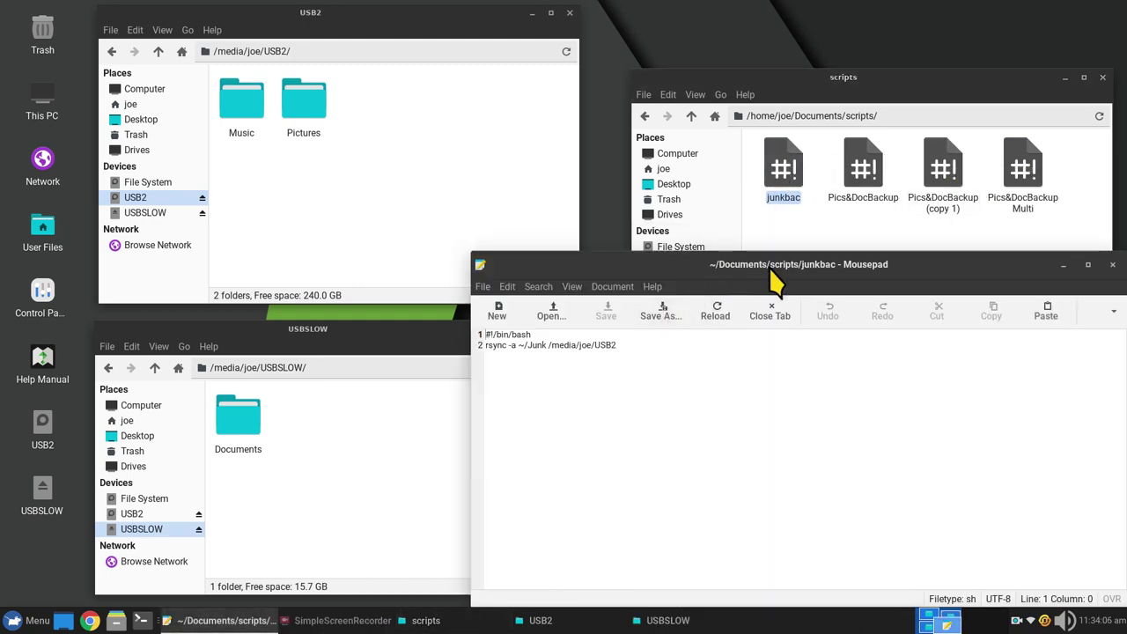
{"action": "left_click_drag", "start_coordinate": [769, 272], "coordinate": [840, 122]}
{"action": "left_click_drag", "start_coordinate": [580, 197], "coordinate": [557, 199]}
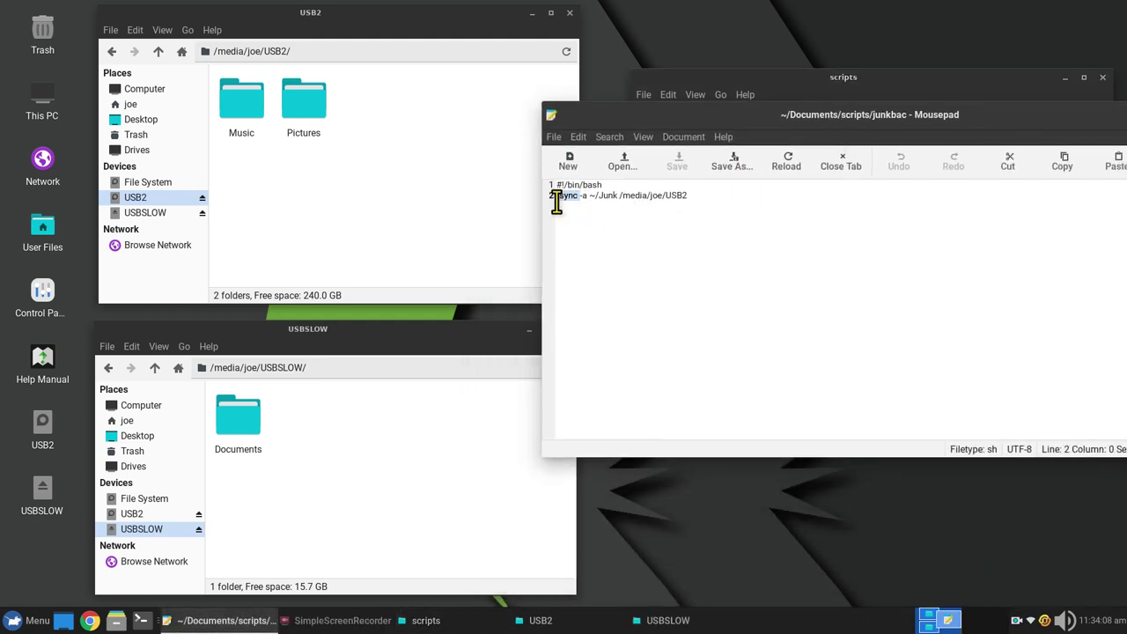
{"action": "left_click_drag", "start_coordinate": [722, 114], "coordinate": [753, 119]}
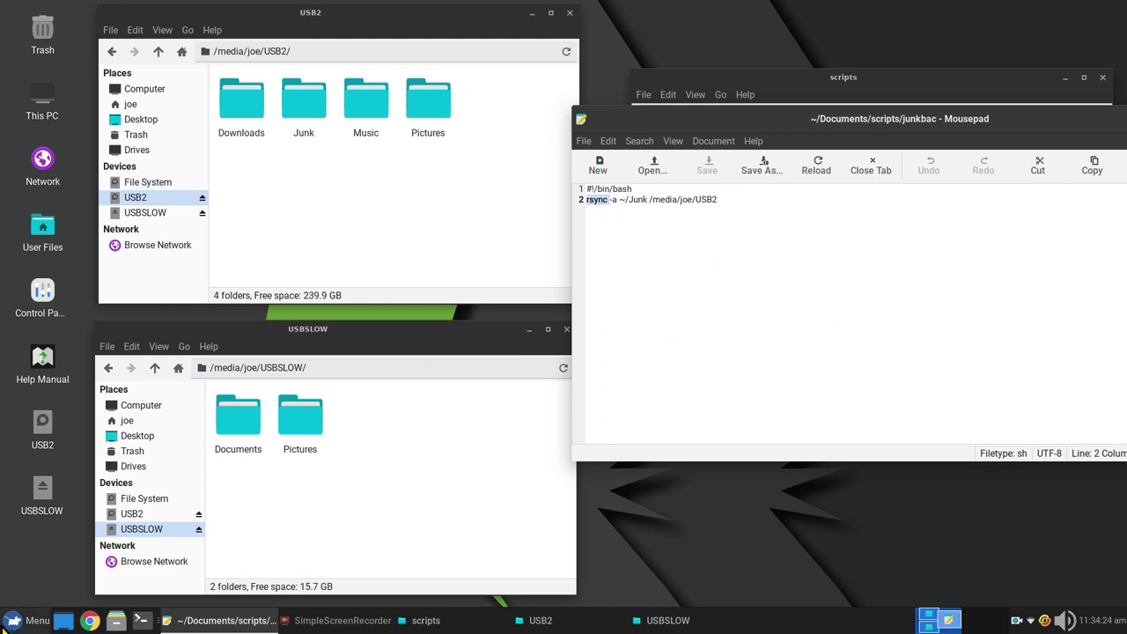
{"action": "left_click", "coordinate": [5, 624]}
{"action": "type", "text": "tim"}
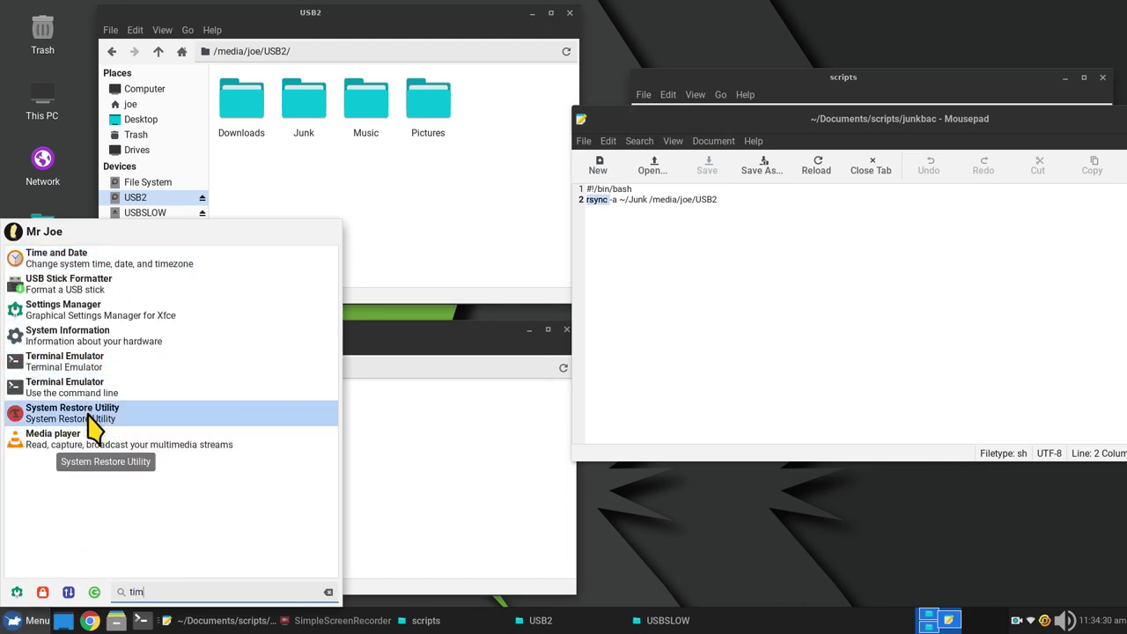
- Launch the System Restore Utility (Timeshift), start its setup wizard, then close the wizard and Timeshift
{"action": "left_click", "coordinate": [88, 425]}
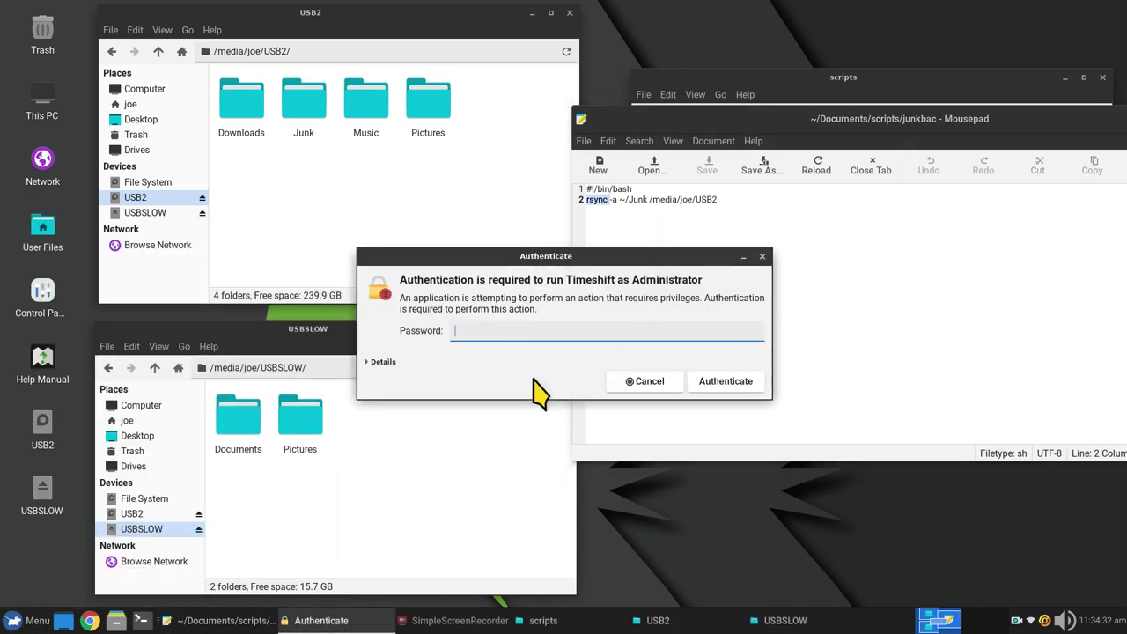
{"action": "key", "text": "Return"}
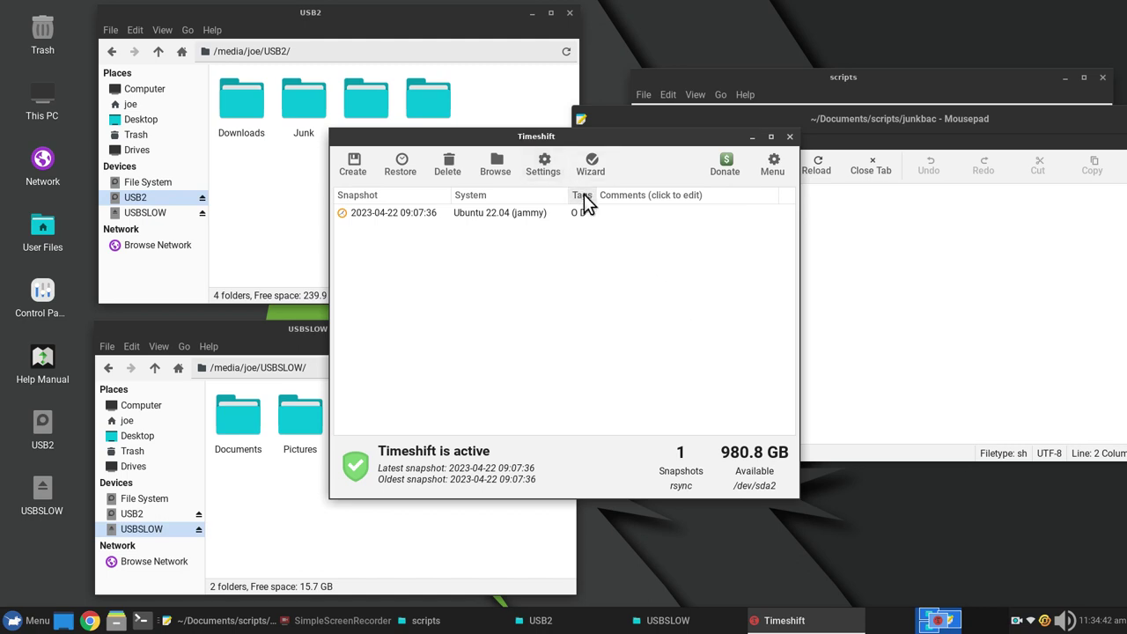
{"action": "left_click", "coordinate": [591, 160]}
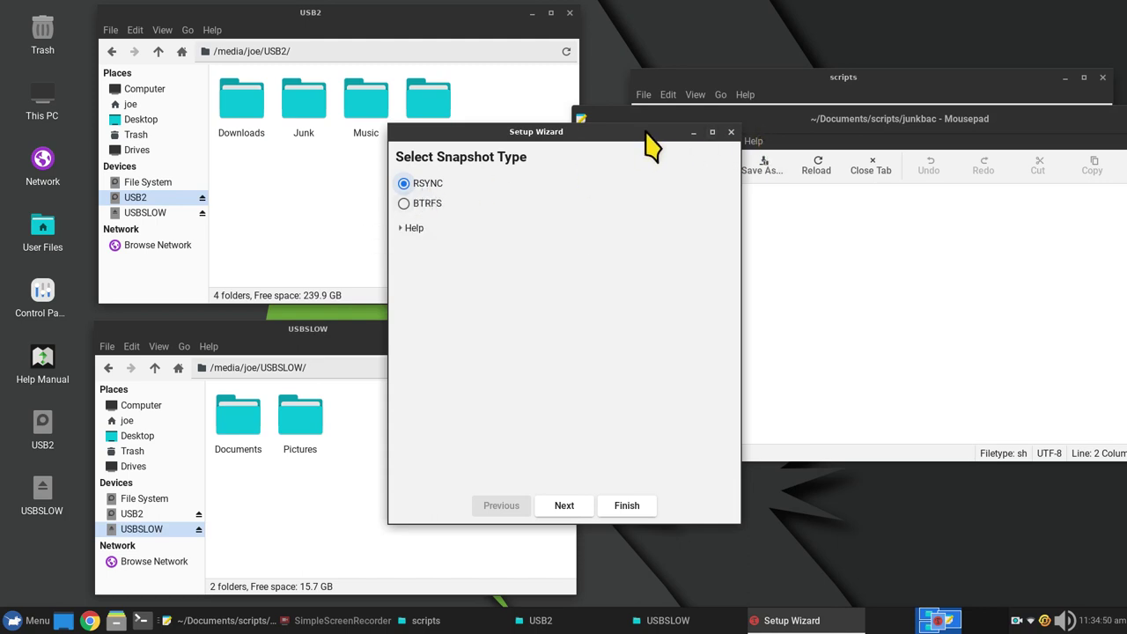
{"action": "left_click", "coordinate": [731, 132]}
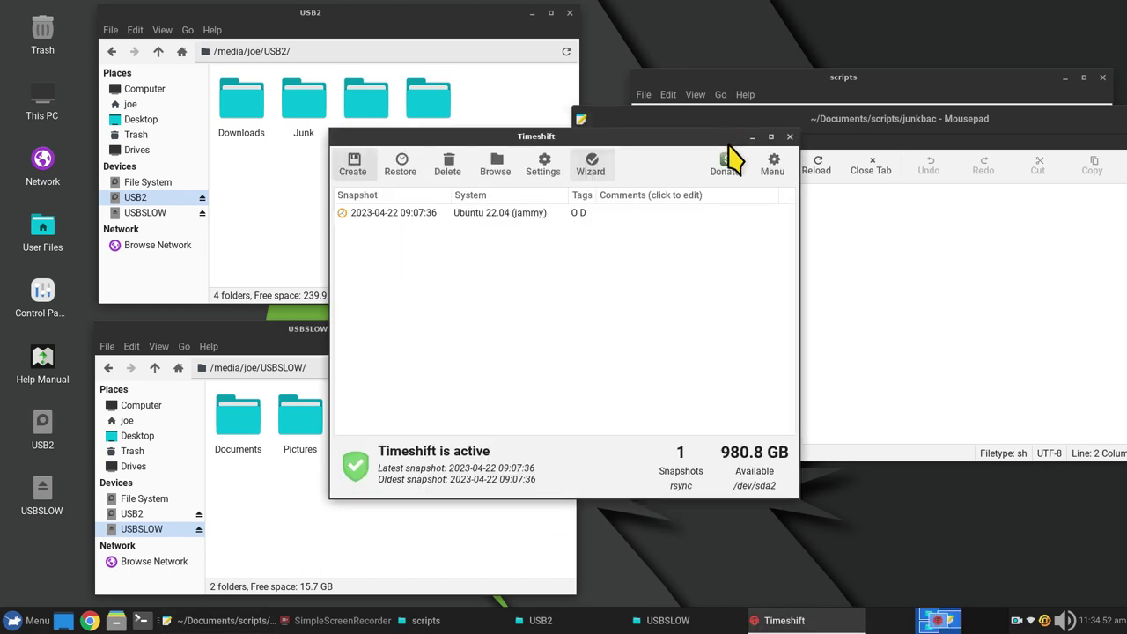
{"action": "left_click", "coordinate": [790, 136]}
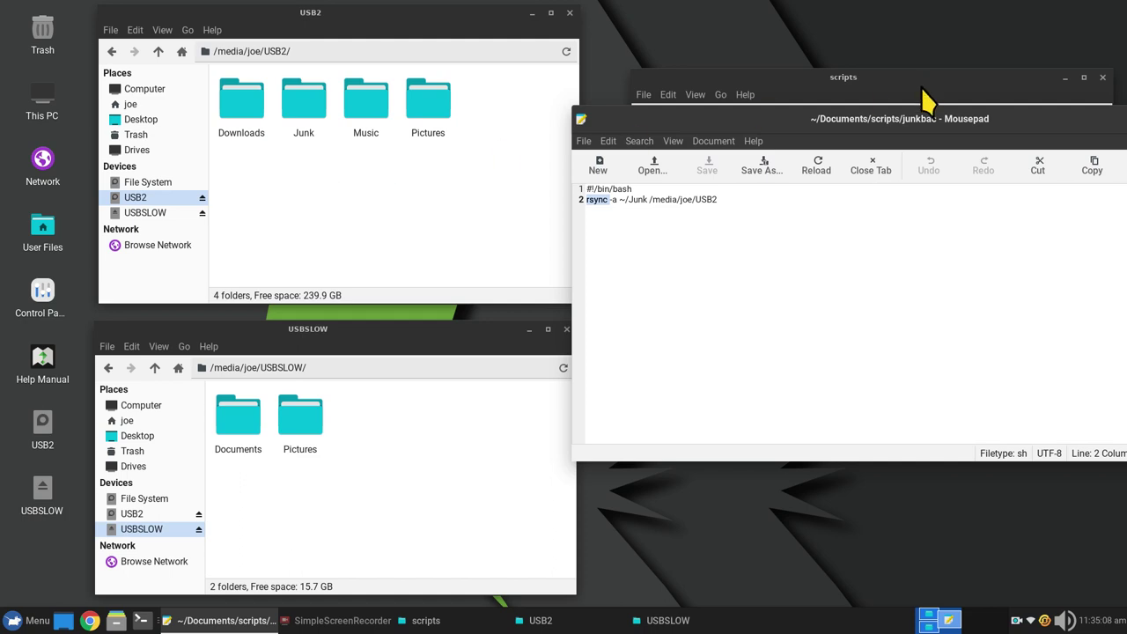
{"action": "left_click_drag", "start_coordinate": [777, 116], "coordinate": [674, 174]}
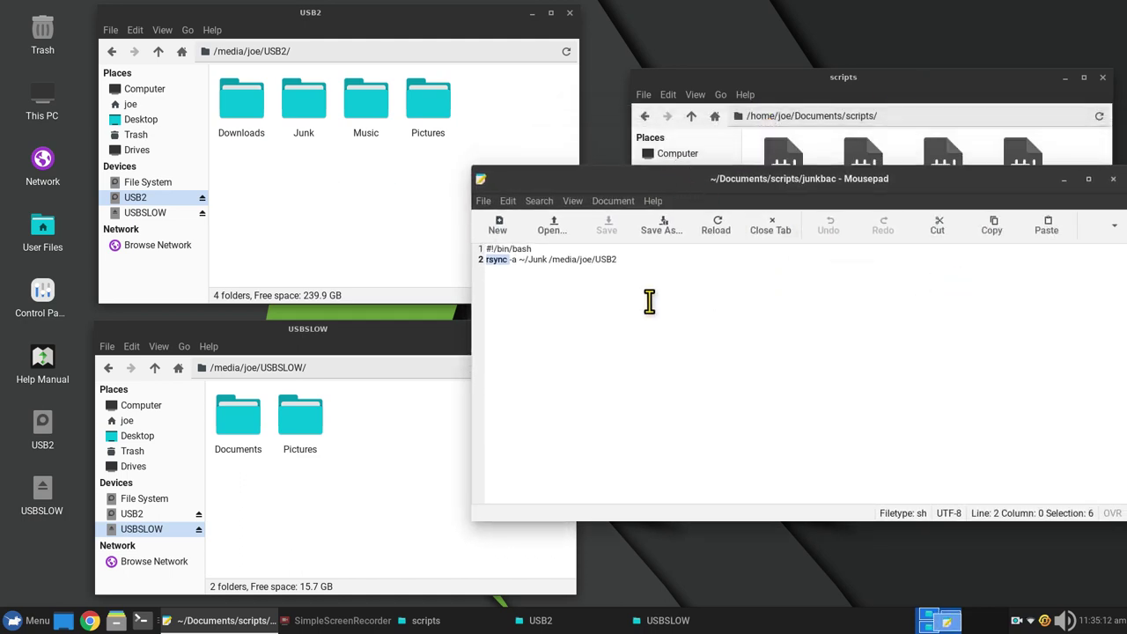
{"action": "key", "text": "End"}
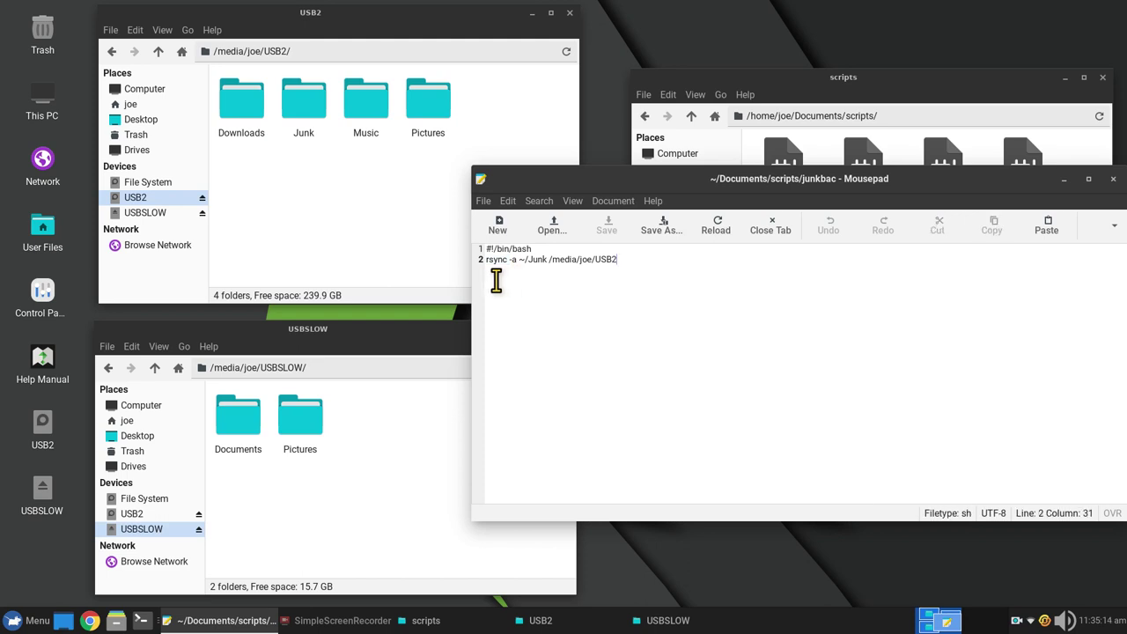
{"action": "left_click_drag", "start_coordinate": [486, 248], "coordinate": [536, 247]}
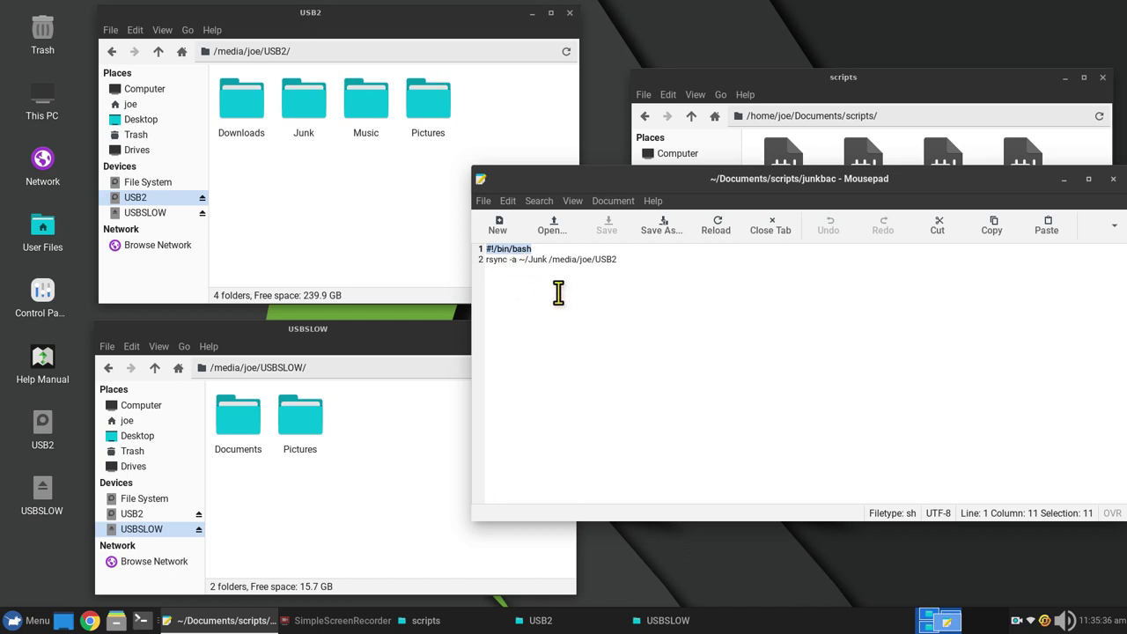
{"action": "left_click", "coordinate": [553, 250]}
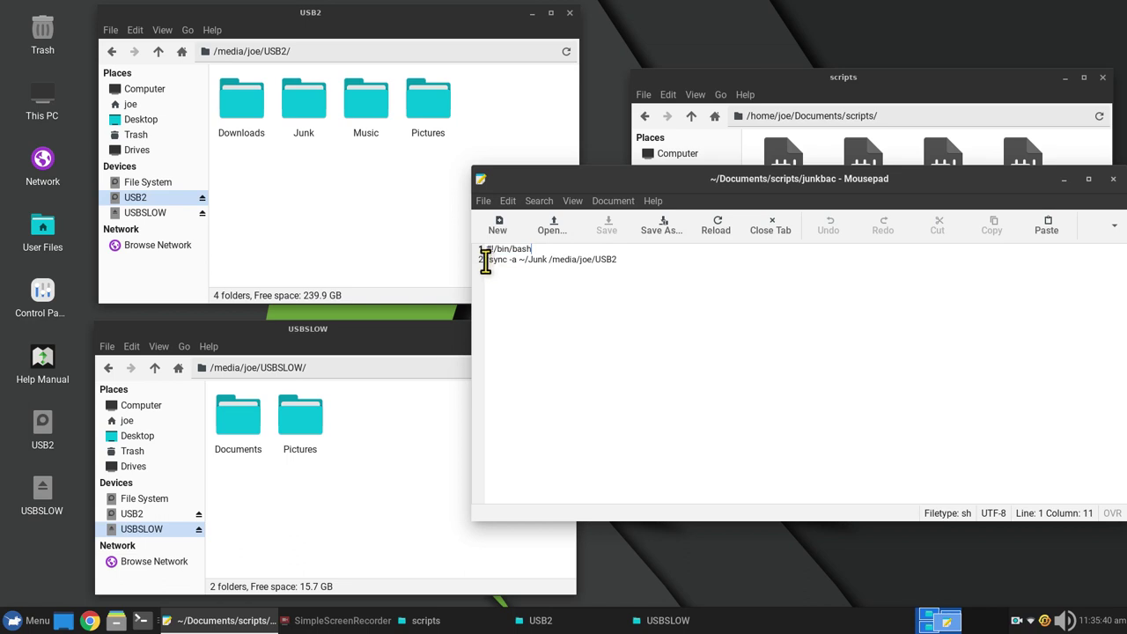
{"action": "left_click_drag", "start_coordinate": [487, 260], "coordinate": [642, 255]}
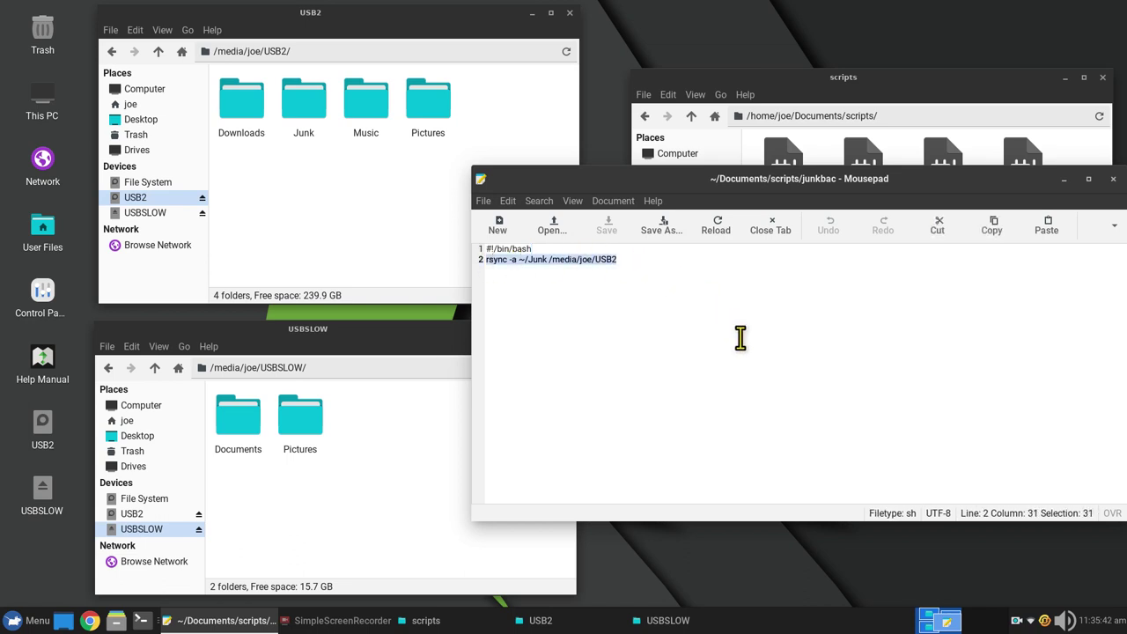
{"action": "left_click", "coordinate": [676, 314]}
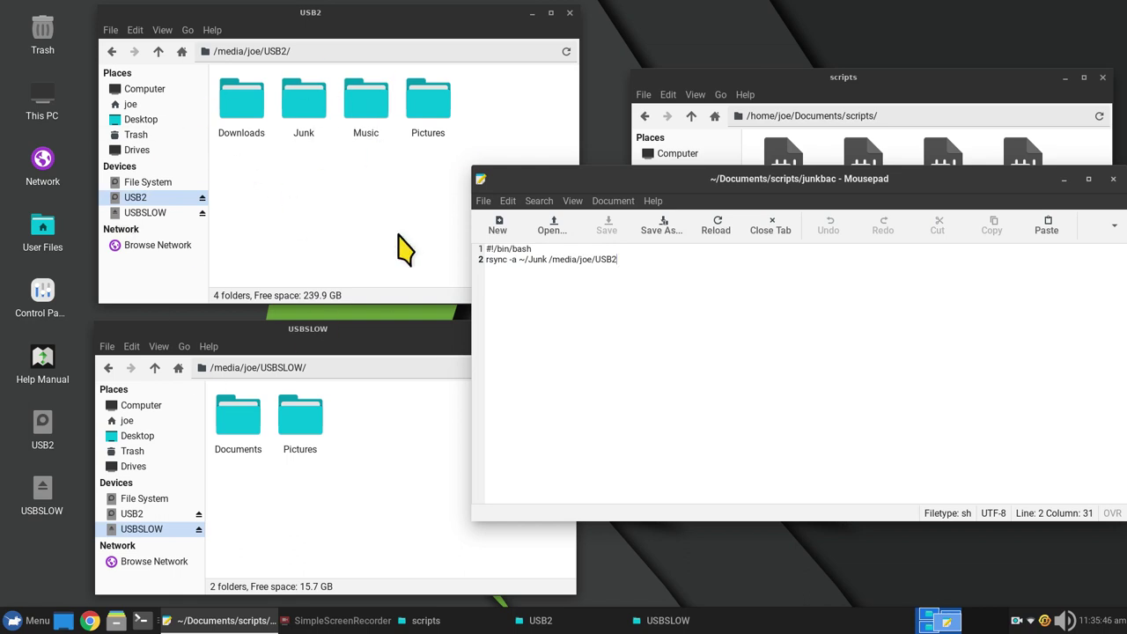
{"action": "left_click_drag", "start_coordinate": [1015, 190], "coordinate": [1026, 237]}
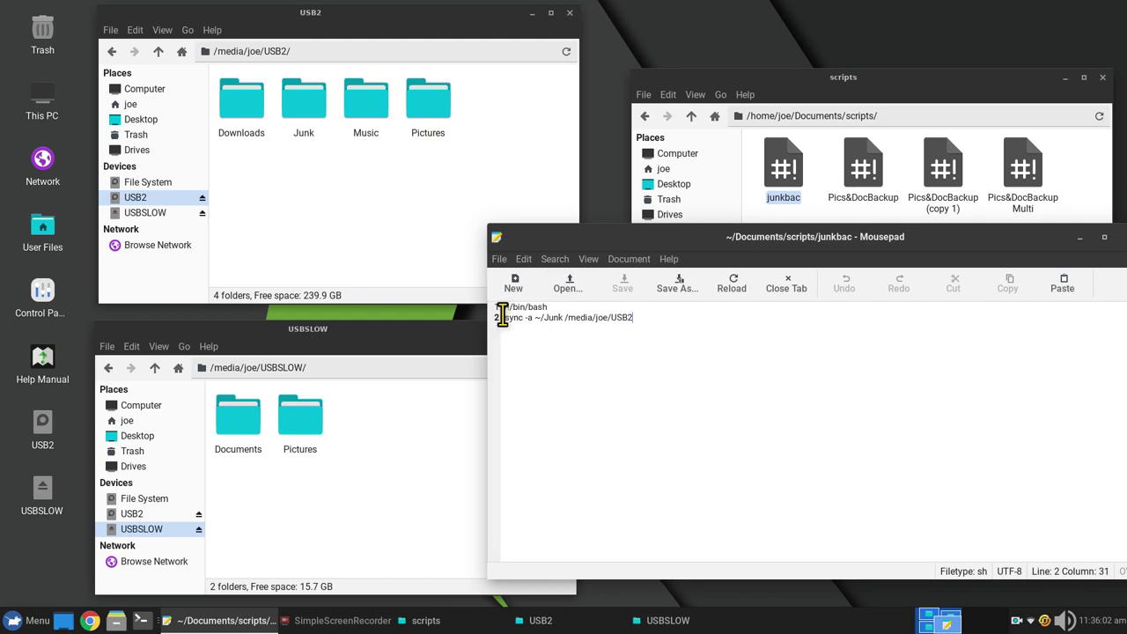
- Inspect rsync, -a and the ~/Junk source on junkbac's line 2, then bring up the home folder window
{"action": "left_click_drag", "start_coordinate": [501, 319], "coordinate": [522, 319]}
{"action": "left_click_drag", "start_coordinate": [525, 319], "coordinate": [532, 323]}
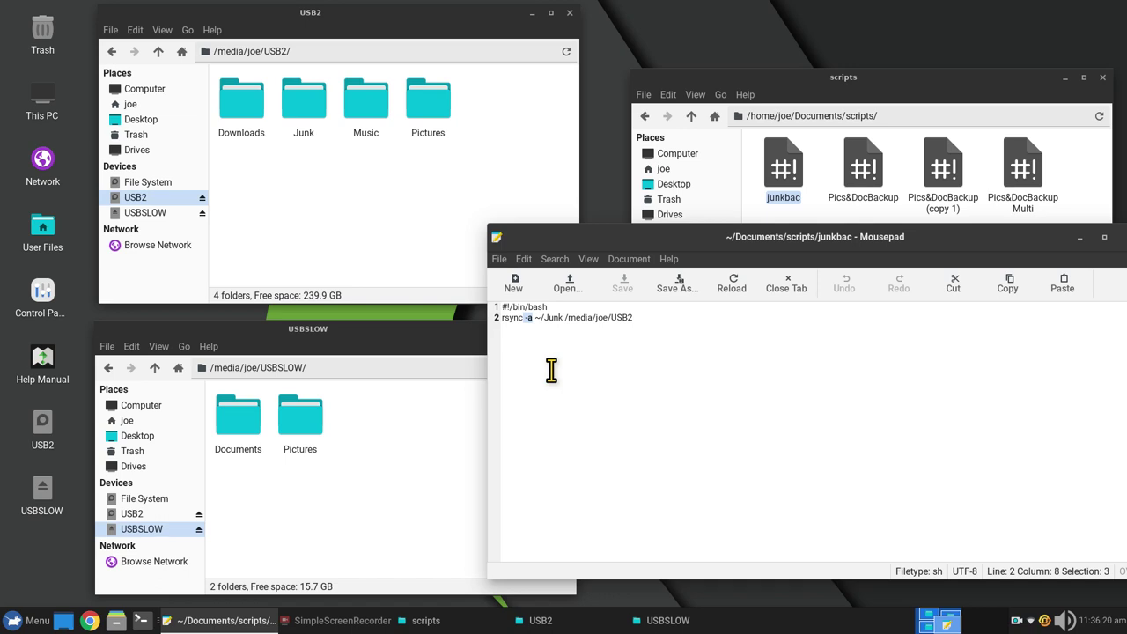
{"action": "key", "text": "End"}
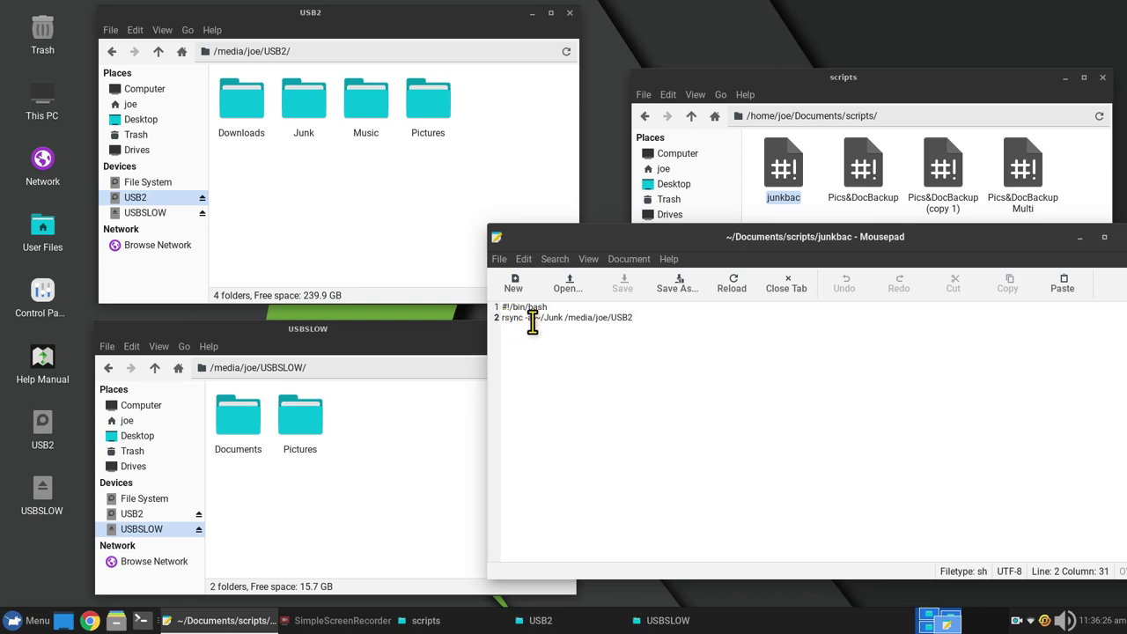
{"action": "left_click_drag", "start_coordinate": [533, 322], "coordinate": [564, 323]}
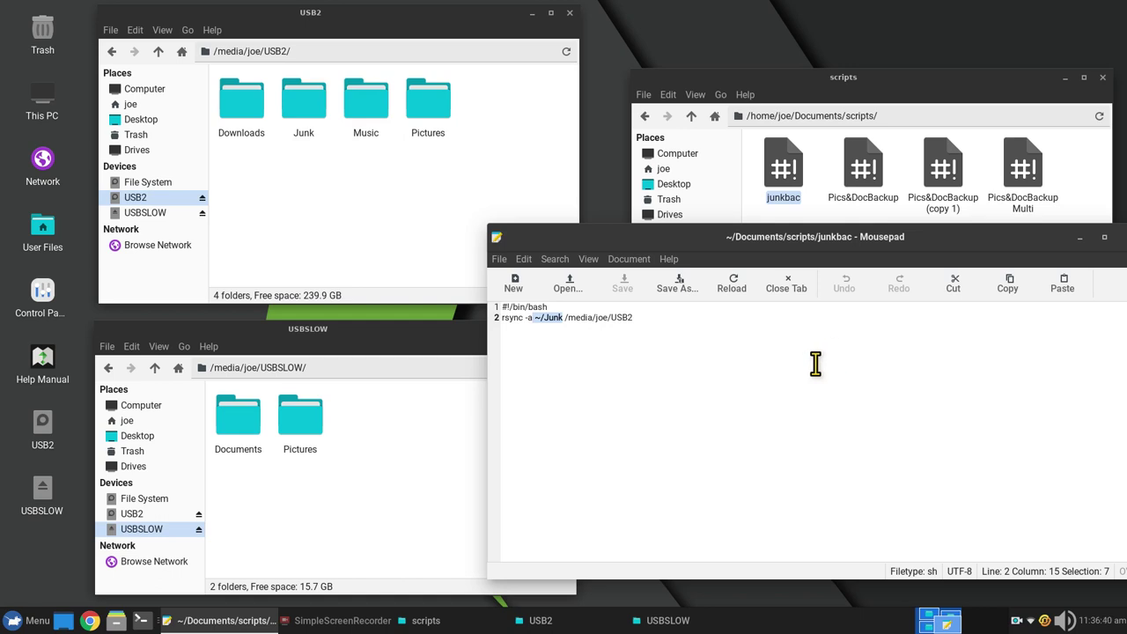
{"action": "left_click", "coordinate": [683, 171]}
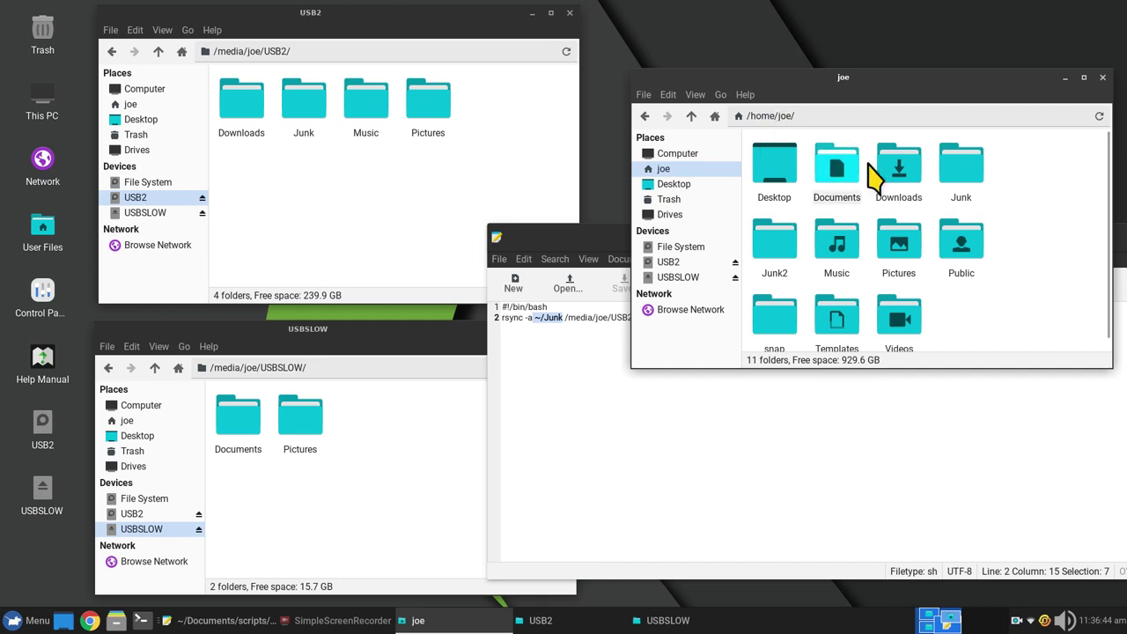
- Open the home Junk folder holding atest and btest, then return to the Mousepad window
{"action": "double_click", "coordinate": [962, 168]}
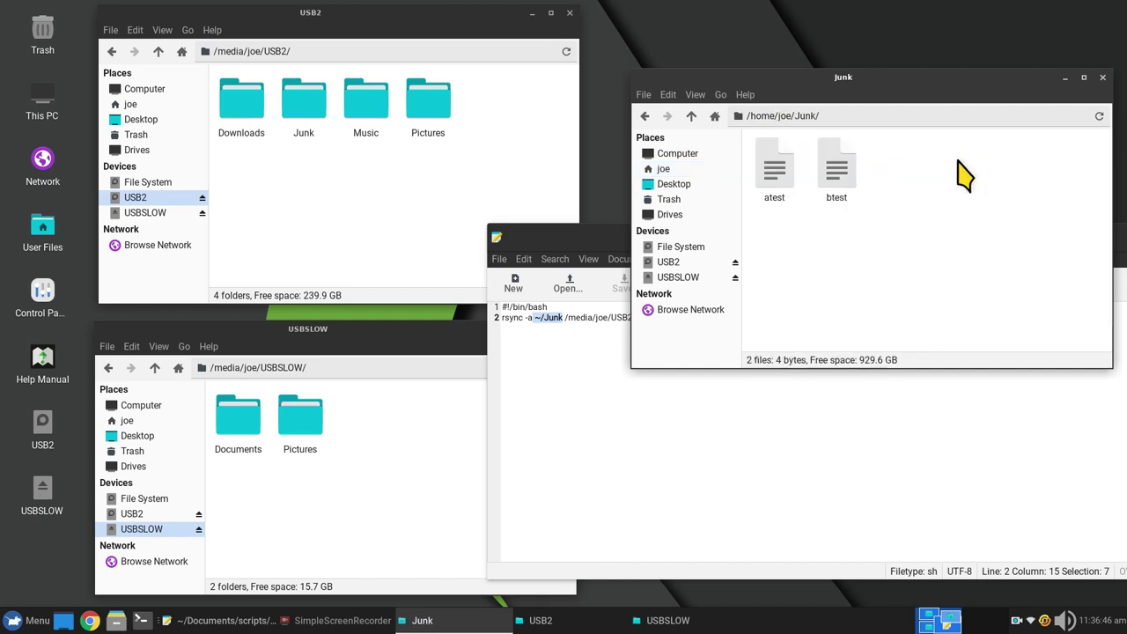
{"action": "left_click", "coordinate": [597, 238]}
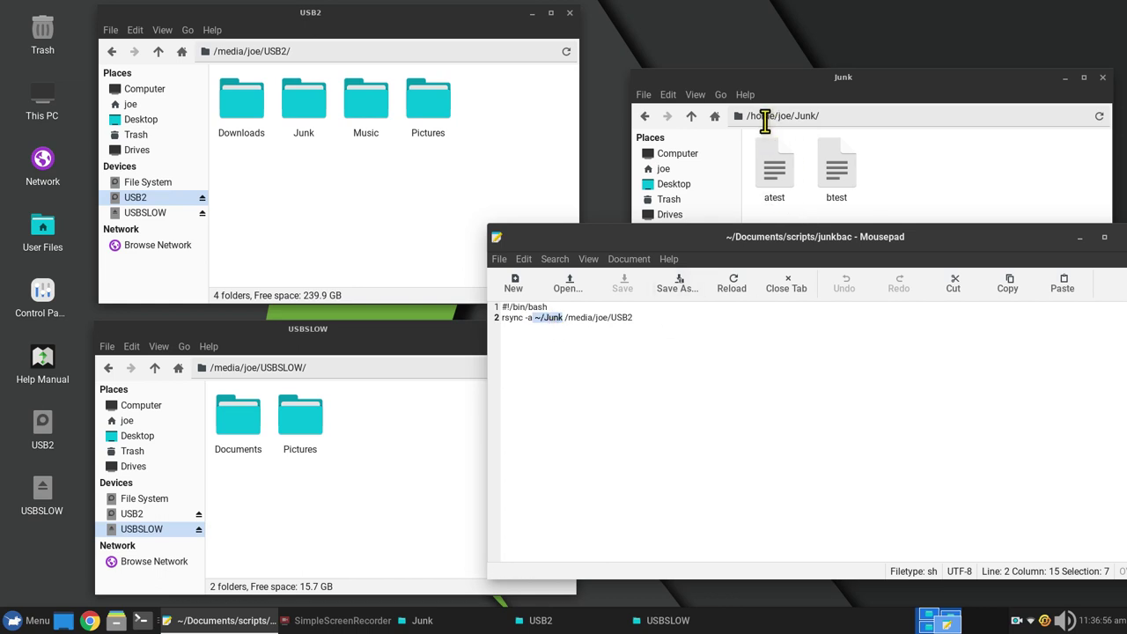
- Compare junkbac's ~/Junk source and /media/joe/USB2 destination with the USB2 window's path, then close Mousepad
{"action": "left_click", "coordinate": [596, 344]}
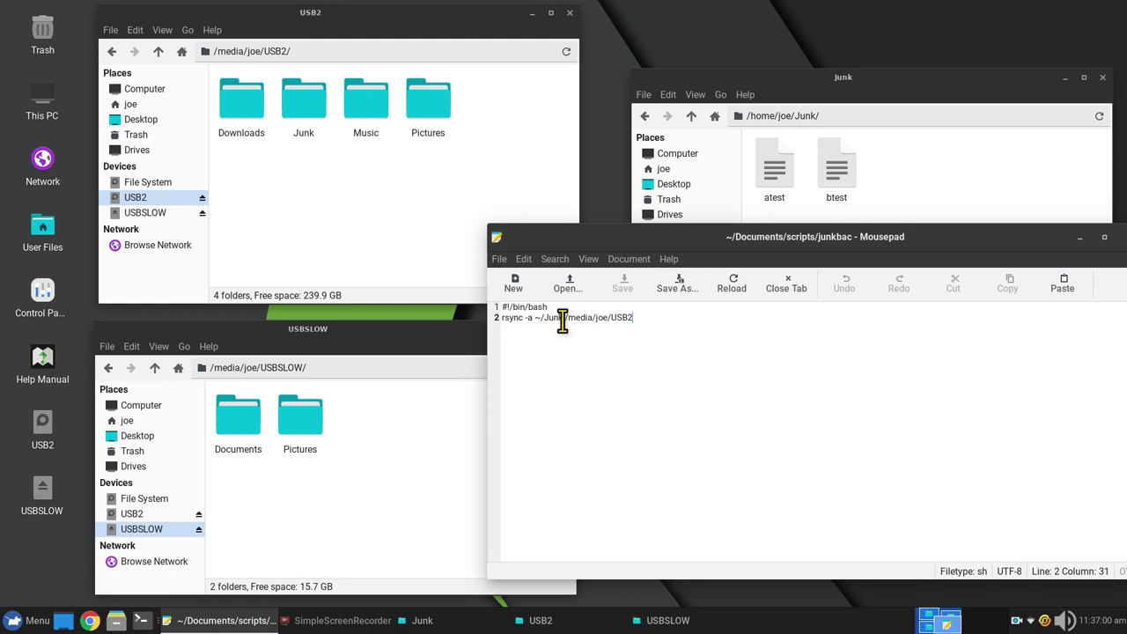
{"action": "left_click_drag", "start_coordinate": [562, 318], "coordinate": [637, 319]}
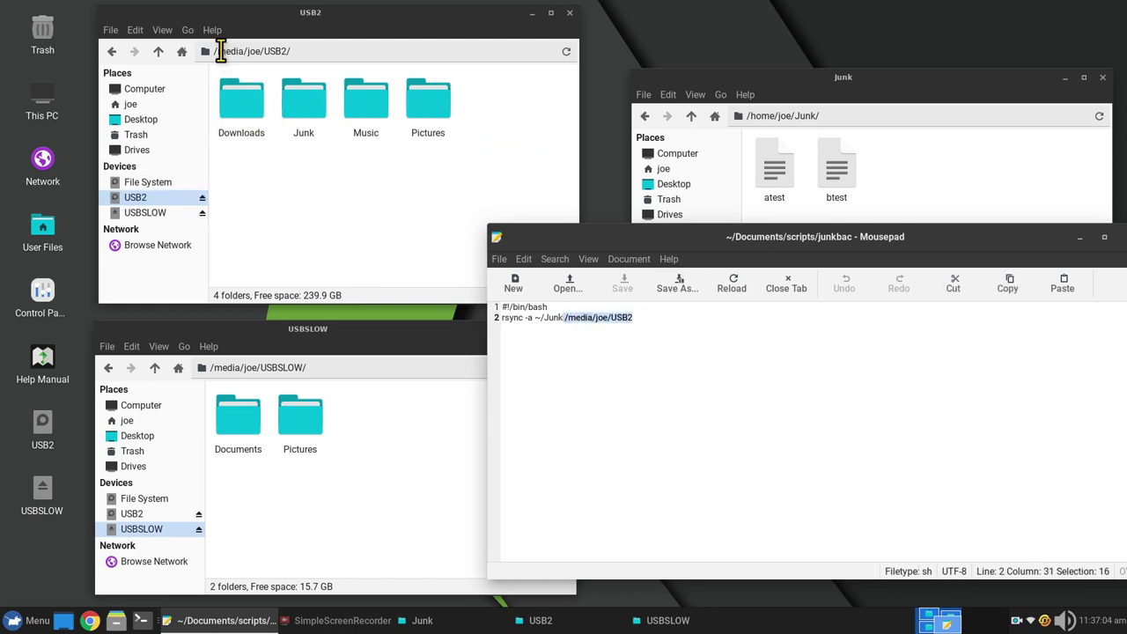
{"action": "left_click_drag", "start_coordinate": [326, 51], "coordinate": [203, 52]}
{"action": "left_click", "coordinate": [632, 319]}
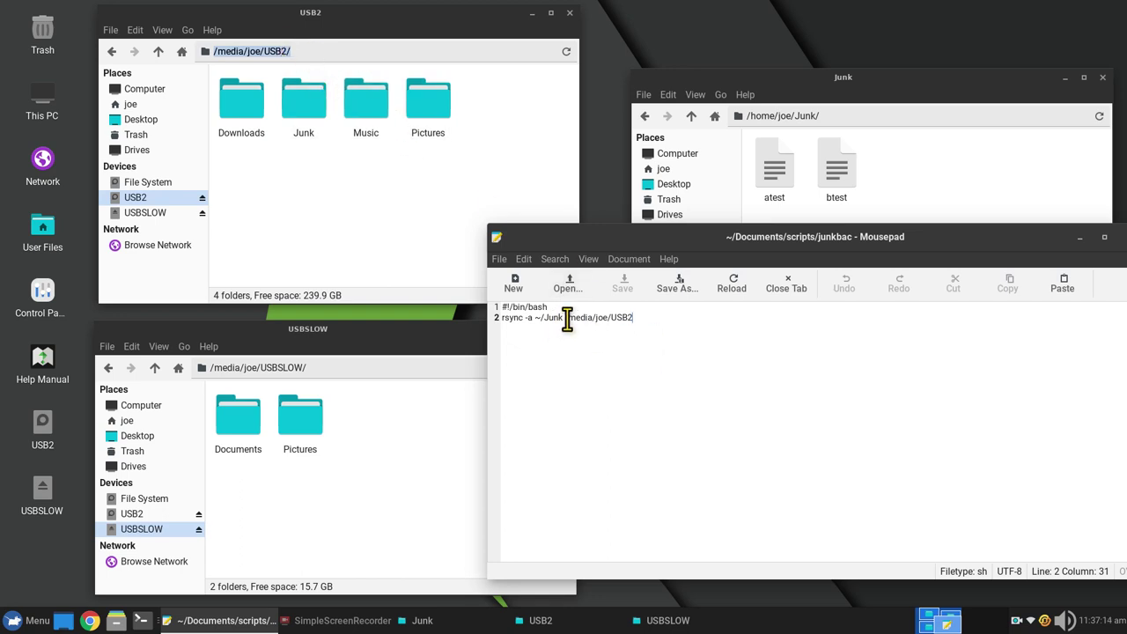
{"action": "left_click_drag", "start_coordinate": [566, 318], "coordinate": [633, 317]}
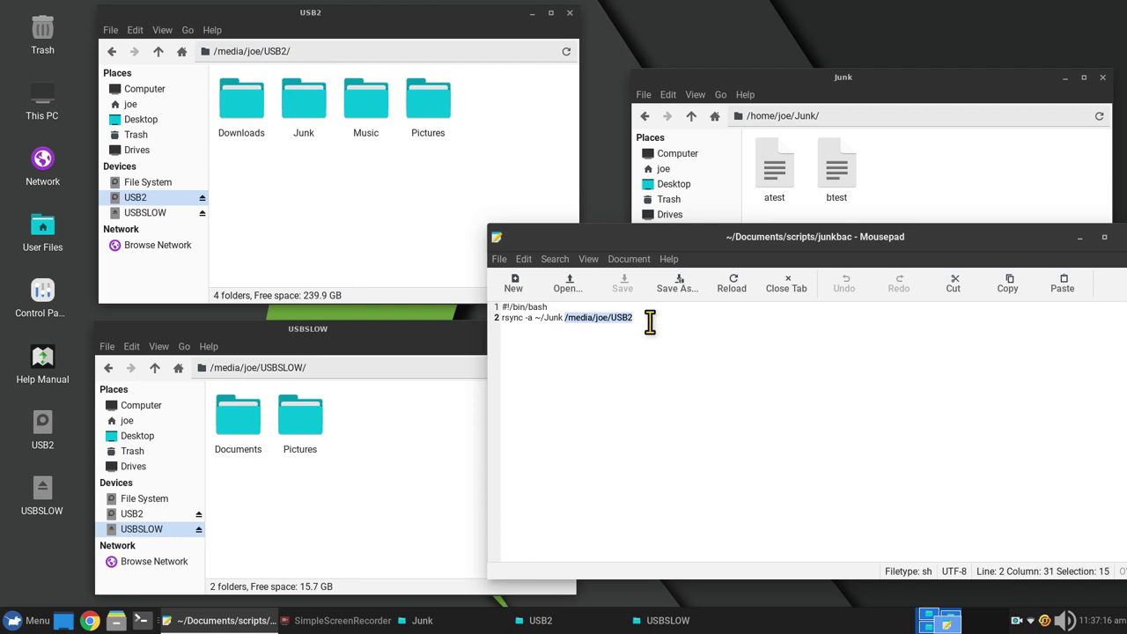
{"action": "left_click_drag", "start_coordinate": [535, 318], "coordinate": [640, 317]}
{"action": "left_click", "coordinate": [587, 345]}
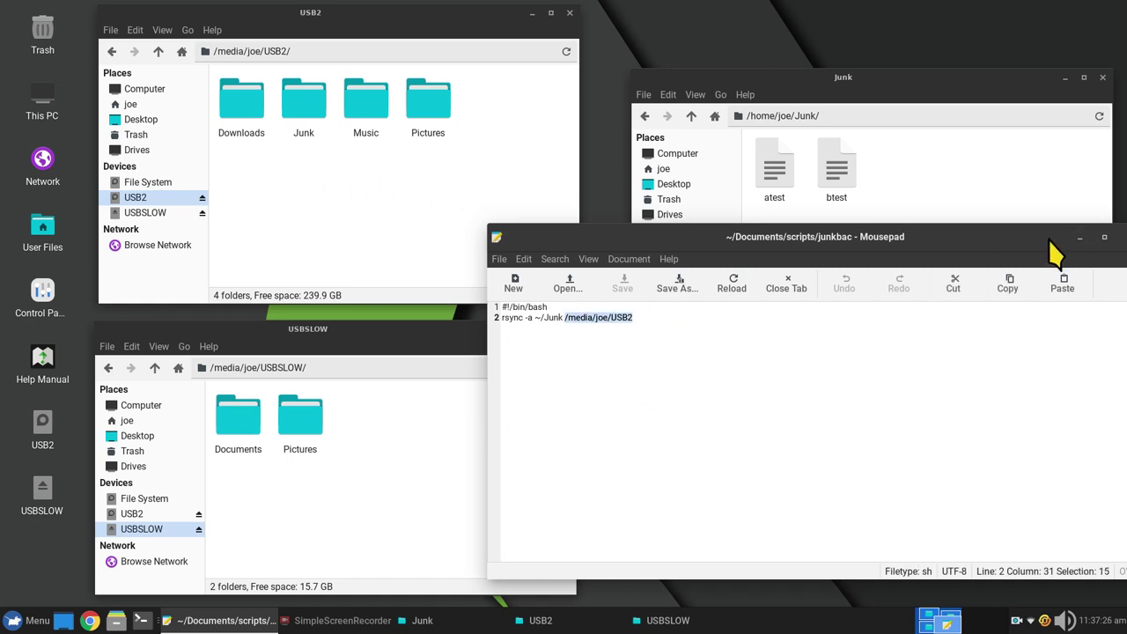
{"action": "left_click_drag", "start_coordinate": [1025, 236], "coordinate": [871, 225]}
{"action": "left_click", "coordinate": [974, 228]}
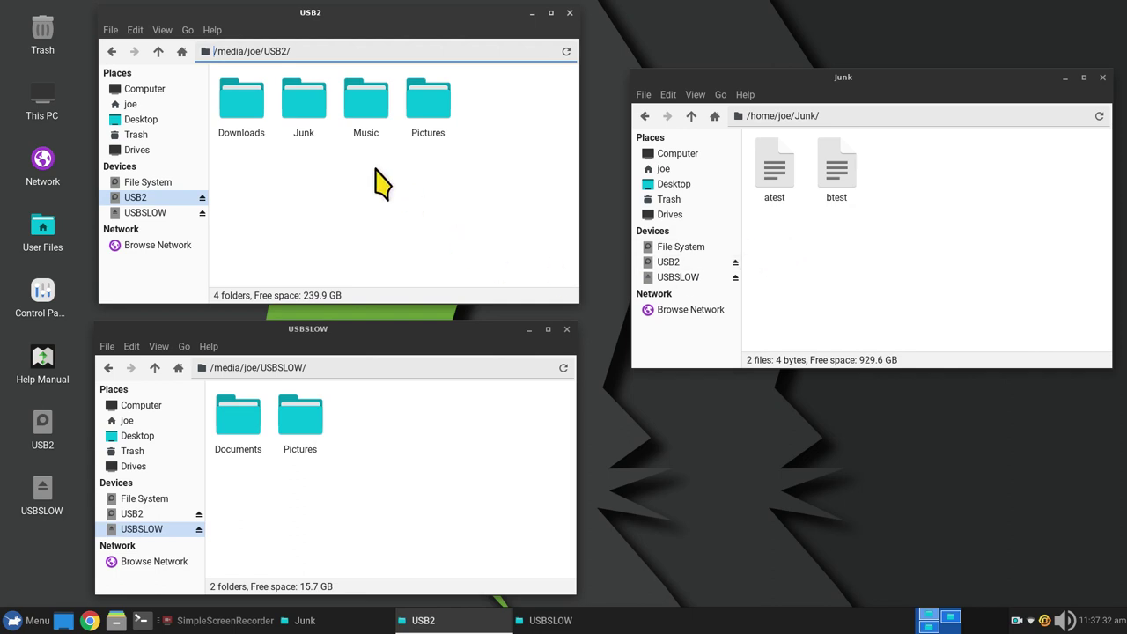
- Return Thunar to the home folder and launch a new Text Editor document via a 'tex' menu search
{"action": "left_click", "coordinate": [674, 169]}
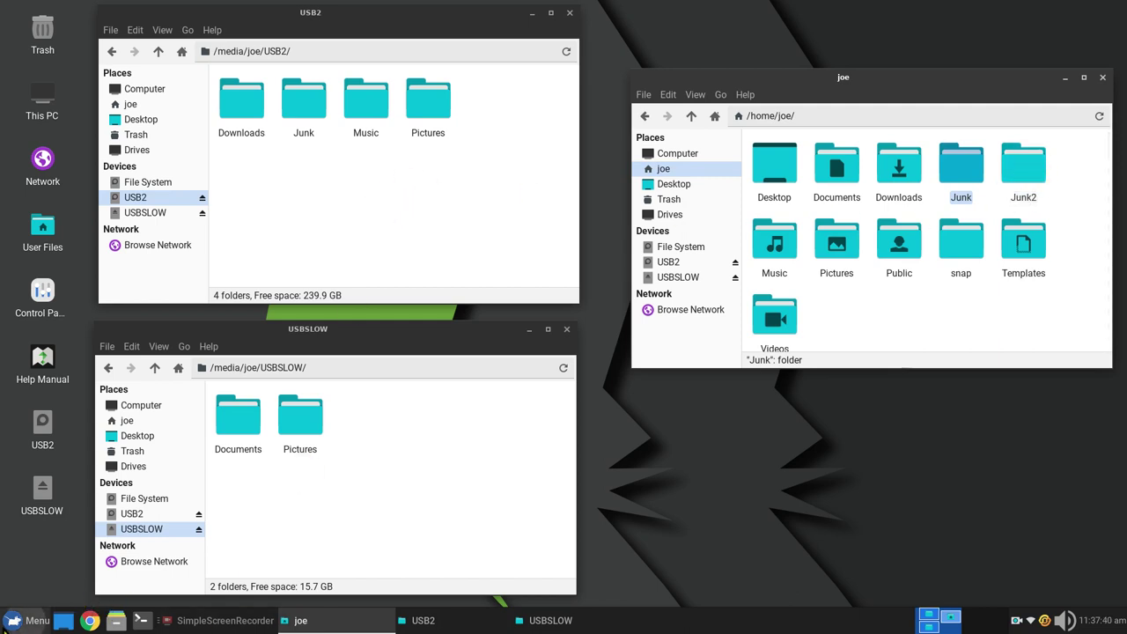
{"action": "left_click", "coordinate": [26, 620]}
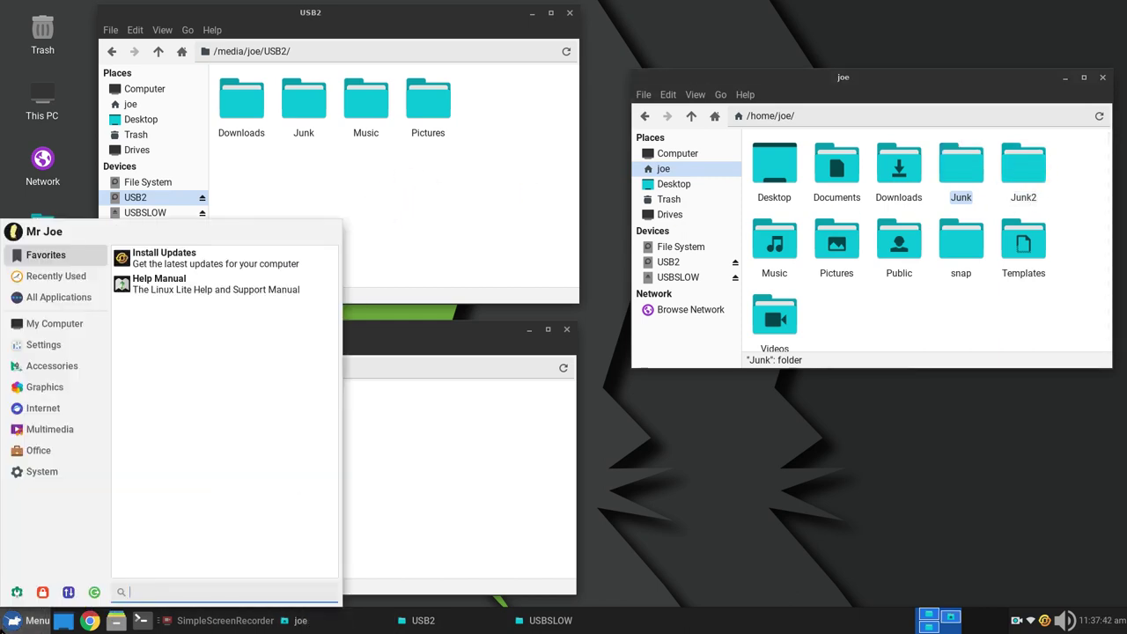
{"action": "type", "text": "text"}
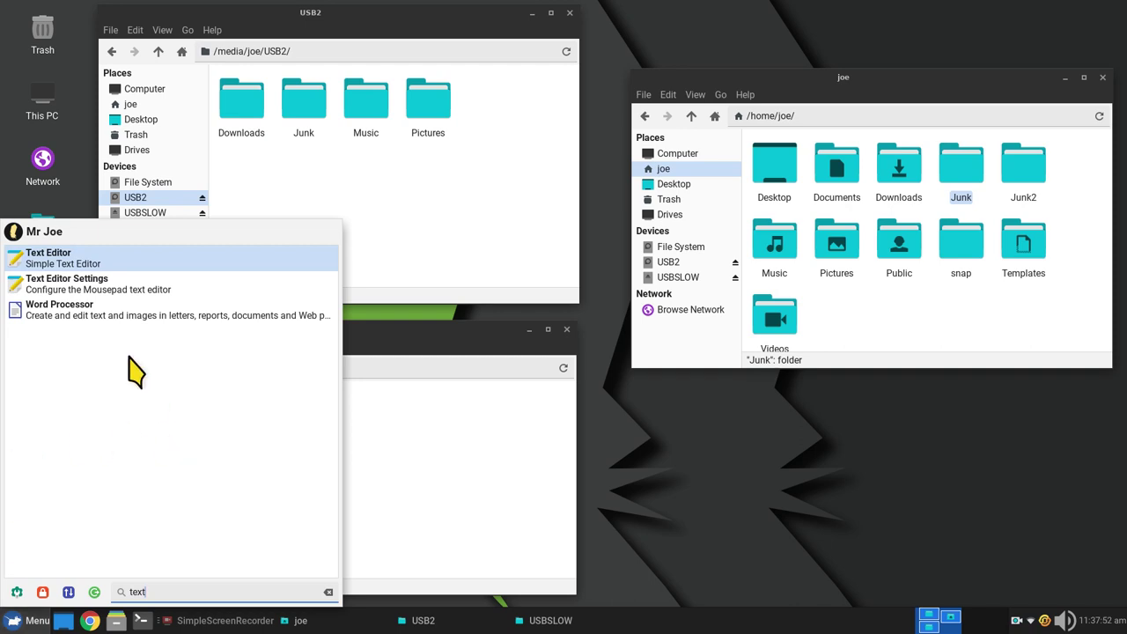
{"action": "left_click", "coordinate": [118, 258]}
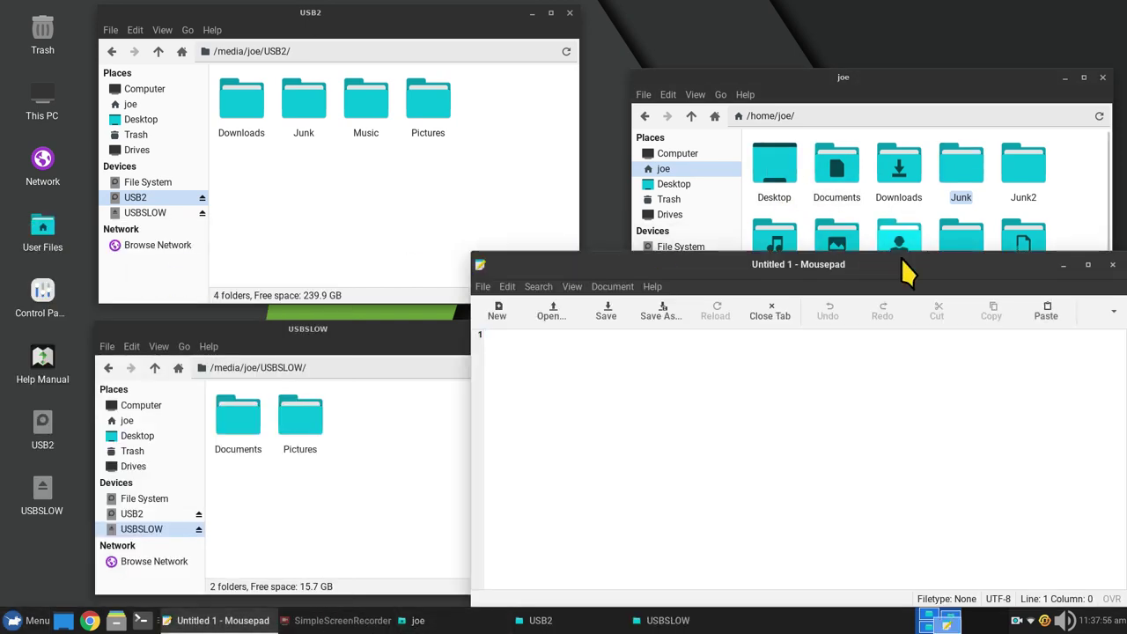
{"action": "left_click_drag", "start_coordinate": [960, 268], "coordinate": [913, 174]}
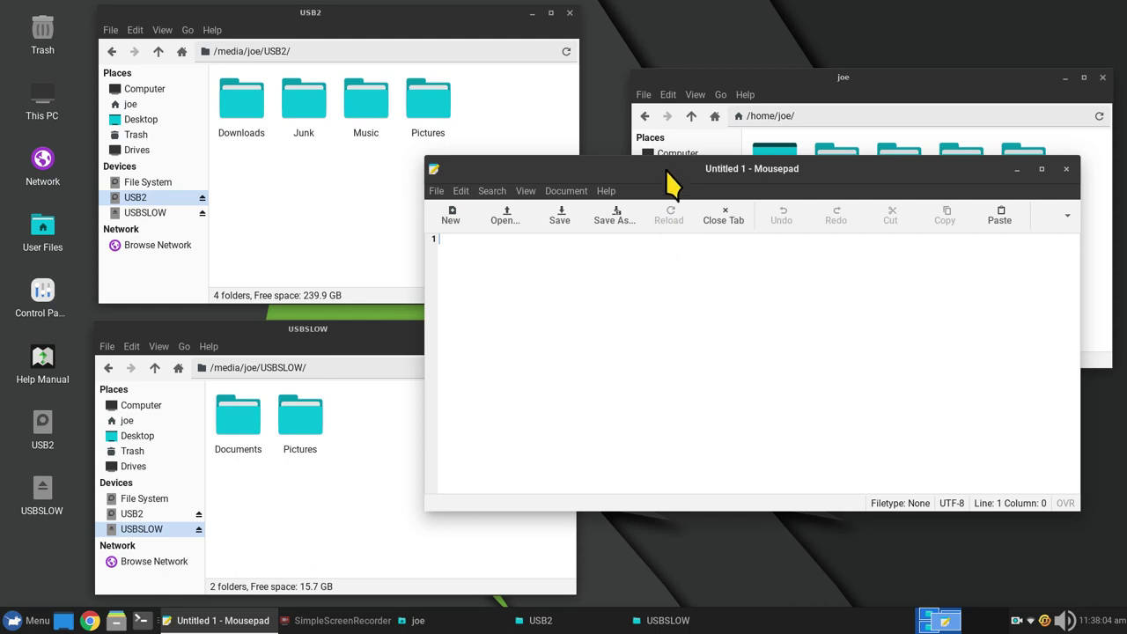
{"action": "left_click_drag", "start_coordinate": [666, 174], "coordinate": [698, 224]}
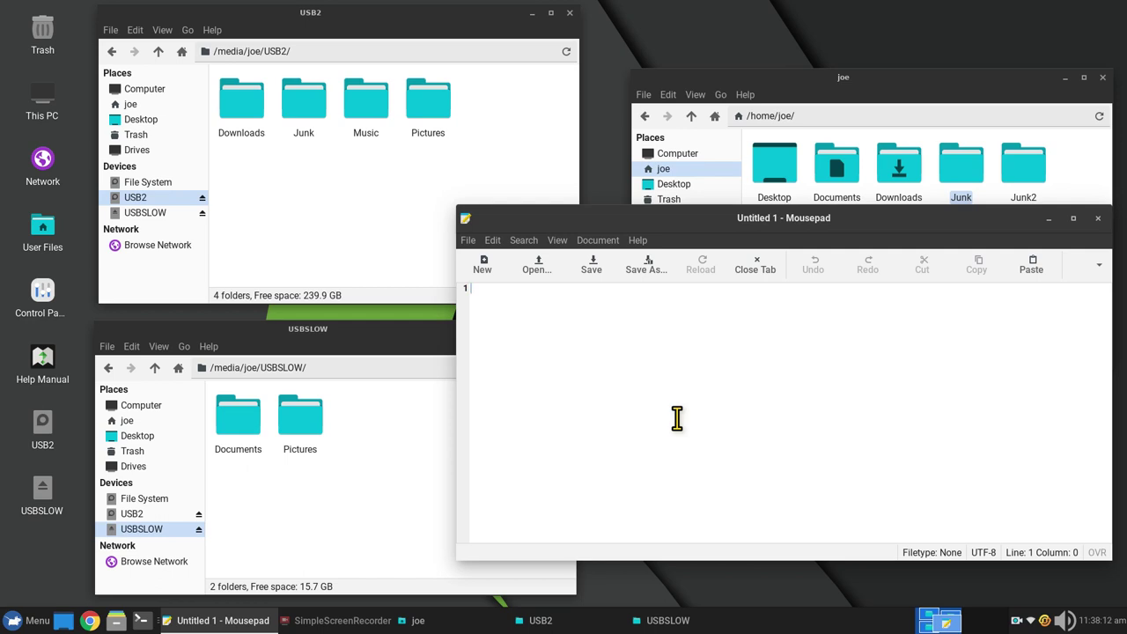
- Add a second line reading 'rsync -a ~/Junk2' below the #!/bin/bash shebang
{"action": "type", "text": "#!/bin/"}
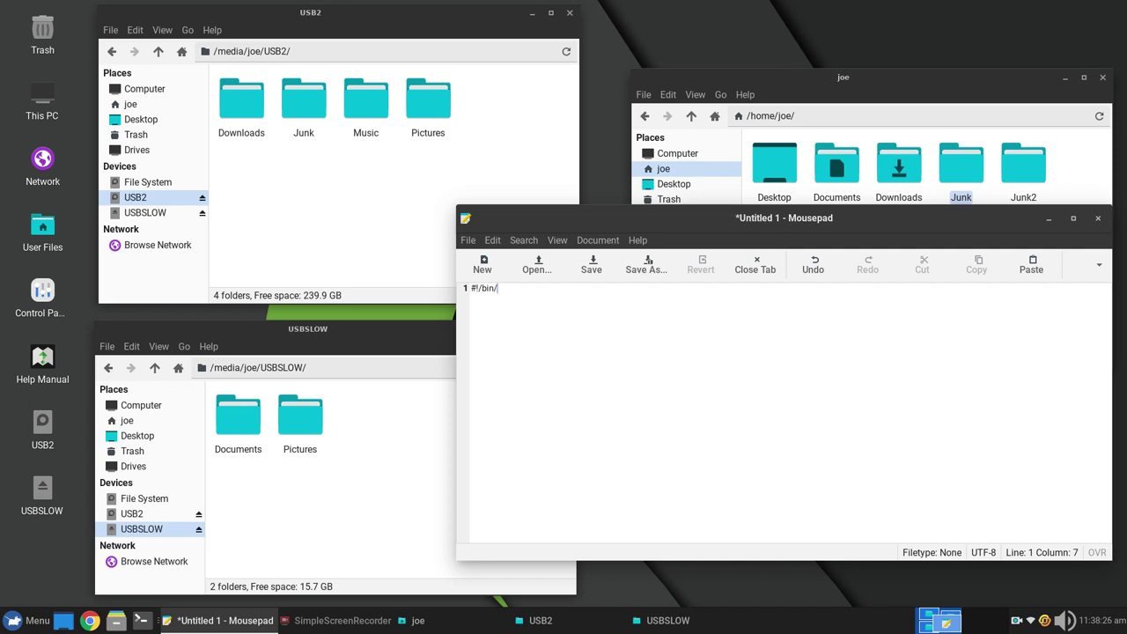
{"action": "type", "text": "s"}
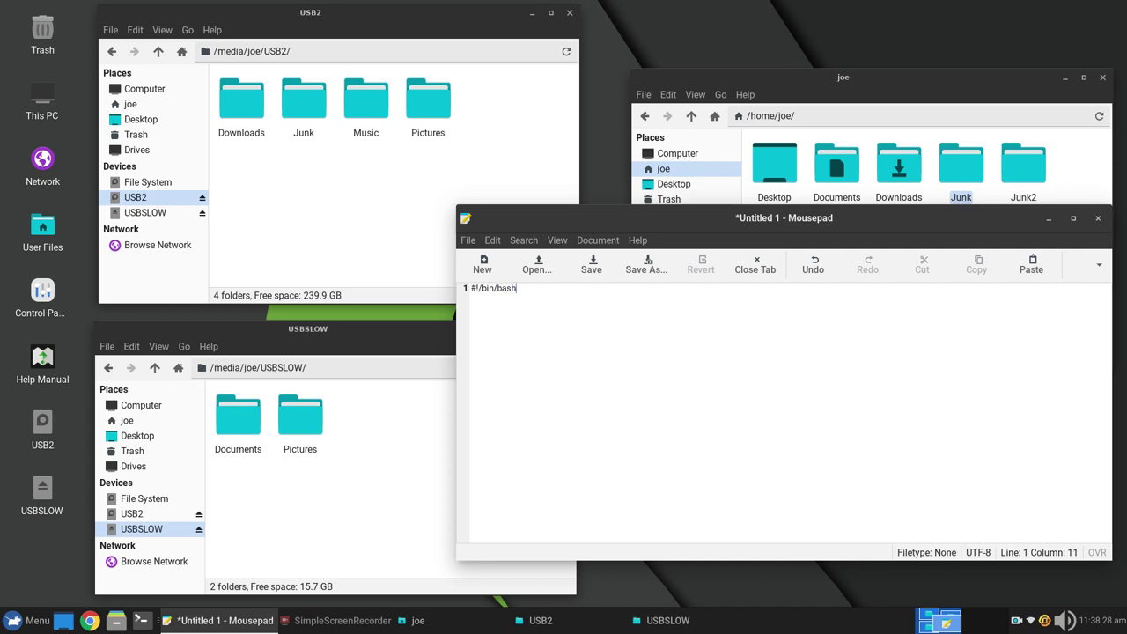
{"action": "type", "text": "h"}
{"action": "key", "text": "Return"}
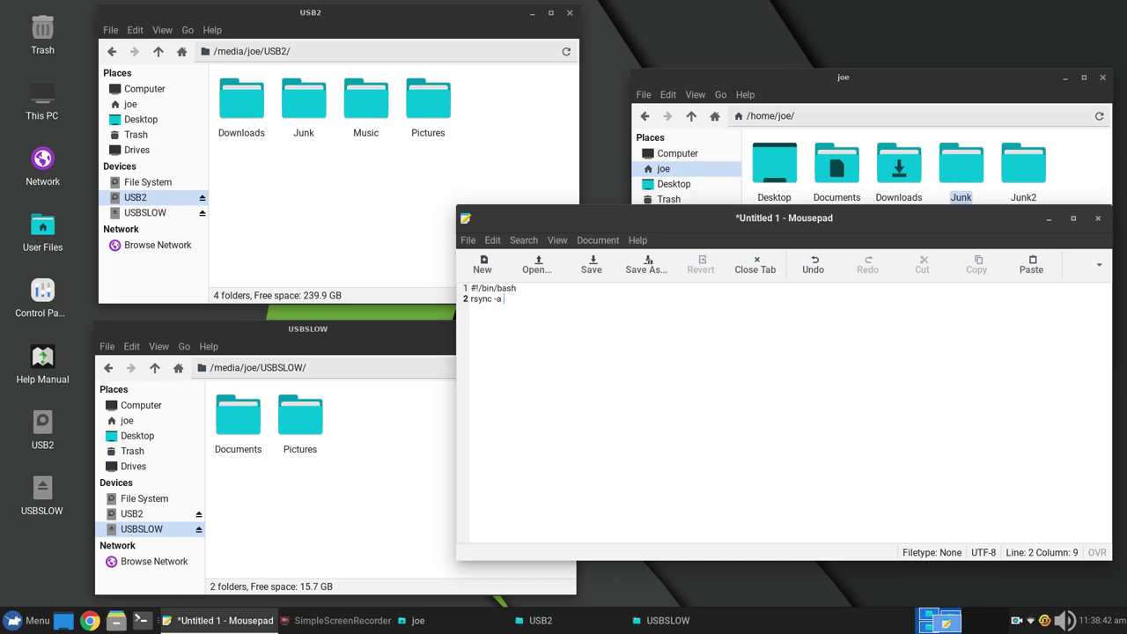
{"action": "type", "text": "~/"}
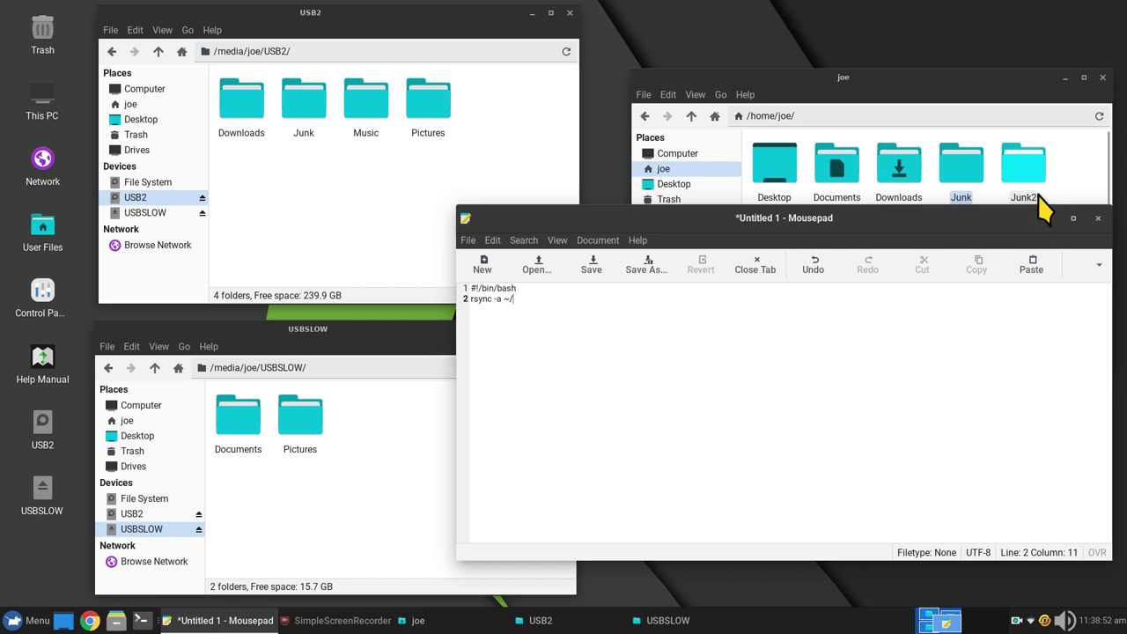
{"action": "type", "text": "J"}
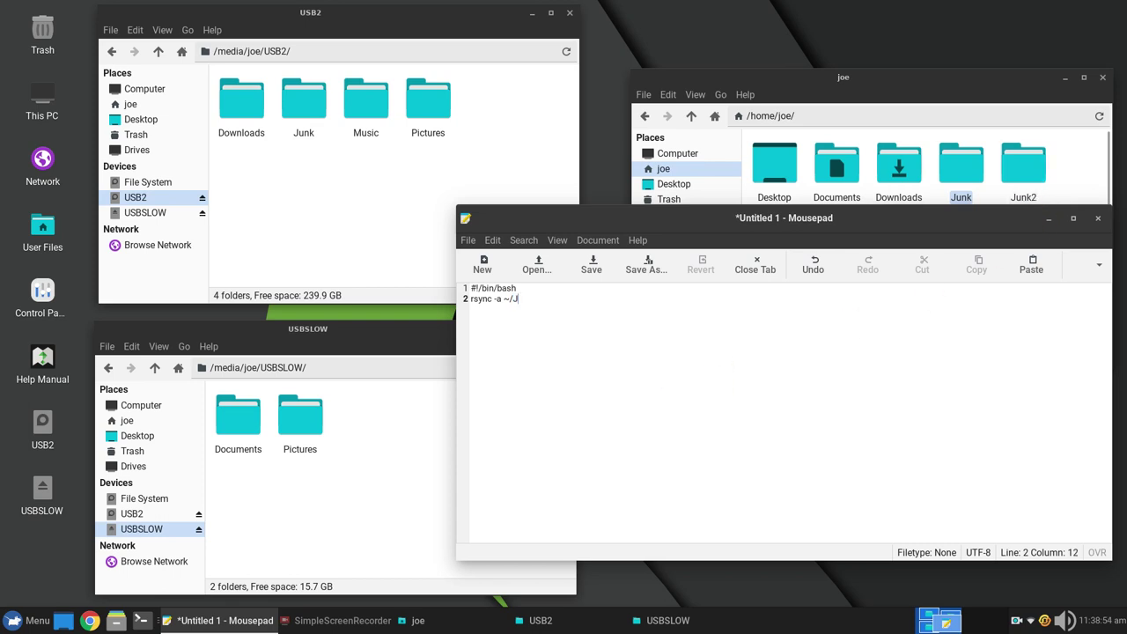
{"action": "type", "text": "unk2"}
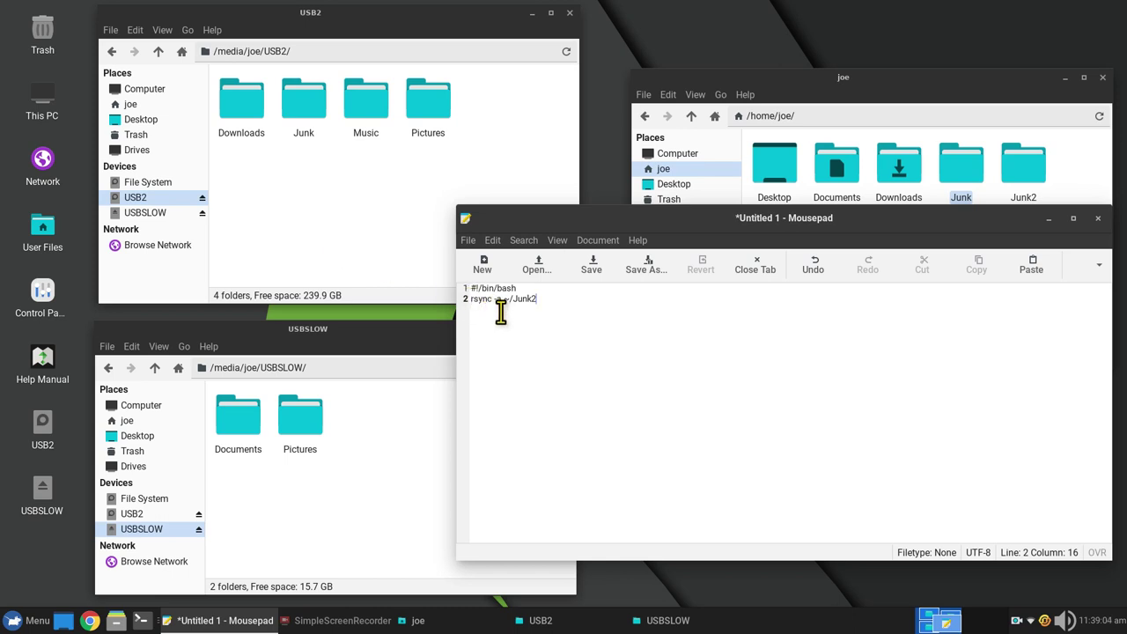
- Copy the USB2 path from Thunar's address bar into line 2, giving 'rsync -a ~/Junk2 /media/joe/USB2'
{"action": "left_click", "coordinate": [322, 172]}
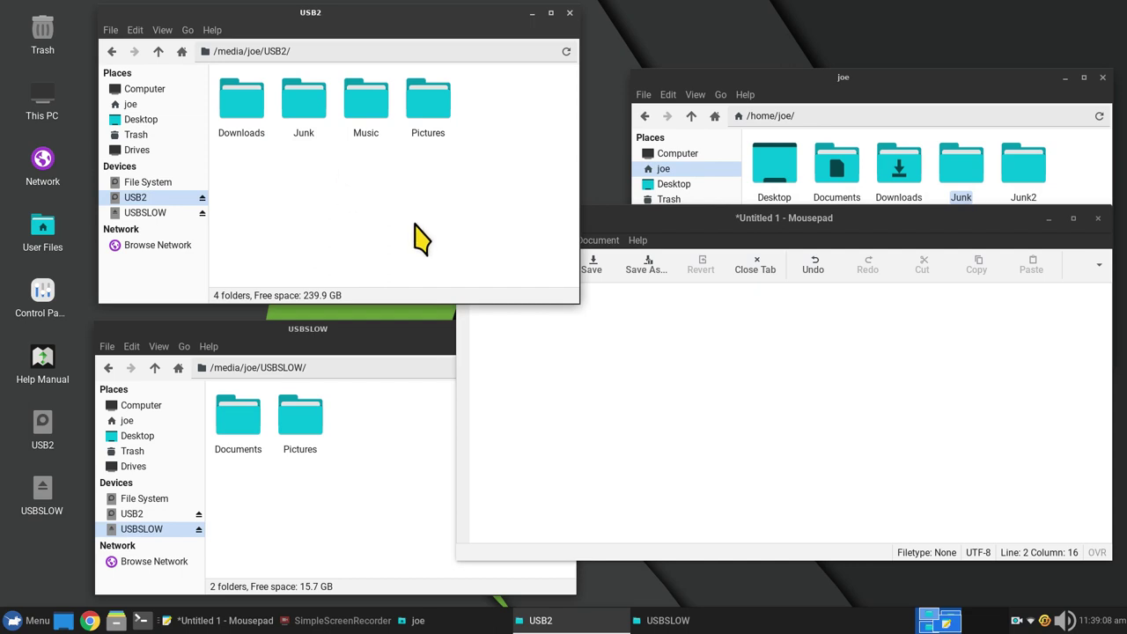
{"action": "left_click", "coordinate": [312, 50]}
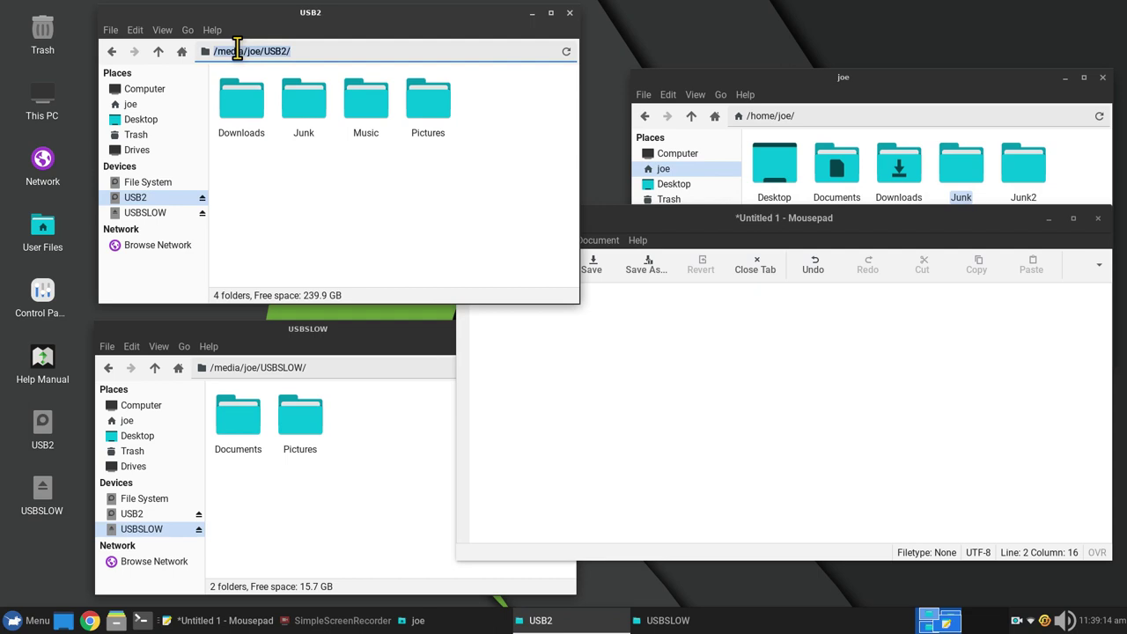
{"action": "right_click", "coordinate": [238, 50]}
{"action": "left_click", "coordinate": [282, 77]}
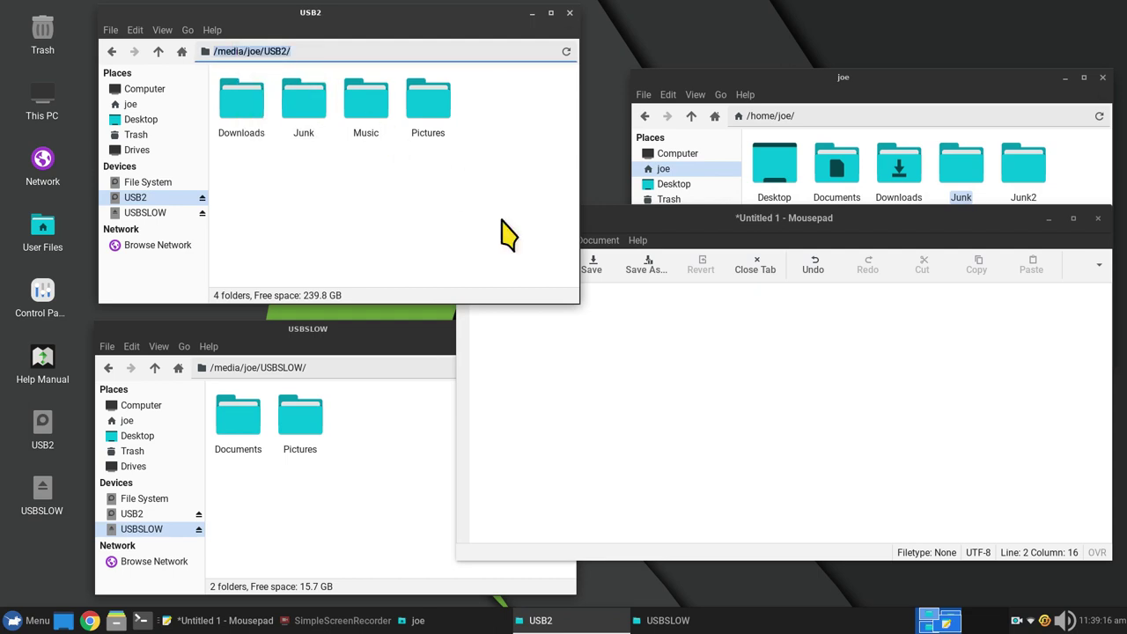
{"action": "left_click", "coordinate": [604, 310]}
{"action": "right_click", "coordinate": [553, 300]}
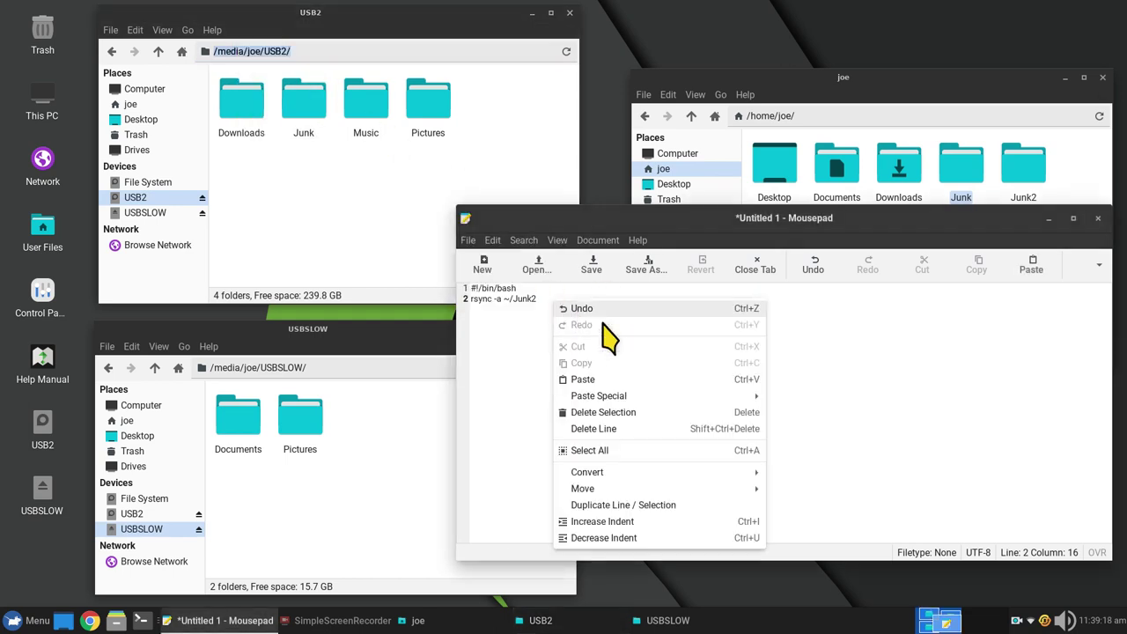
{"action": "left_click", "coordinate": [628, 383]}
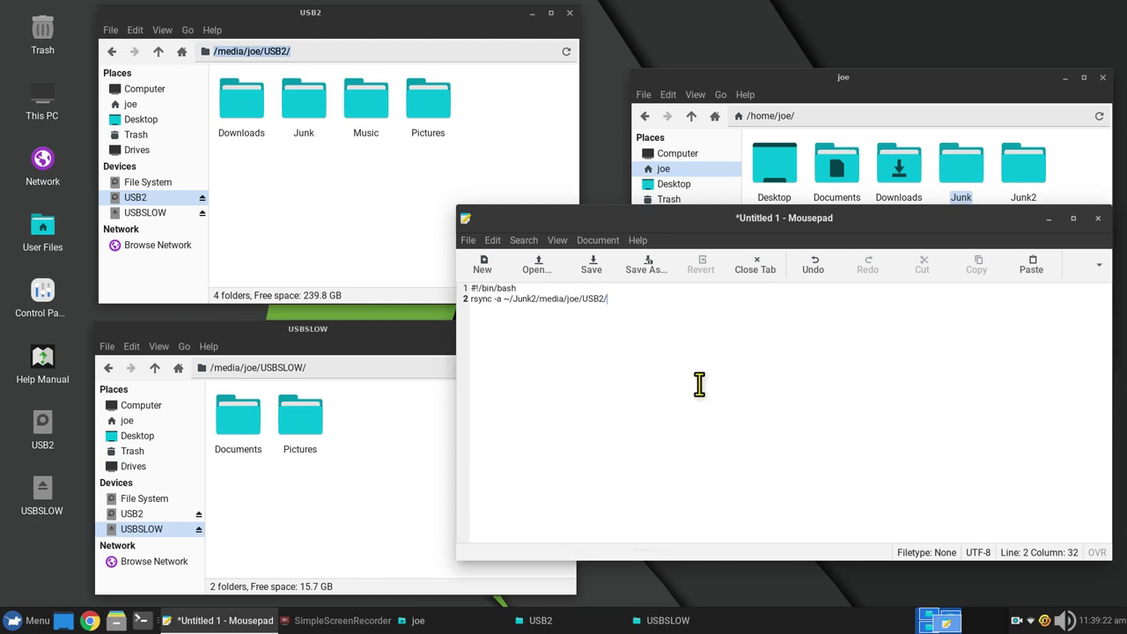
{"action": "key", "text": "BackSpace"}
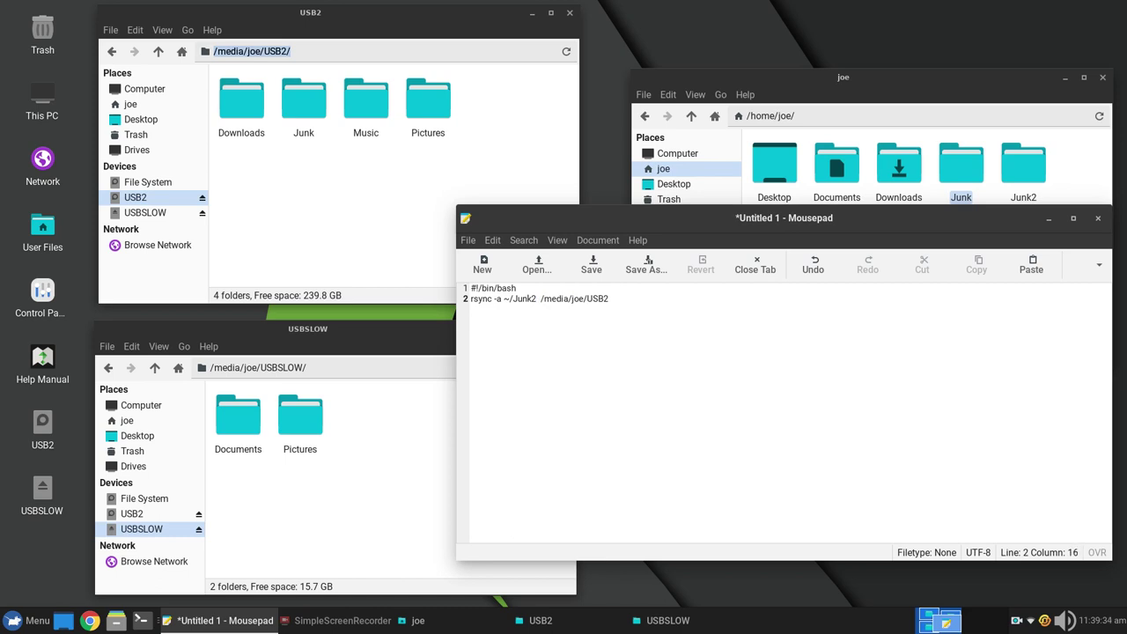
{"action": "key", "text": "Delete"}
- Save the script as Junk2Back in ~/Documents/scripts and close Mousepad
{"action": "left_click", "coordinate": [645, 273]}
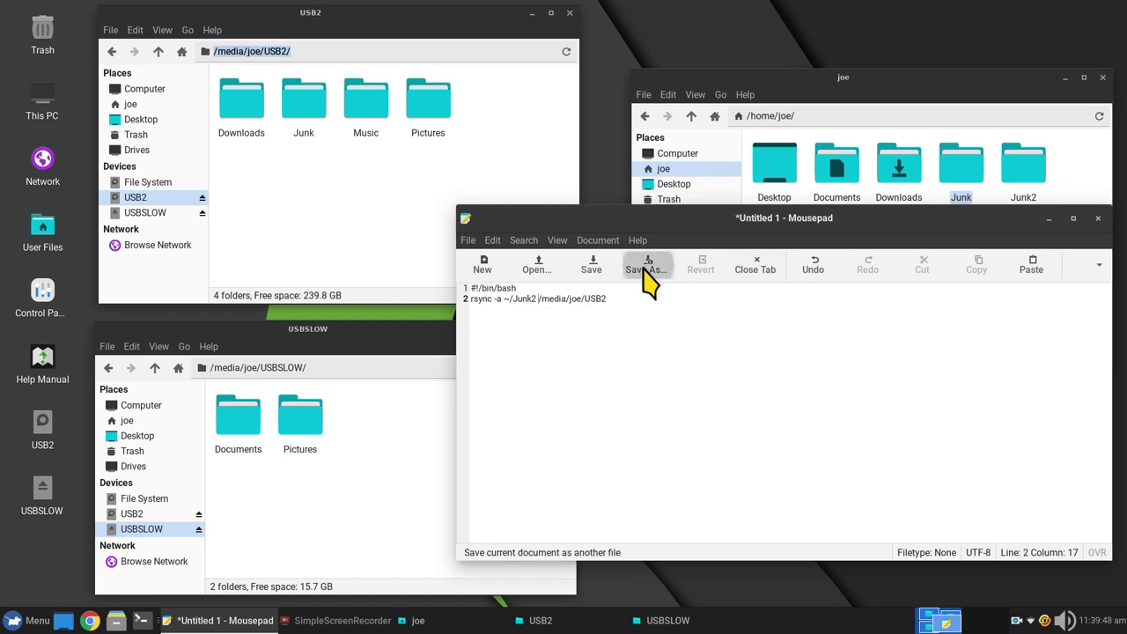
{"action": "left_click", "coordinate": [552, 288]}
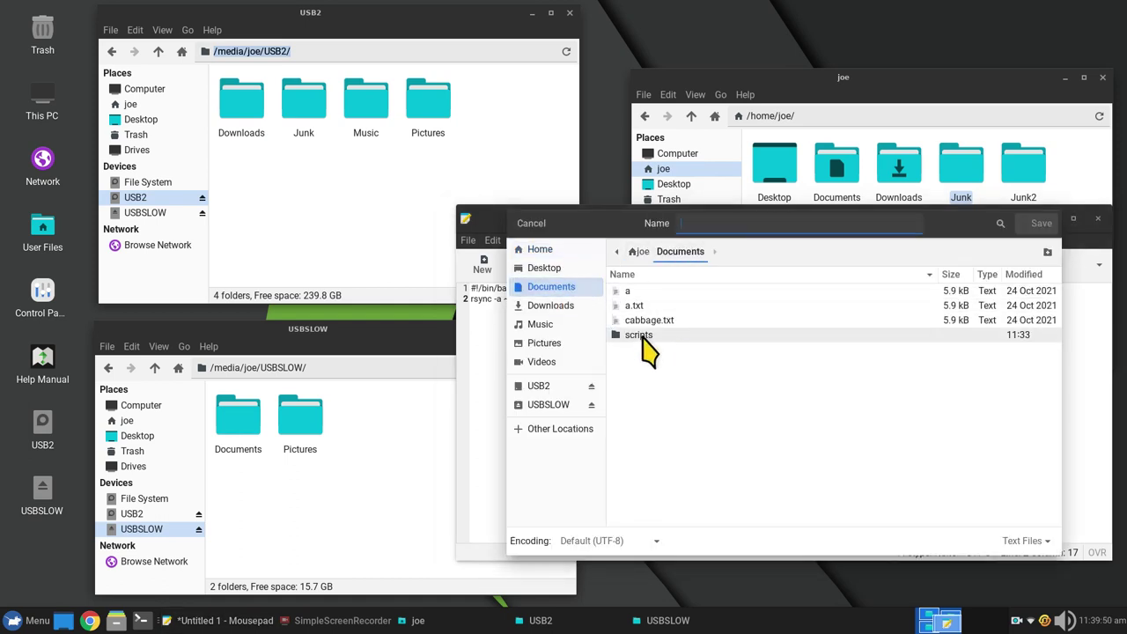
{"action": "double_click", "coordinate": [640, 335]}
{"action": "left_click", "coordinate": [700, 222]}
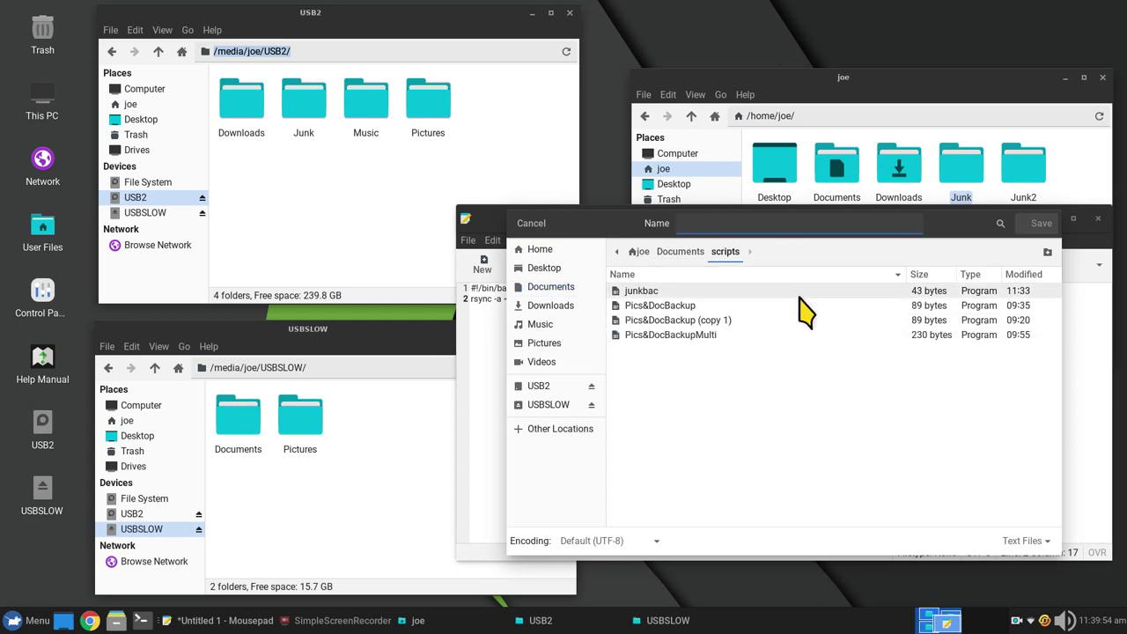
{"action": "type", "text": "Junk2Back"}
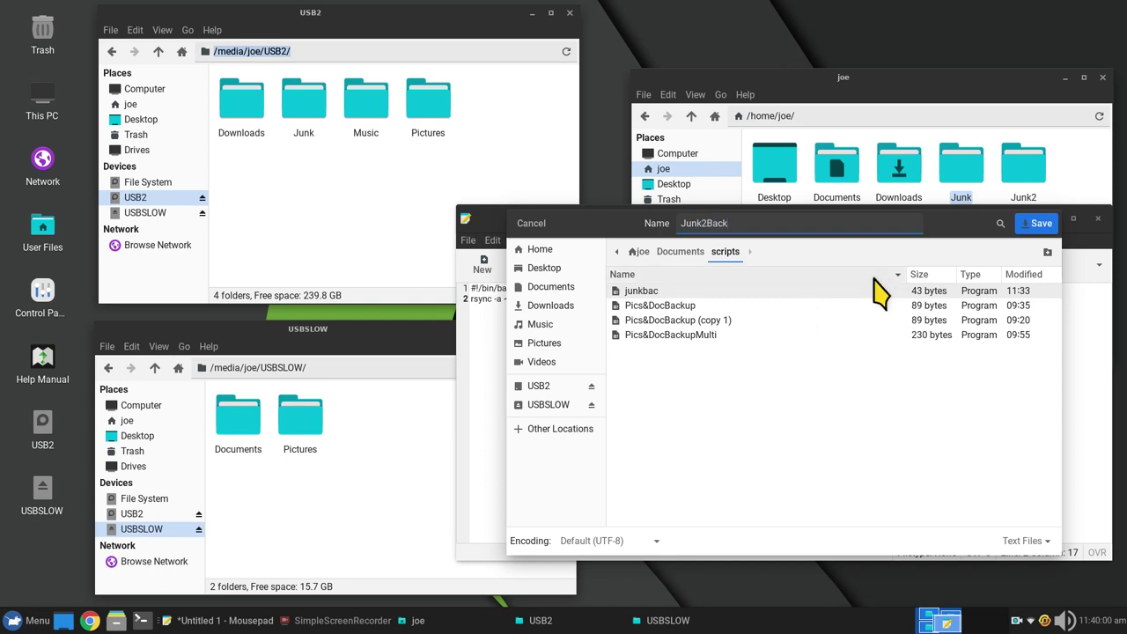
{"action": "left_click", "coordinate": [1038, 224]}
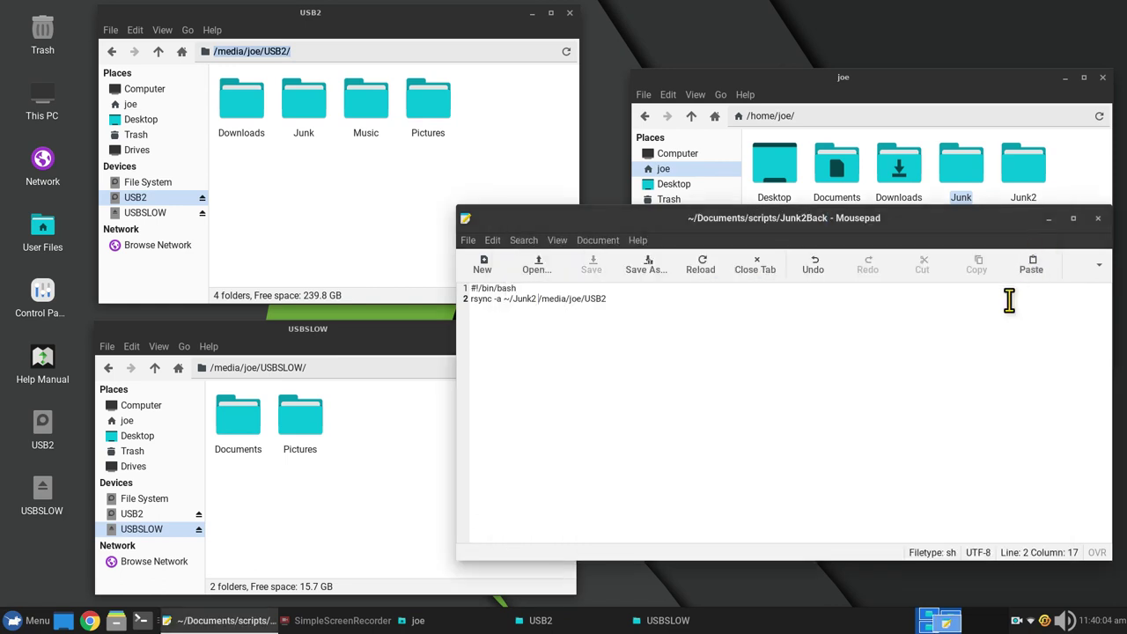
{"action": "left_click", "coordinate": [1099, 219]}
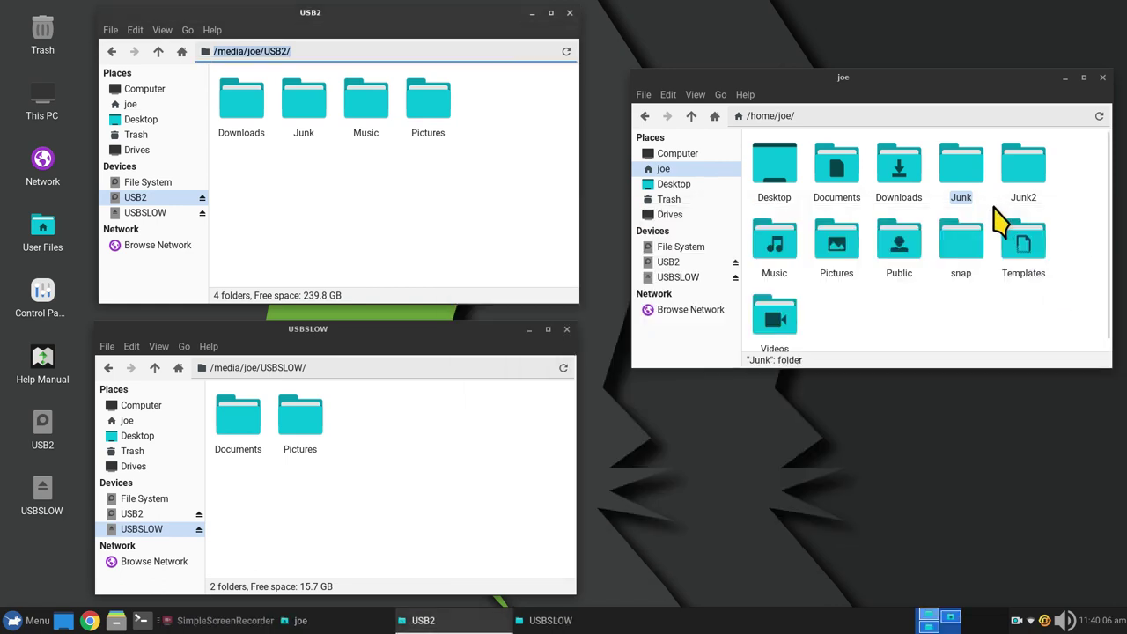
- Browse to Documents/scripts and inspect the context menus of Junk2Back, junkbac and Pics&DocBackupMulti
{"action": "double_click", "coordinate": [844, 171]}
{"action": "double_click", "coordinate": [784, 165]}
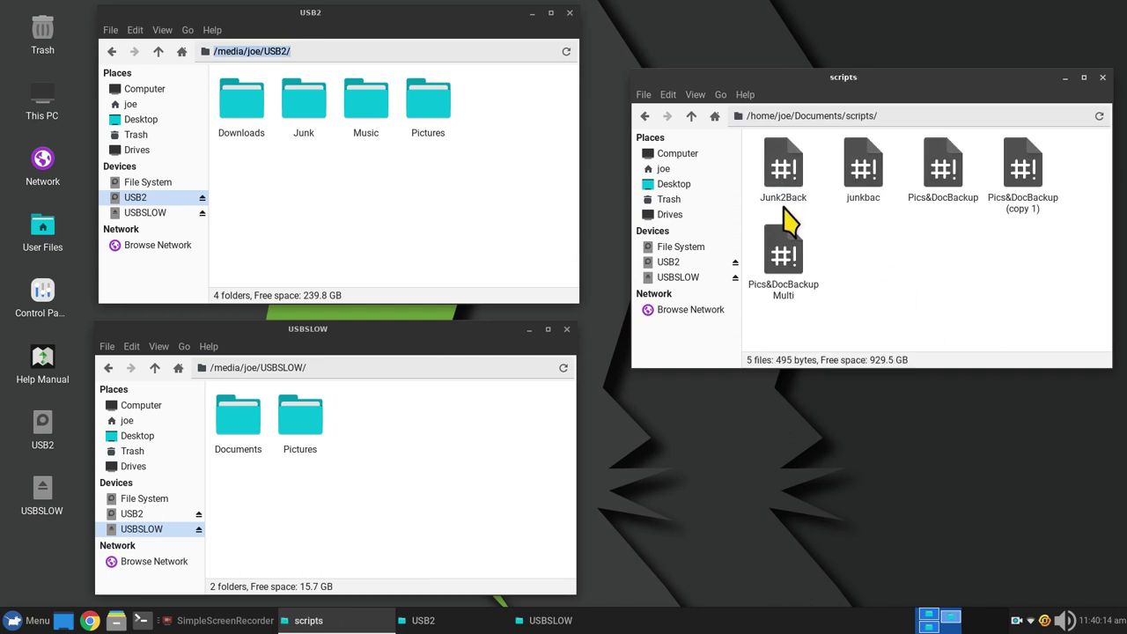
{"action": "right_click", "coordinate": [781, 154]}
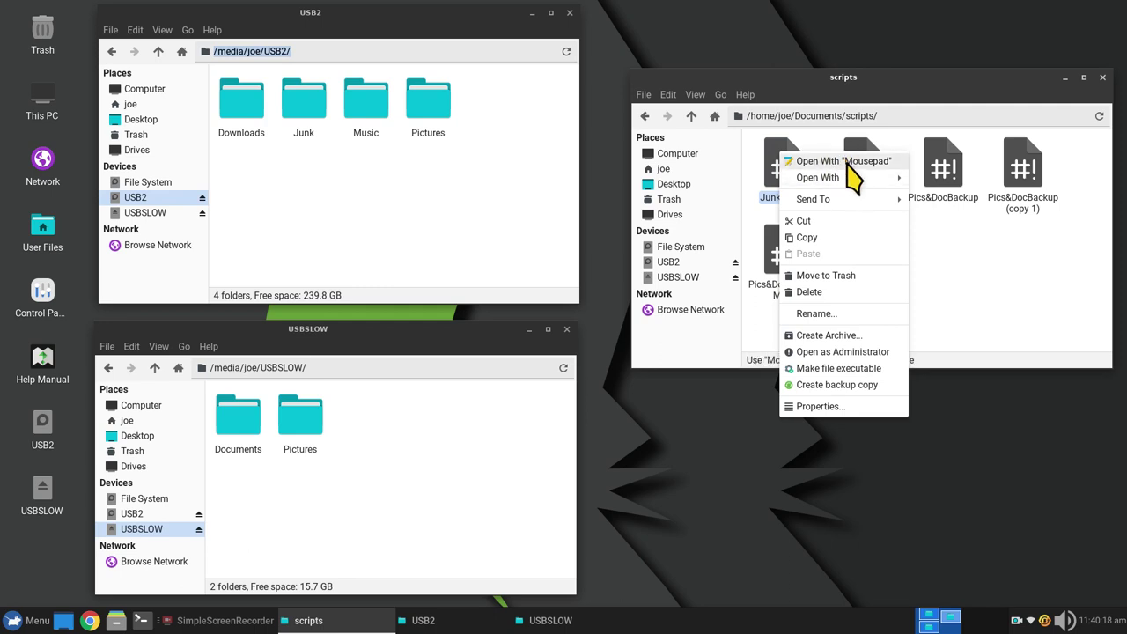
{"action": "left_click", "coordinate": [1043, 291]}
{"action": "right_click", "coordinate": [862, 160]}
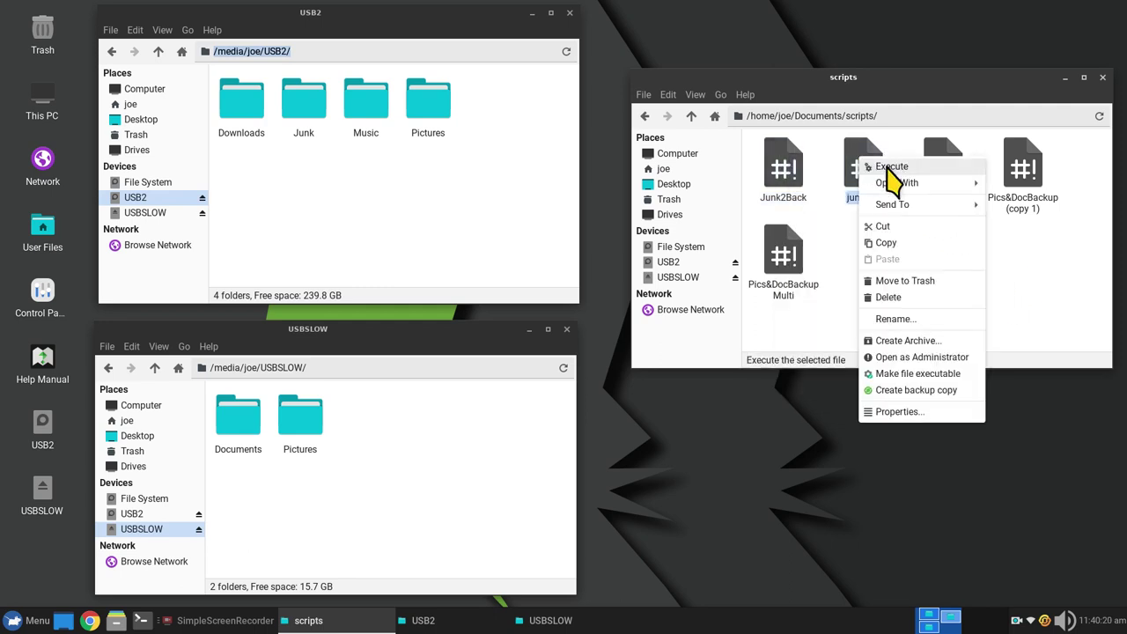
{"action": "mouse_move", "coordinate": [892, 185]}
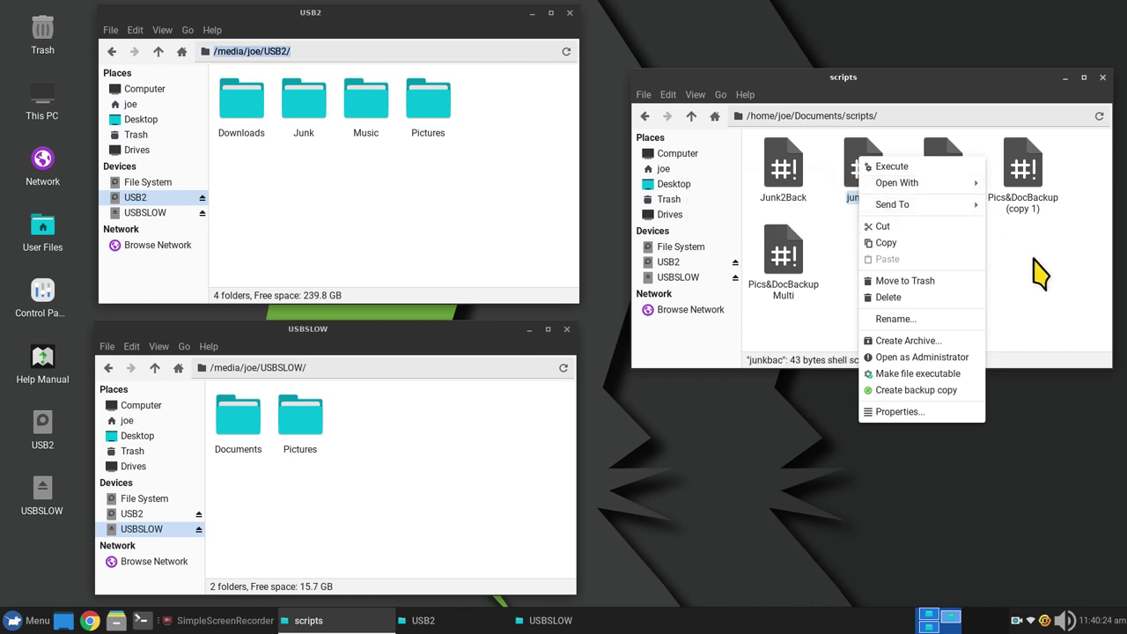
{"action": "left_click", "coordinate": [811, 272]}
{"action": "right_click", "coordinate": [785, 261]}
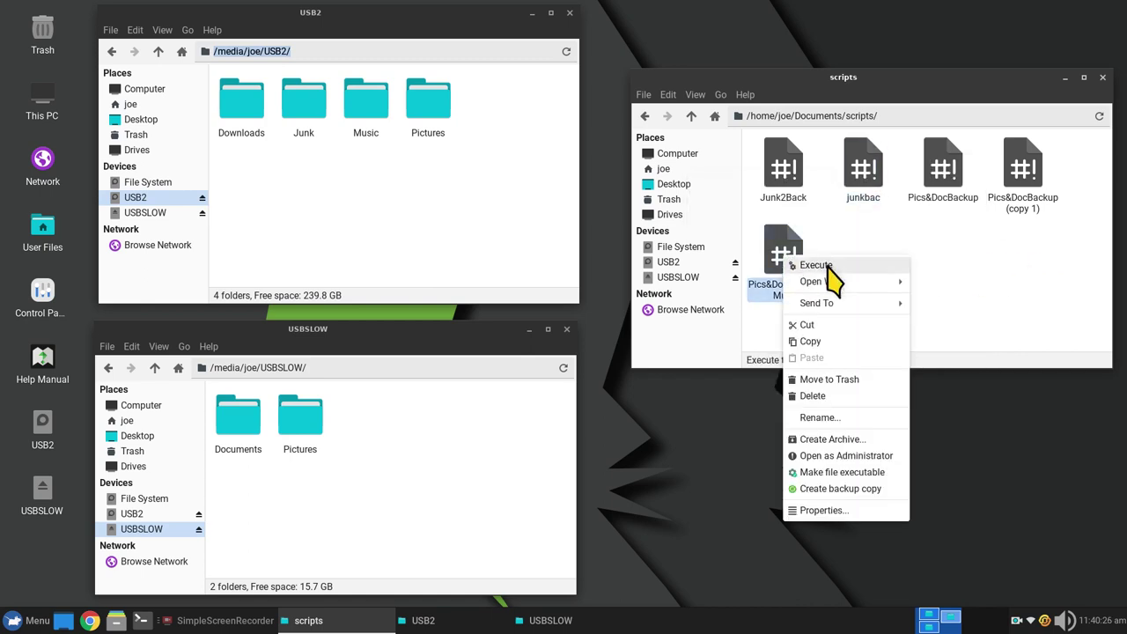
{"action": "left_click", "coordinate": [823, 266]}
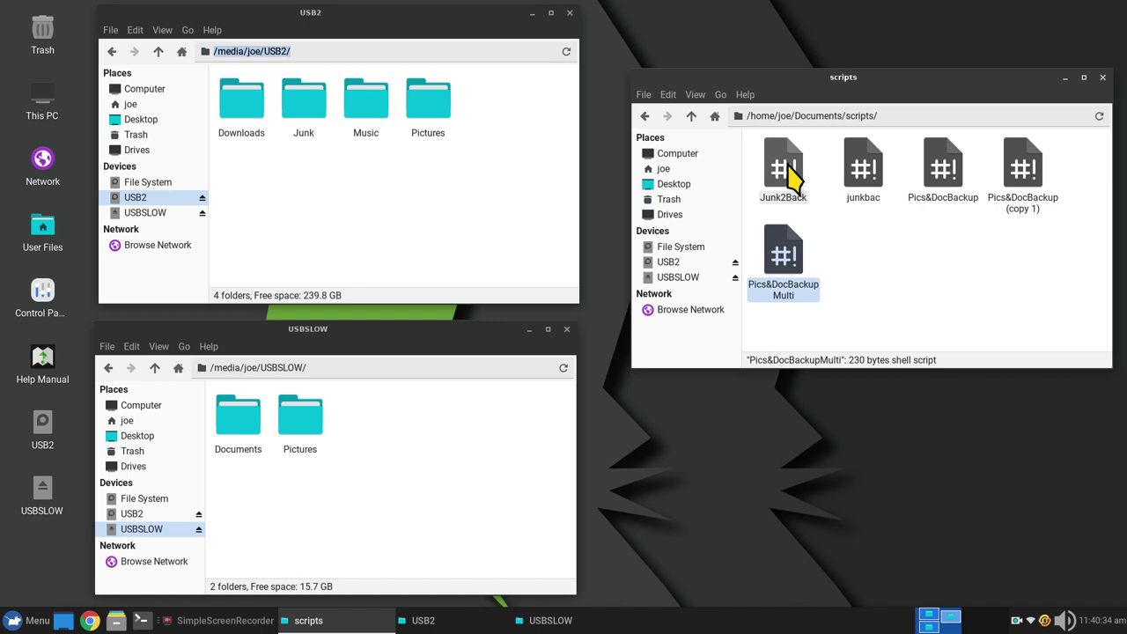
- Enable 'Allow this file to run as a program' in Junk2Back's Permissions properties
{"action": "right_click", "coordinate": [790, 178]}
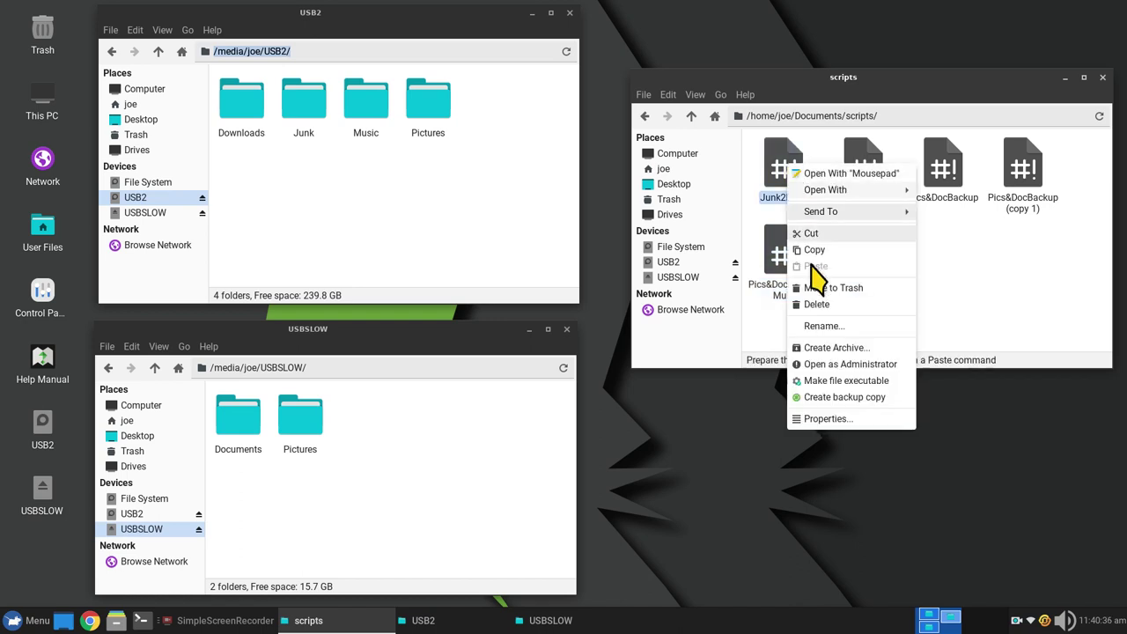
{"action": "left_click", "coordinate": [823, 419]}
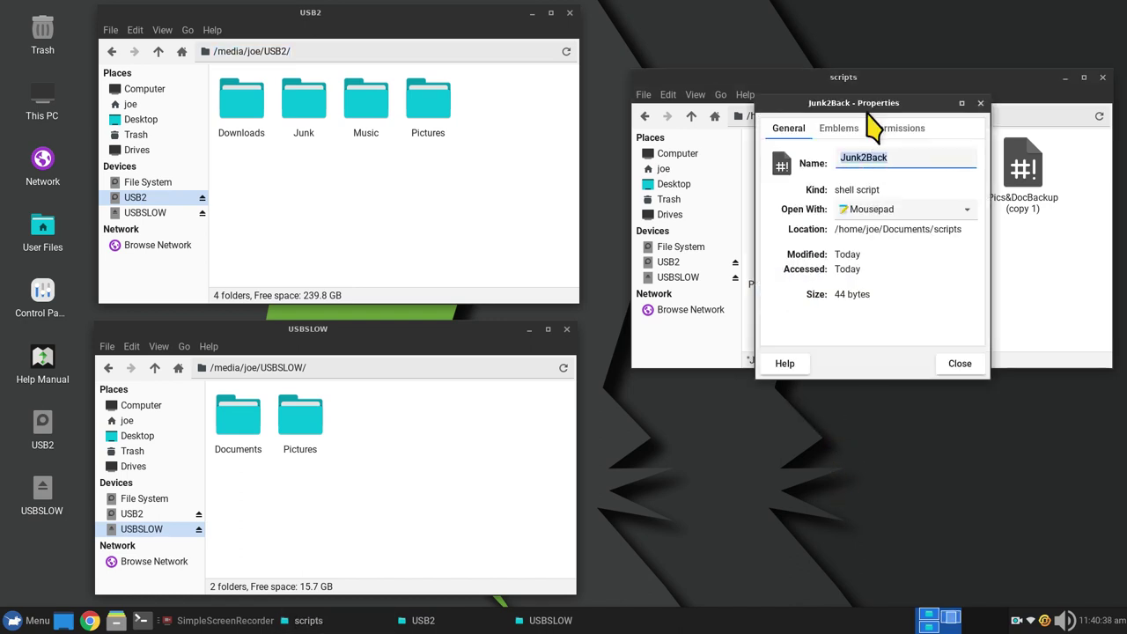
{"action": "left_click", "coordinate": [916, 129]}
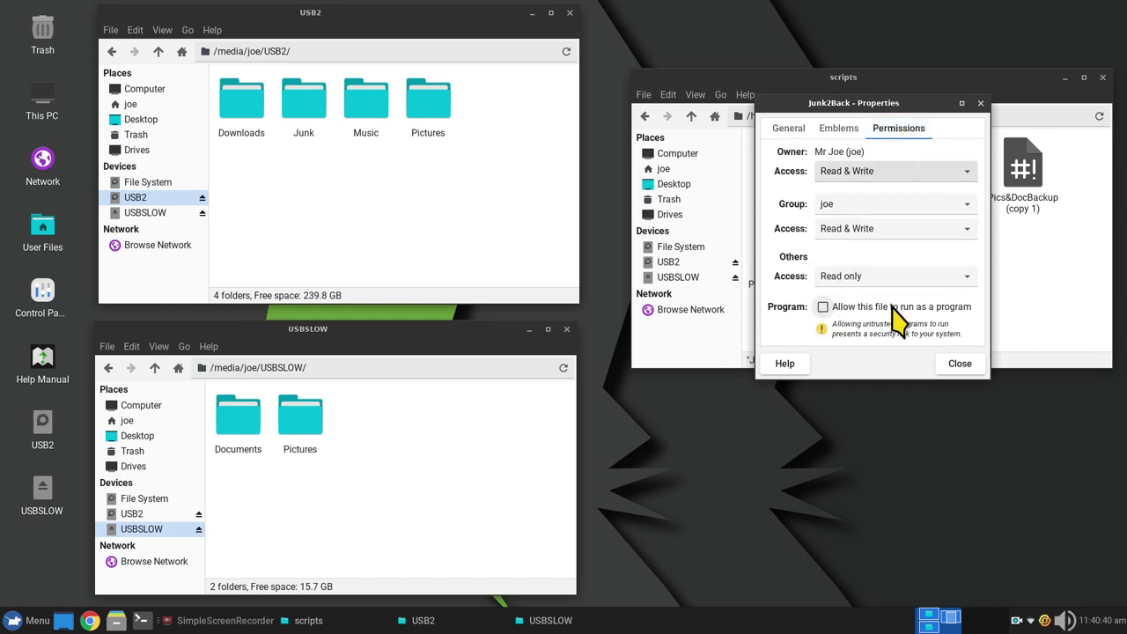
{"action": "left_click", "coordinate": [822, 308]}
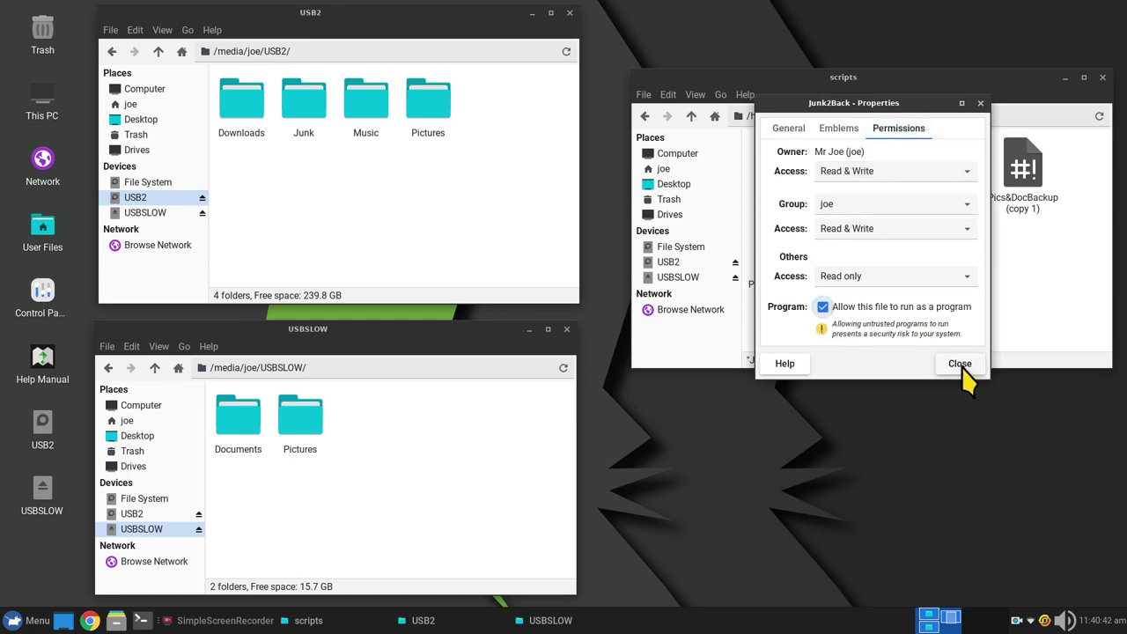
{"action": "left_click", "coordinate": [960, 364]}
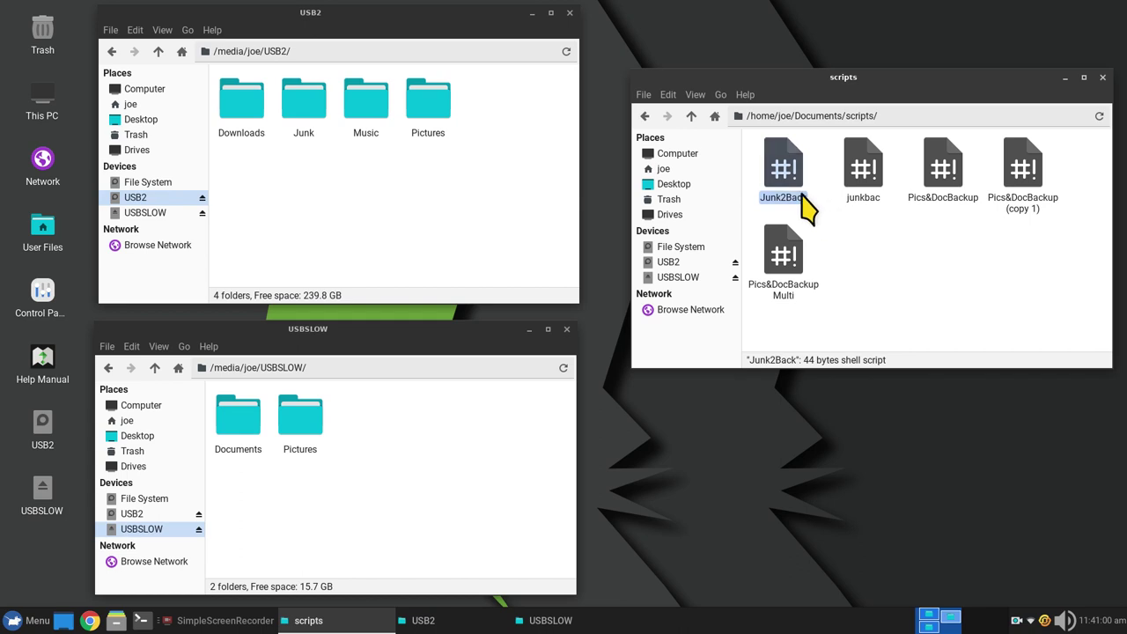
- Run Junk2Back, check the Junk2 folder it created on USB2, then delete it
{"action": "double_click", "coordinate": [782, 176]}
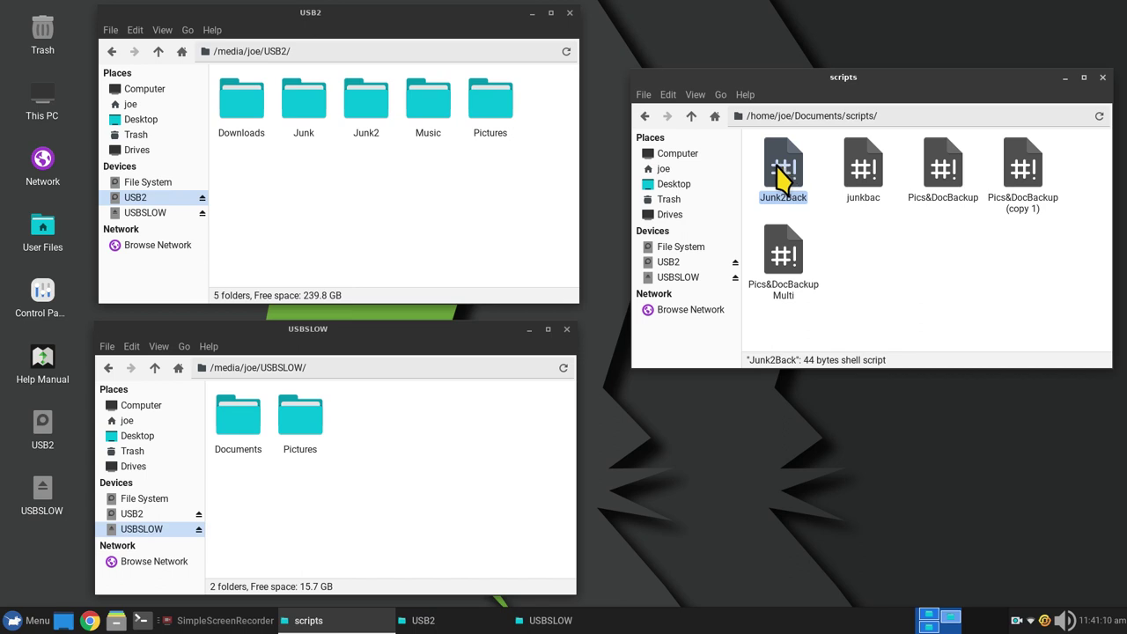
{"action": "left_click", "coordinate": [363, 111]}
{"action": "double_click", "coordinate": [361, 106]}
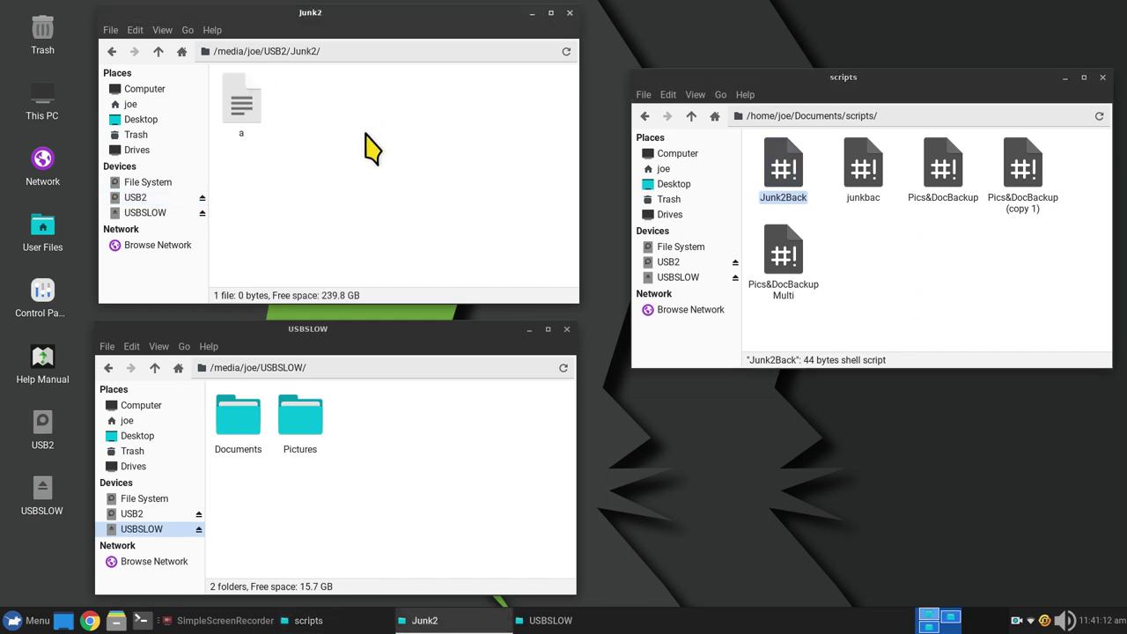
{"action": "left_click", "coordinate": [159, 51]}
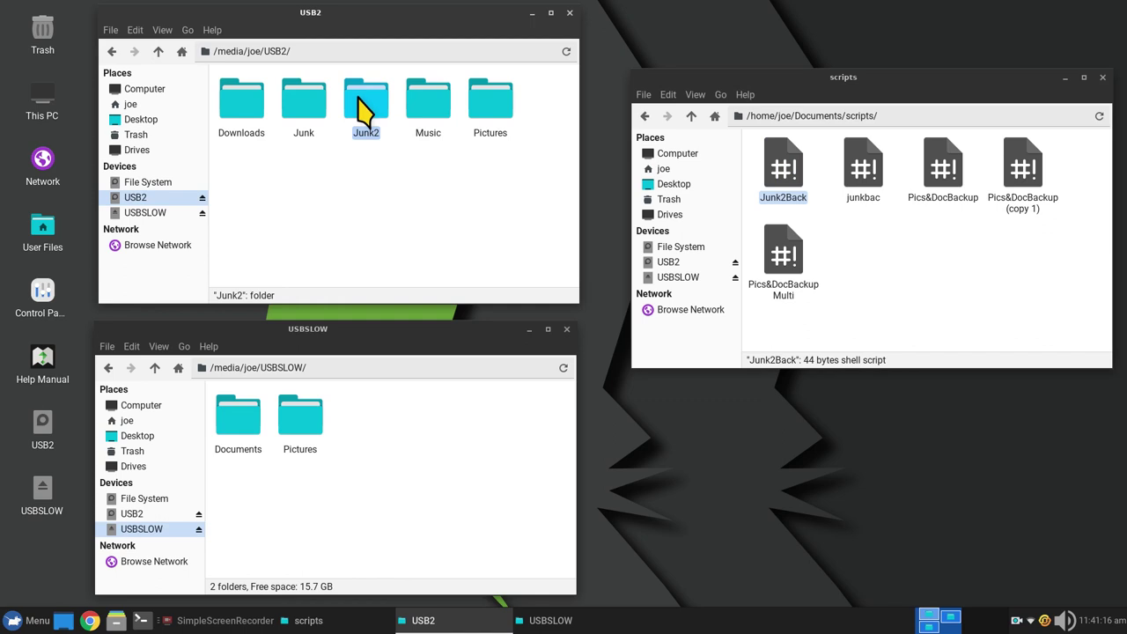
{"action": "key", "text": "Delete"}
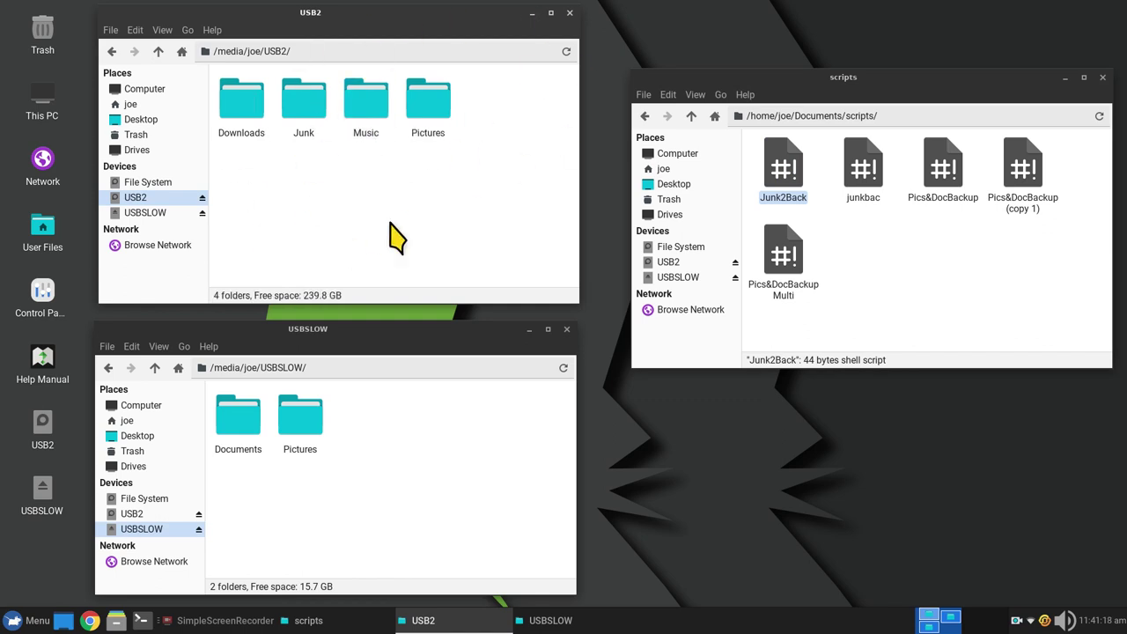
- Rerun Junk2Back, browse USB2's Pictures and Music folders, and confirm Junk2 is restored
{"action": "double_click", "coordinate": [791, 176]}
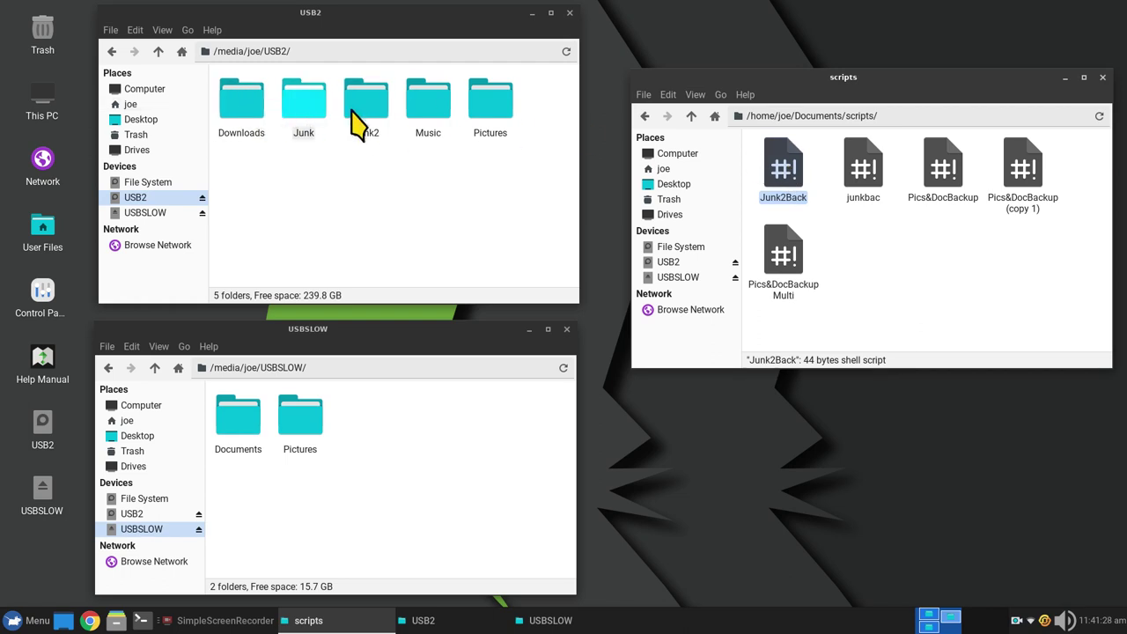
{"action": "double_click", "coordinate": [492, 110]}
{"action": "key", "text": "alt+Left"}
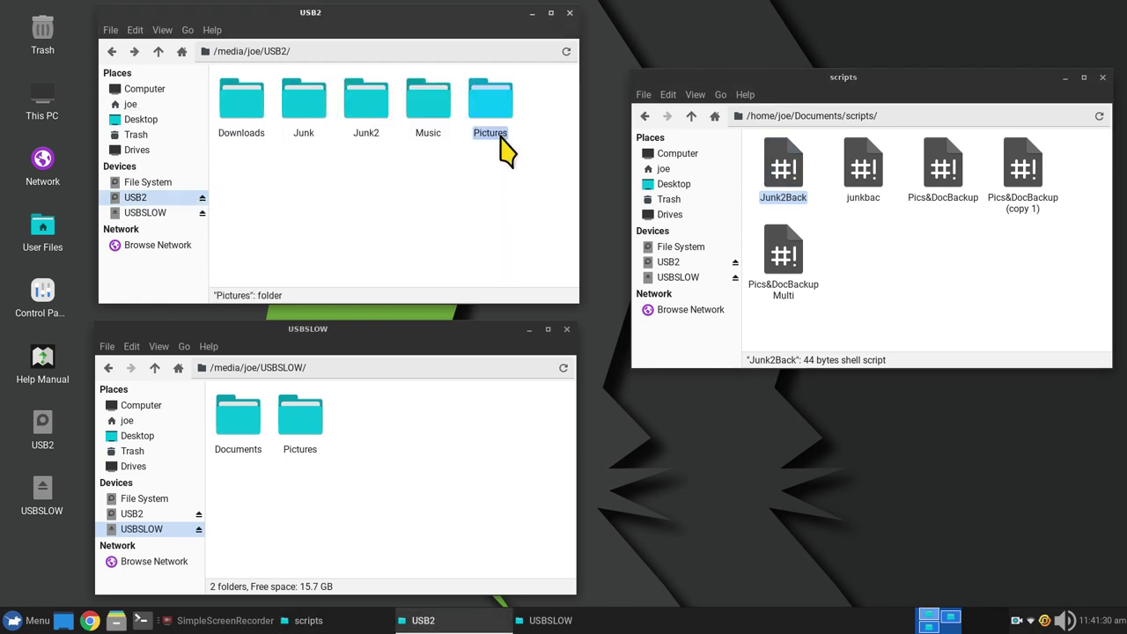
{"action": "double_click", "coordinate": [425, 113]}
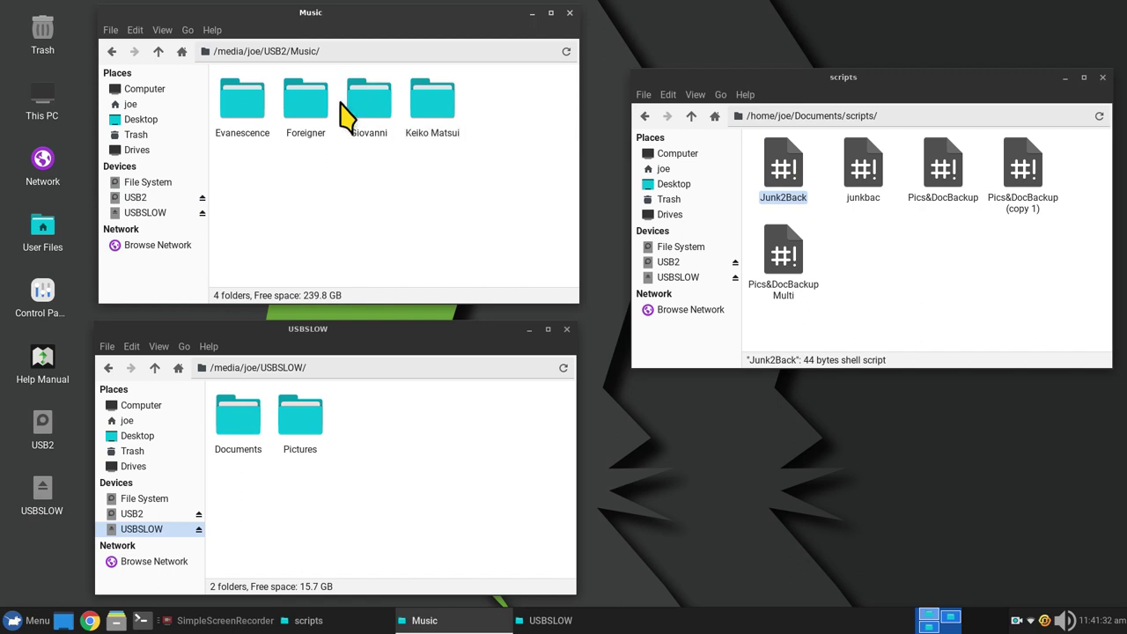
{"action": "double_click", "coordinate": [373, 113]}
{"action": "key", "text": "alt+Left"}
{"action": "key", "text": "alt+Left"}
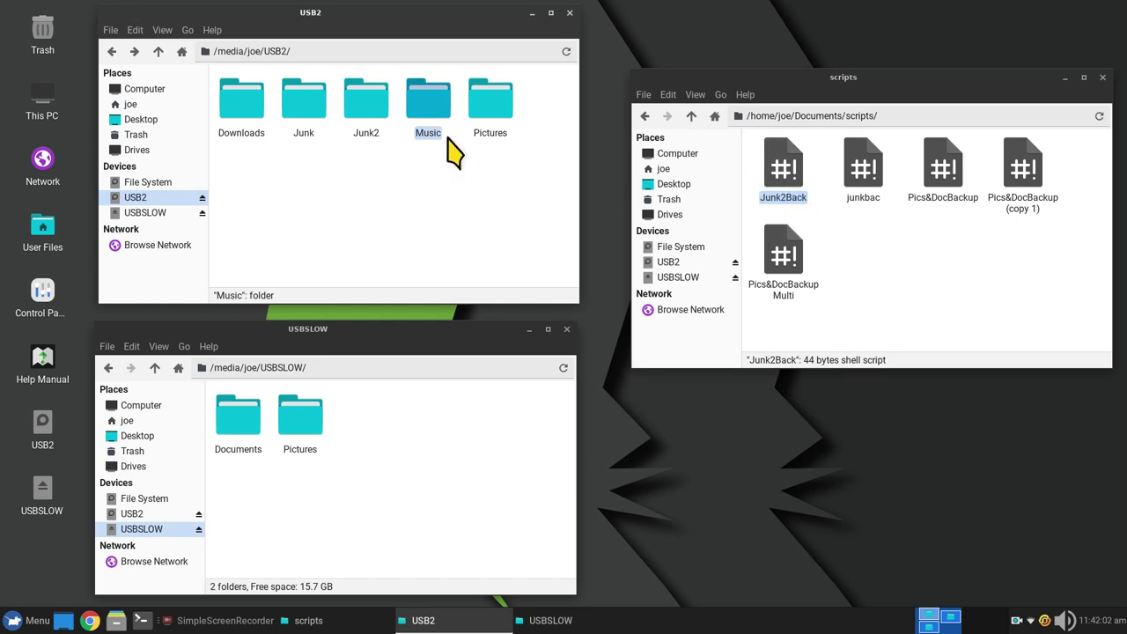
{"action": "double_click", "coordinate": [366, 104]}
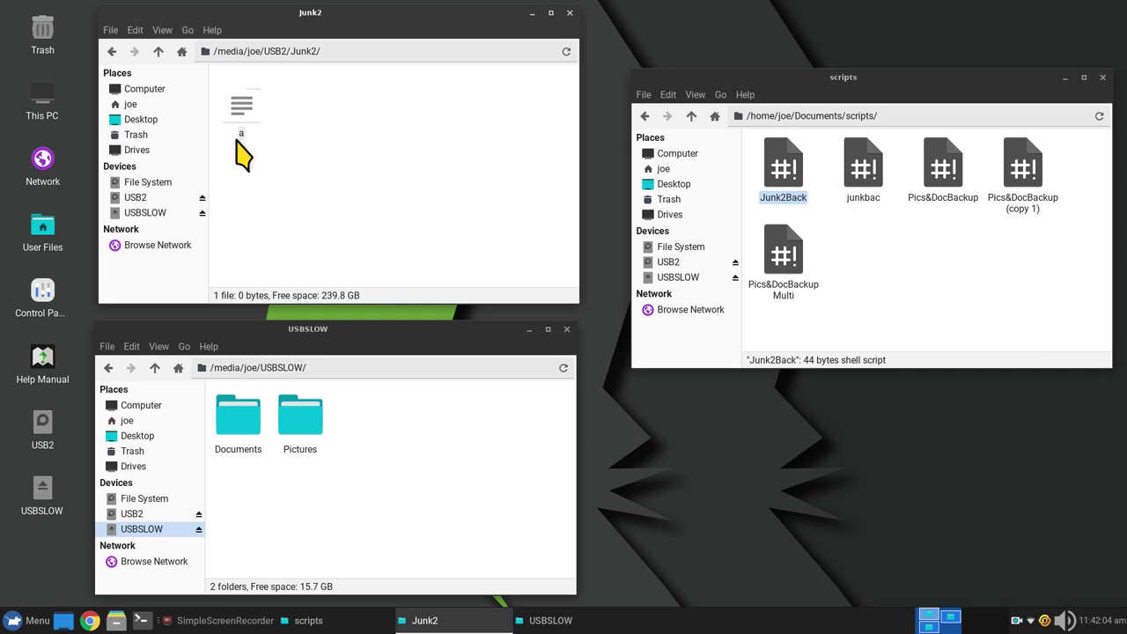
{"action": "left_click", "coordinate": [663, 168]}
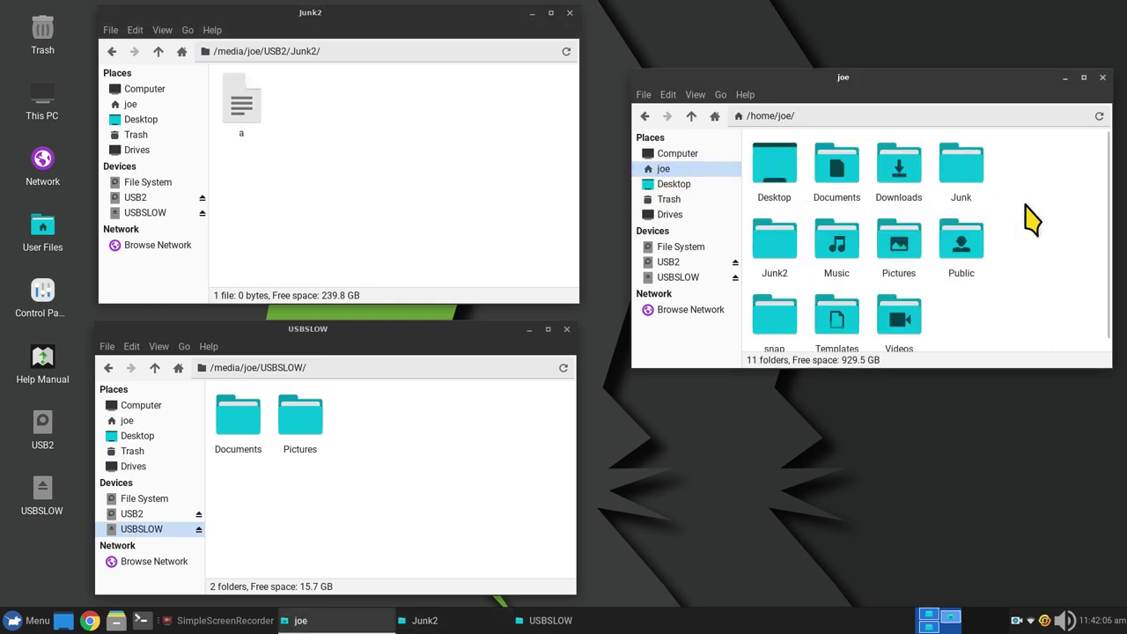
- Create a new folder named HelloWorld inside ~/Junk2
{"action": "double_click", "coordinate": [772, 248]}
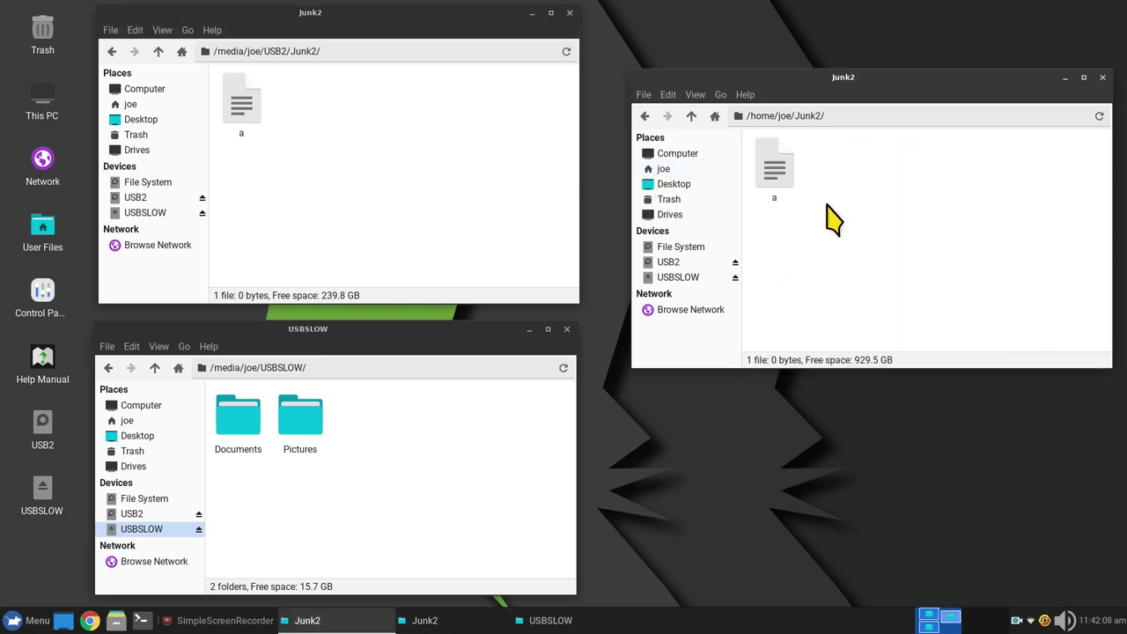
{"action": "right_click", "coordinate": [873, 170]}
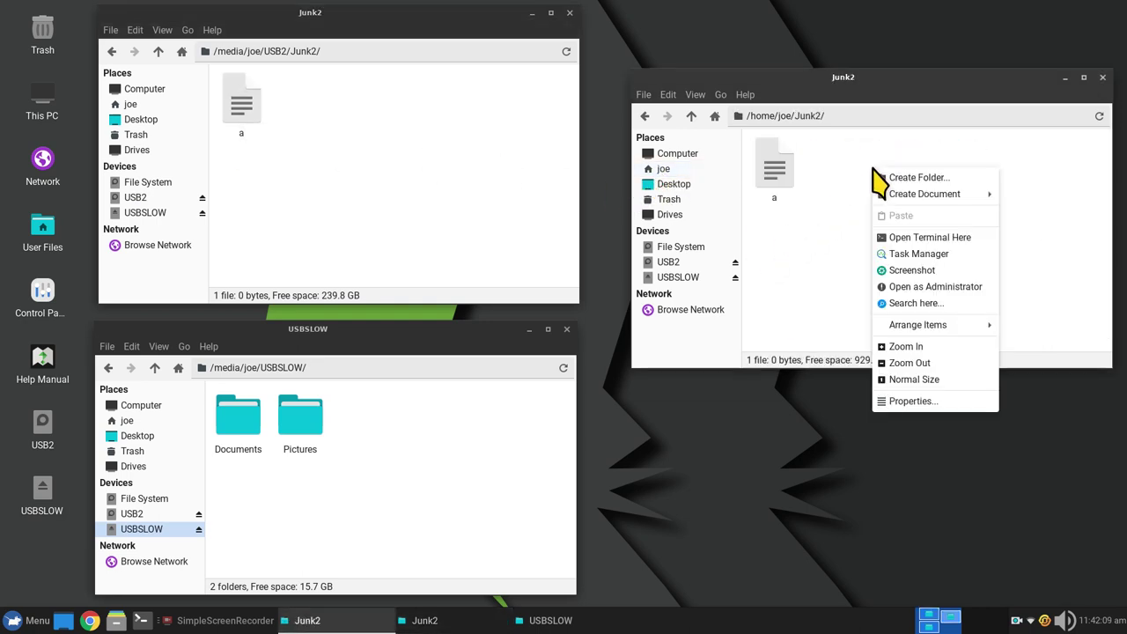
{"action": "left_click", "coordinate": [937, 179]}
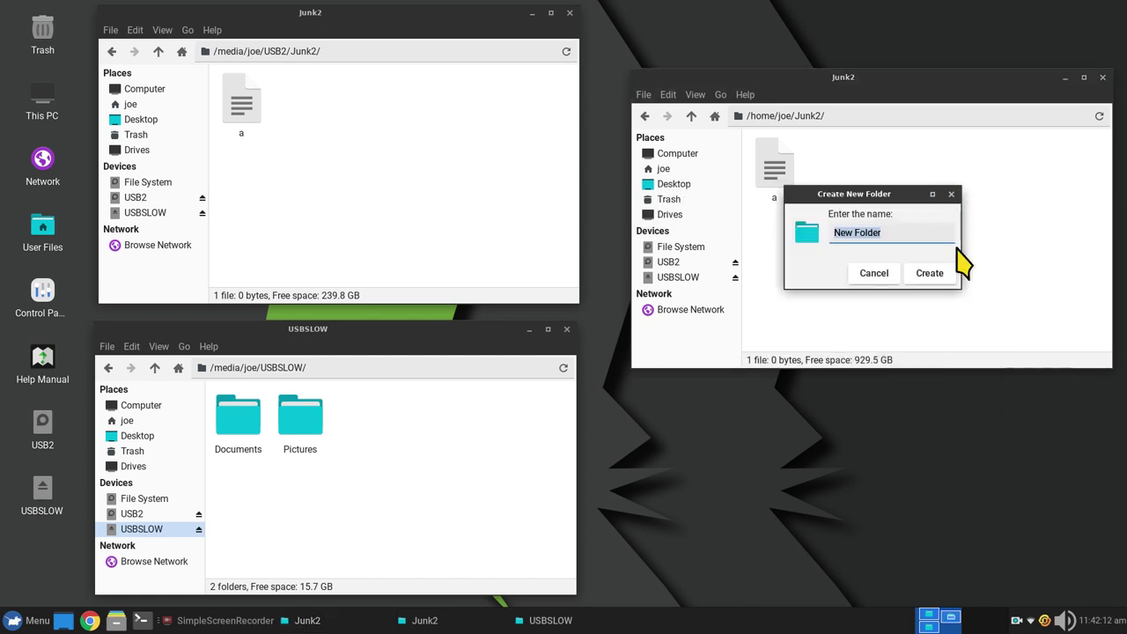
{"action": "type", "text": "HelloWorld"}
{"action": "key", "text": "Return"}
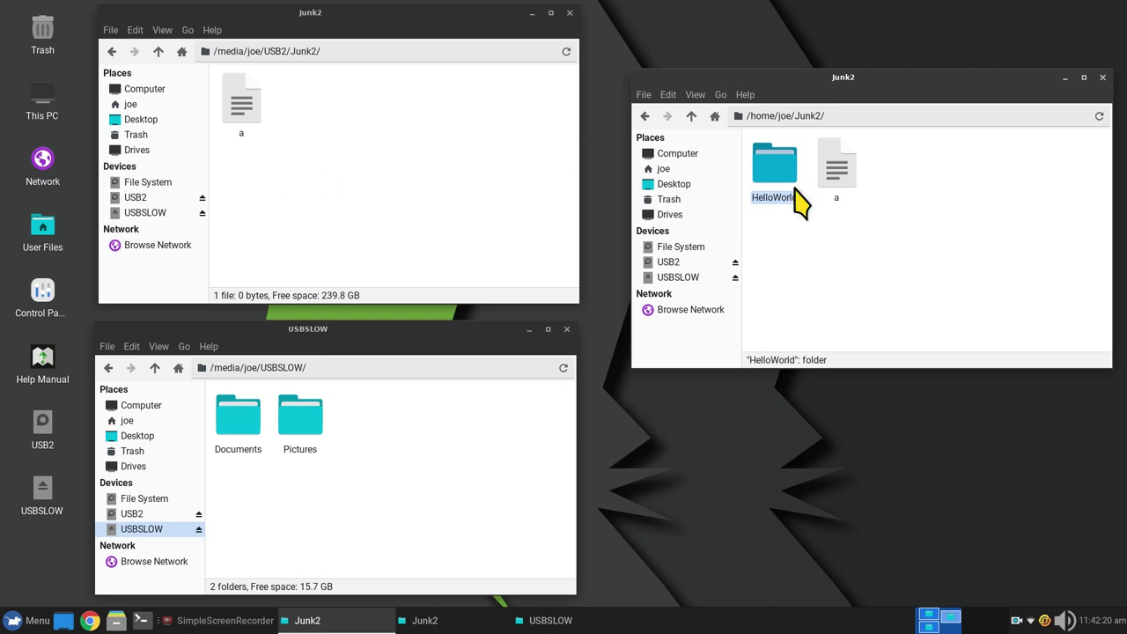
- Return to the ~/Documents/scripts folder from the home folder
{"action": "left_click", "coordinate": [685, 169]}
{"action": "double_click", "coordinate": [836, 177]}
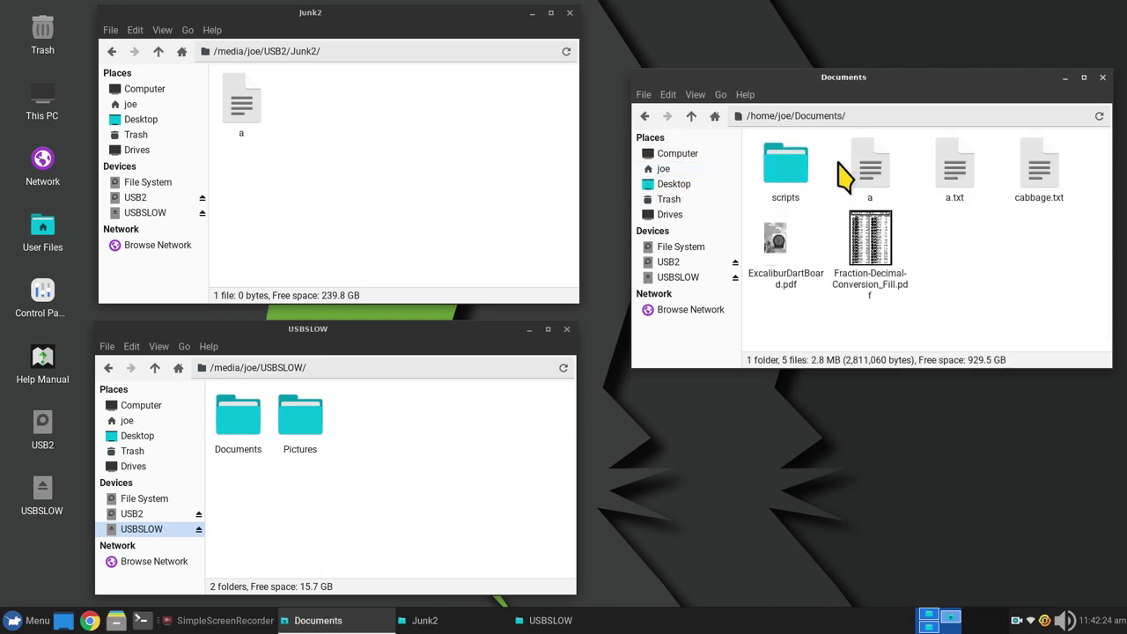
{"action": "left_click", "coordinate": [769, 183]}
{"action": "double_click", "coordinate": [769, 182]}
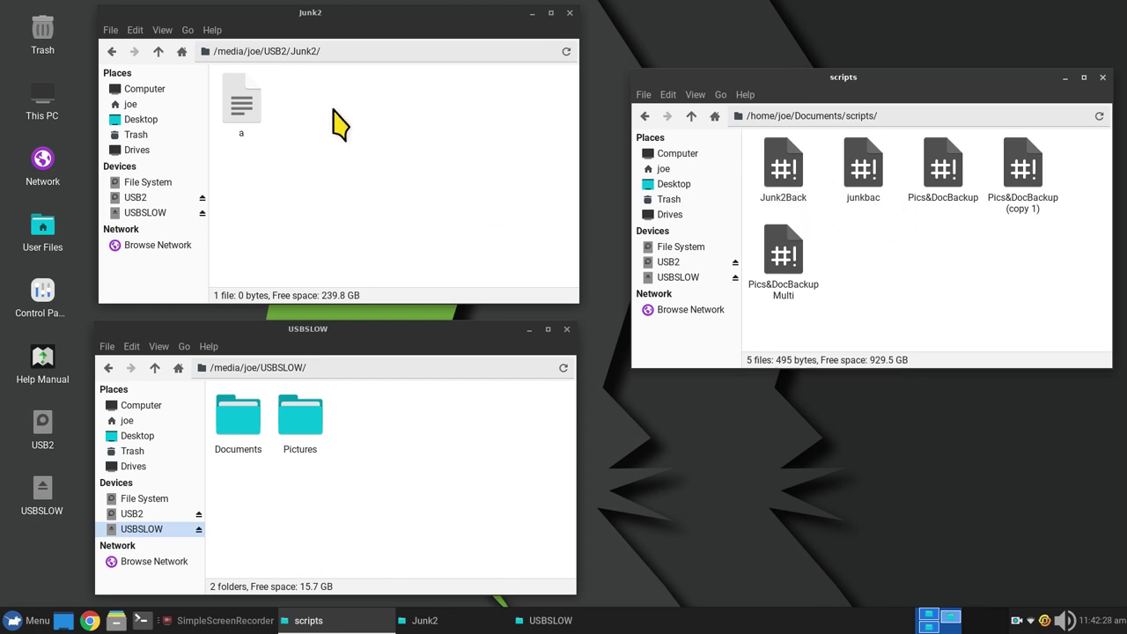
- Rerun Junk2Back, then open USB2's Music folder with its four artist folders
{"action": "double_click", "coordinate": [788, 172]}
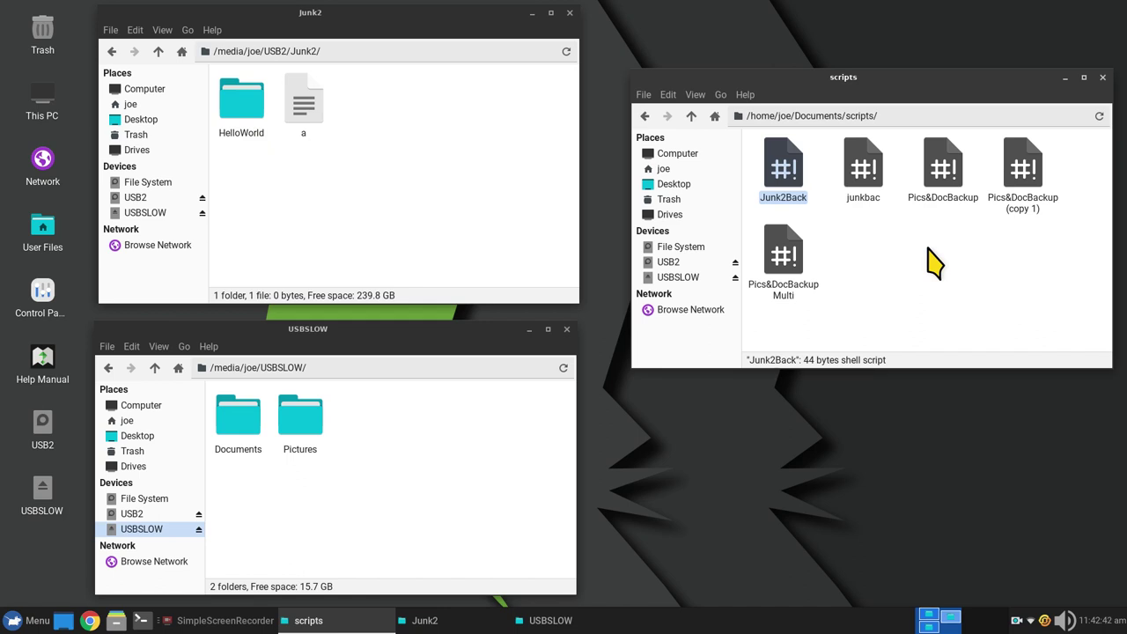
{"action": "left_click", "coordinate": [142, 199]}
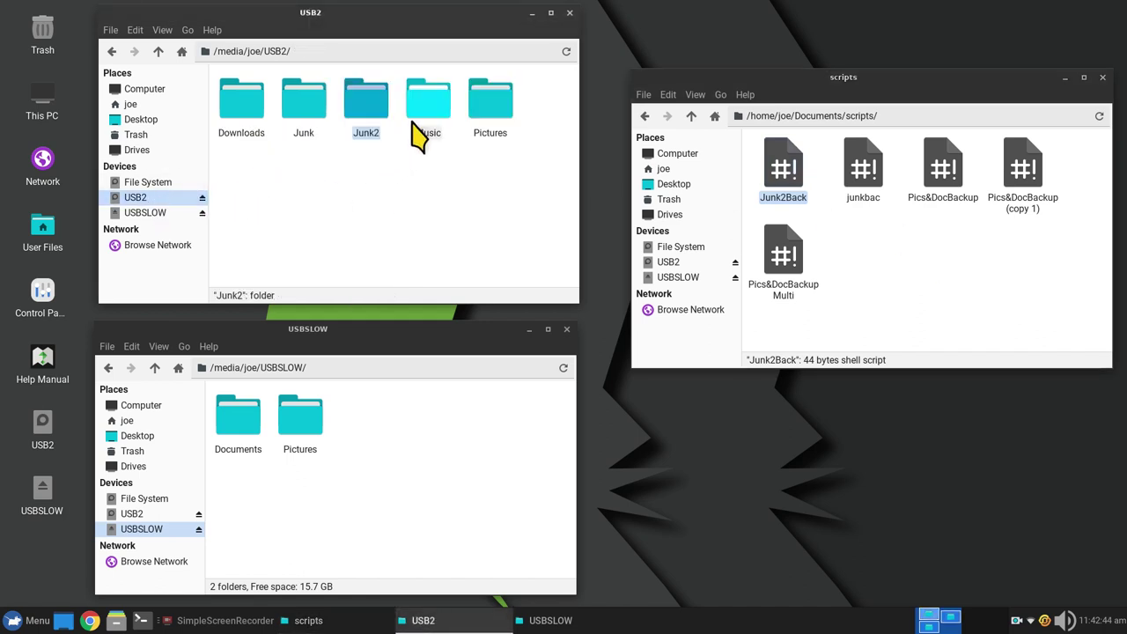
{"action": "double_click", "coordinate": [427, 105]}
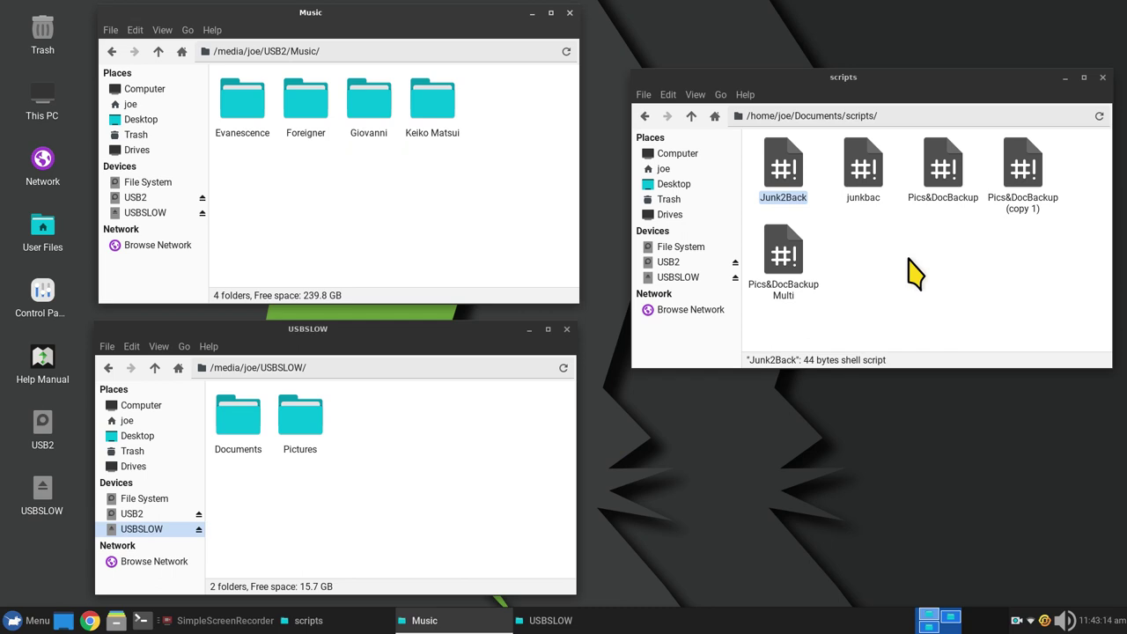
- Delete all five USB2 folders: Downloads, Junk, Junk2, Music and Pictures
{"action": "left_click", "coordinate": [845, 225]}
{"action": "left_click", "coordinate": [786, 169]}
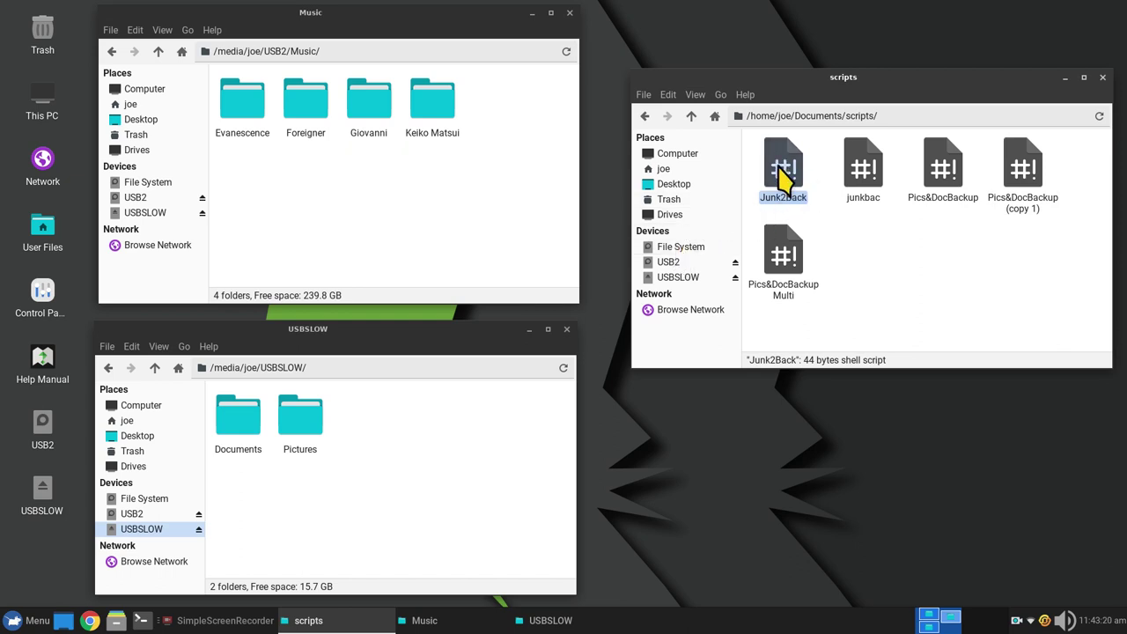
{"action": "left_click", "coordinate": [174, 199]}
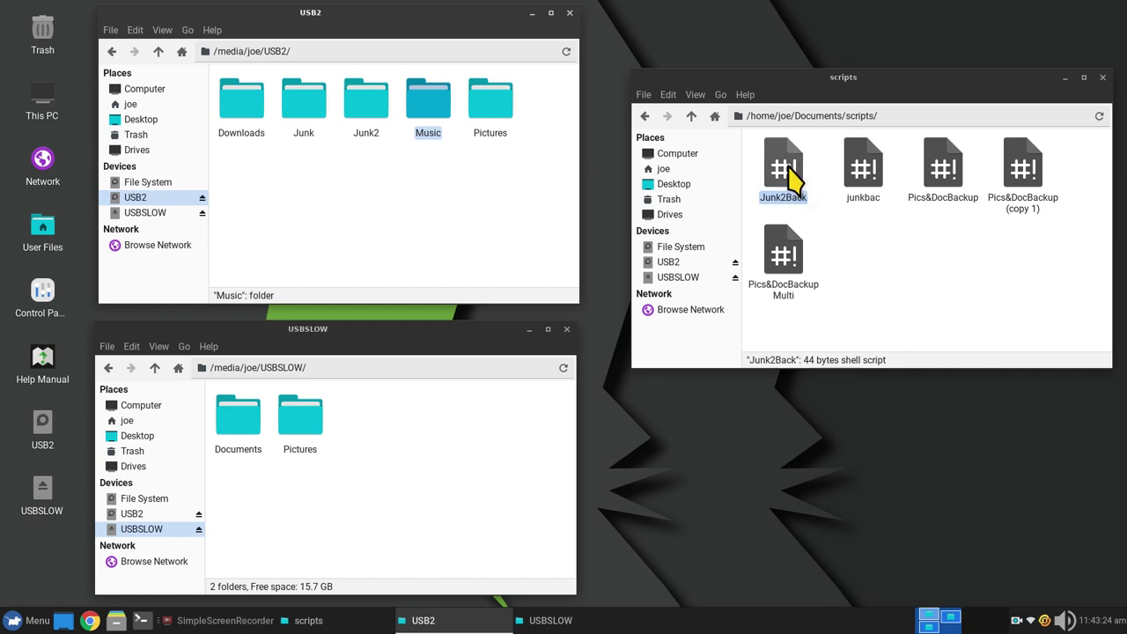
{"action": "left_click_drag", "start_coordinate": [897, 80], "coordinate": [886, 12]}
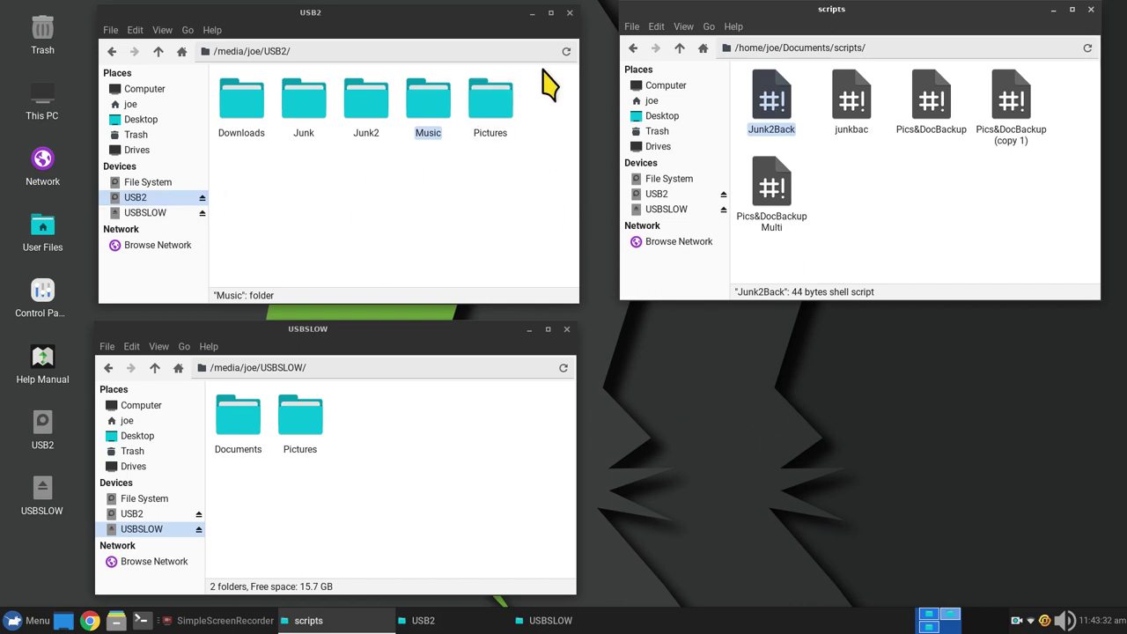
{"action": "left_click_drag", "start_coordinate": [546, 75], "coordinate": [211, 210]}
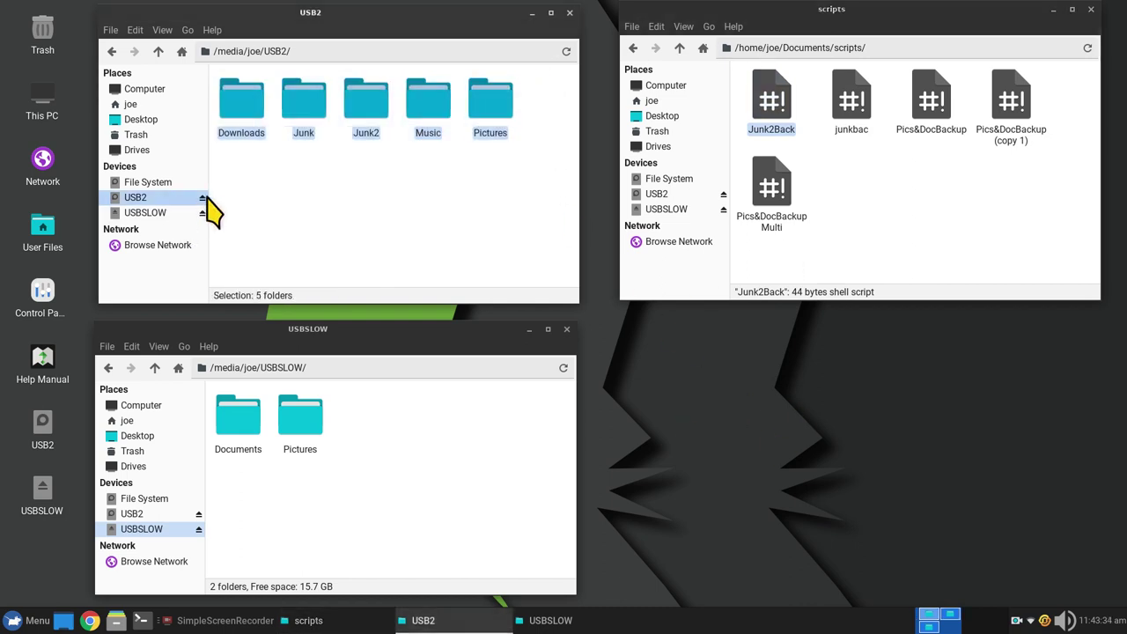
{"action": "key", "text": "Delete"}
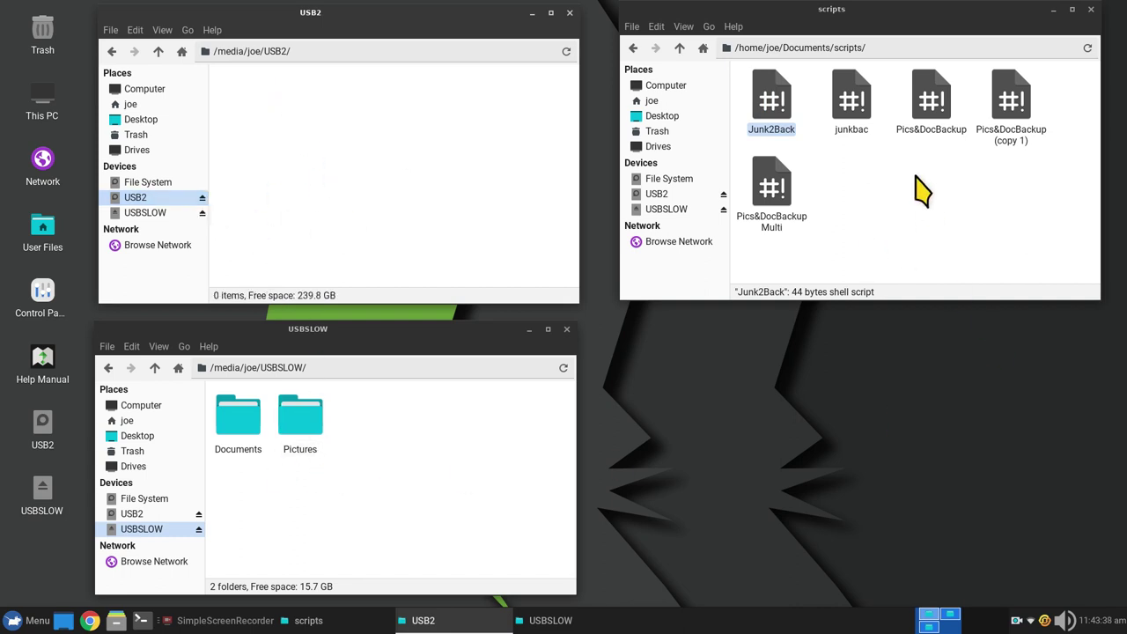
{"action": "right_click", "coordinate": [775, 98]}
{"action": "mouse_move", "coordinate": [850, 124]}
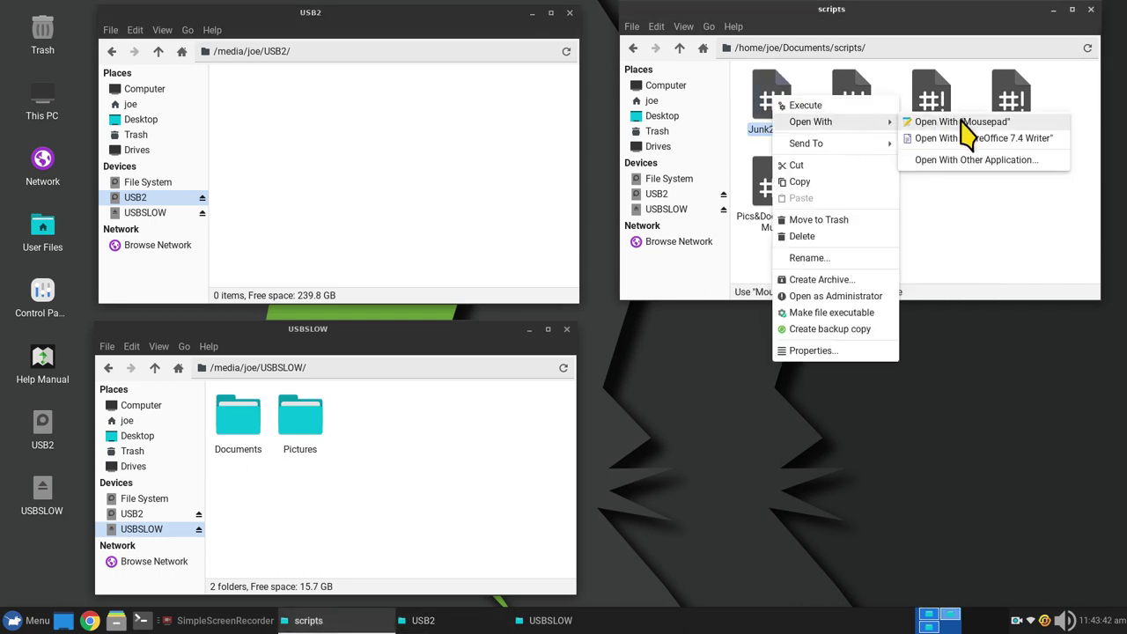
{"action": "left_click", "coordinate": [962, 124]}
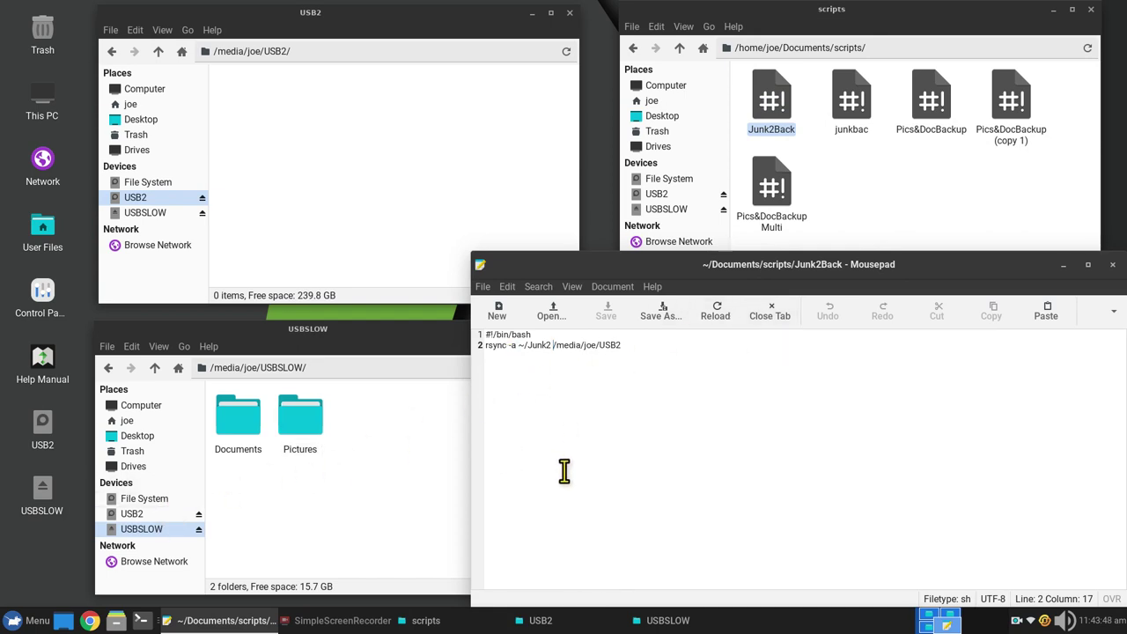
{"action": "left_click", "coordinate": [1112, 265]}
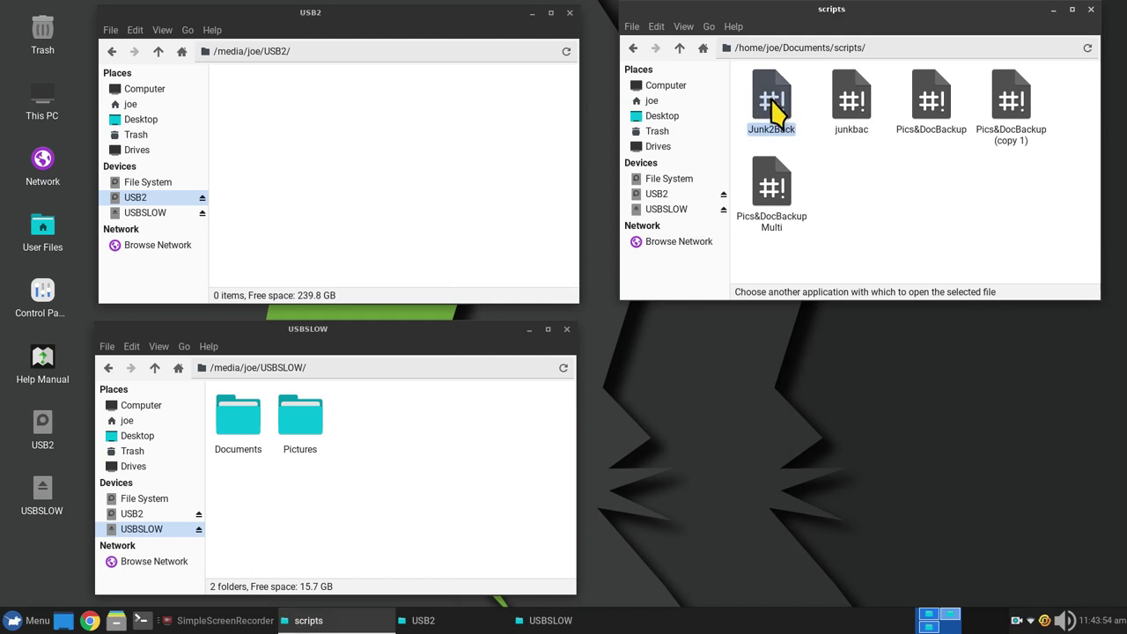
- Create a Log Out desktop launcher from the 'log' suggestion and place it on the desktop
{"action": "right_click", "coordinate": [740, 375]}
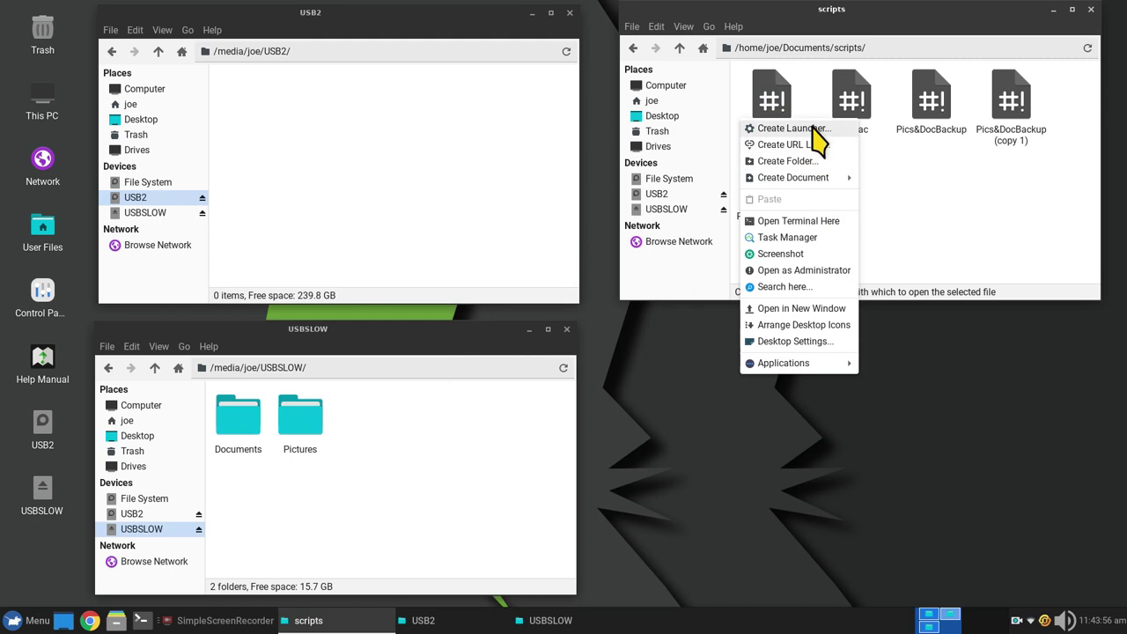
{"action": "left_click", "coordinate": [813, 127]}
{"action": "left_click_drag", "start_coordinate": [573, 219], "coordinate": [780, 342]}
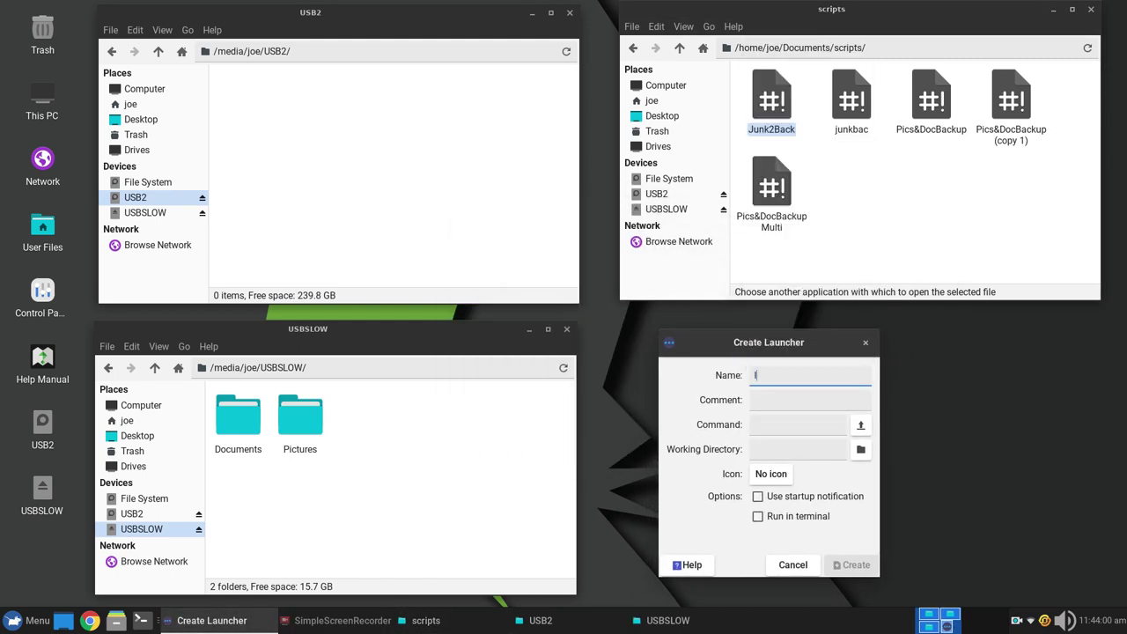
{"action": "type", "text": "log"}
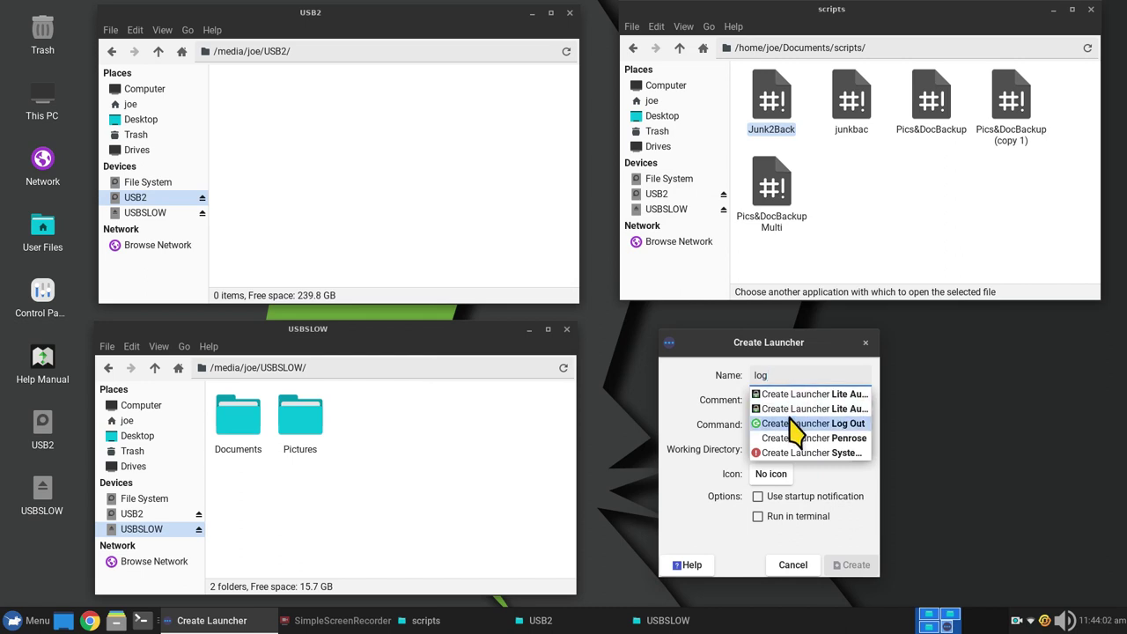
{"action": "left_click", "coordinate": [798, 425]}
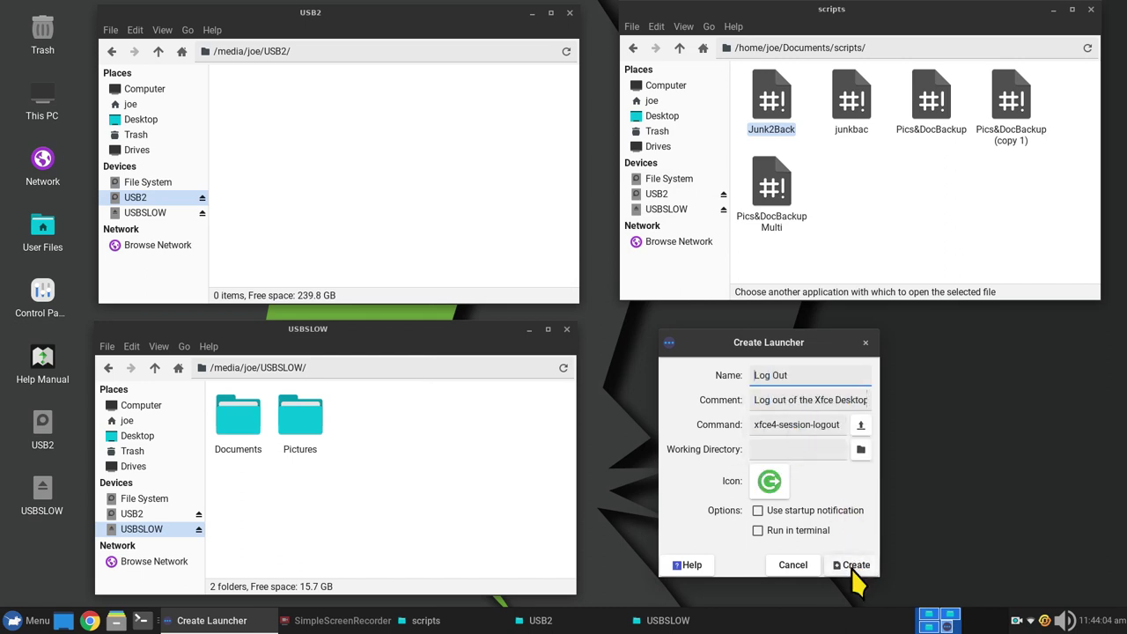
{"action": "left_click", "coordinate": [852, 567]}
{"action": "left_click_drag", "start_coordinate": [43, 555], "coordinate": [840, 430]}
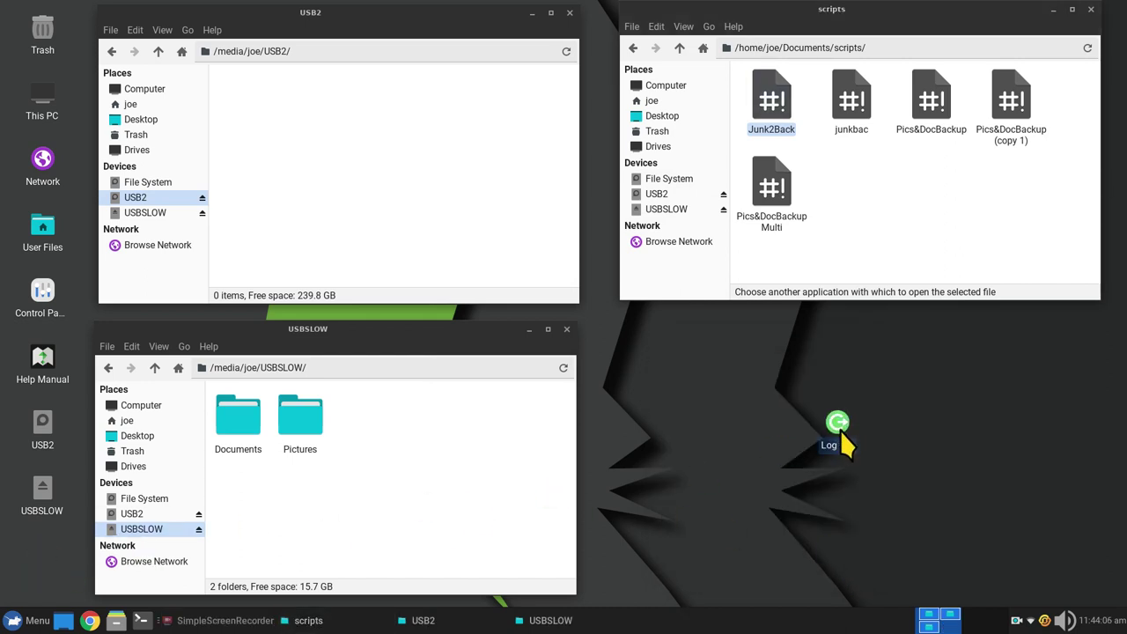
- Test the Log Out launcher, cancel the logout, then delete the launcher
{"action": "double_click", "coordinate": [837, 425]}
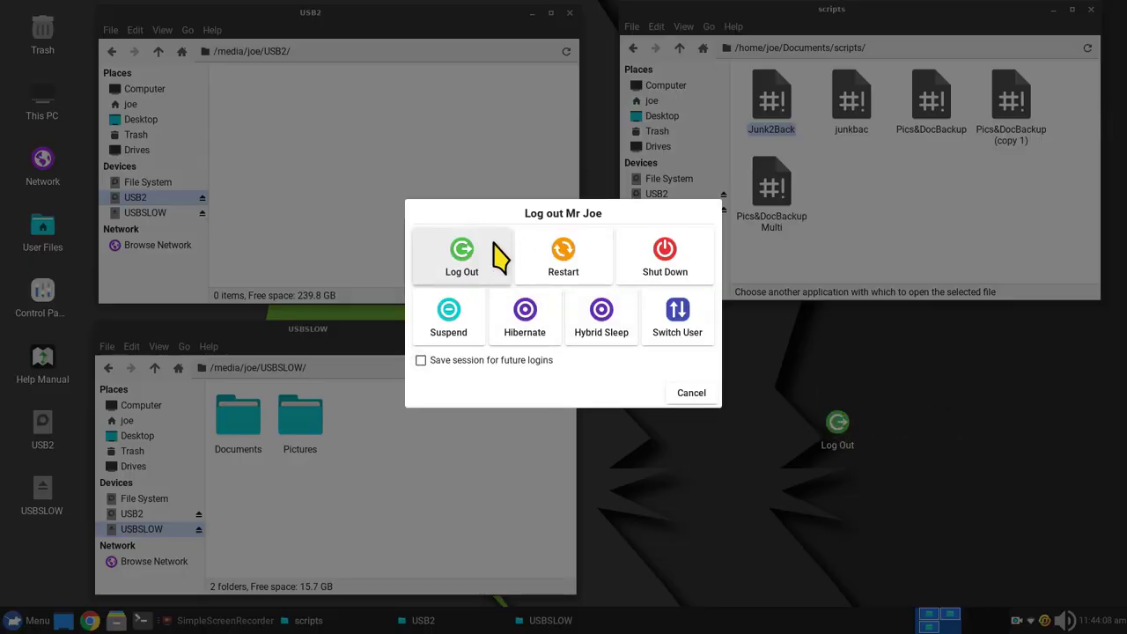
{"action": "left_click", "coordinate": [694, 396]}
{"action": "right_click", "coordinate": [837, 442]}
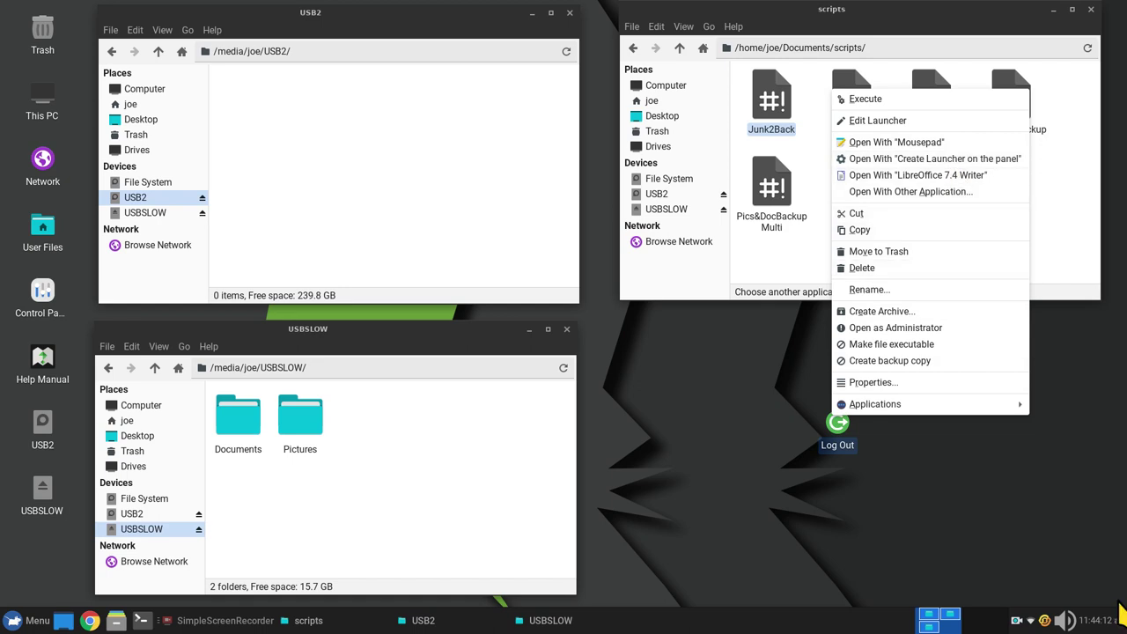
{"action": "left_click", "coordinate": [749, 478]}
{"action": "left_click_drag", "start_coordinate": [898, 400], "coordinate": [765, 466]}
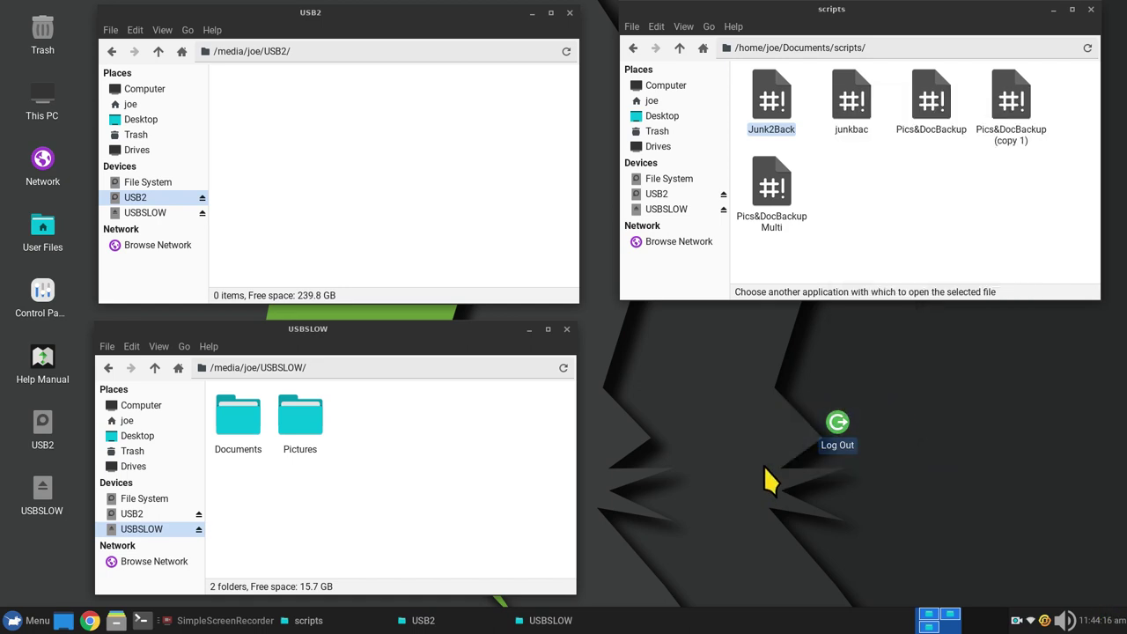
{"action": "key", "text": "Delete"}
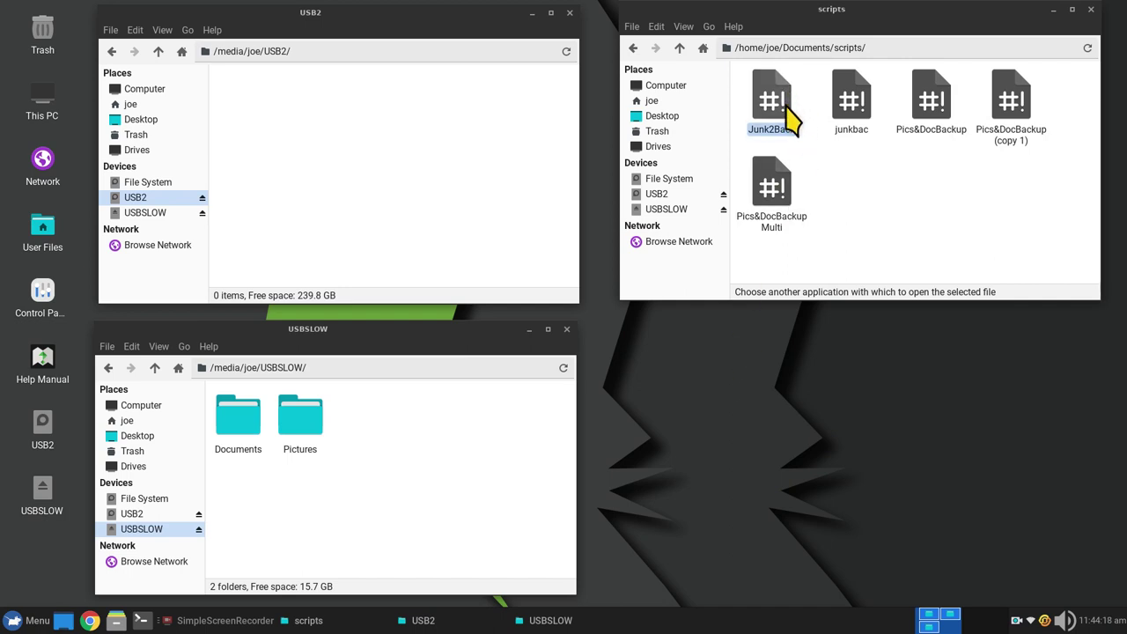
- Start a new desktop launcher and name it Junk2Backup
{"action": "right_click", "coordinate": [709, 395]}
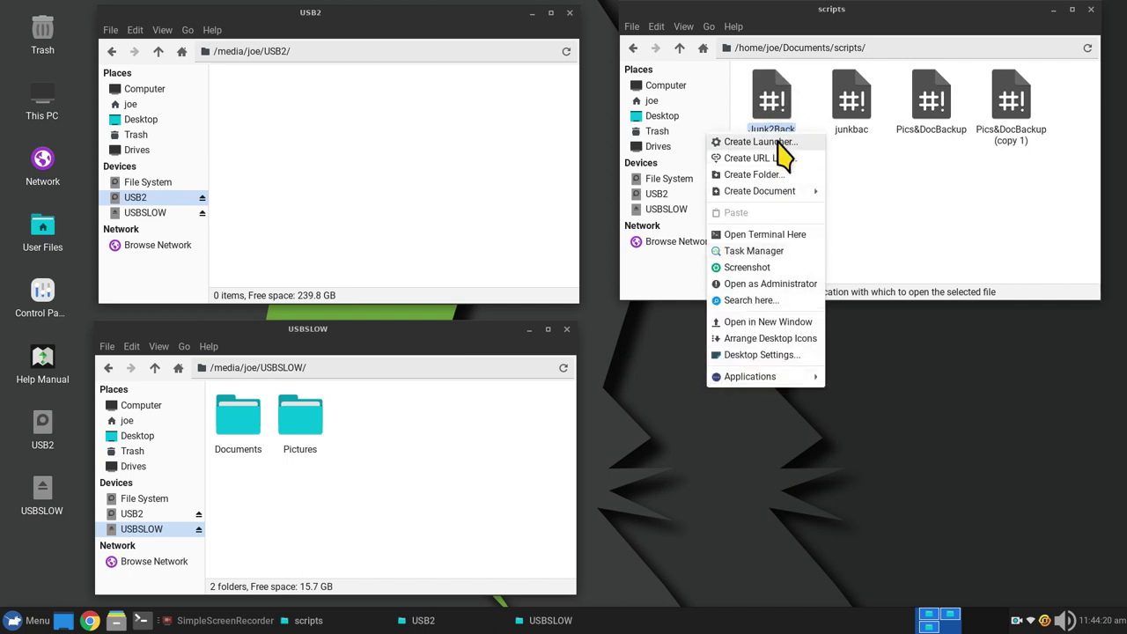
{"action": "left_click", "coordinate": [709, 500]}
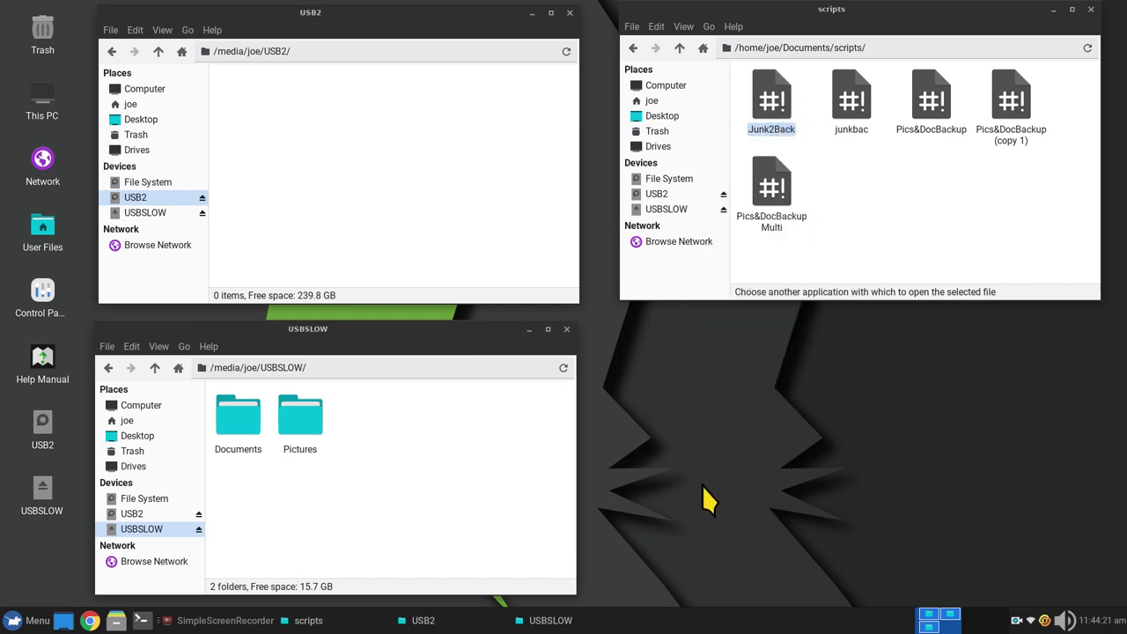
{"action": "right_click", "coordinate": [737, 418]}
{"action": "left_click", "coordinate": [810, 170]}
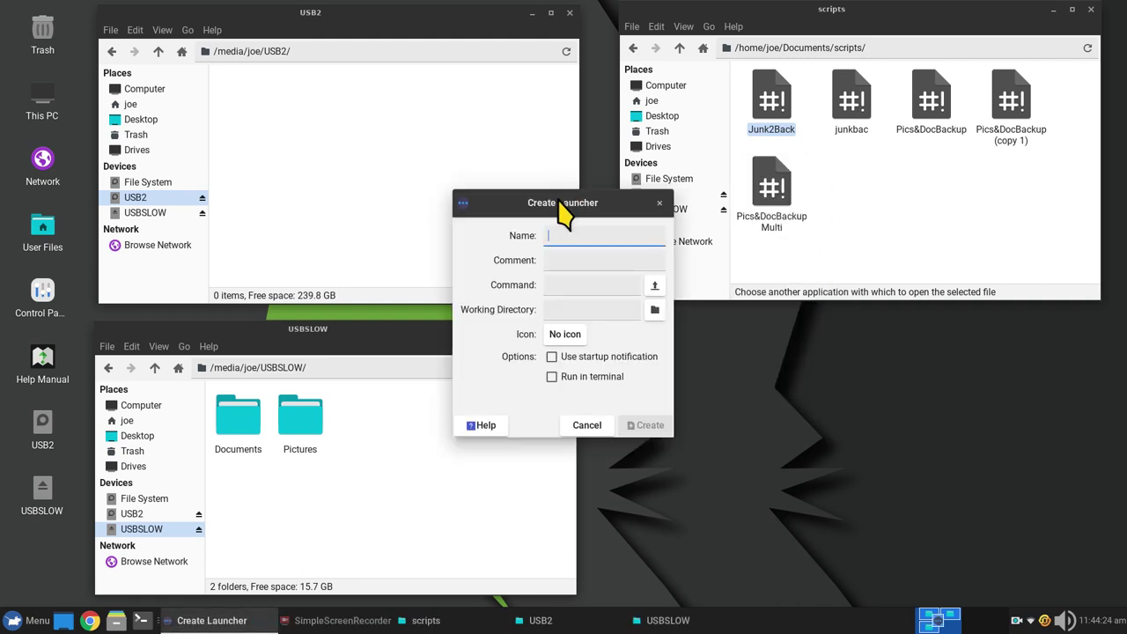
{"action": "left_click_drag", "start_coordinate": [564, 195], "coordinate": [760, 325]}
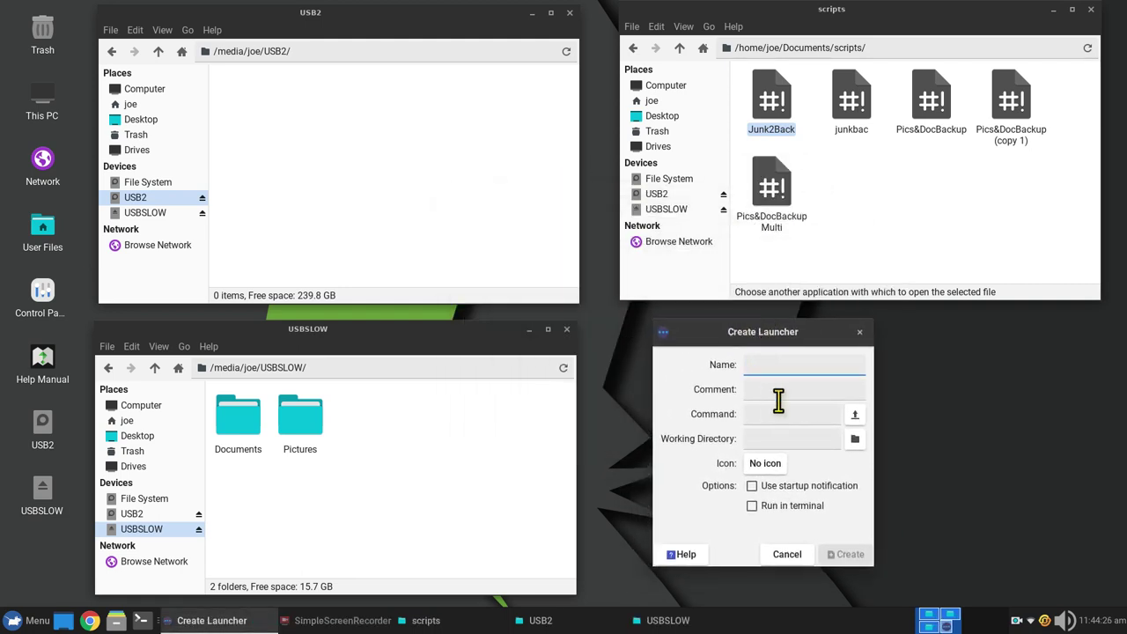
{"action": "type", "text": "test"}
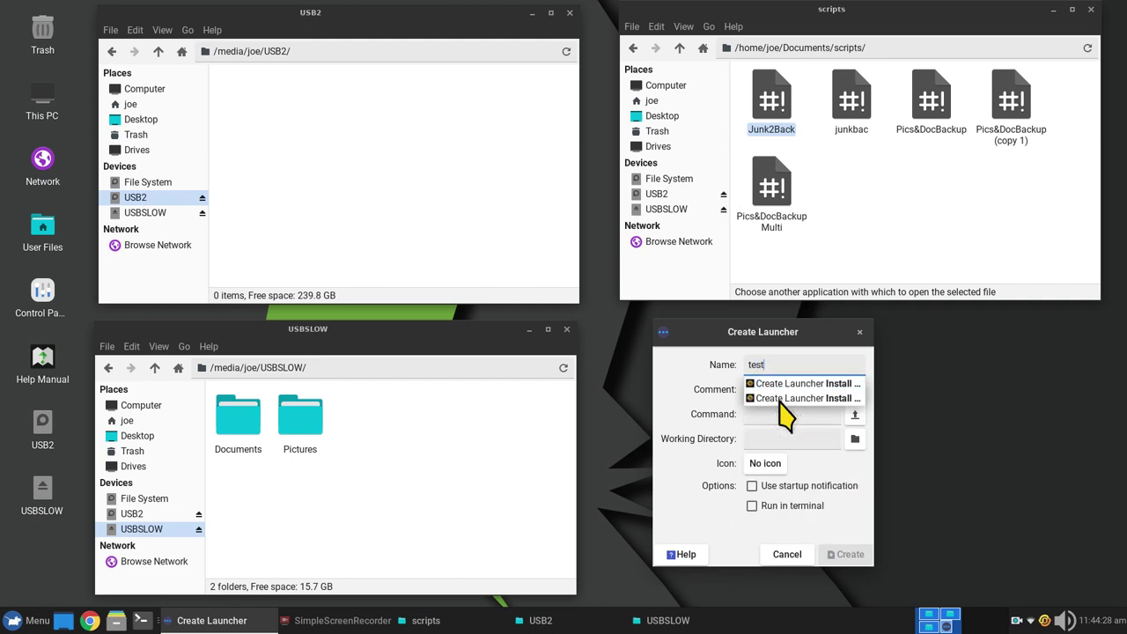
{"action": "type", "text": "1"}
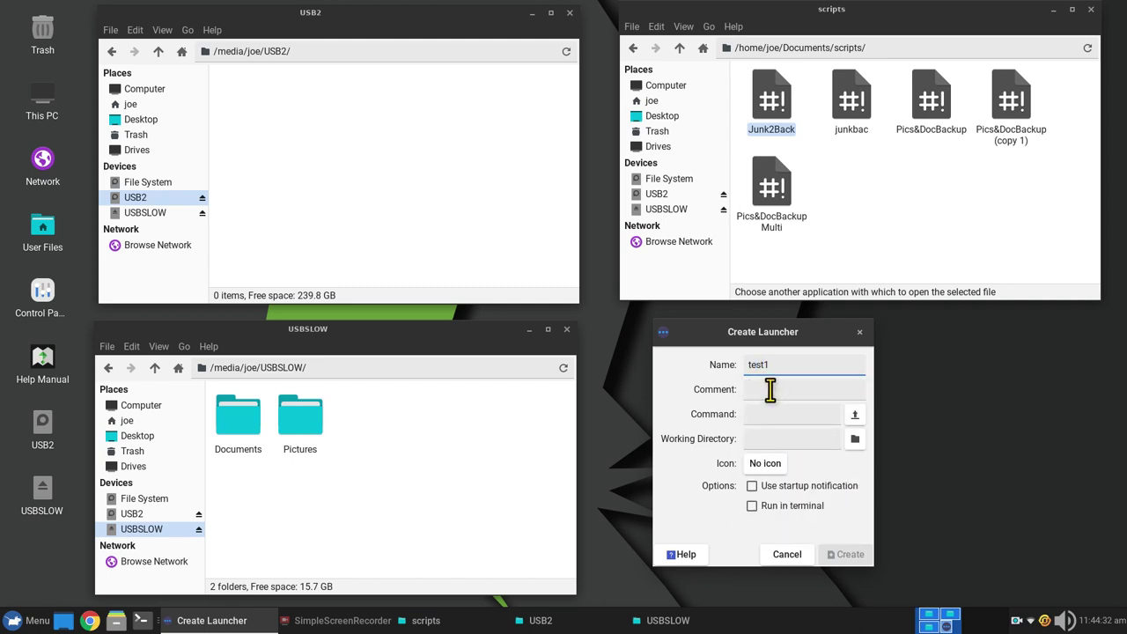
{"action": "left_click", "coordinate": [771, 389]}
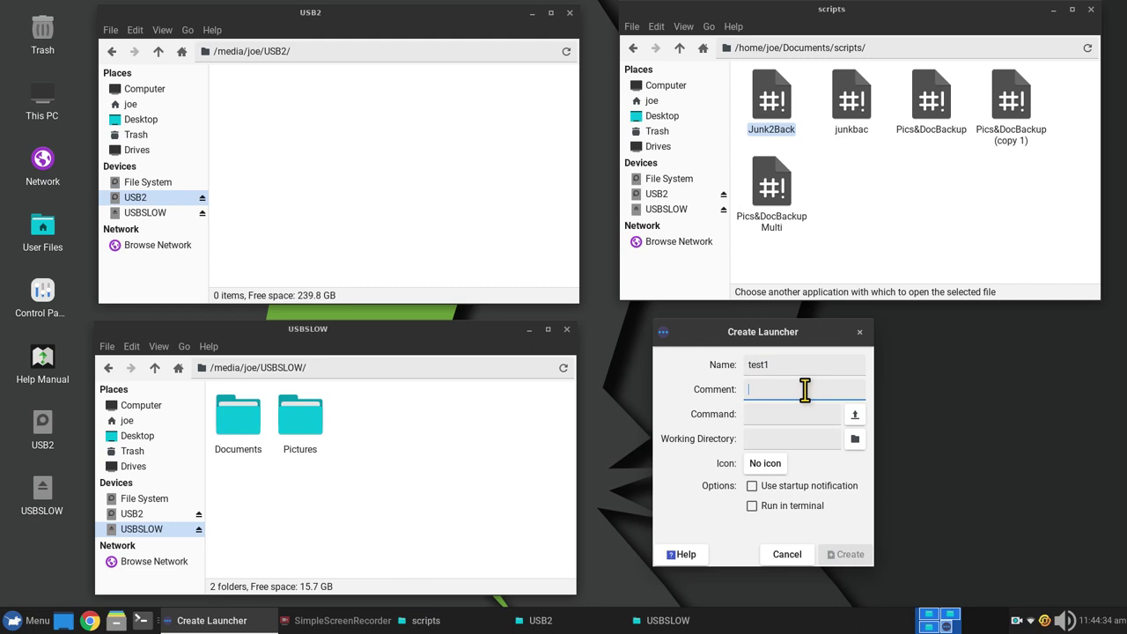
{"action": "left_click_drag", "start_coordinate": [781, 362], "coordinate": [716, 365]}
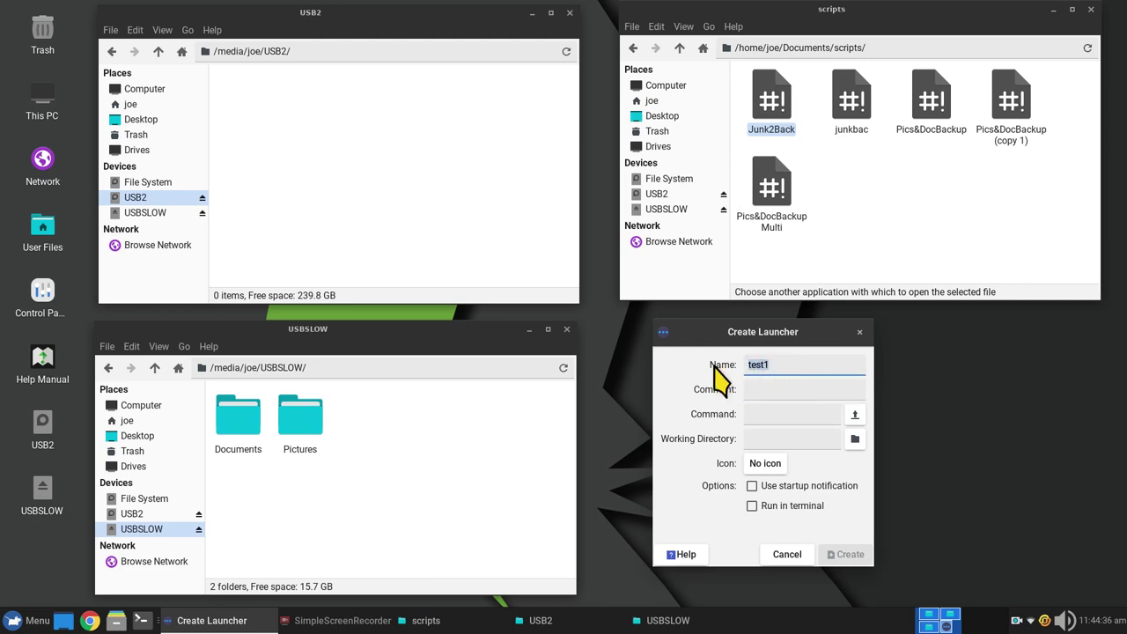
{"action": "type", "text": "Junk2Backup"}
{"action": "left_click", "coordinate": [770, 388]}
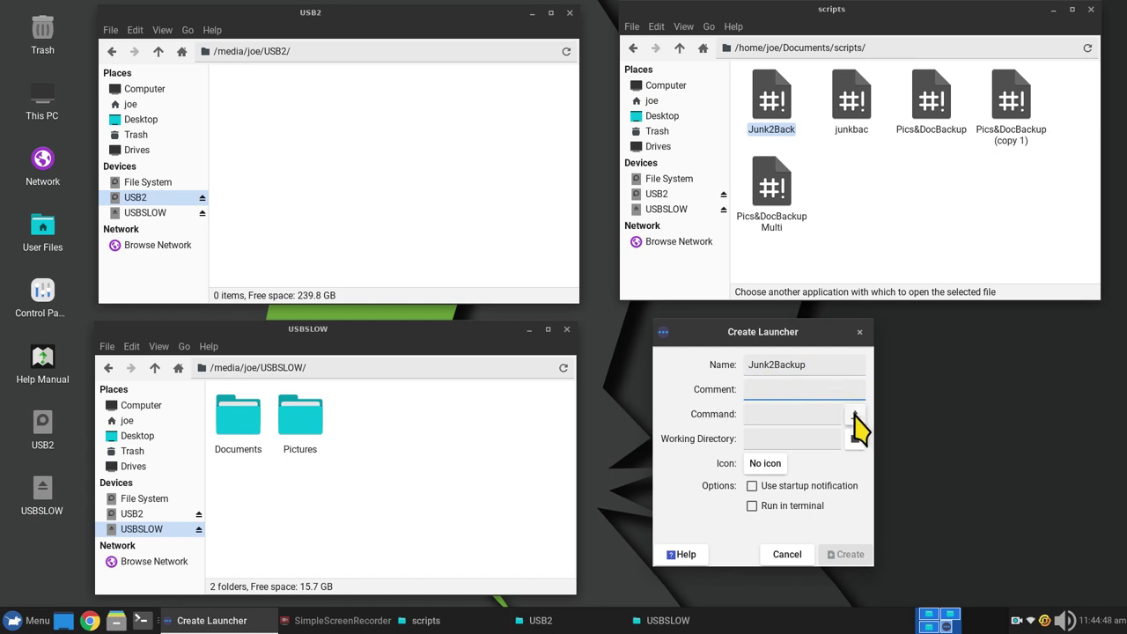
- Set the launcher's command to the Junk2Back script in Documents/scripts
{"action": "left_click", "coordinate": [853, 415]}
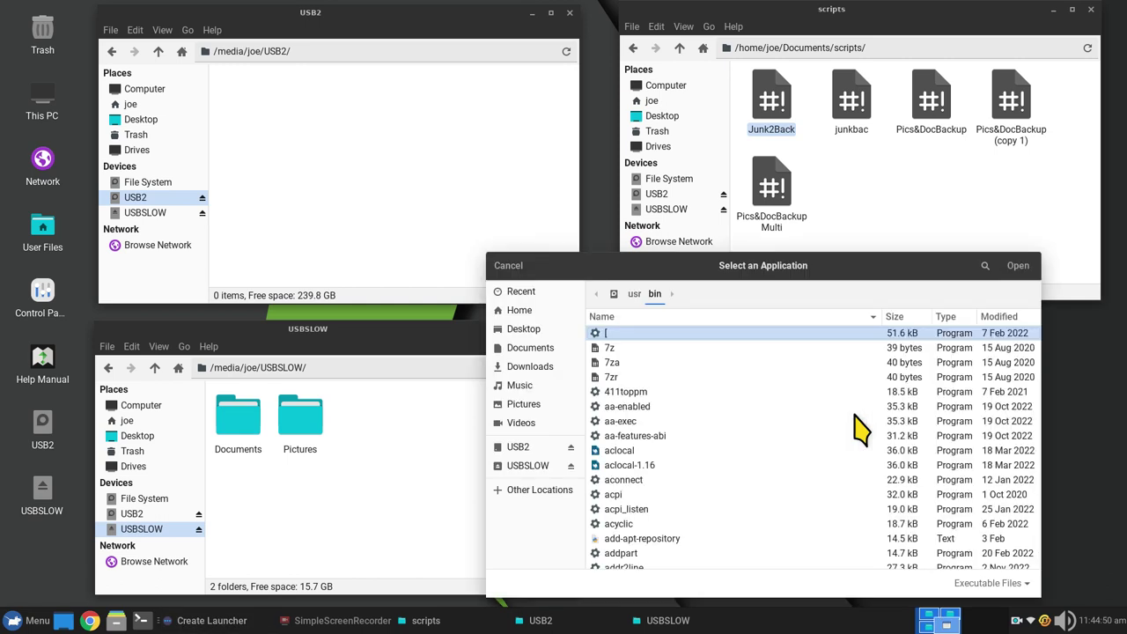
{"action": "left_click", "coordinate": [528, 347]}
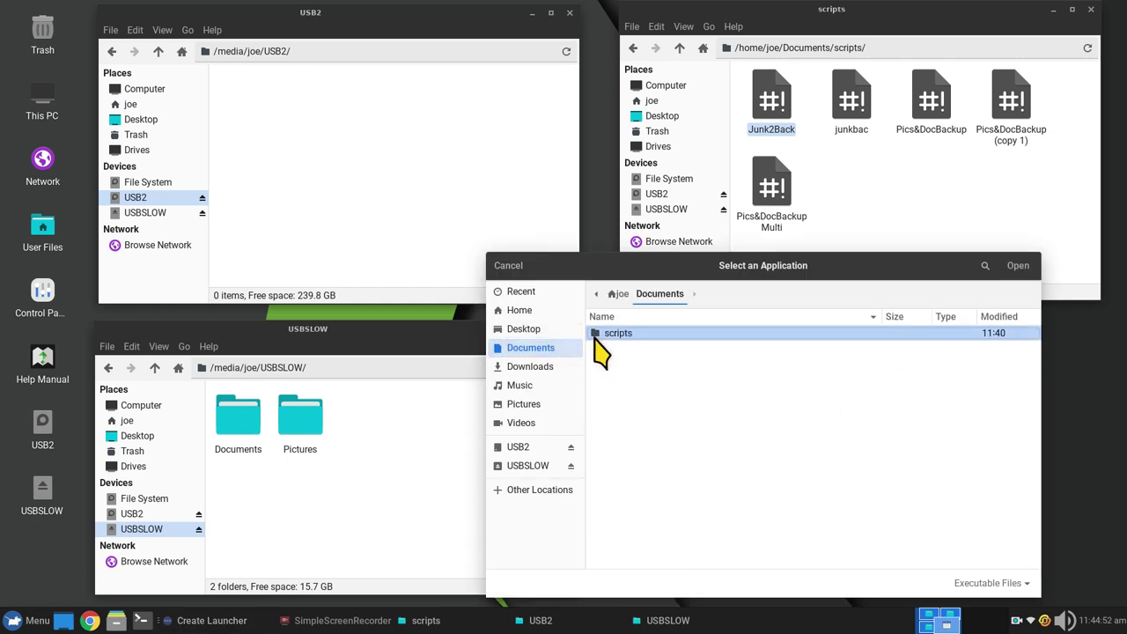
{"action": "double_click", "coordinate": [599, 334]}
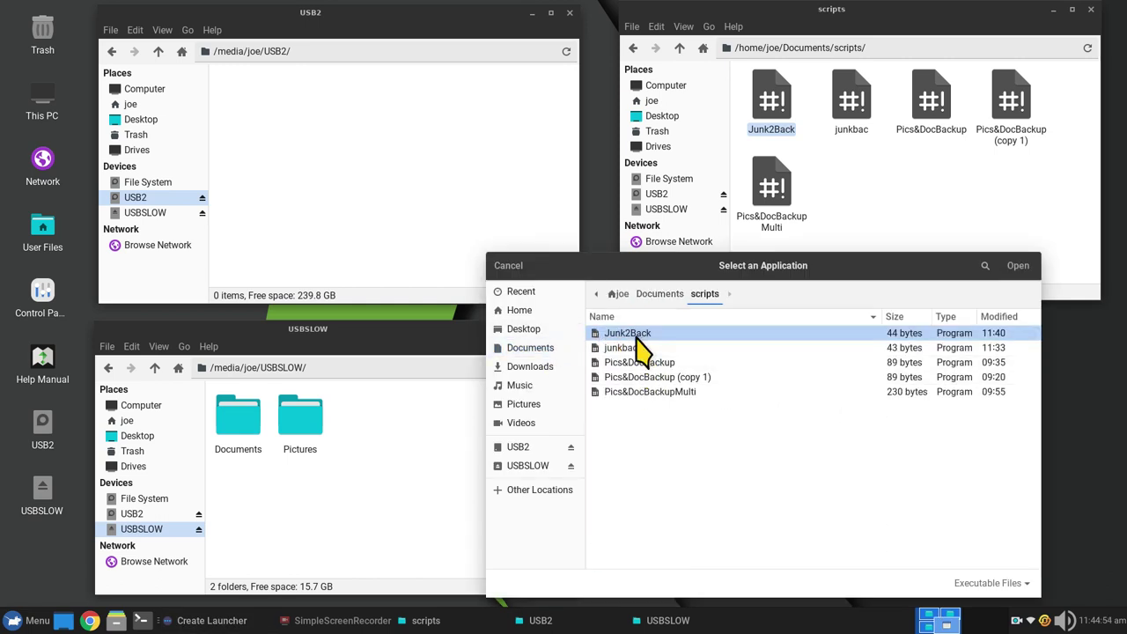
{"action": "left_click", "coordinate": [1018, 267]}
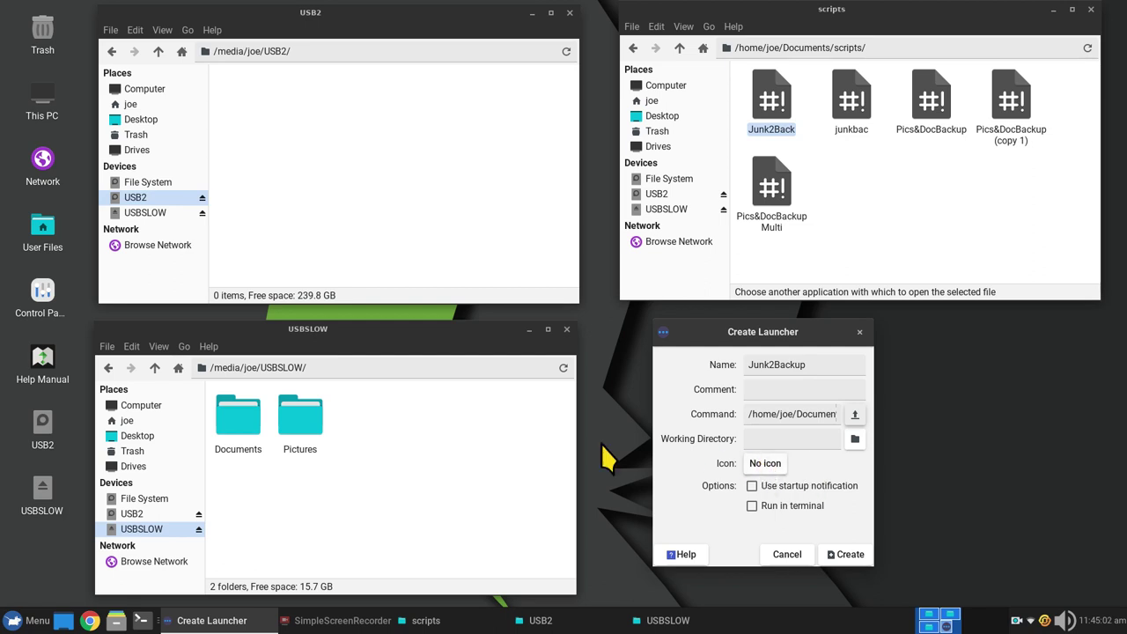
- Give the launcher the 010editor icon from the All Icons category
{"action": "left_click", "coordinate": [764, 465]}
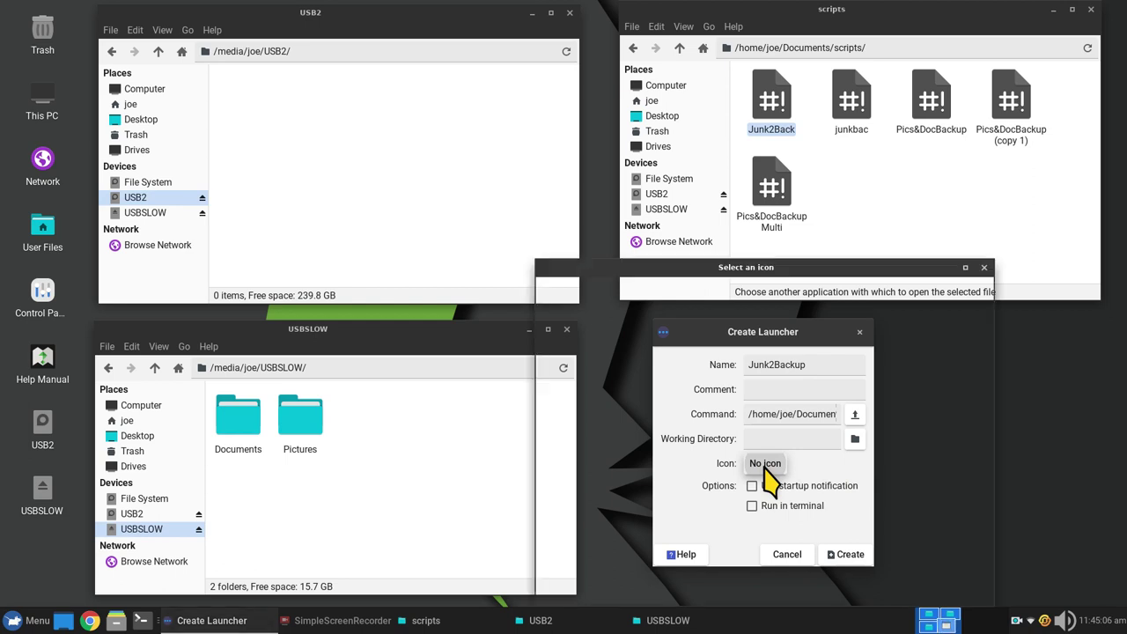
{"action": "left_click_drag", "start_coordinate": [812, 268], "coordinate": [882, 163]}
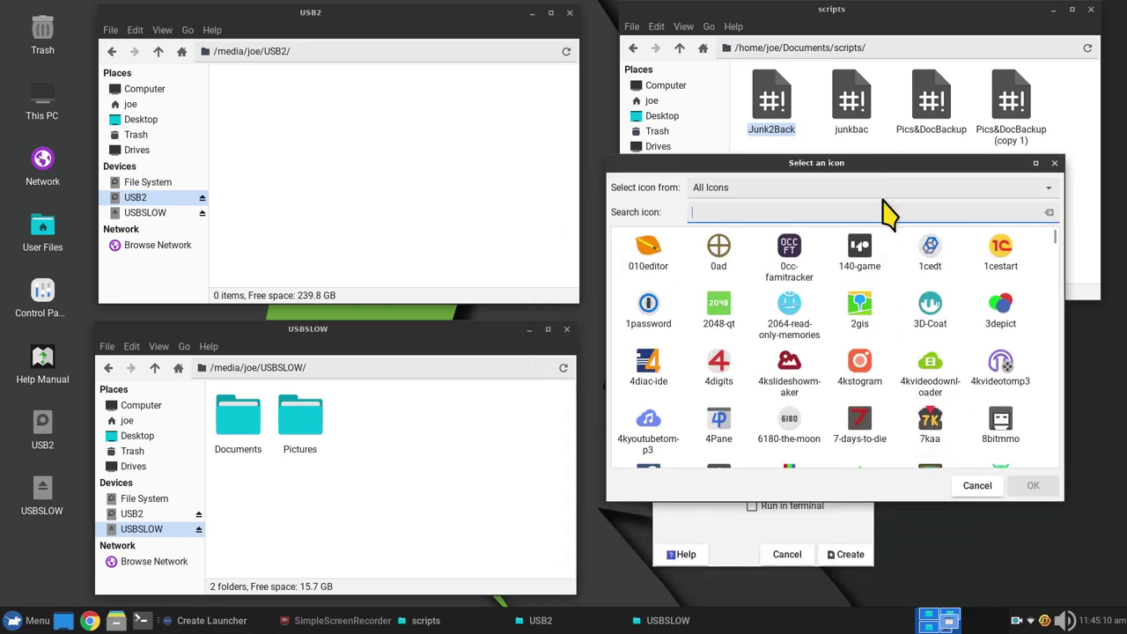
{"action": "left_click", "coordinate": [886, 194]}
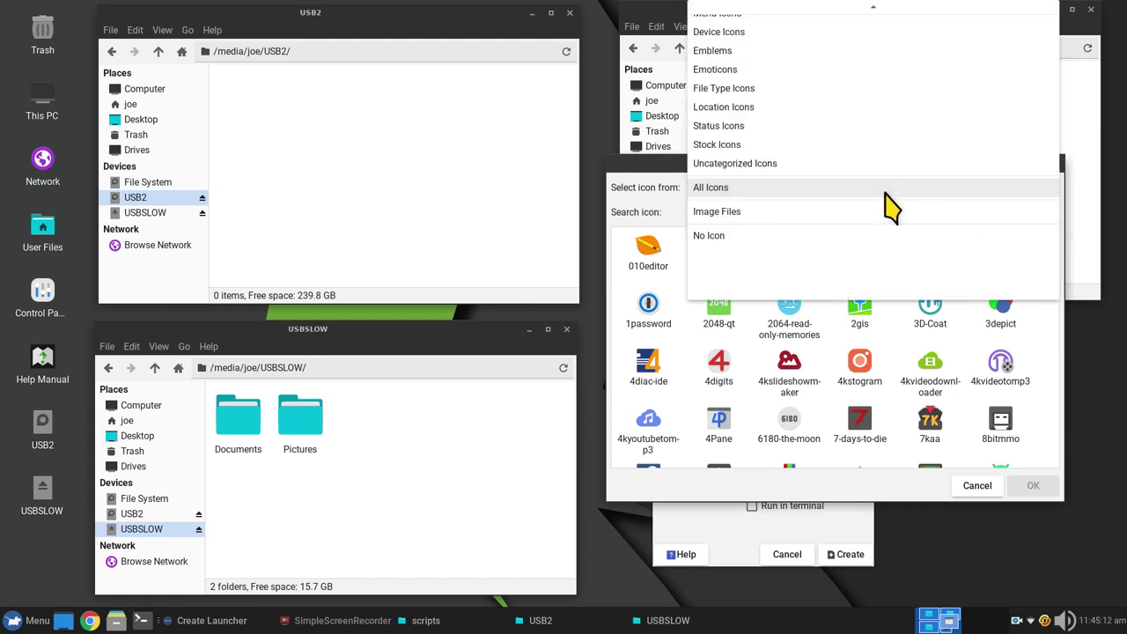
{"action": "left_click", "coordinate": [886, 194]}
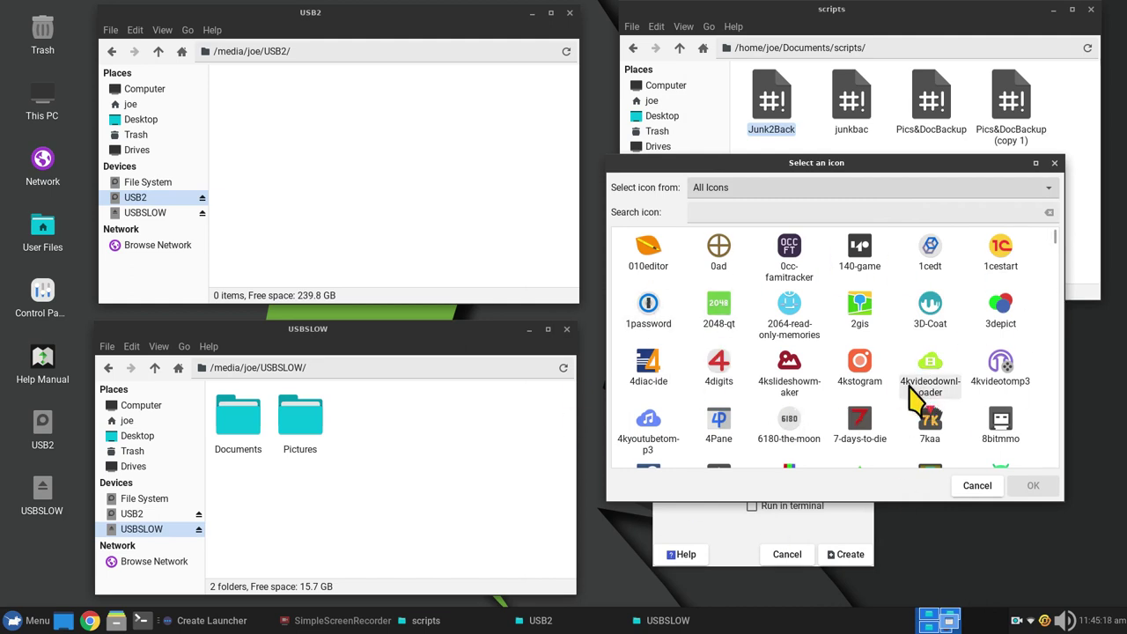
{"action": "left_click", "coordinate": [650, 249]}
{"action": "left_click", "coordinate": [1035, 485]}
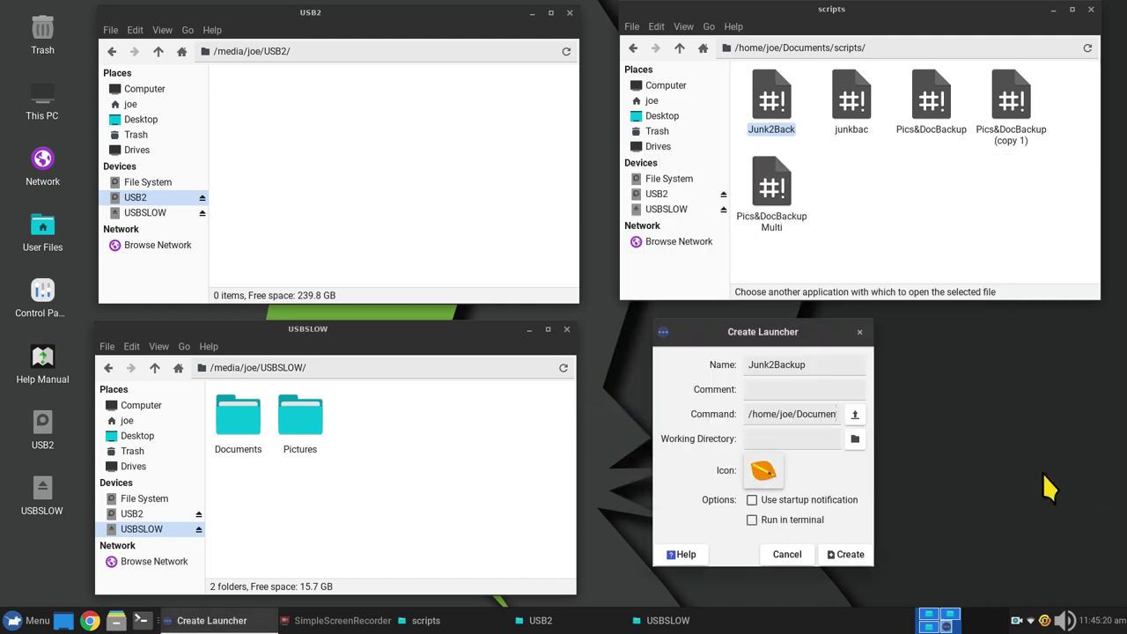
- Create the Junk2Backup launcher, place it on the desktop's right side, and run it
{"action": "left_click", "coordinate": [837, 555]}
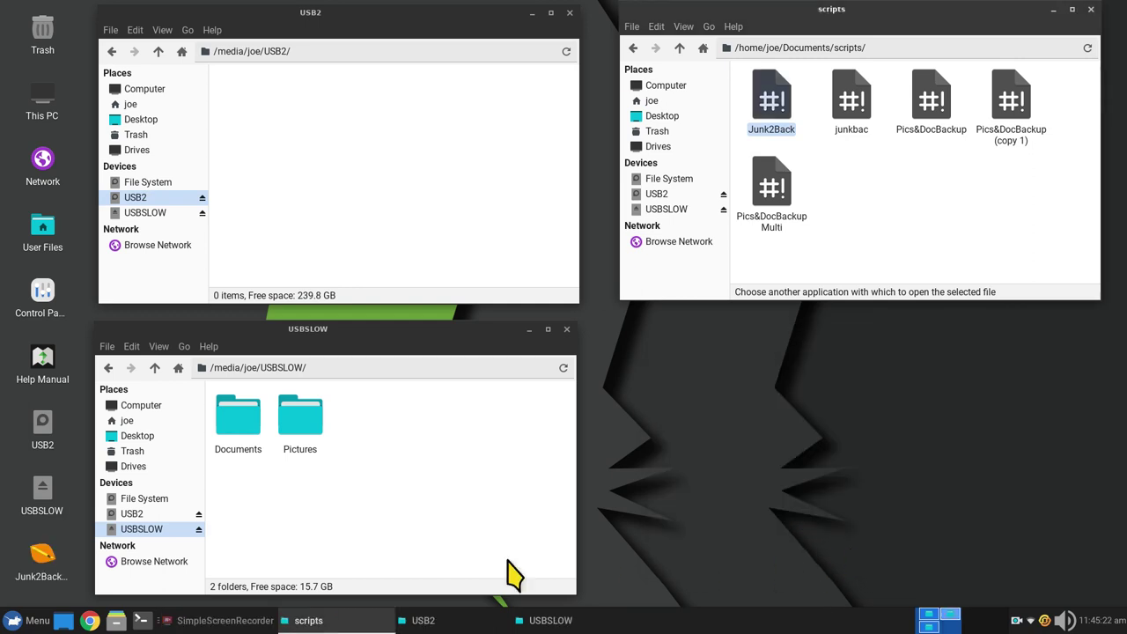
{"action": "left_click_drag", "start_coordinate": [40, 563], "coordinate": [804, 421]}
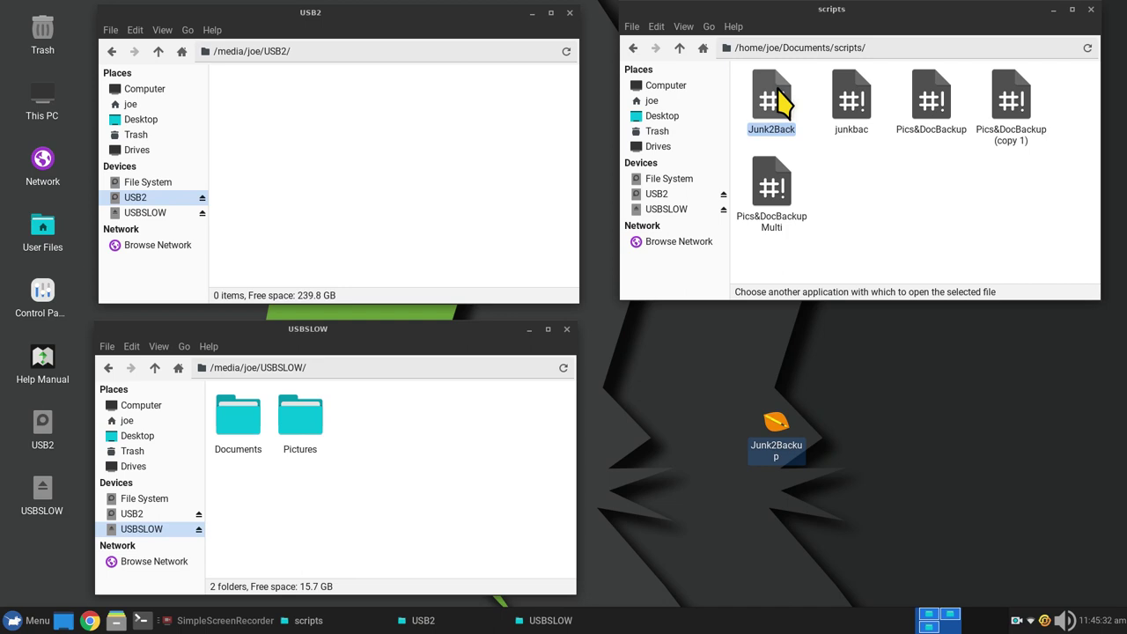
{"action": "double_click", "coordinate": [775, 425]}
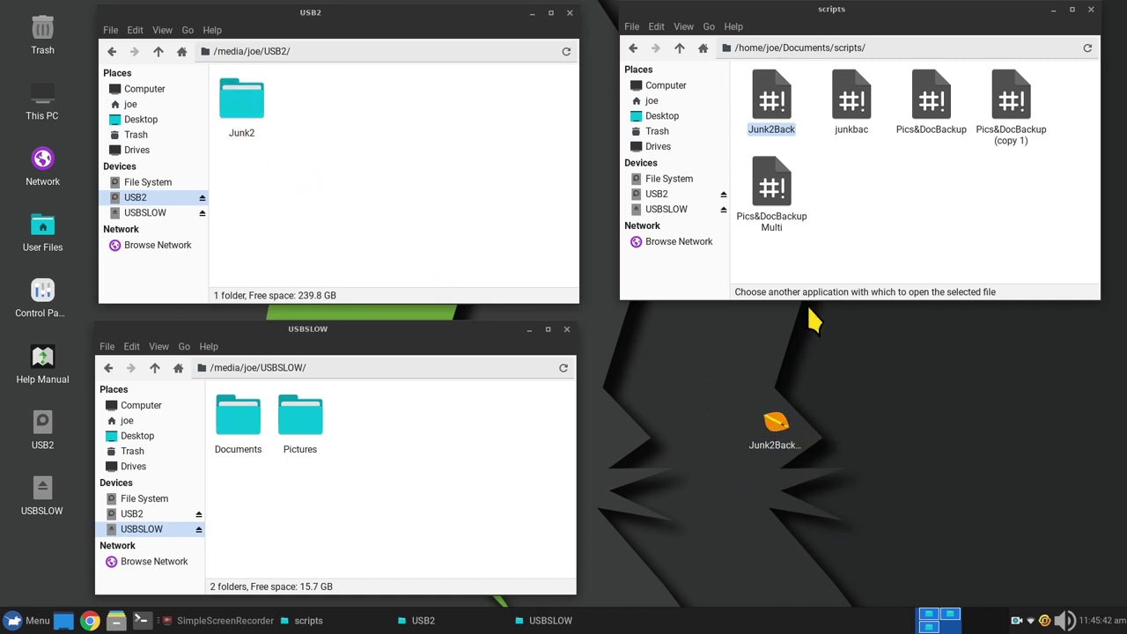
- Open the Junk2Back script in Mousepad and copy its rsync line 2
{"action": "right_click", "coordinate": [780, 96]}
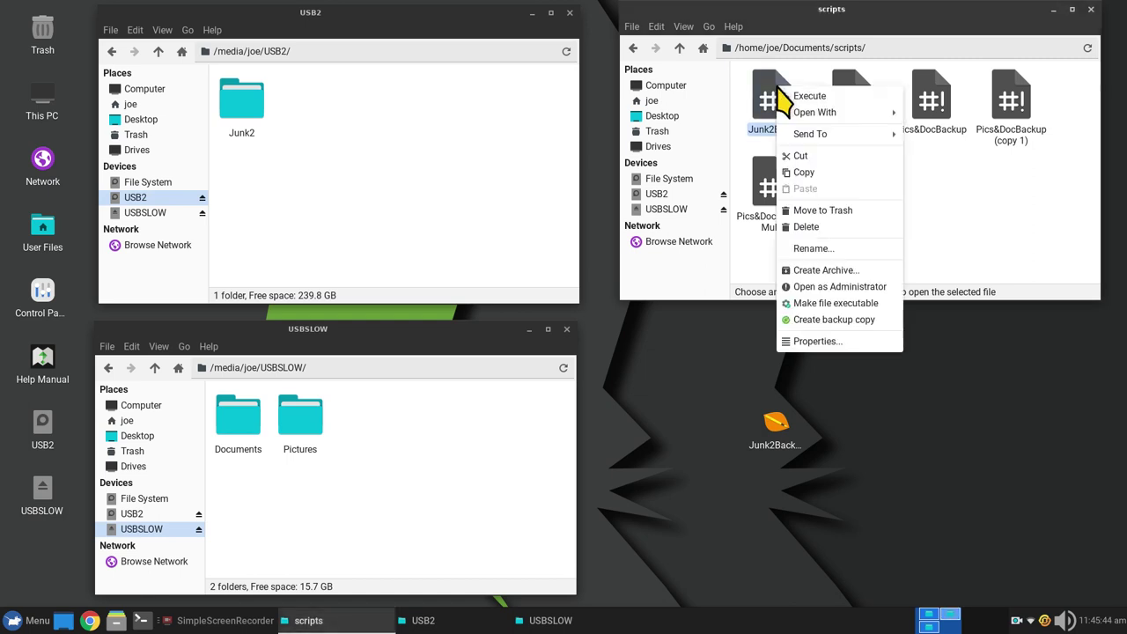
{"action": "mouse_move", "coordinate": [841, 113]}
{"action": "left_click", "coordinate": [960, 115]}
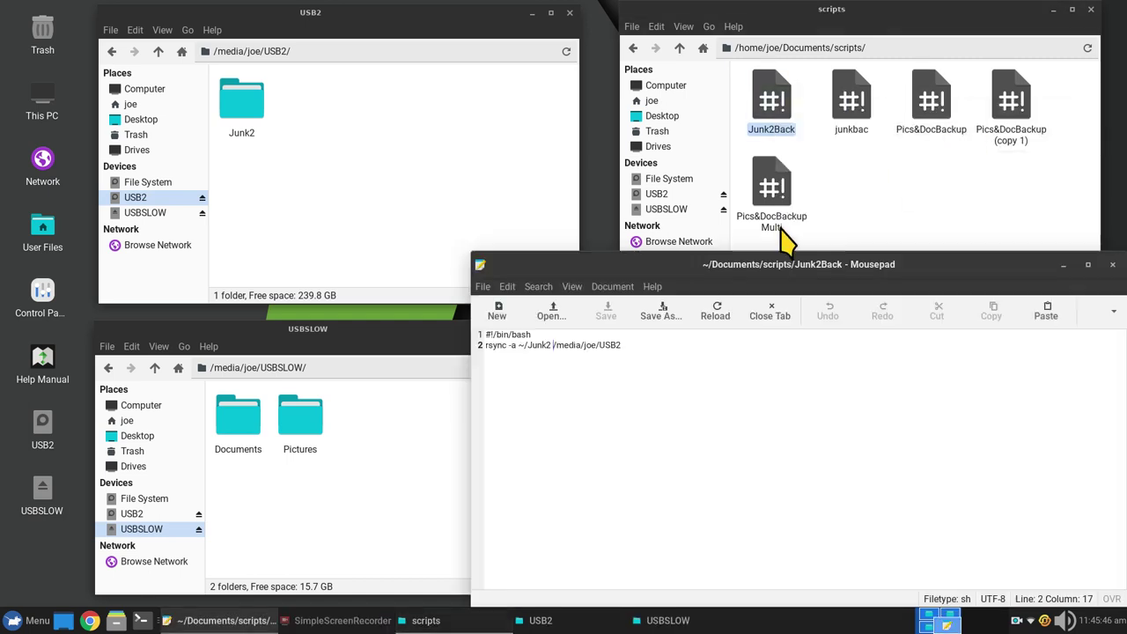
{"action": "left_click_drag", "start_coordinate": [486, 345], "coordinate": [639, 345]}
{"action": "right_click", "coordinate": [603, 346]}
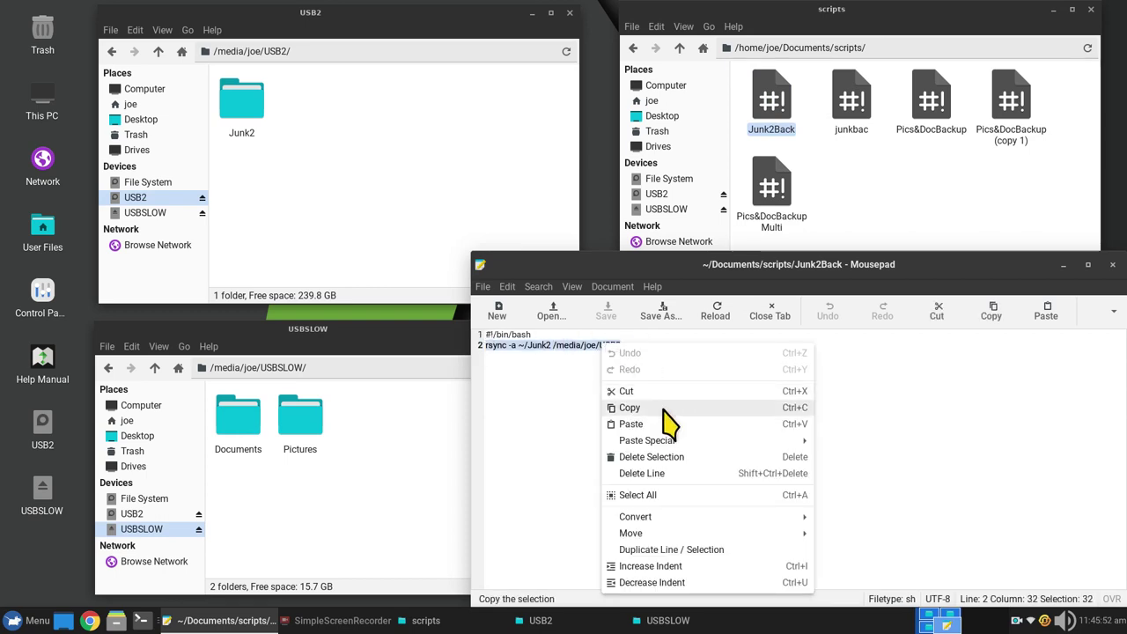
{"action": "left_click", "coordinate": [664, 408]}
- Paste it as line 3 with Junk2 changed to Music, and save the script
{"action": "left_click", "coordinate": [644, 351]}
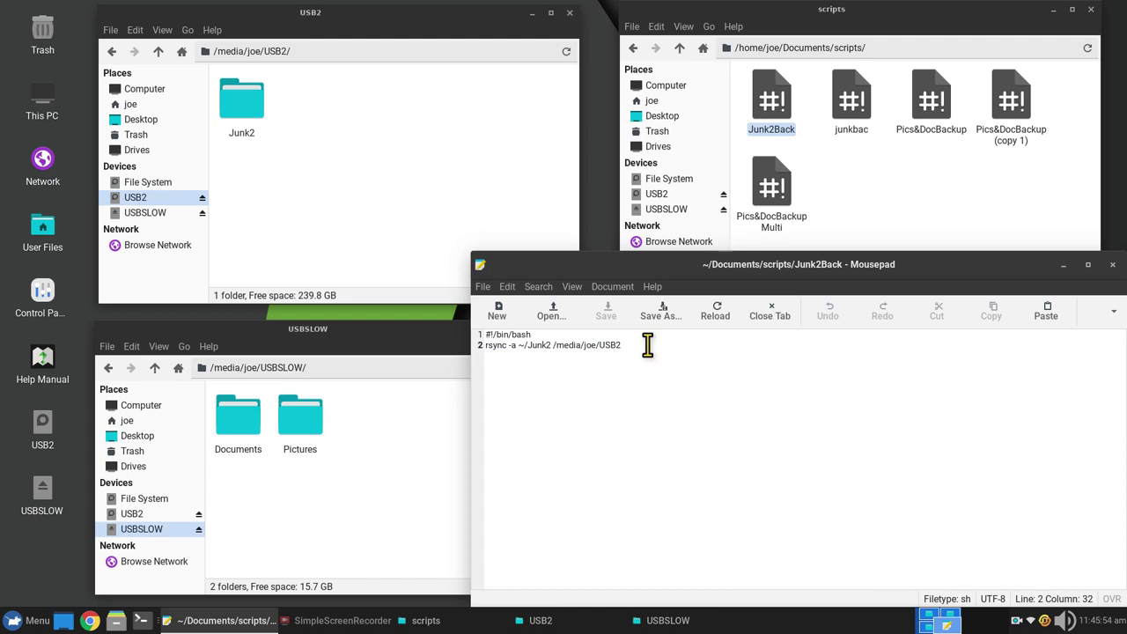
{"action": "key", "text": "Return"}
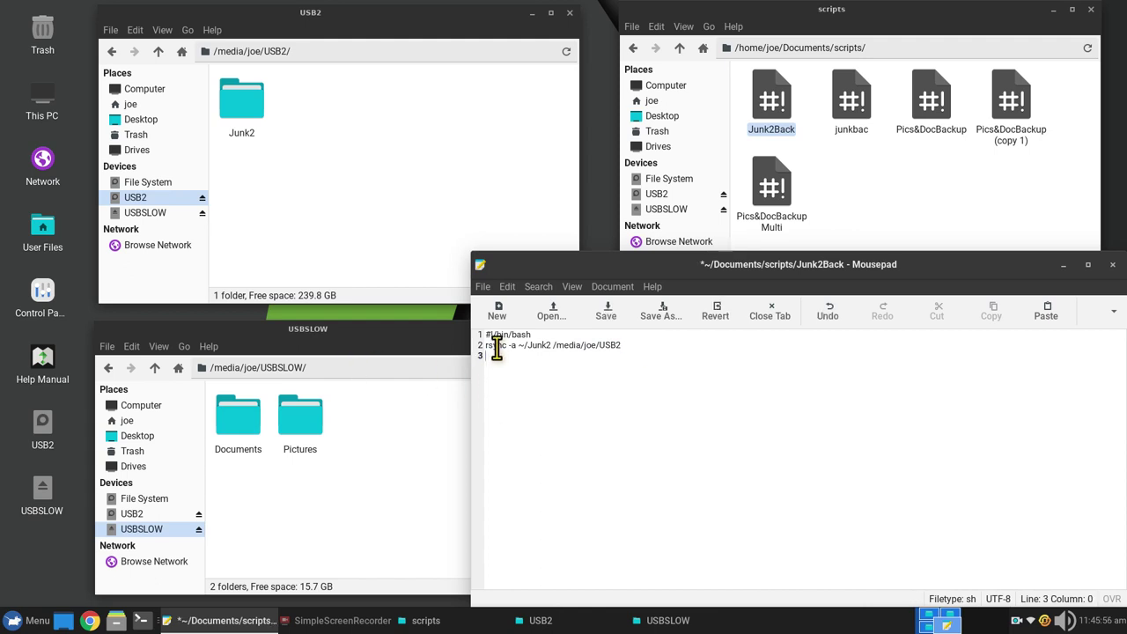
{"action": "right_click", "coordinate": [491, 355]}
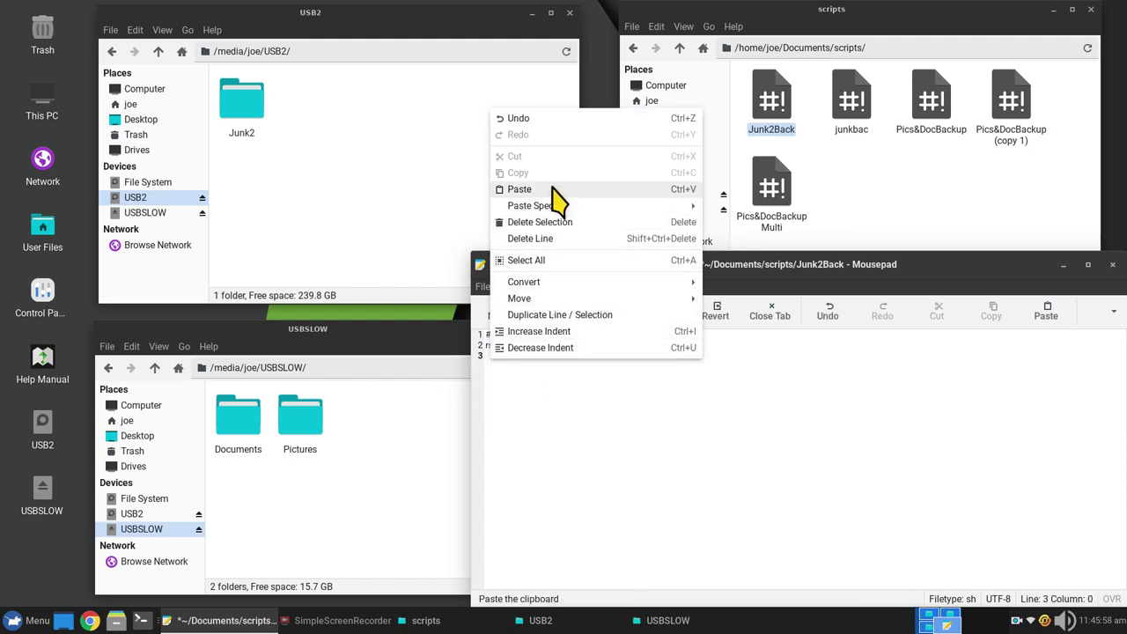
{"action": "left_click", "coordinate": [519, 189]}
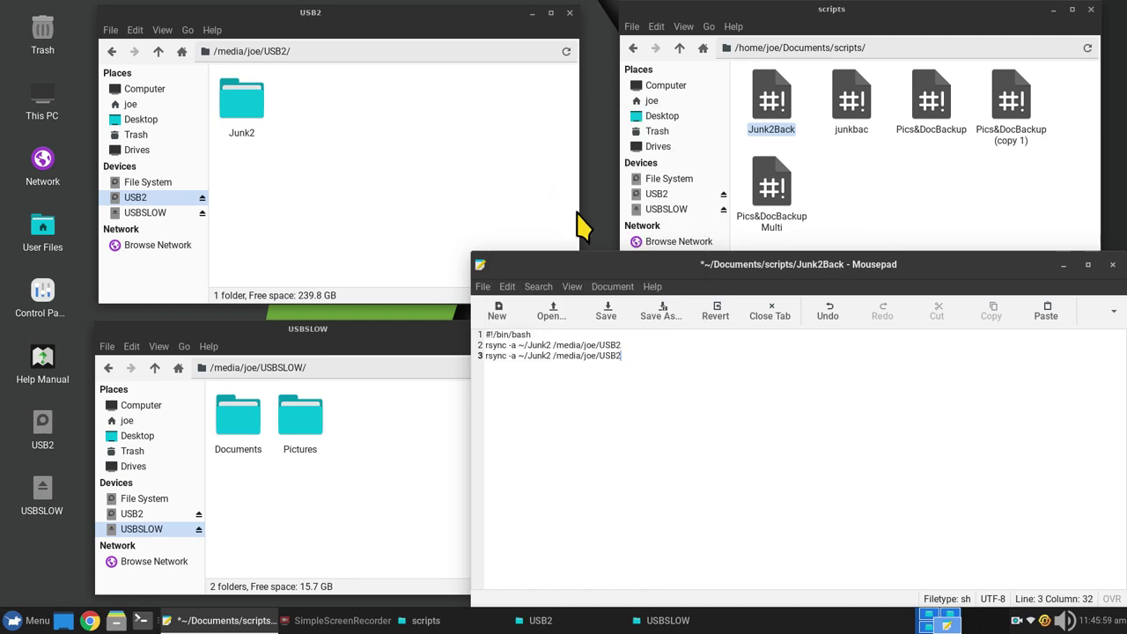
{"action": "left_click", "coordinate": [550, 356]}
{"action": "key", "text": "BackSpace"}
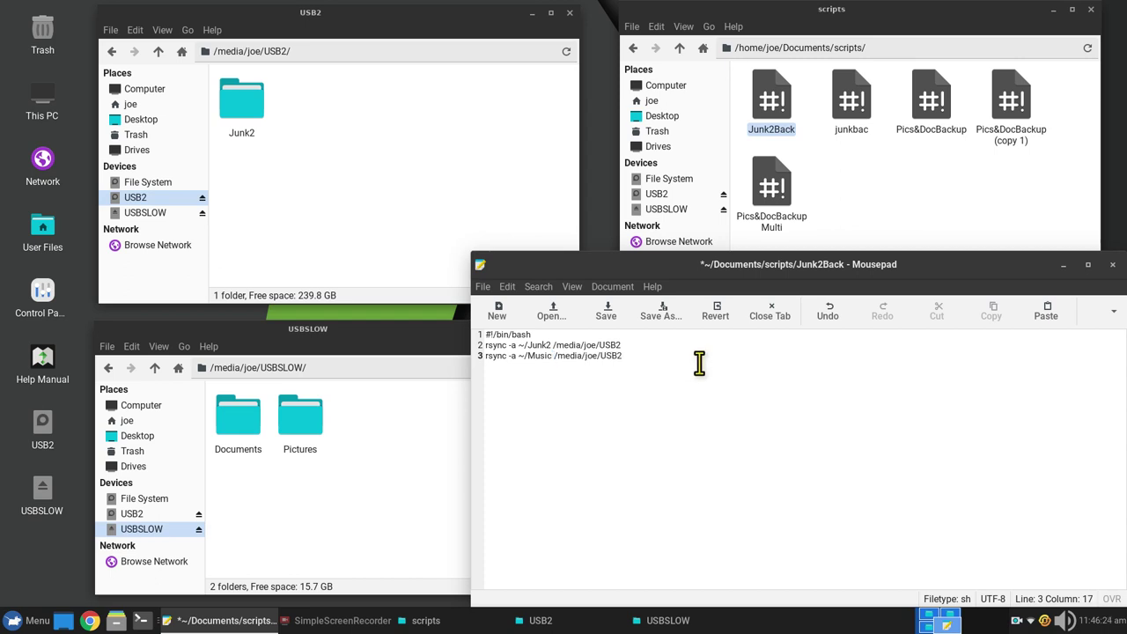
{"action": "left_click", "coordinate": [608, 313]}
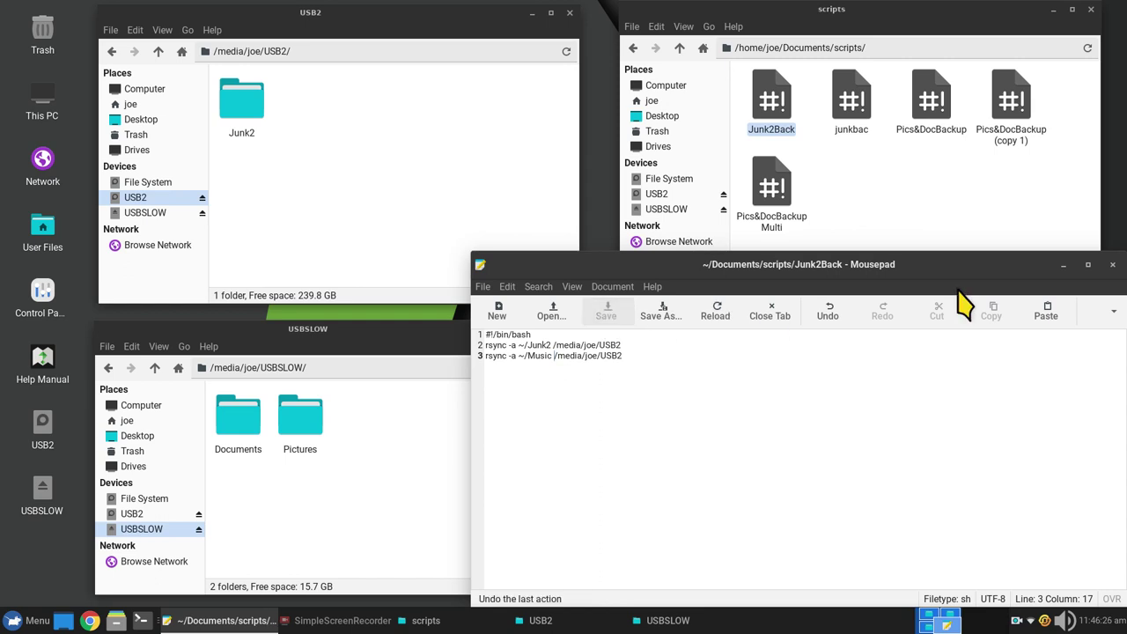
- Close Mousepad and run the Junk2Back desktop launcher
{"action": "left_click", "coordinate": [1114, 265]}
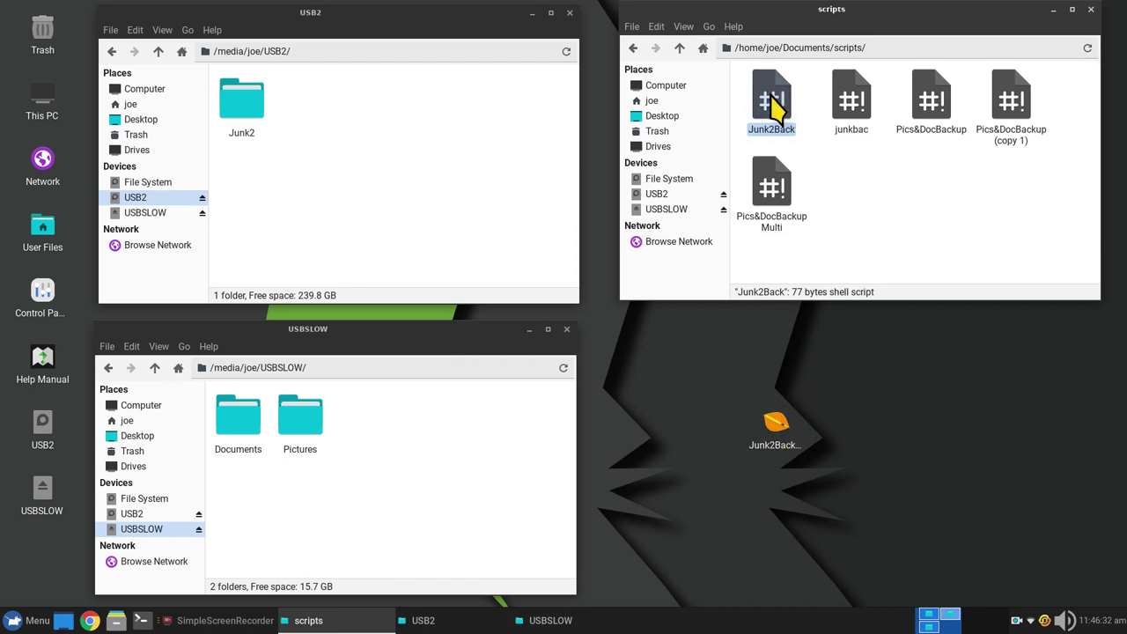
{"action": "mouse_move", "coordinate": [783, 458]}
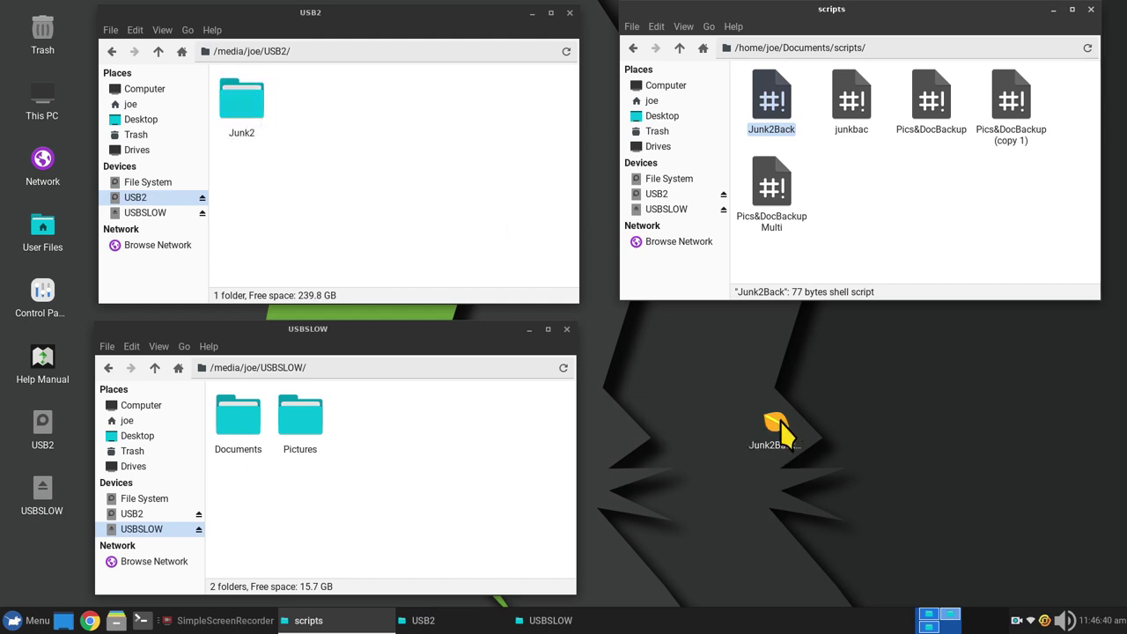
{"action": "double_click", "coordinate": [781, 431]}
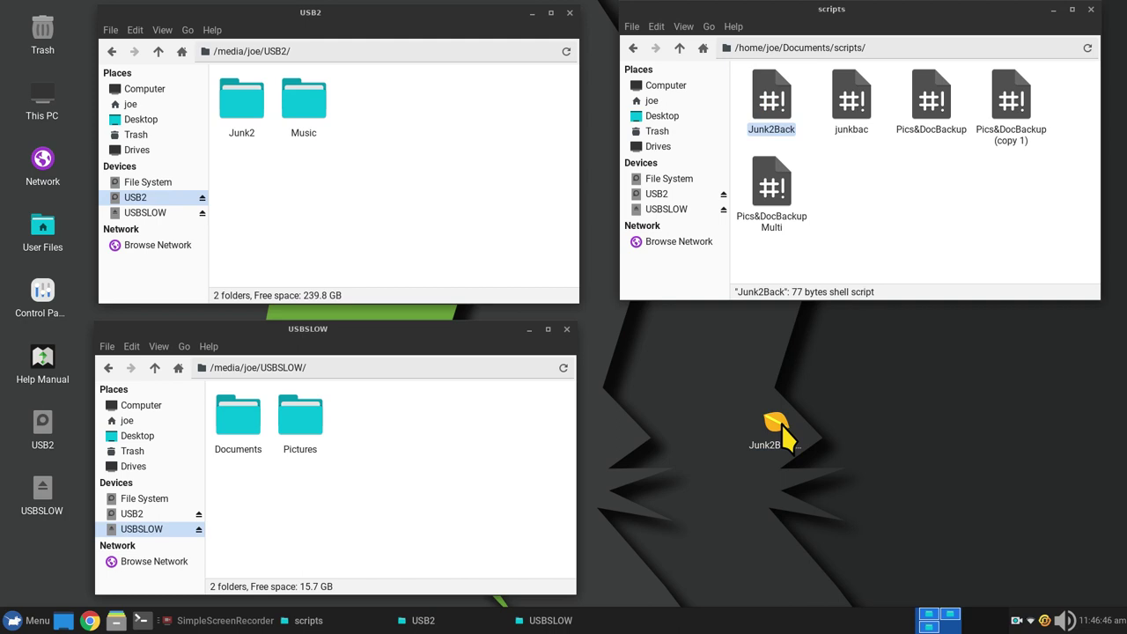
- Browse USB2's new Music folder into Giovanni > Gracefully and back up to Music
{"action": "double_click", "coordinate": [303, 106]}
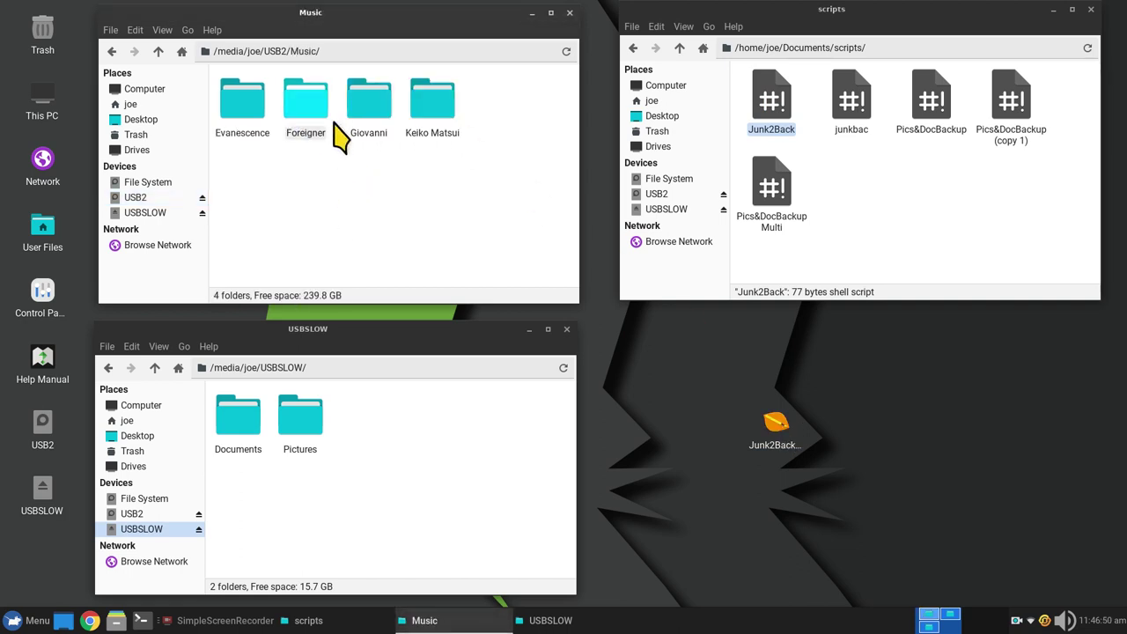
{"action": "left_click", "coordinate": [374, 108]}
{"action": "double_click", "coordinate": [373, 108]}
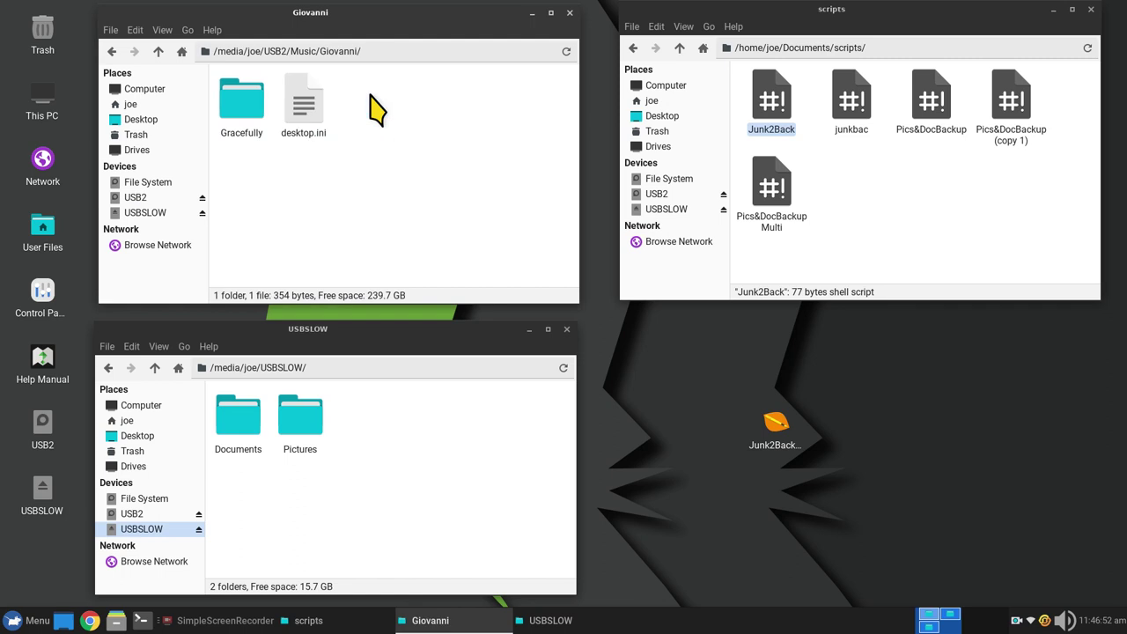
{"action": "double_click", "coordinate": [240, 104]}
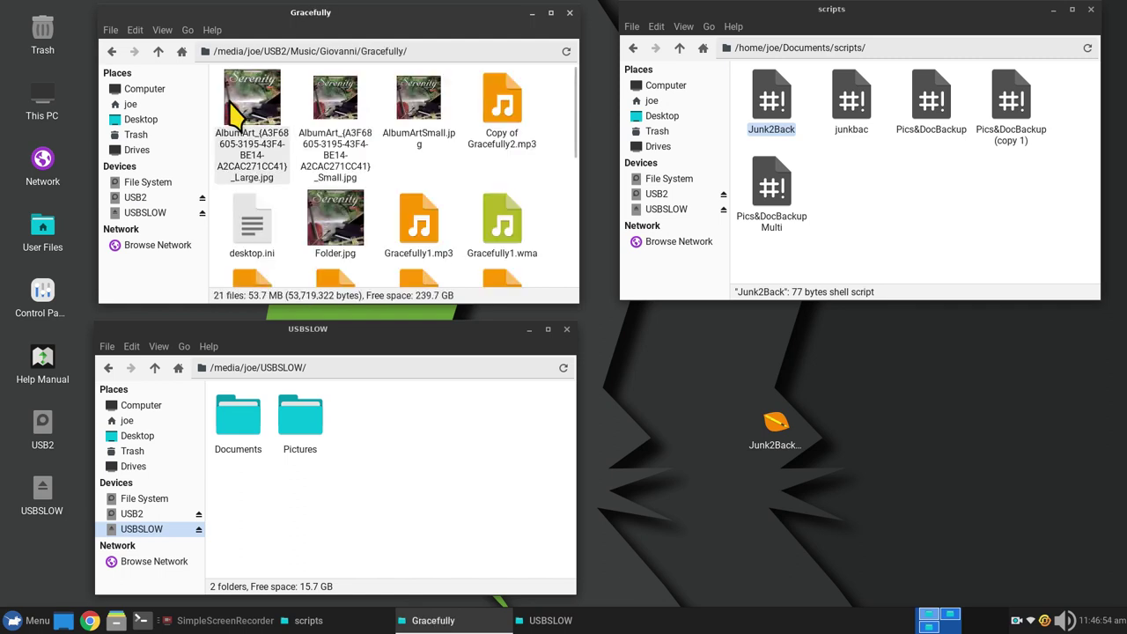
{"action": "left_click", "coordinate": [157, 51]}
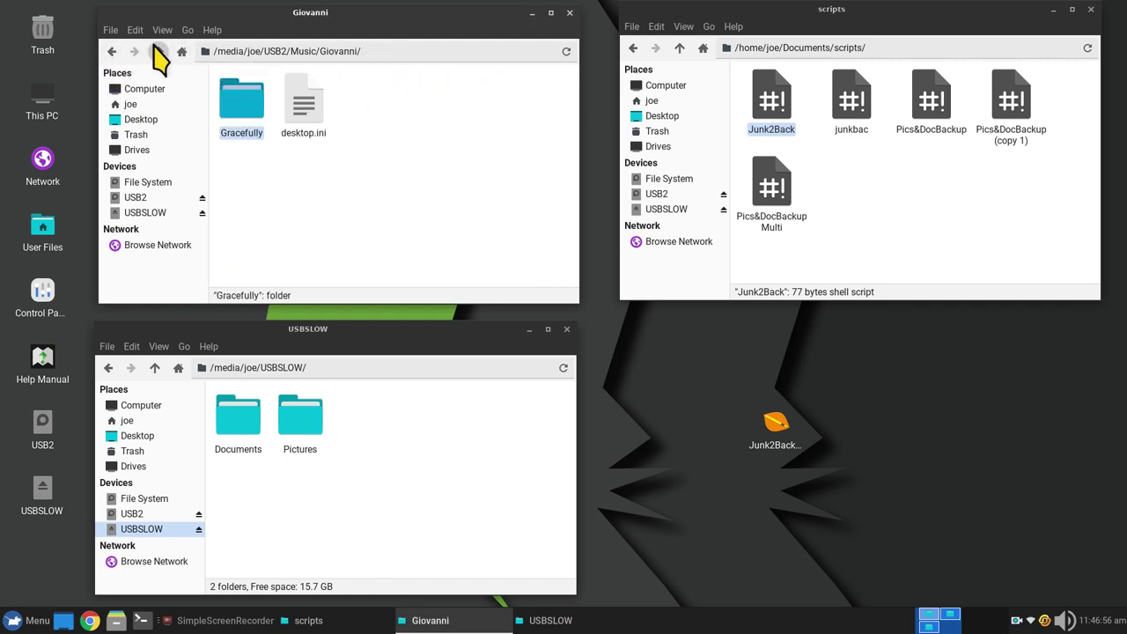
{"action": "left_click", "coordinate": [157, 51]}
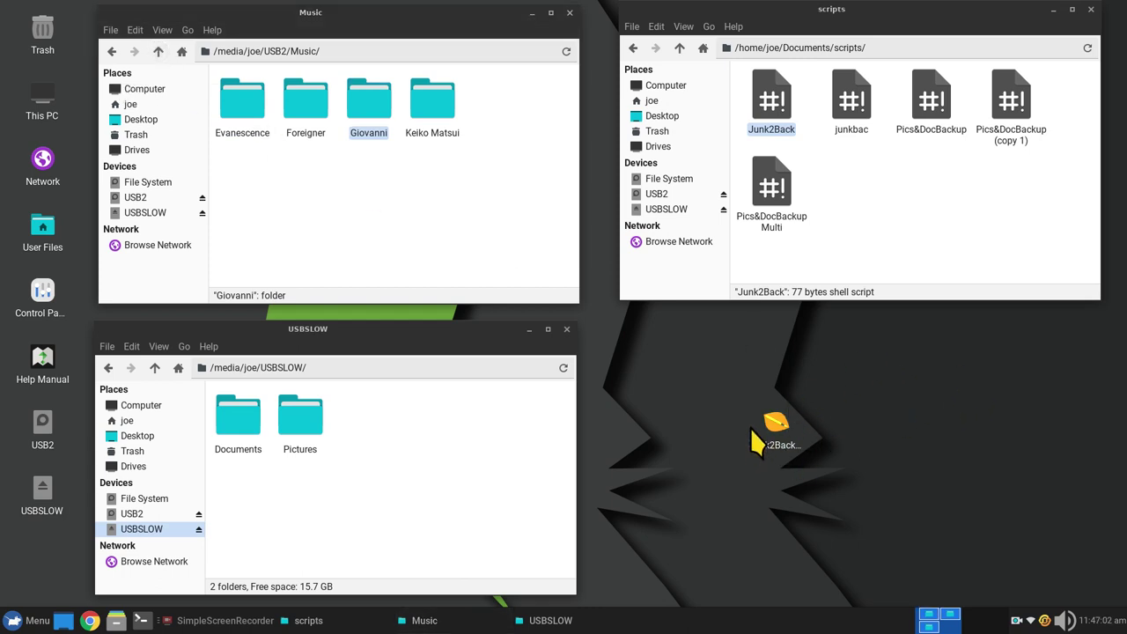
- Show the home folder in this window, moved left and widened
{"action": "mouse_move", "coordinate": [776, 426]}
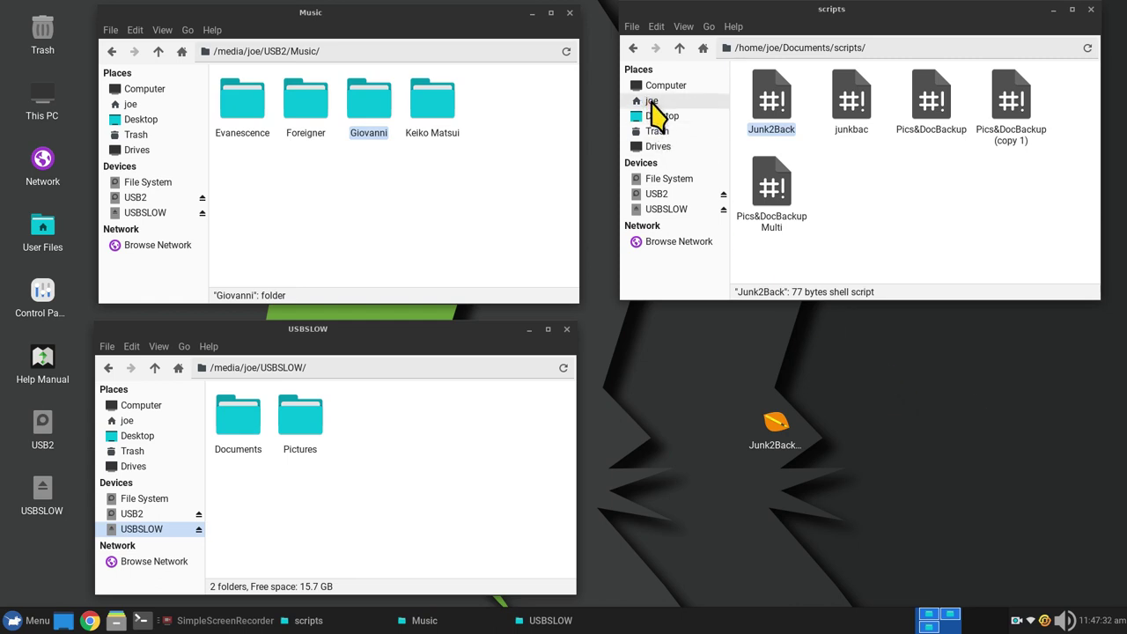
{"action": "left_click", "coordinate": [653, 102]}
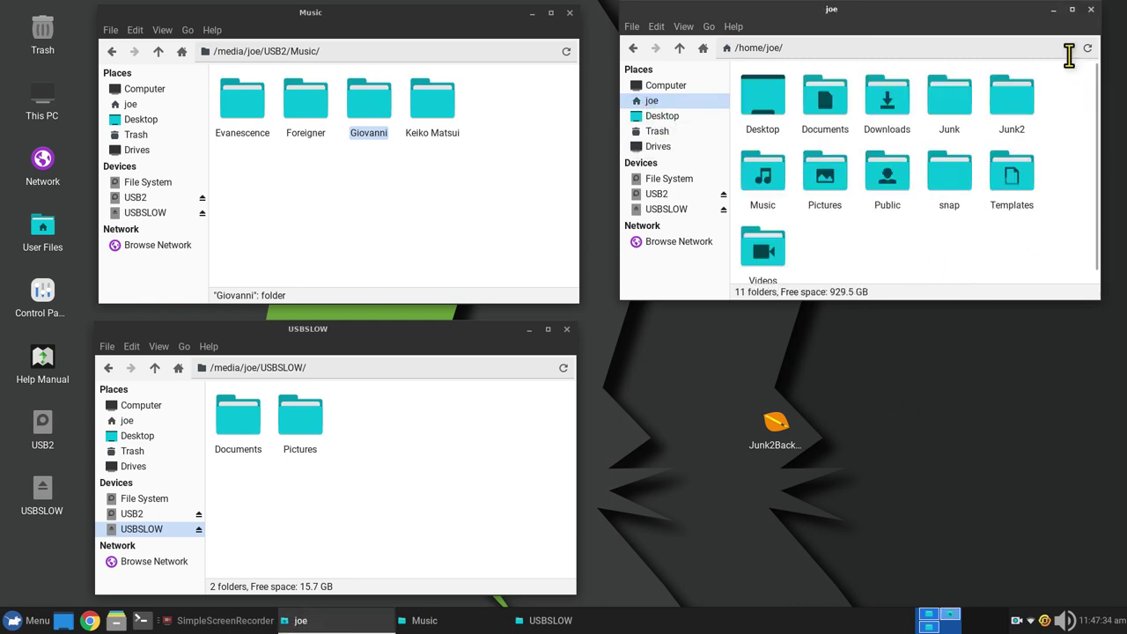
{"action": "left_click_drag", "start_coordinate": [903, 11], "coordinate": [850, 35]}
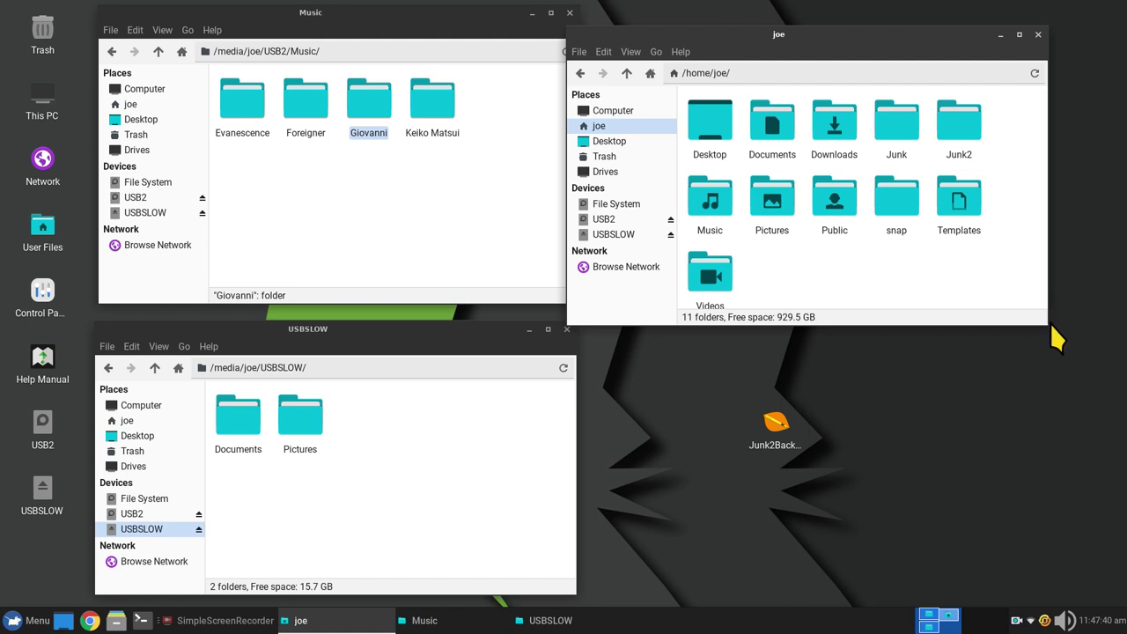
{"action": "left_click_drag", "start_coordinate": [1049, 325], "coordinate": [1112, 326]}
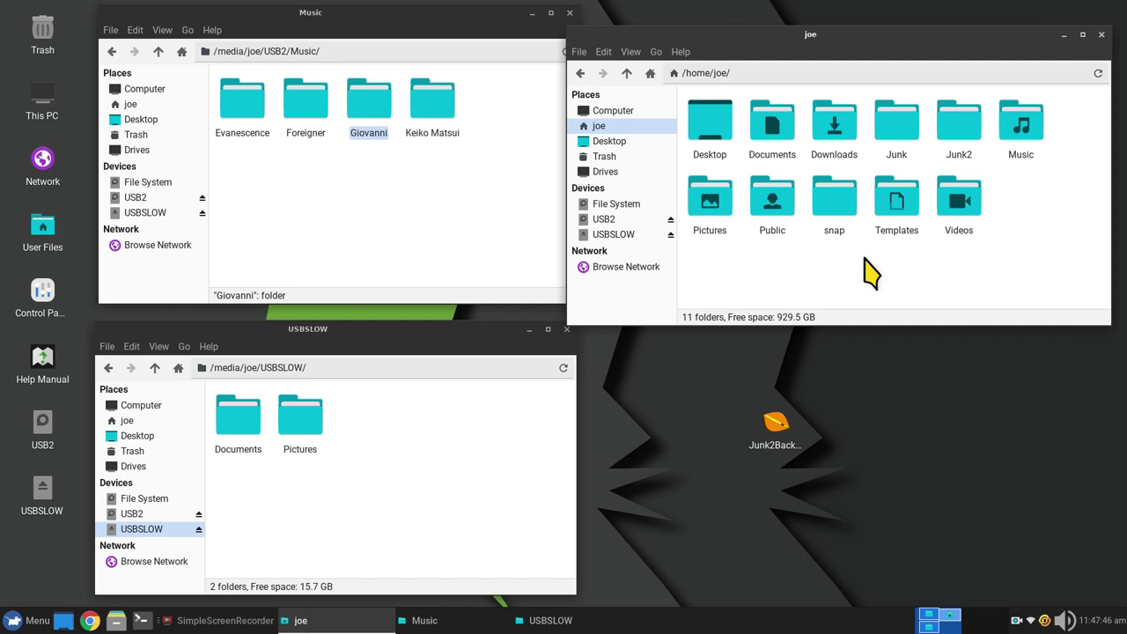
- Reveal the home folder's hidden files, scroll through them, then hide them again
{"action": "key", "text": "ctrl+h"}
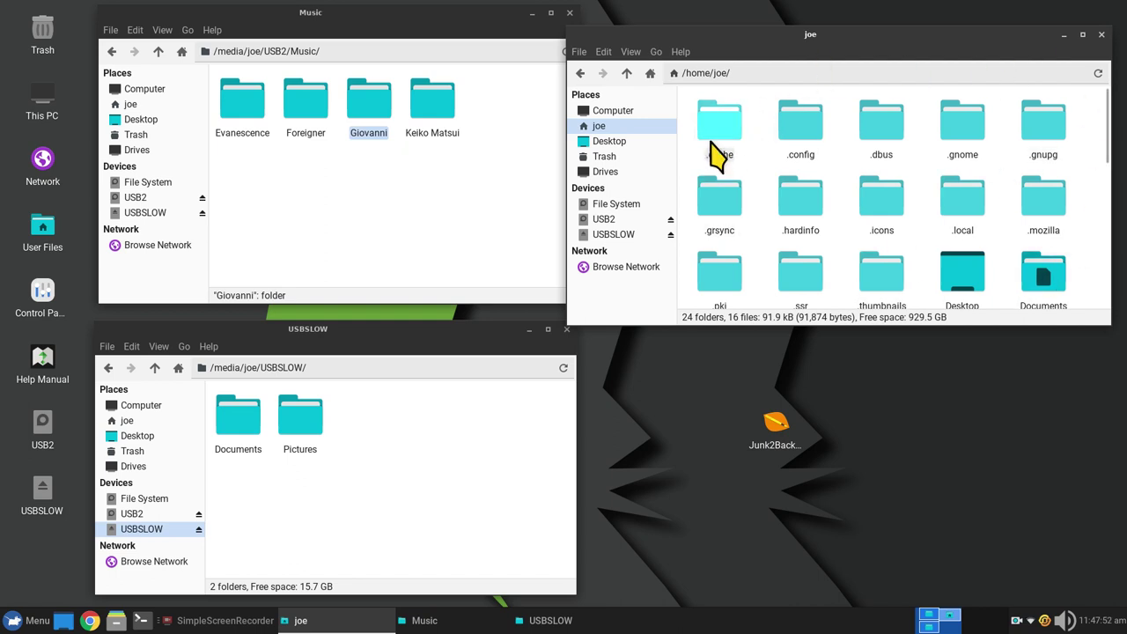
{"action": "scroll", "coordinate": [969, 245], "scroll_direction": "down", "scroll_amount": 6}
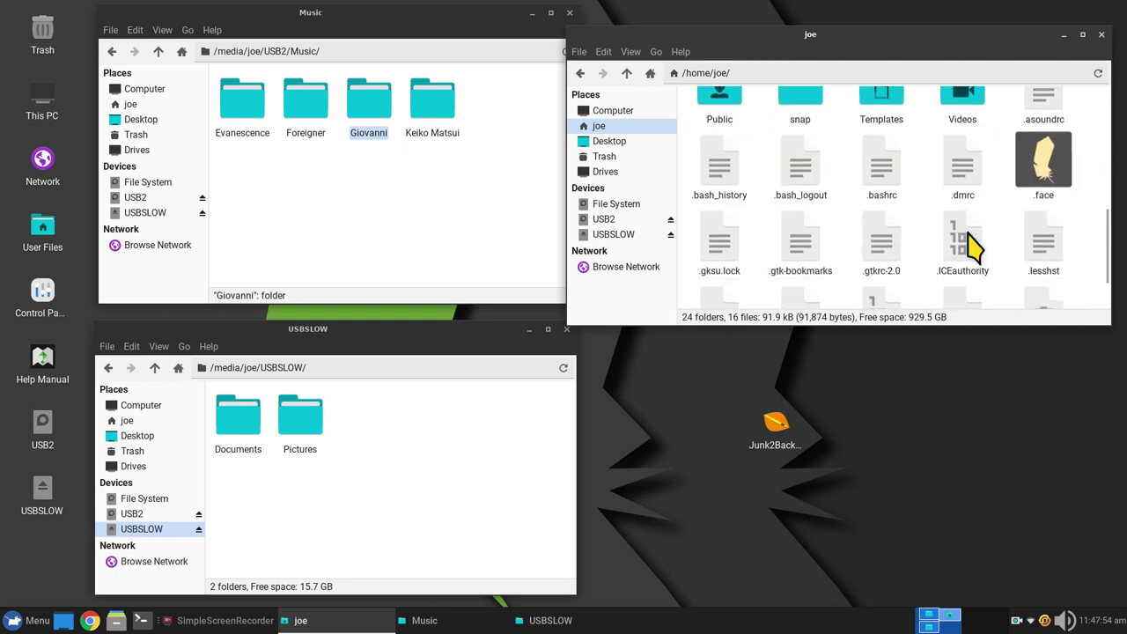
{"action": "scroll", "coordinate": [969, 245], "scroll_direction": "down", "scroll_amount": 2}
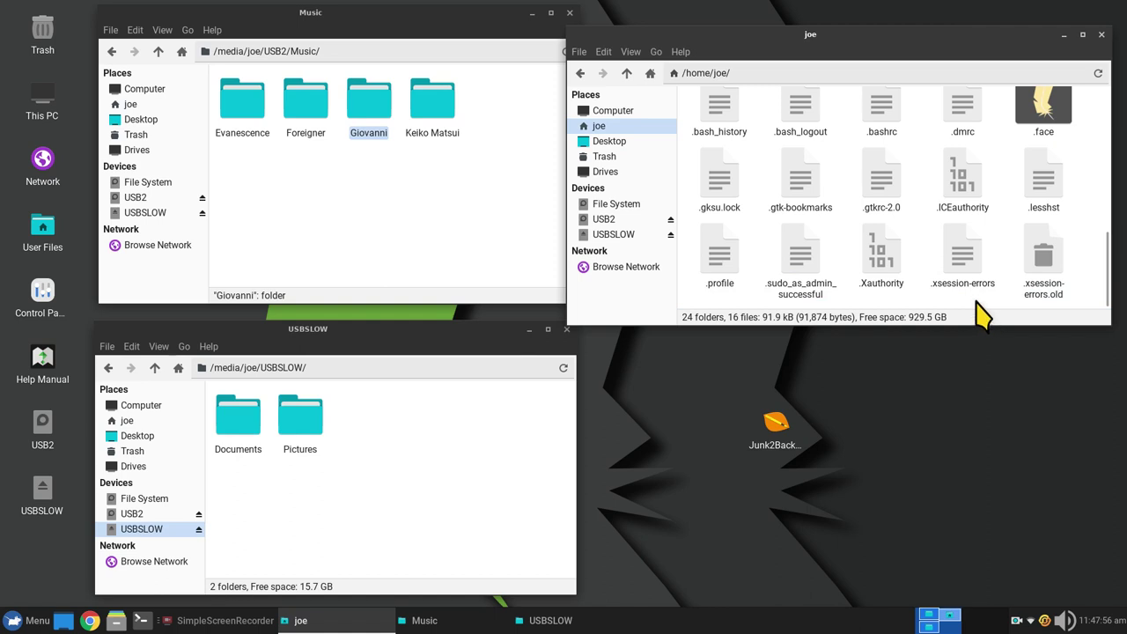
{"action": "scroll", "coordinate": [978, 304], "scroll_direction": "up", "scroll_amount": 8}
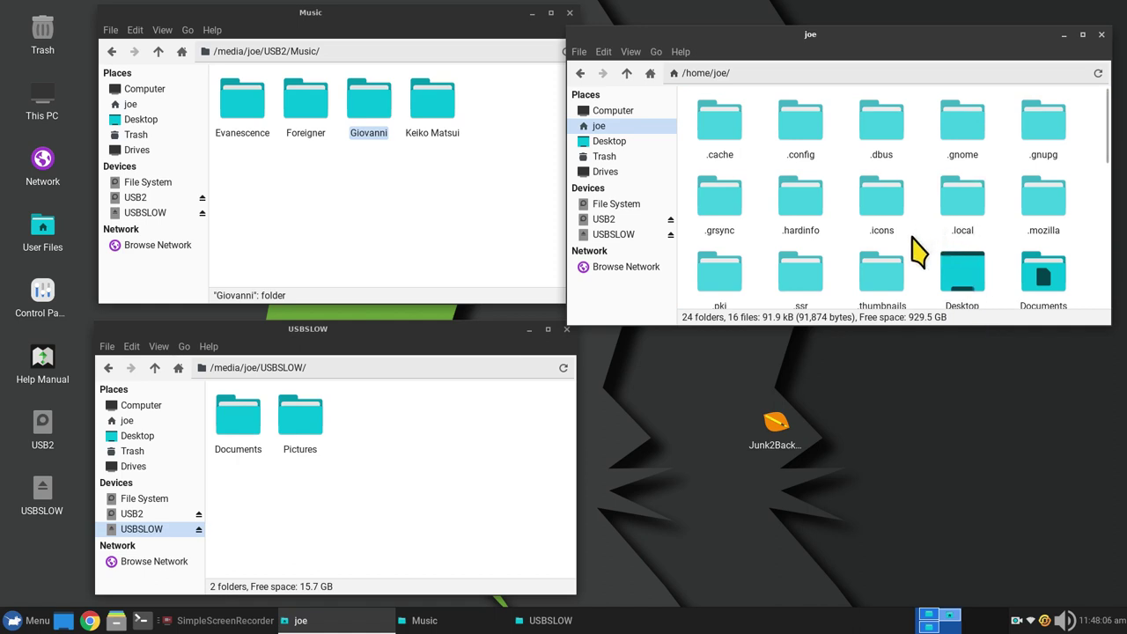
{"action": "key", "text": "ctrl+h"}
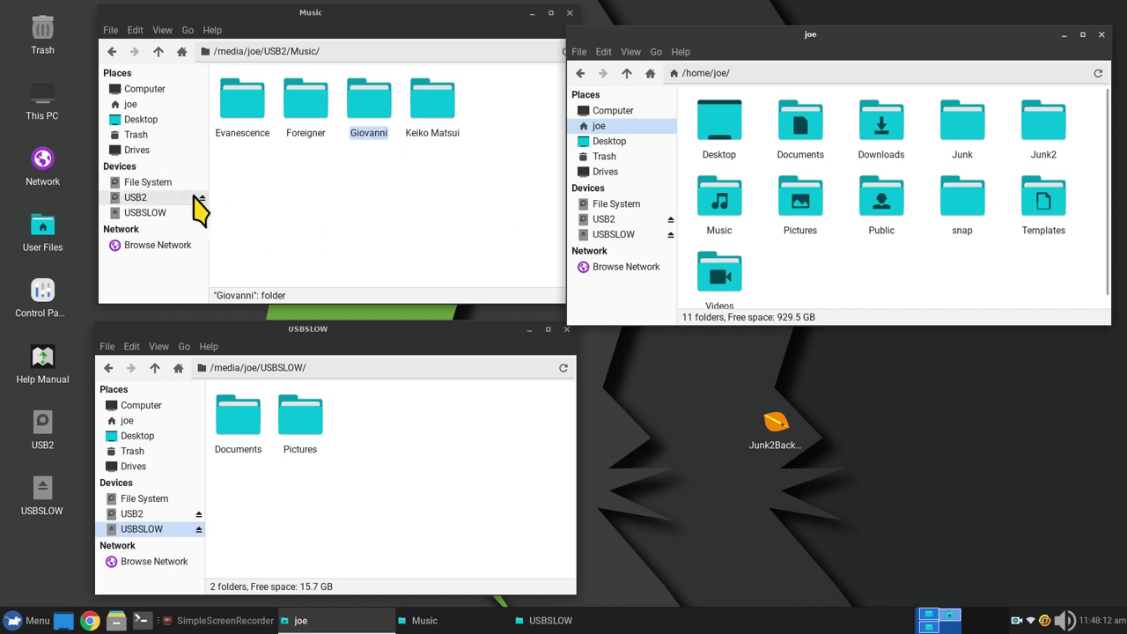
- Close the home window and delete the Documents and Pictures folders from USBSLOW
{"action": "left_click", "coordinate": [134, 200]}
{"action": "left_click", "coordinate": [141, 214]}
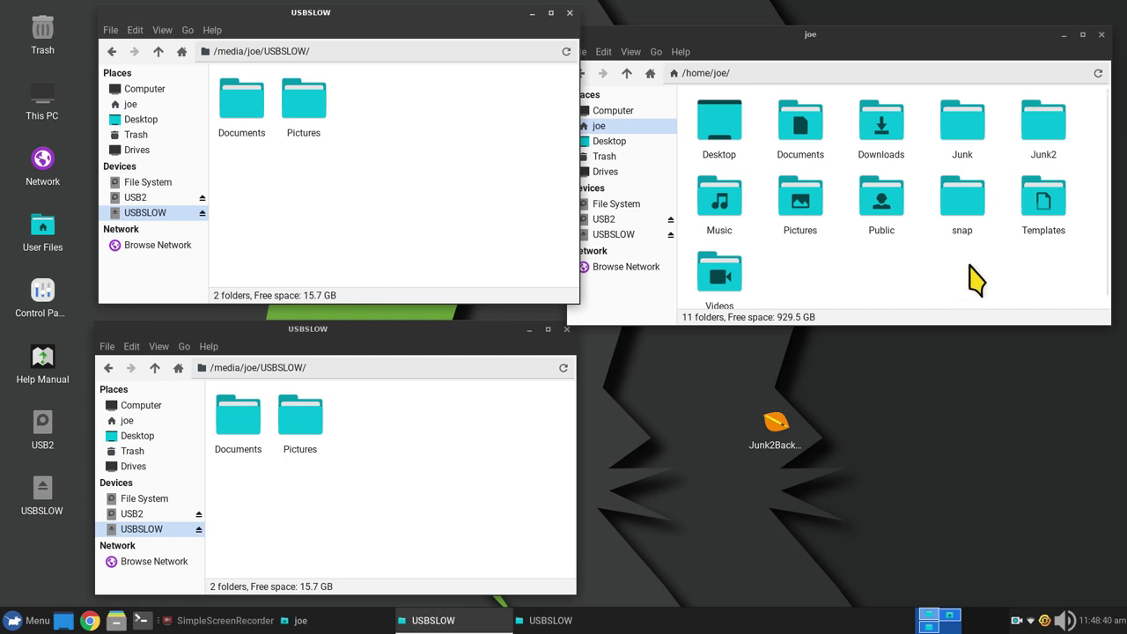
{"action": "left_click", "coordinate": [1102, 35]}
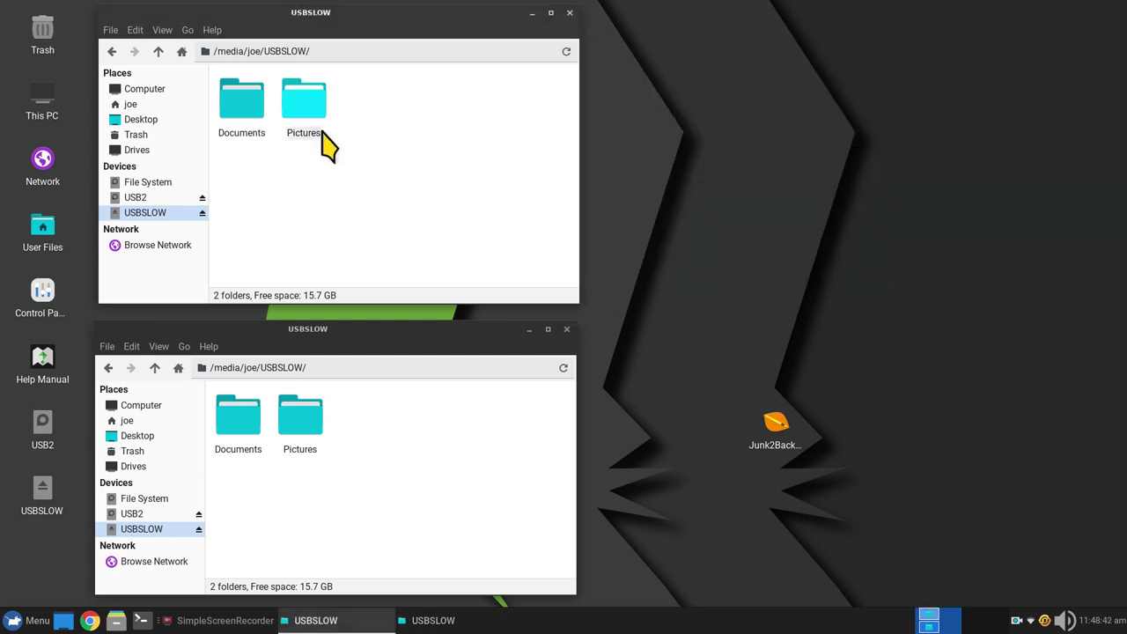
{"action": "left_click_drag", "start_coordinate": [437, 64], "coordinate": [233, 181]}
{"action": "key", "text": "Delete"}
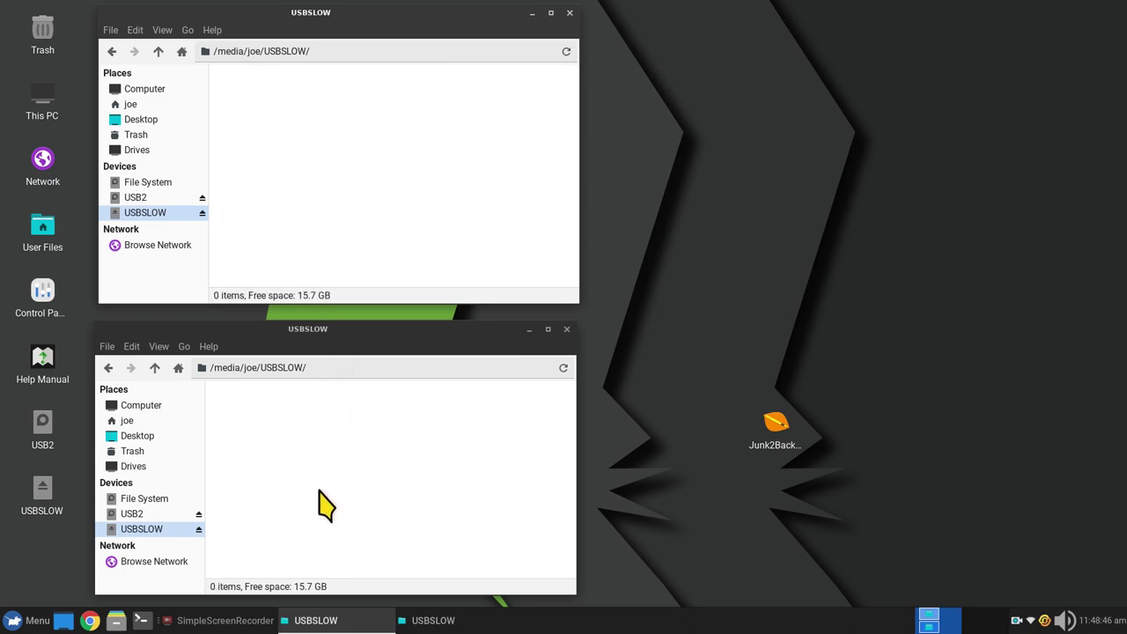
- Delete the Junk2 and Music folders from USB2
{"action": "left_click", "coordinate": [168, 197]}
{"action": "left_click_drag", "start_coordinate": [365, 95], "coordinate": [206, 171]}
{"action": "key", "text": "Delete"}
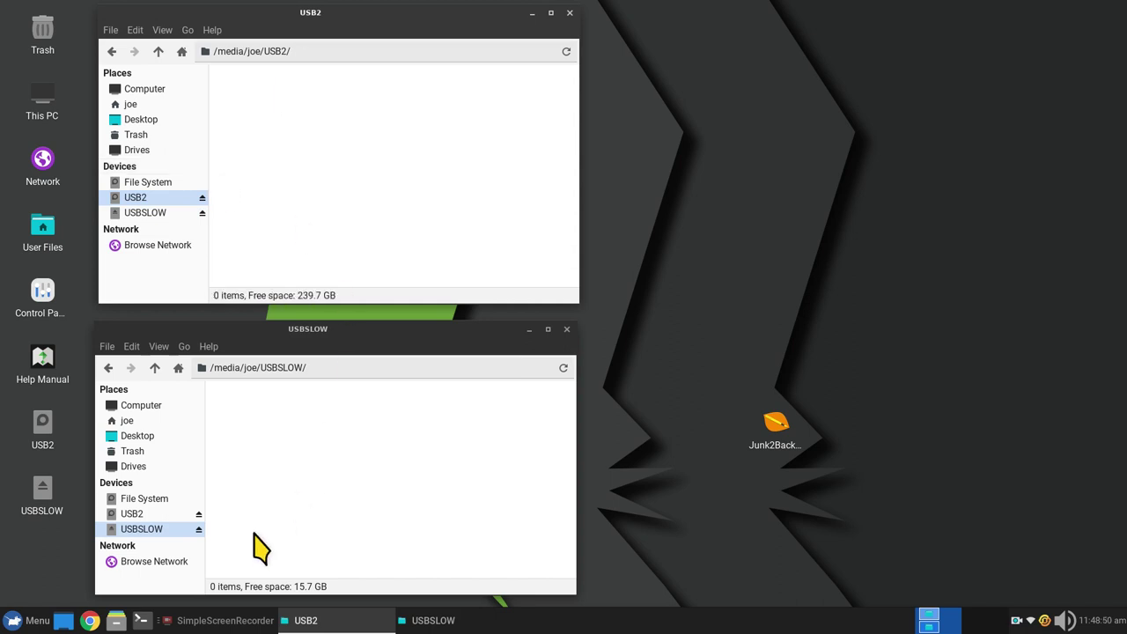
- Launch Grsync by searching 'grsync' in the application menu
{"action": "left_click", "coordinate": [12, 622]}
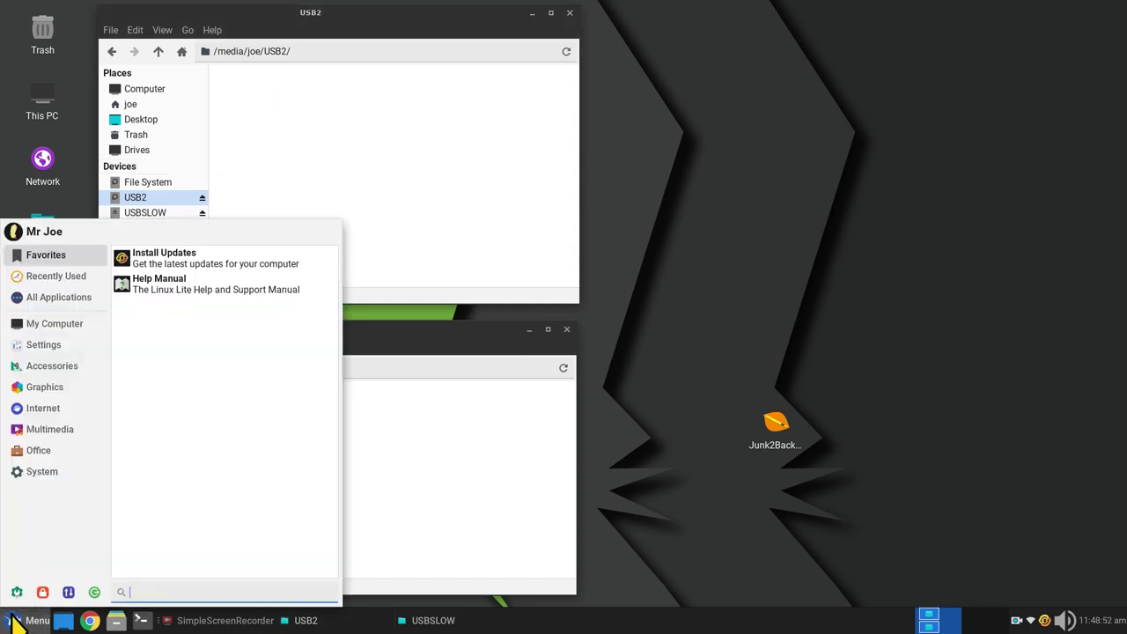
{"action": "type", "text": "gr"}
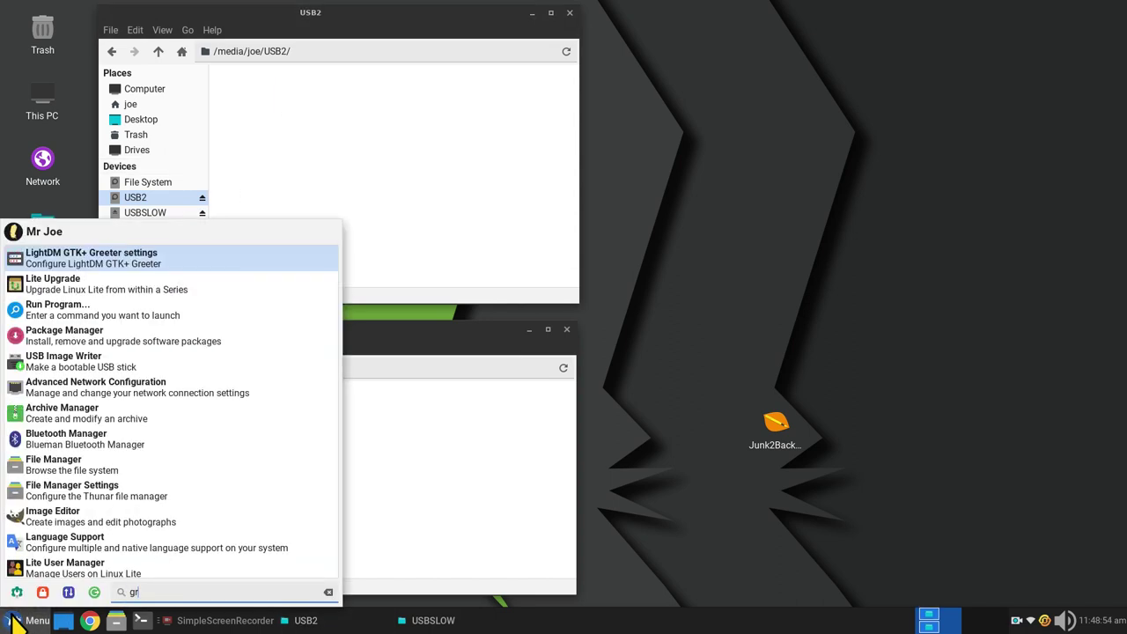
{"action": "type", "text": "sync"}
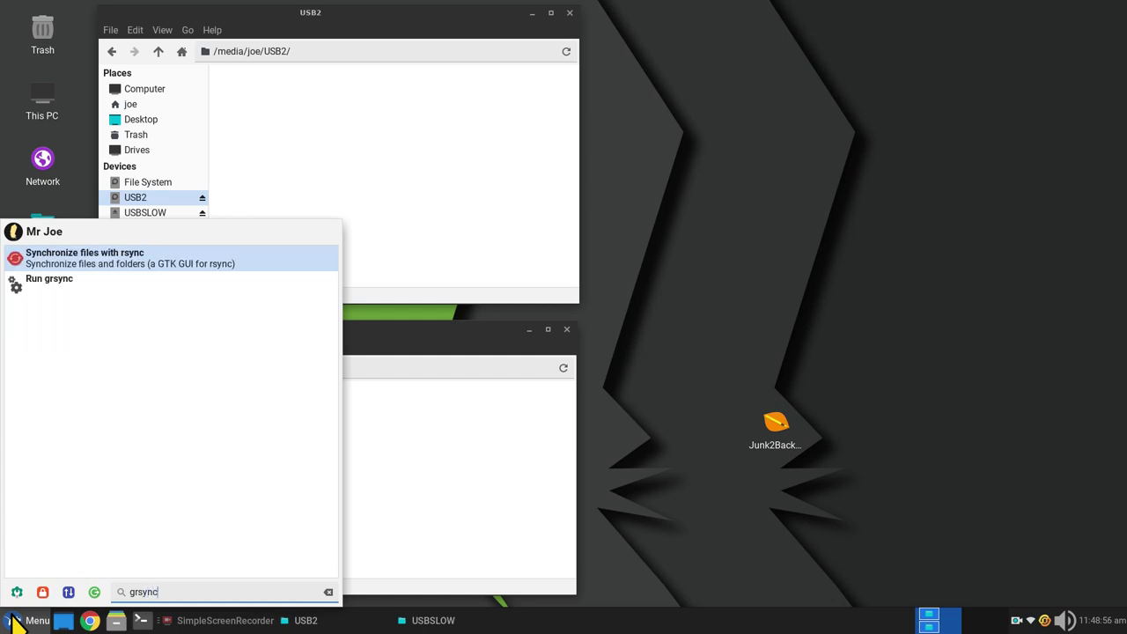
{"action": "left_click", "coordinate": [150, 269]}
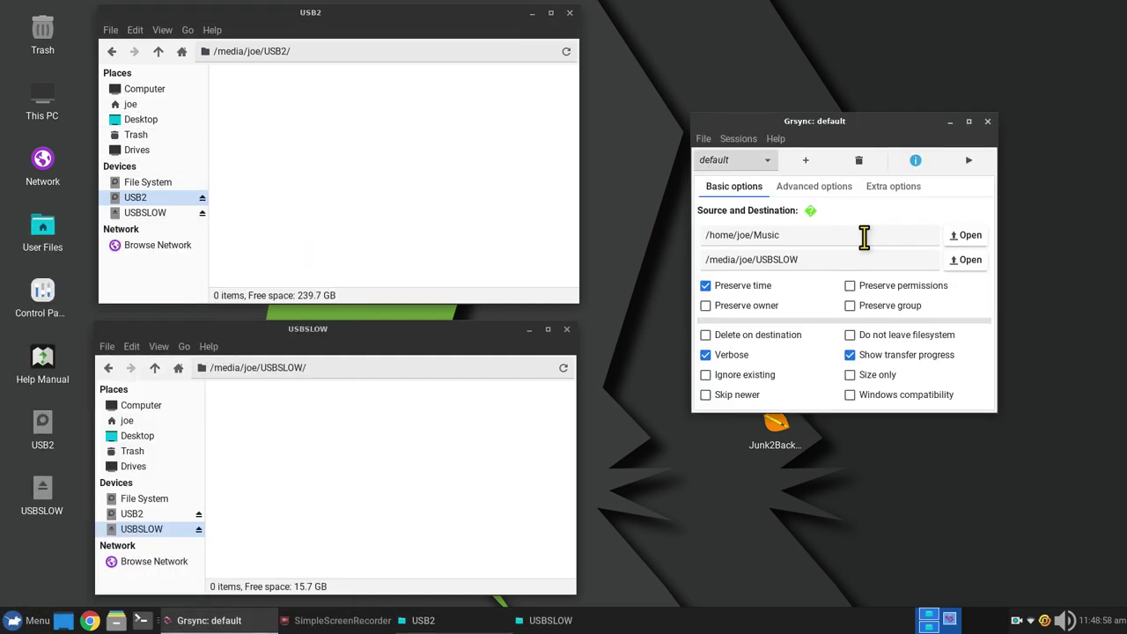
- Move Grsync, show its About box with version 1.3.0, and open a terminal
{"action": "left_click_drag", "start_coordinate": [867, 121], "coordinate": [897, 76]}
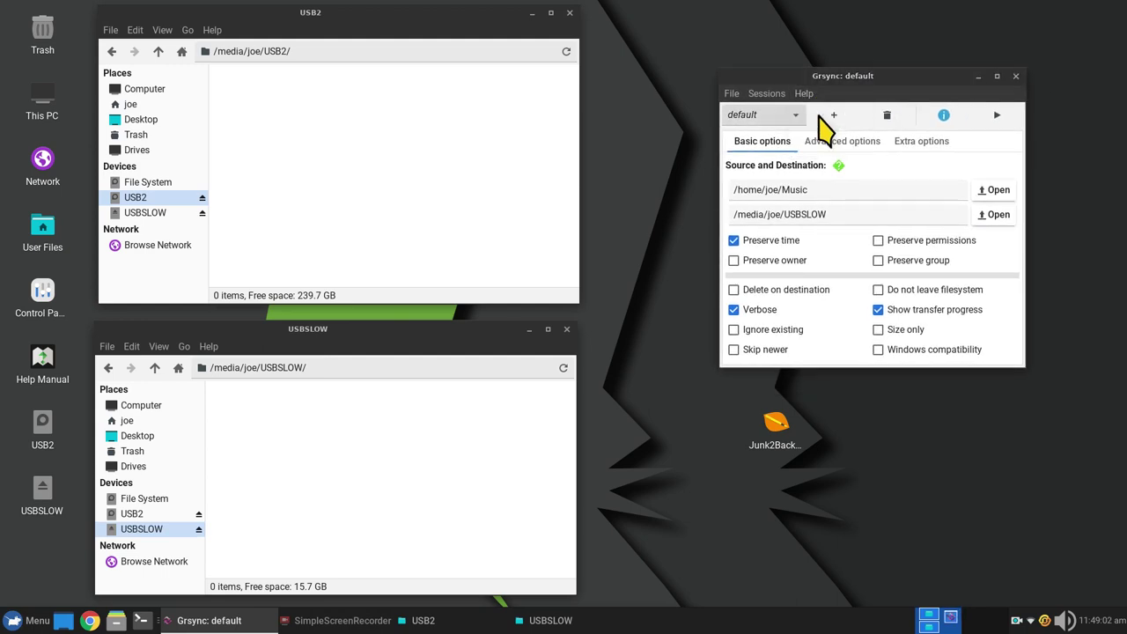
{"action": "left_click", "coordinate": [944, 115]}
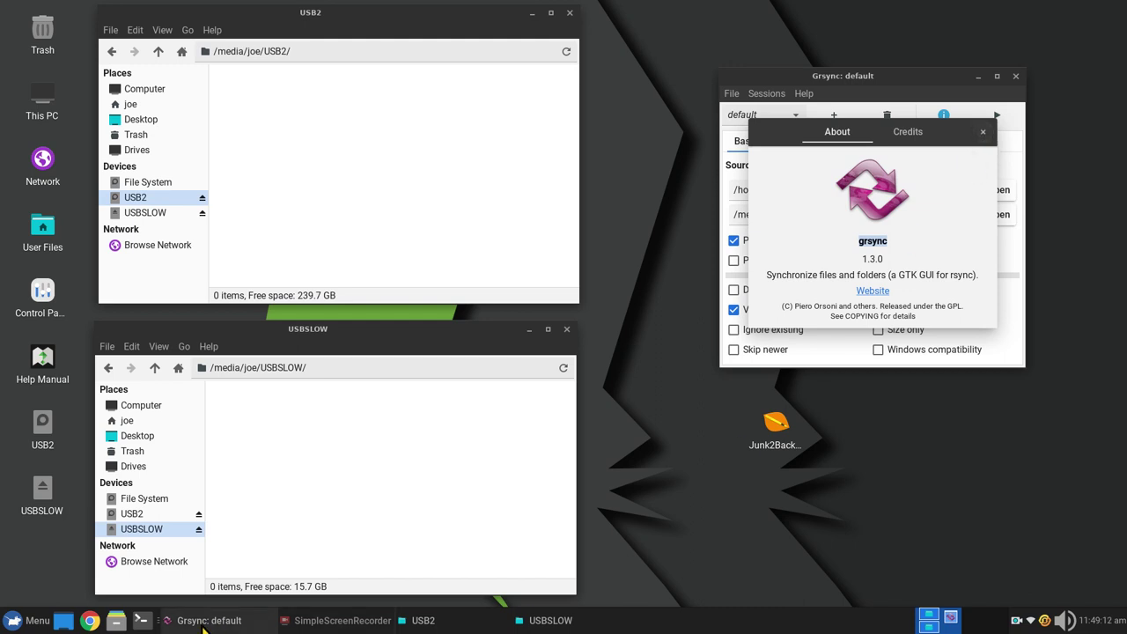
{"action": "left_click", "coordinate": [141, 621]}
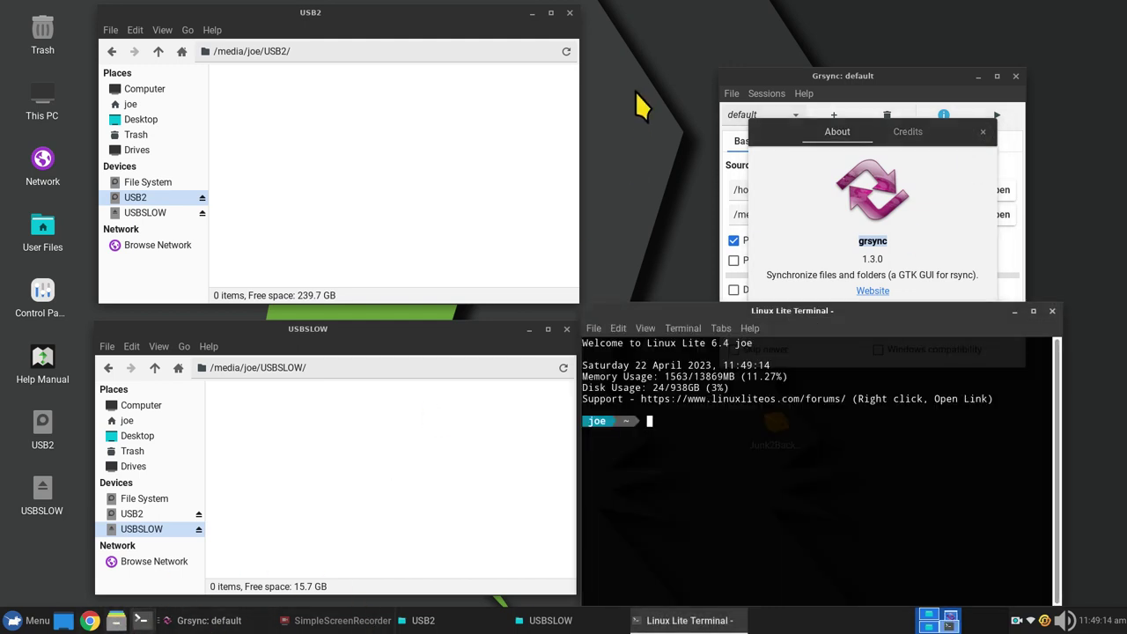
- Run 'history', highlight the 'sudo apt install grsync' line, then close the terminal
{"action": "left_click_drag", "start_coordinate": [768, 318], "coordinate": [608, 201]}
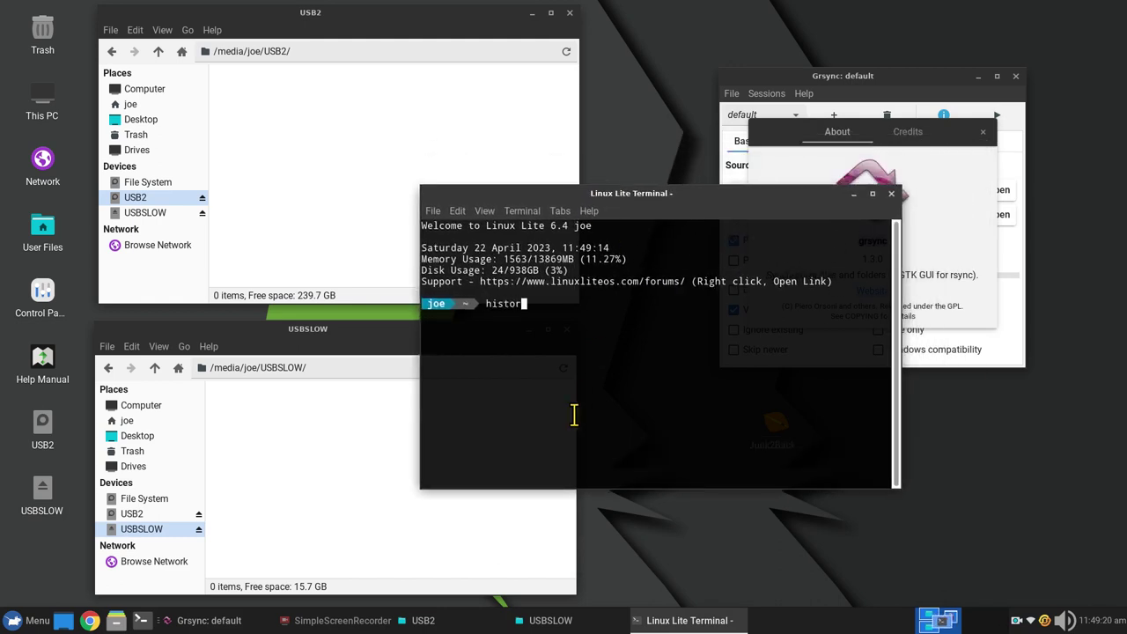
{"action": "type", "text": "history"}
{"action": "key", "text": "Return"}
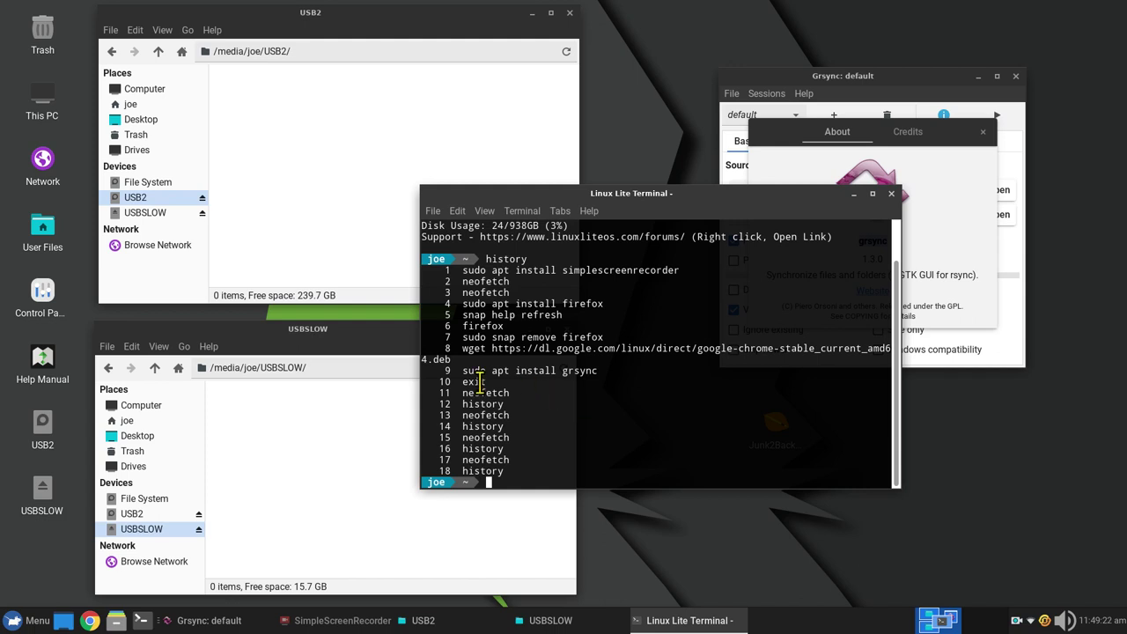
{"action": "left_click_drag", "start_coordinate": [457, 372], "coordinate": [618, 371]}
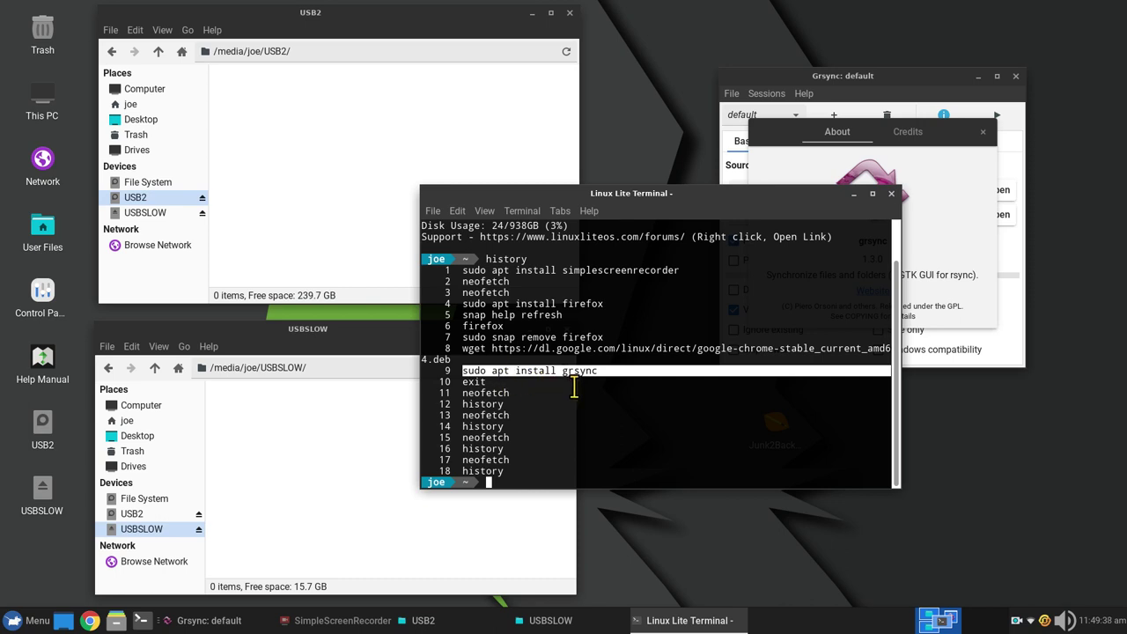
{"action": "left_click", "coordinate": [891, 193]}
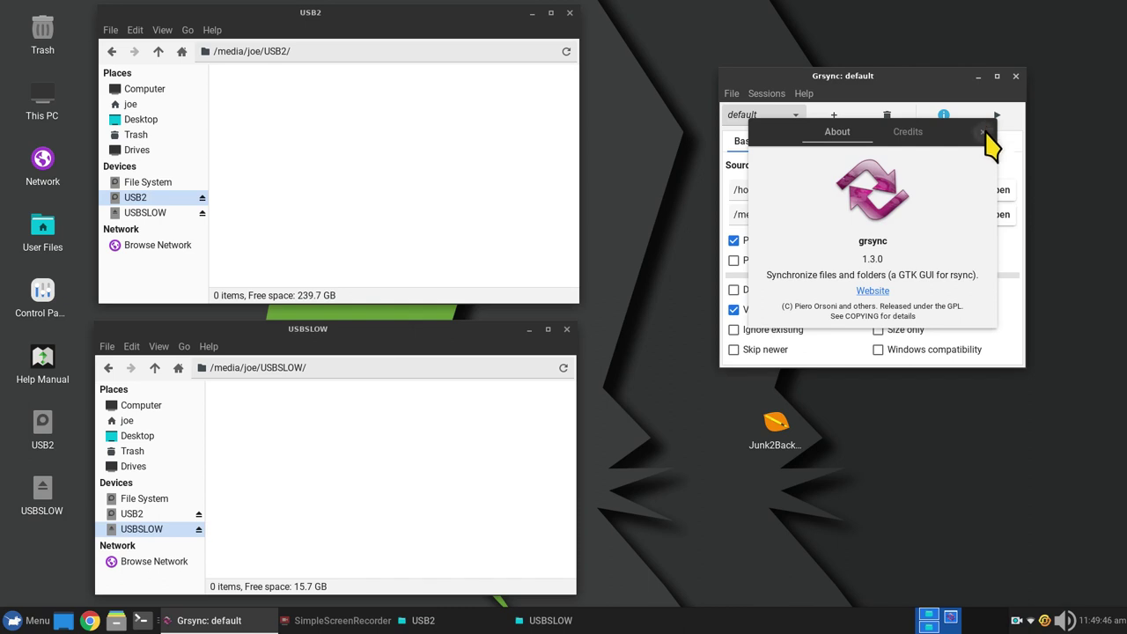
- Close the About box and clear both the source and destination paths
{"action": "left_click", "coordinate": [984, 132]}
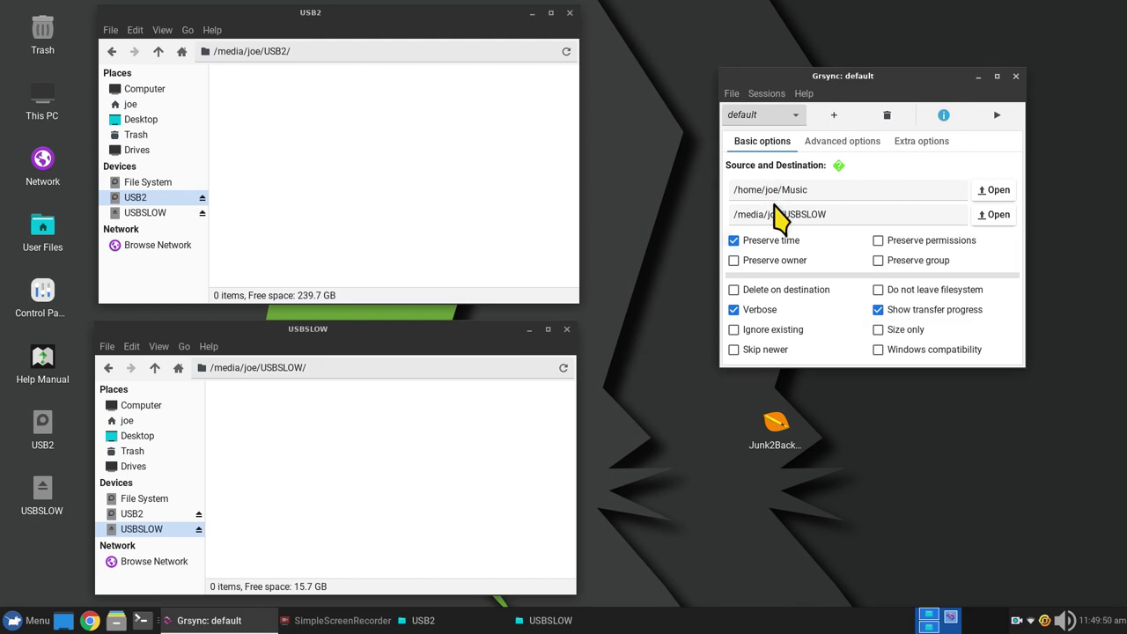
{"action": "left_click_drag", "start_coordinate": [863, 188], "coordinate": [710, 194]}
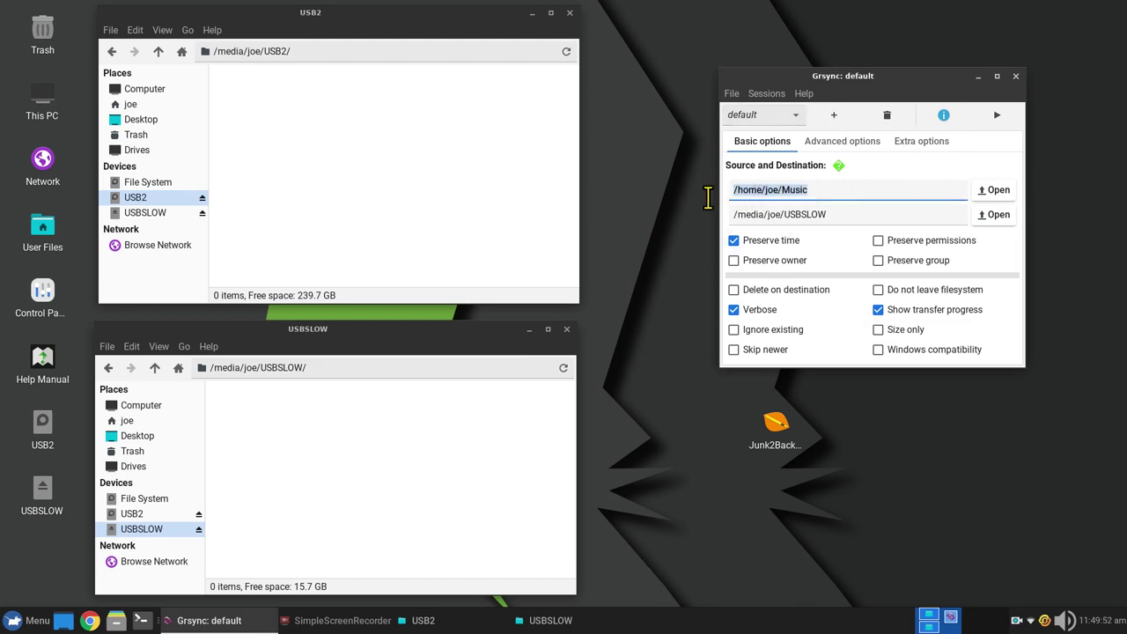
{"action": "key", "text": "BackSpace"}
{"action": "left_click_drag", "start_coordinate": [869, 214], "coordinate": [728, 214]}
{"action": "key", "text": "BackSpace"}
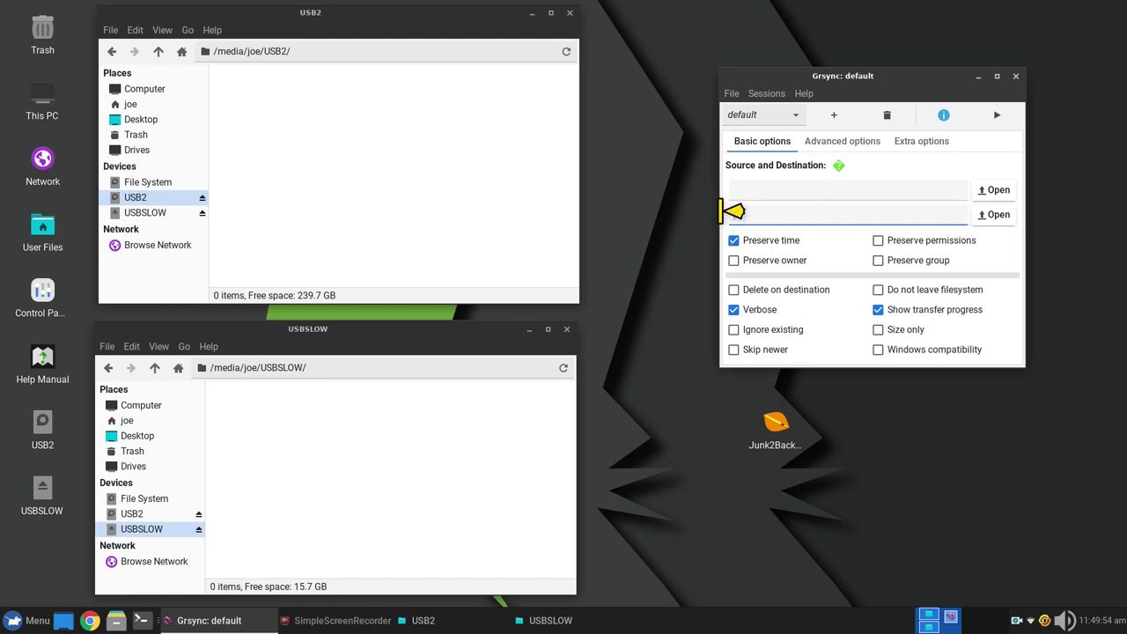
- Check the saved sessions list without switching, and reposition the Grsync window
{"action": "left_click_drag", "start_coordinate": [854, 80], "coordinate": [720, 91]}
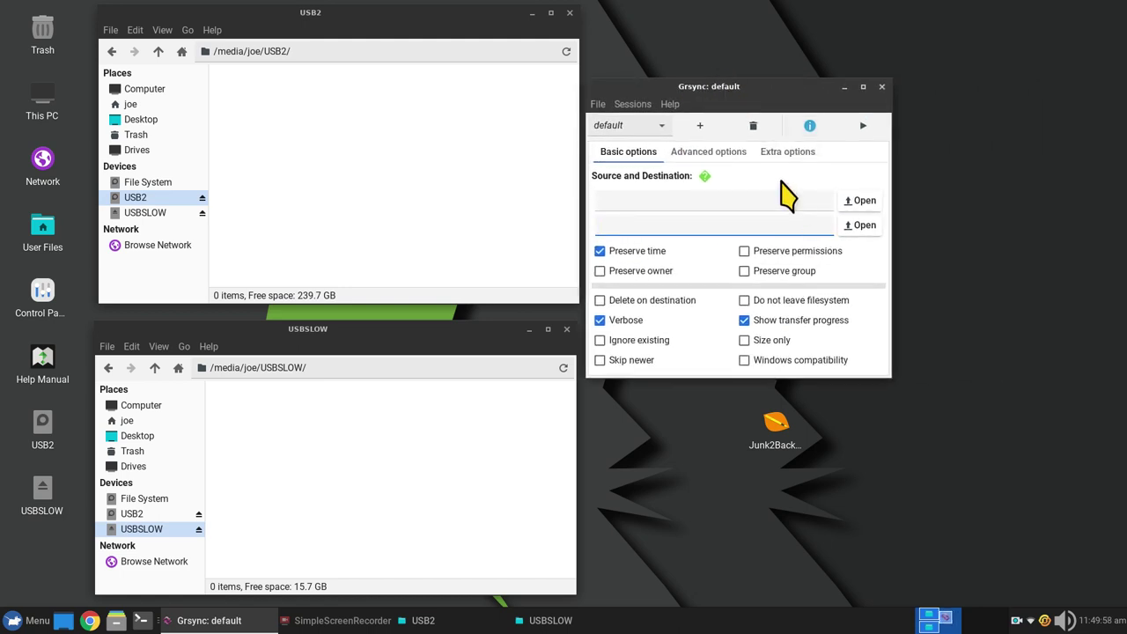
{"action": "left_click", "coordinate": [663, 128]}
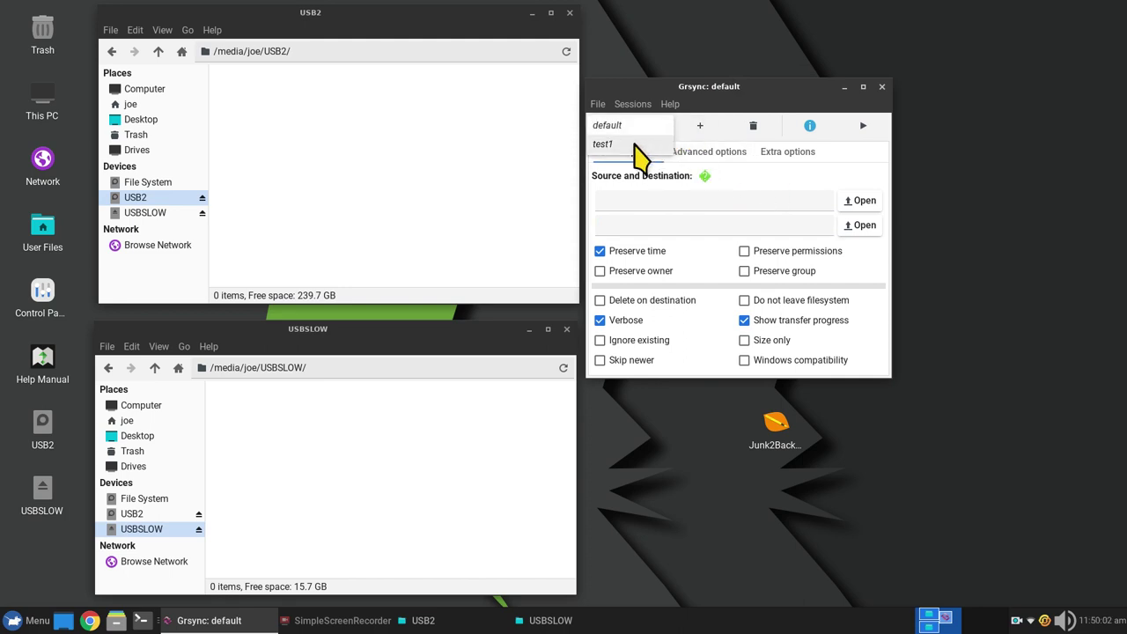
{"action": "left_click", "coordinate": [786, 187]}
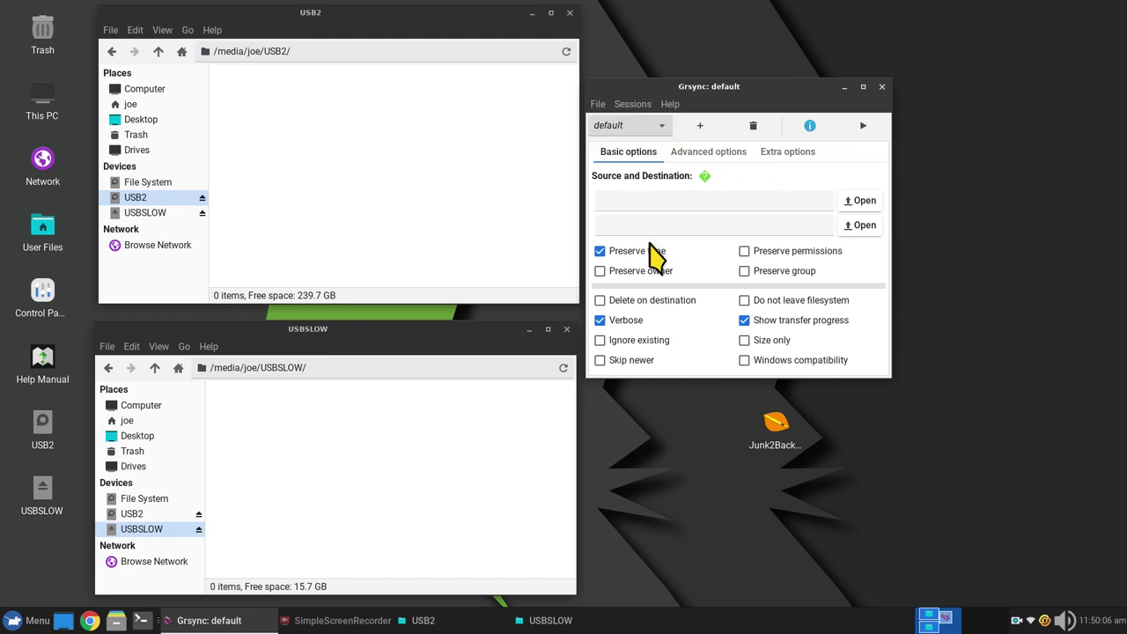
{"action": "left_click_drag", "start_coordinate": [786, 86], "coordinate": [914, 98]}
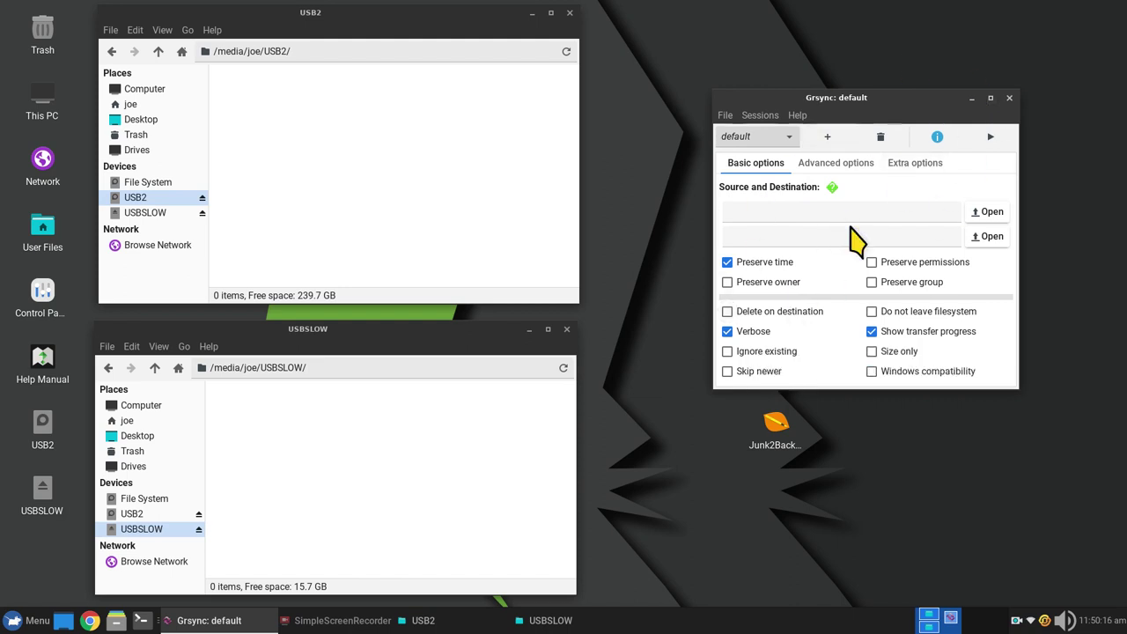
{"action": "left_click_drag", "start_coordinate": [892, 98], "coordinate": [854, 90]}
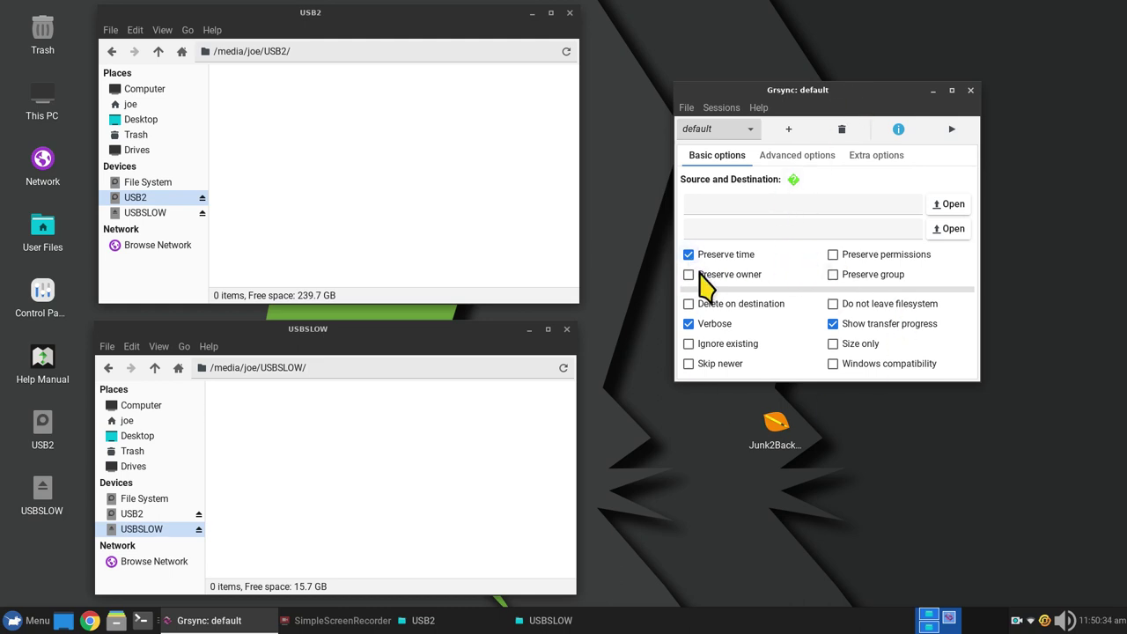
{"action": "left_click", "coordinate": [6, 622]}
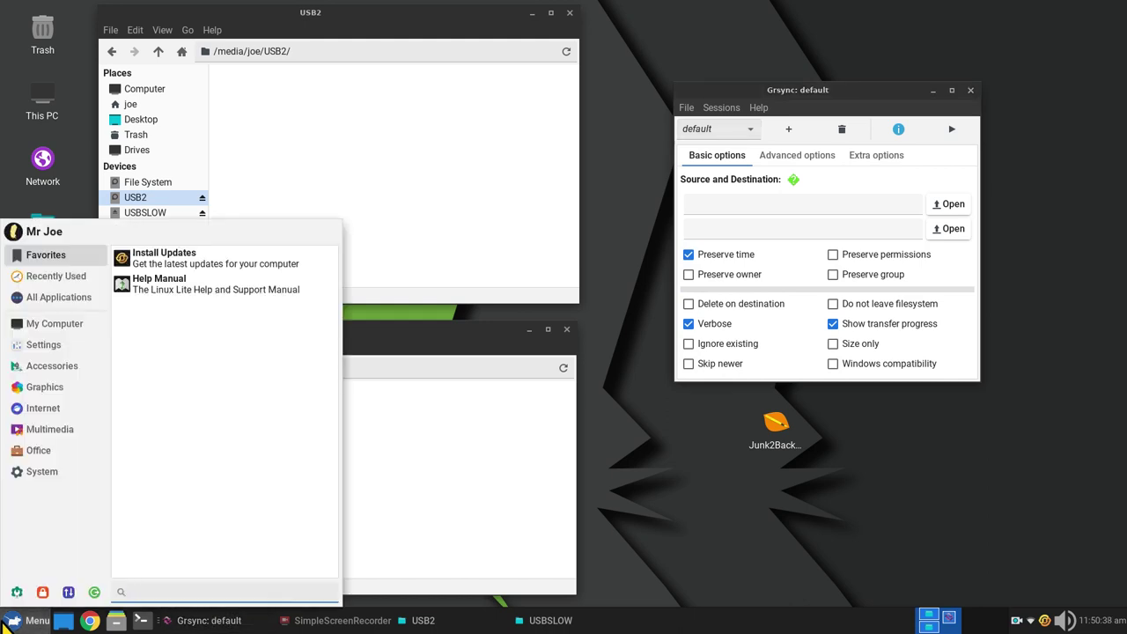
{"action": "type", "text": "sc"}
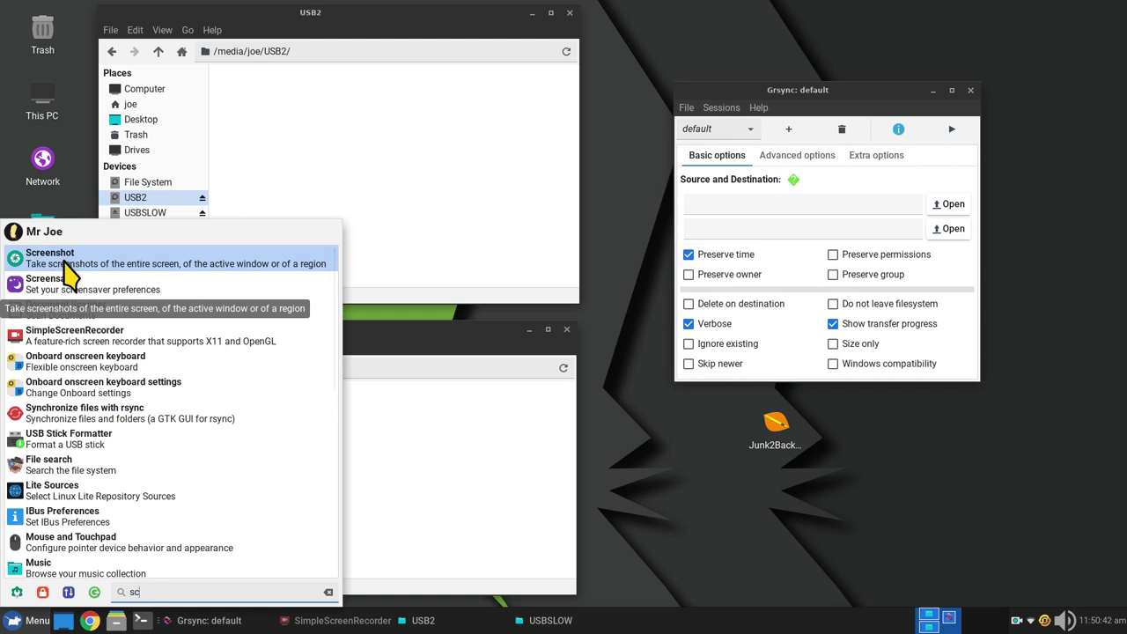
{"action": "left_click", "coordinate": [63, 264]}
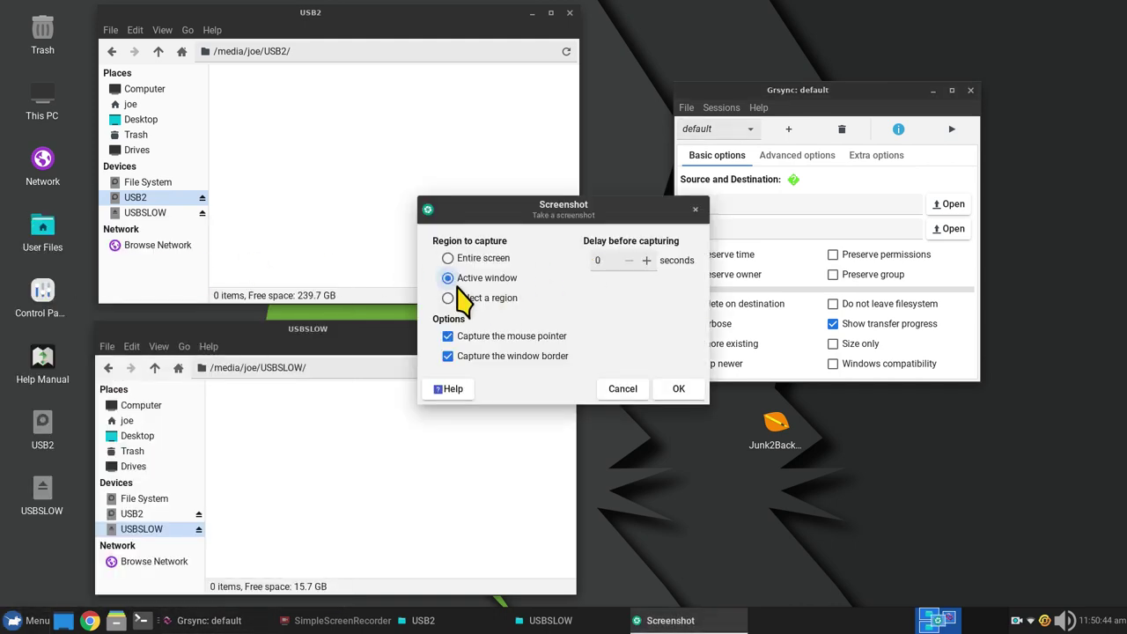
{"action": "left_click", "coordinate": [627, 388]}
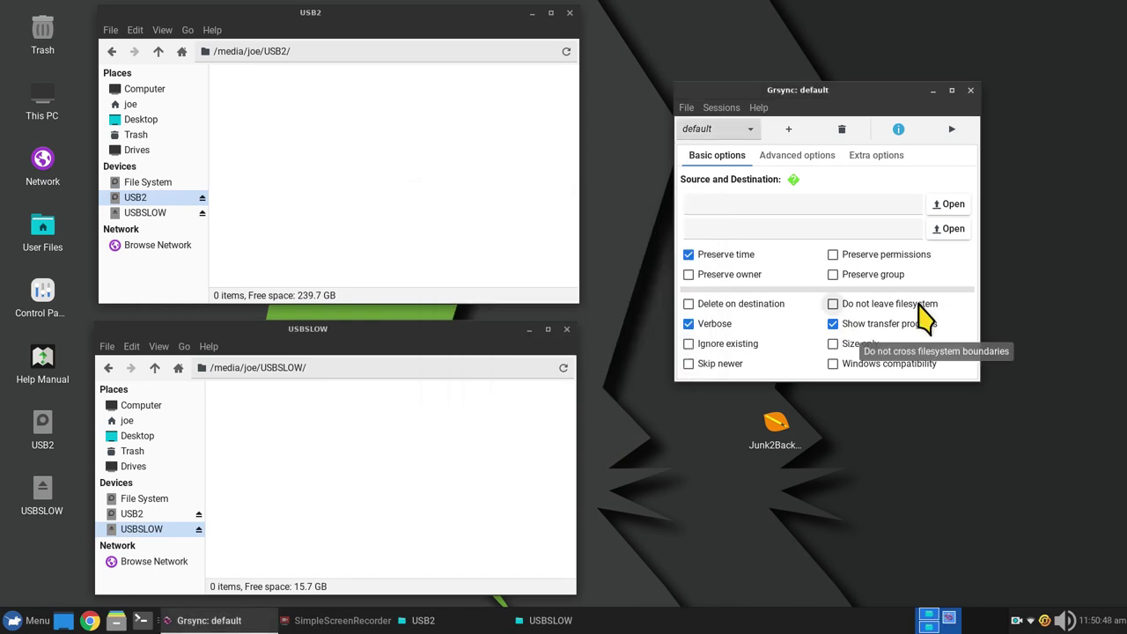
- Review the Advanced and Extra options tabs, return to Basic options, and open the session actions menu
{"action": "left_click", "coordinate": [821, 156]}
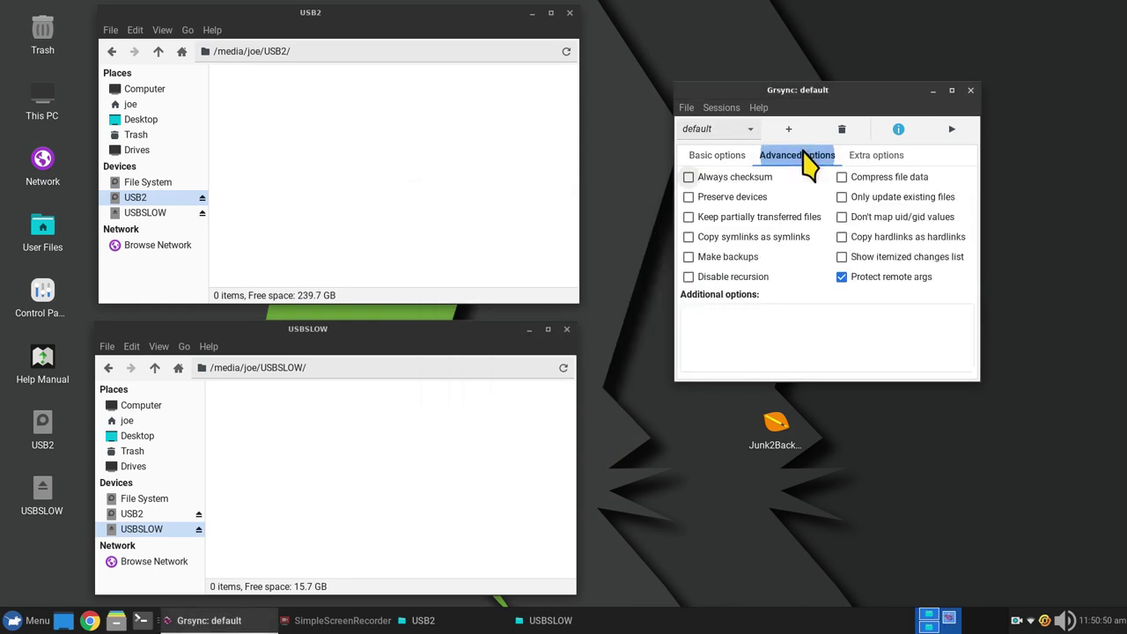
{"action": "left_click", "coordinate": [881, 160]}
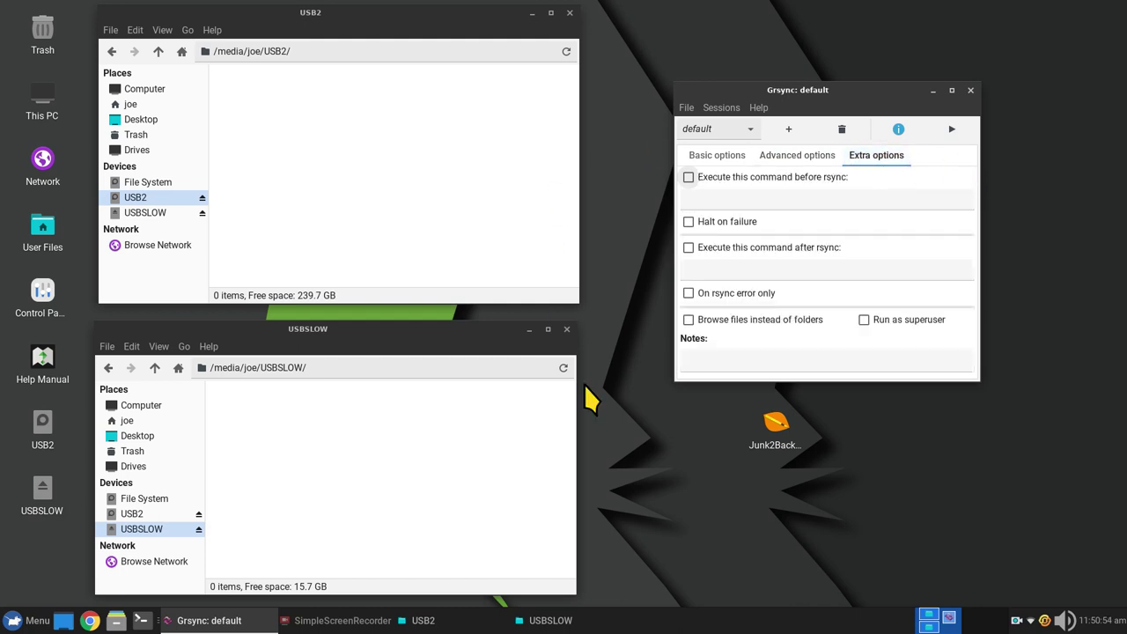
{"action": "left_click", "coordinate": [779, 161]}
{"action": "left_click", "coordinate": [713, 157]}
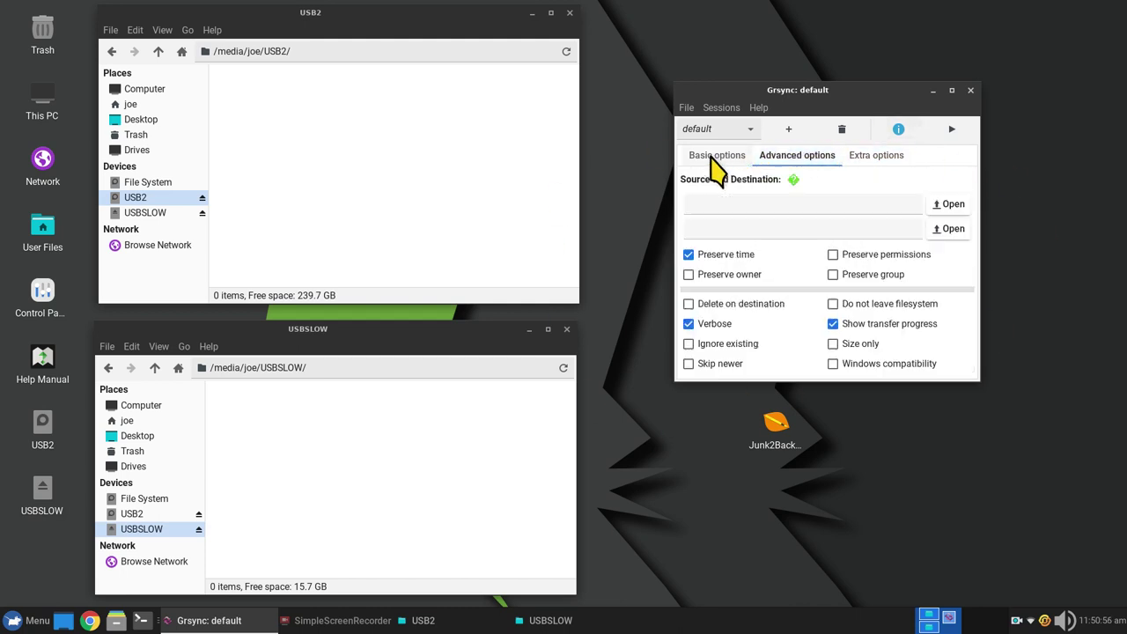
{"action": "left_click", "coordinate": [686, 107]}
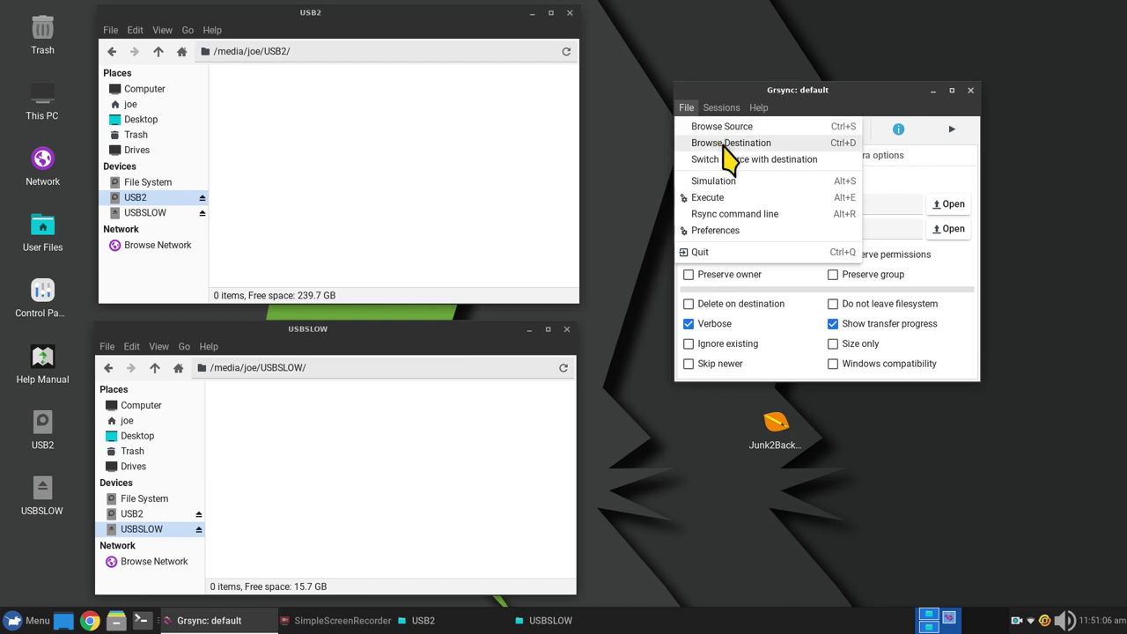
- Preview the session's rsync command line (rsync -r -t -v --progress -s), then close it
{"action": "left_click", "coordinate": [745, 219]}
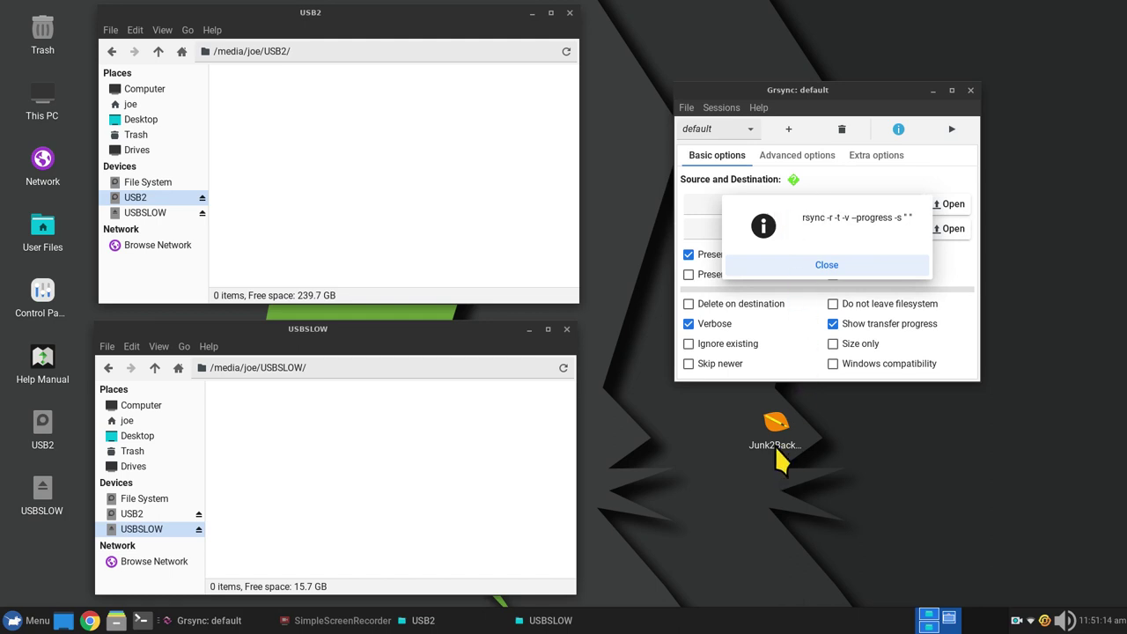
{"action": "left_click_drag", "start_coordinate": [784, 201], "coordinate": [653, 433]}
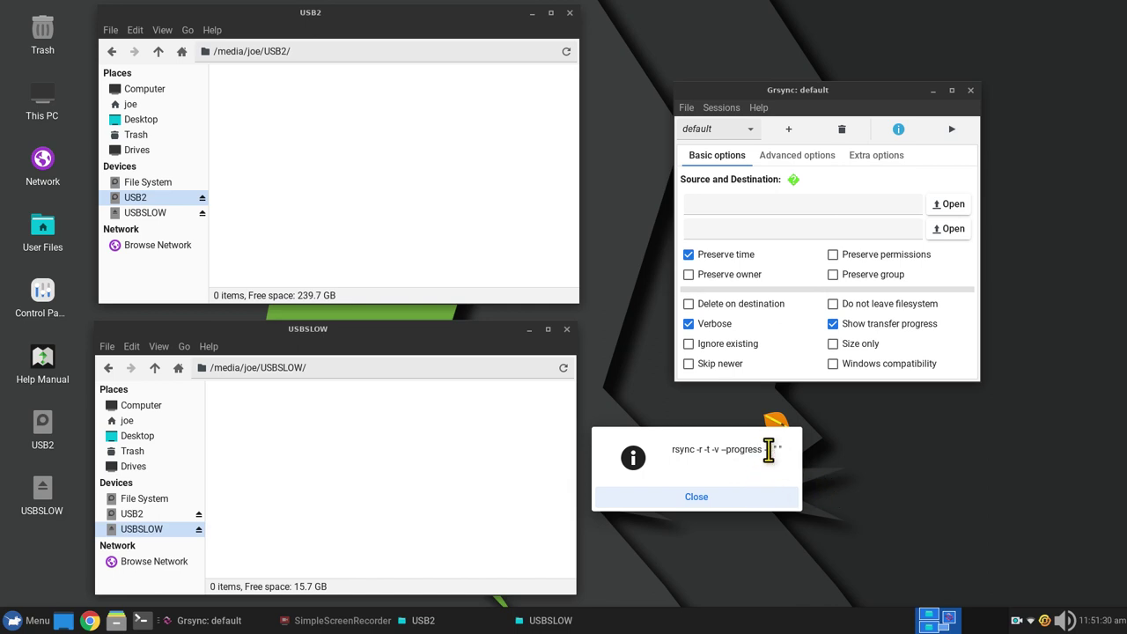
{"action": "left_click_drag", "start_coordinate": [773, 449], "coordinate": [659, 453]}
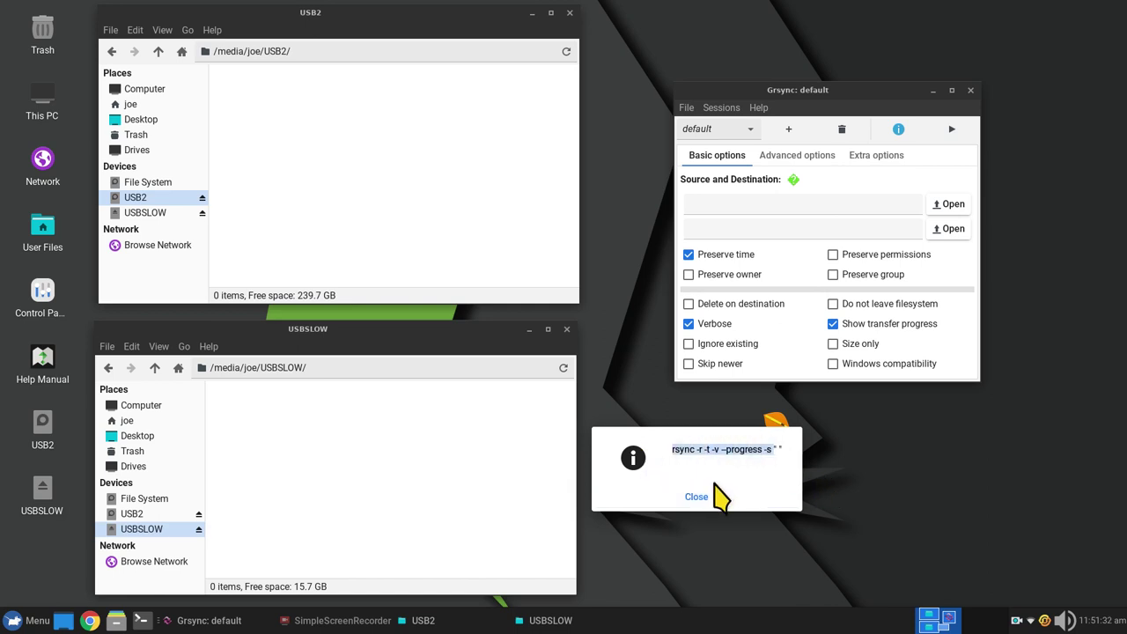
{"action": "left_click", "coordinate": [696, 499]}
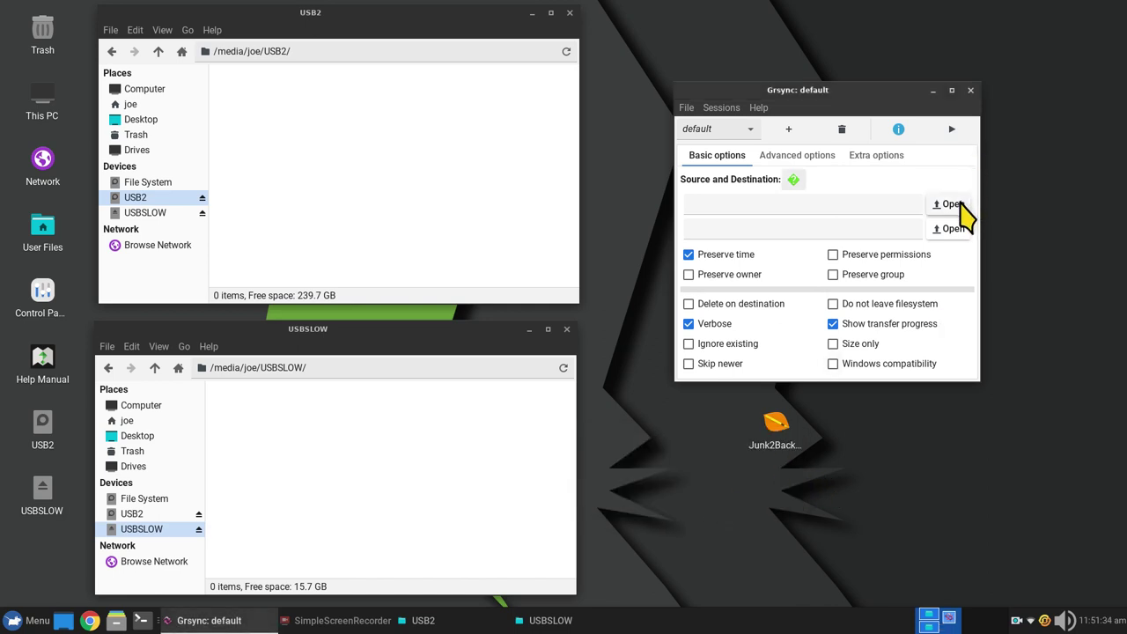
{"action": "left_click", "coordinate": [686, 108]}
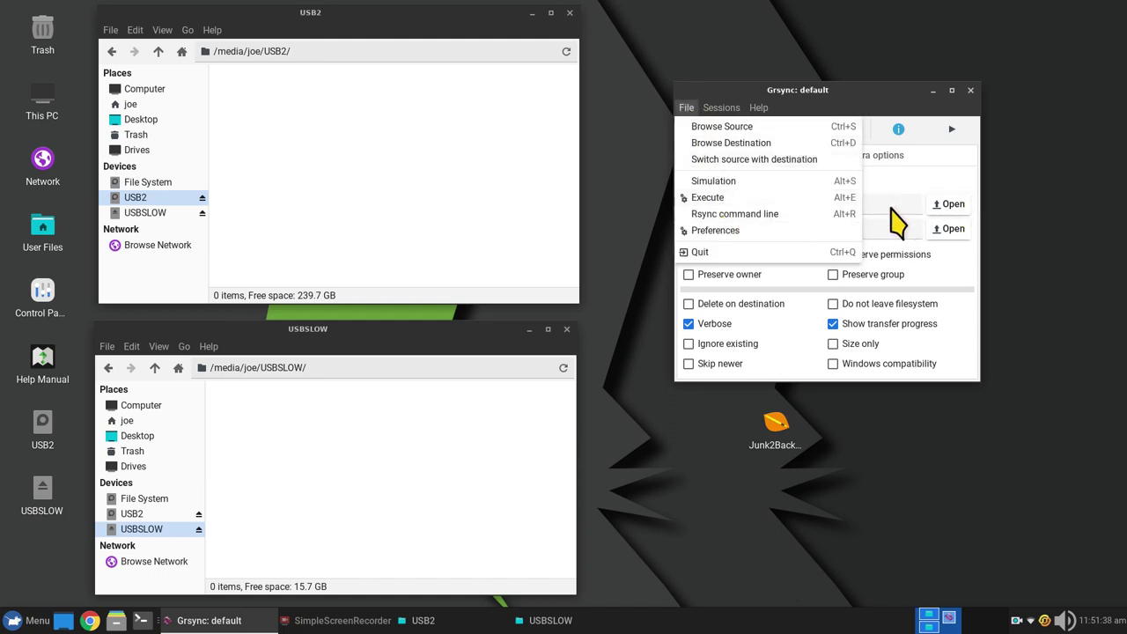
- Open Grsync preferences, cancel them unchanged, and bring up the Sessions menu
{"action": "left_click", "coordinate": [744, 231]}
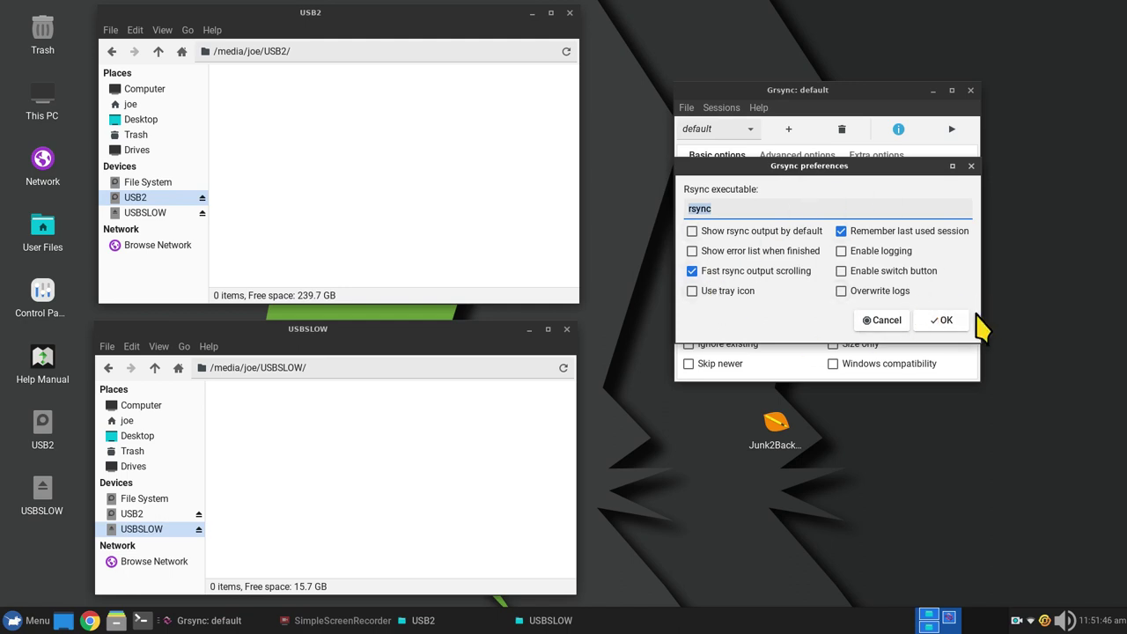
{"action": "left_click", "coordinate": [882, 321]}
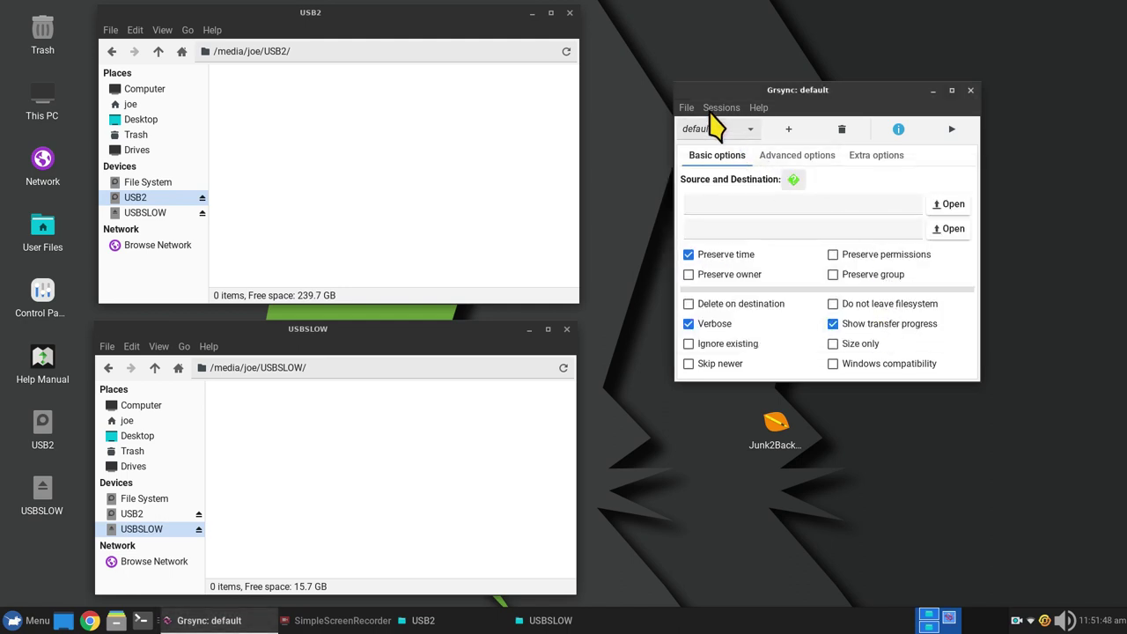
{"action": "left_click", "coordinate": [686, 107]}
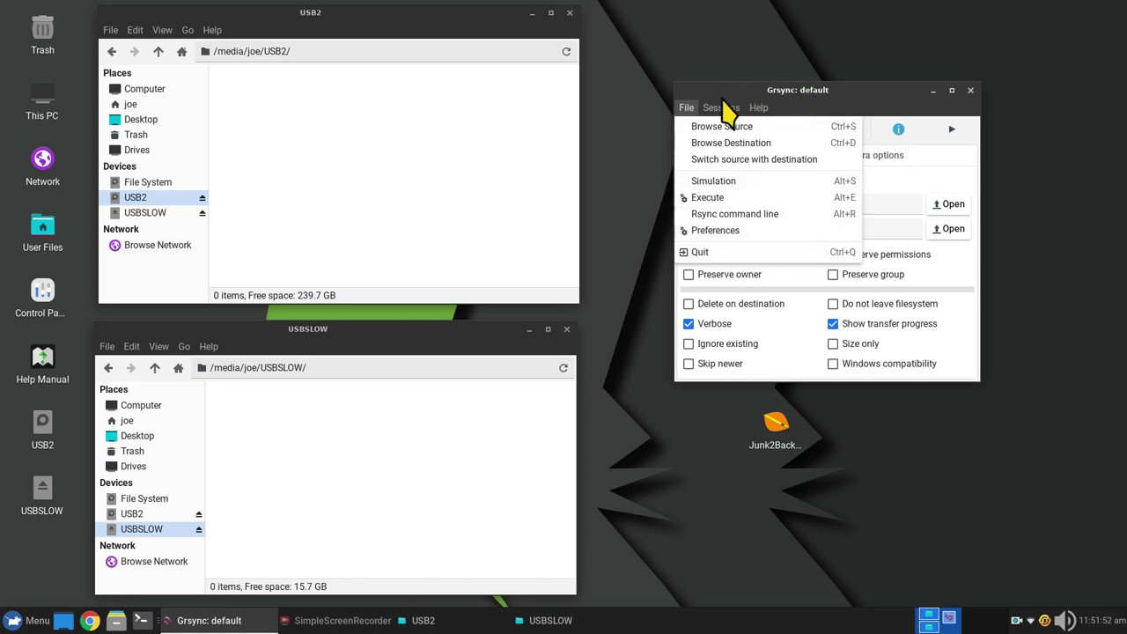
{"action": "mouse_move", "coordinate": [722, 108]}
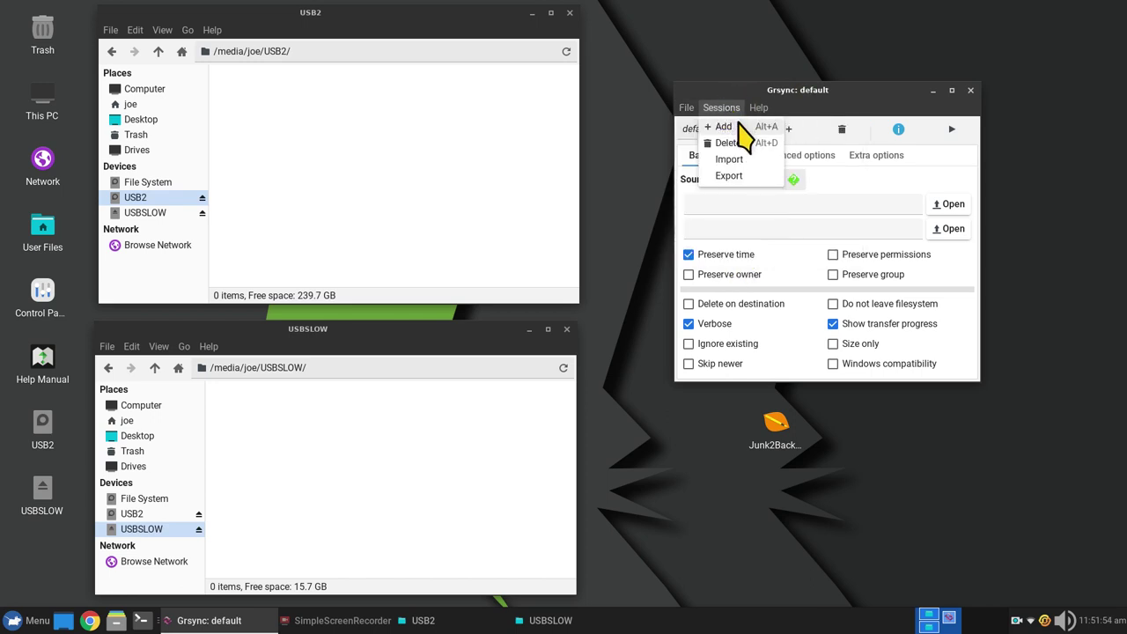
- Cancel adding a new session and select test1 from the session dropdown
{"action": "left_click", "coordinate": [869, 206]}
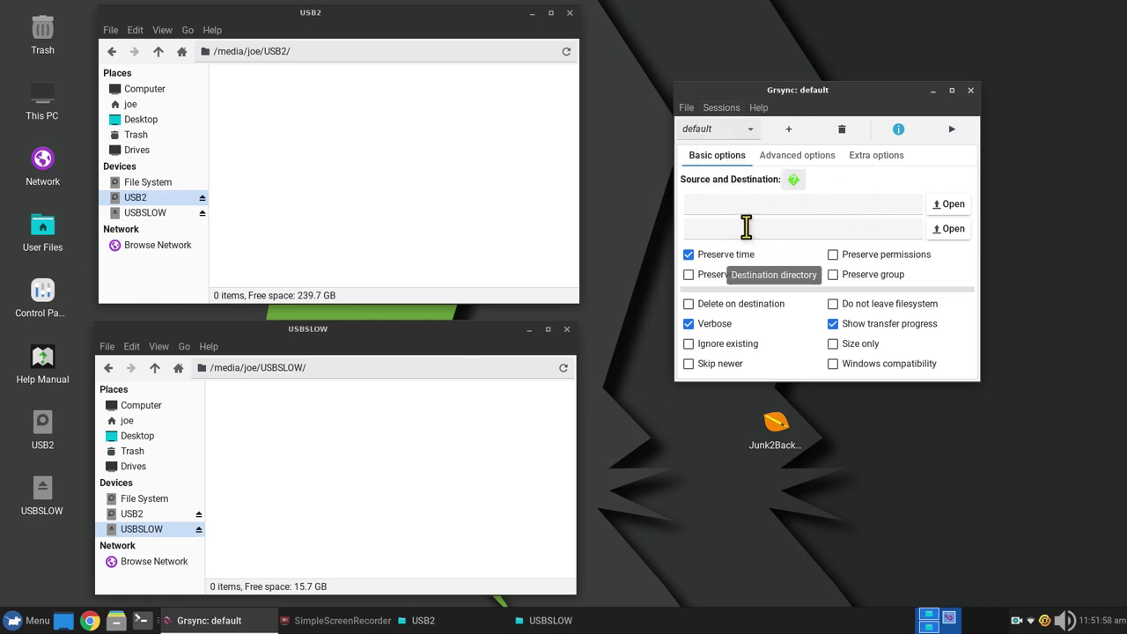
{"action": "left_click", "coordinate": [789, 131]}
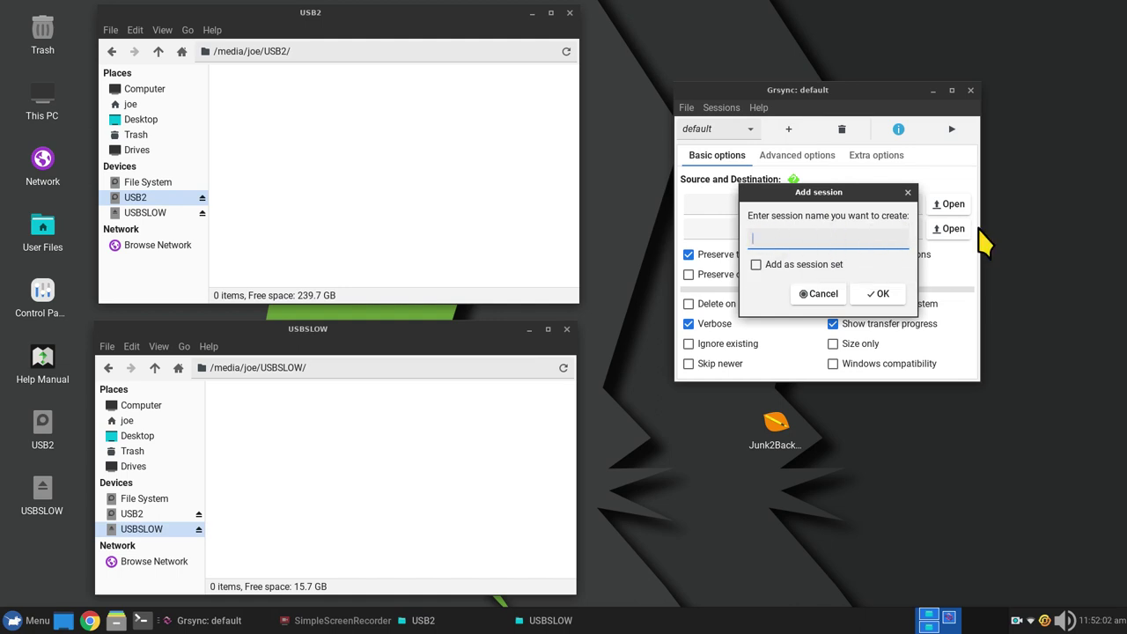
{"action": "left_click", "coordinate": [822, 295]}
{"action": "left_click", "coordinate": [747, 133]}
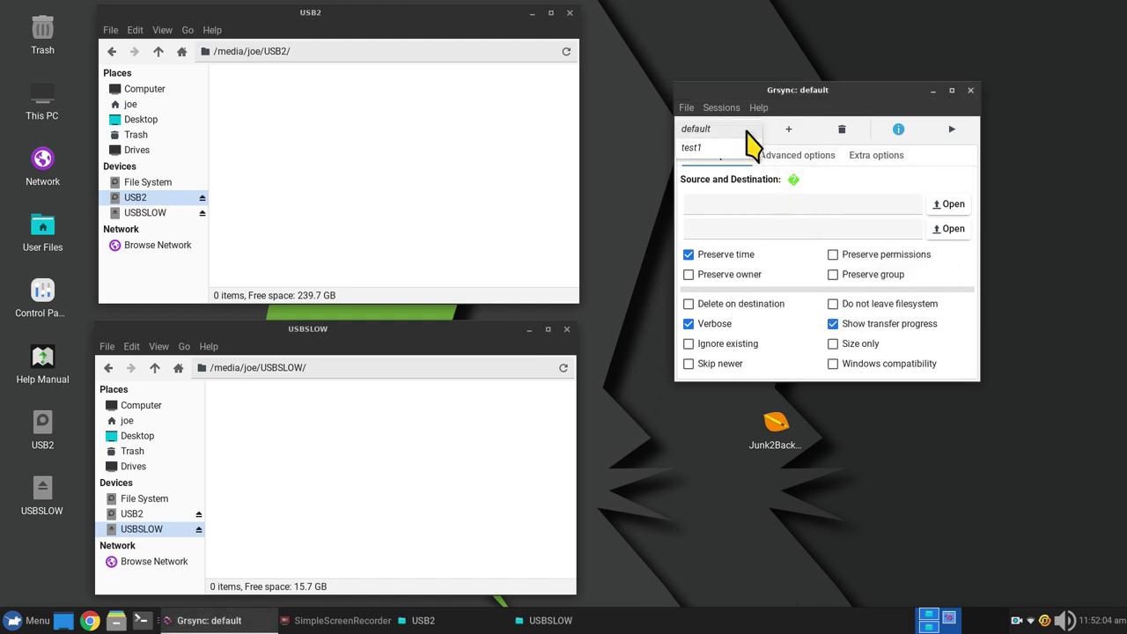
{"action": "left_click", "coordinate": [740, 147]}
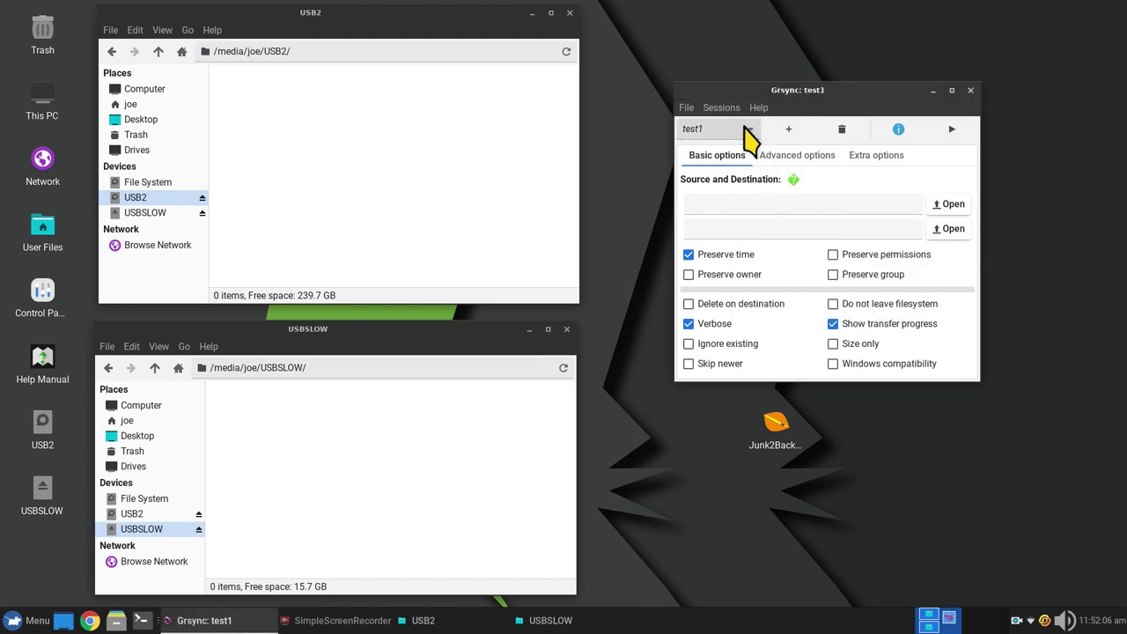
{"action": "left_click", "coordinate": [745, 130]}
{"action": "left_click", "coordinate": [751, 136]}
- Set source to /home/joe/Music and destination to /media/joe/USB2, then begin naming a new session
{"action": "left_click", "coordinate": [951, 205]}
{"action": "left_click", "coordinate": [573, 199]}
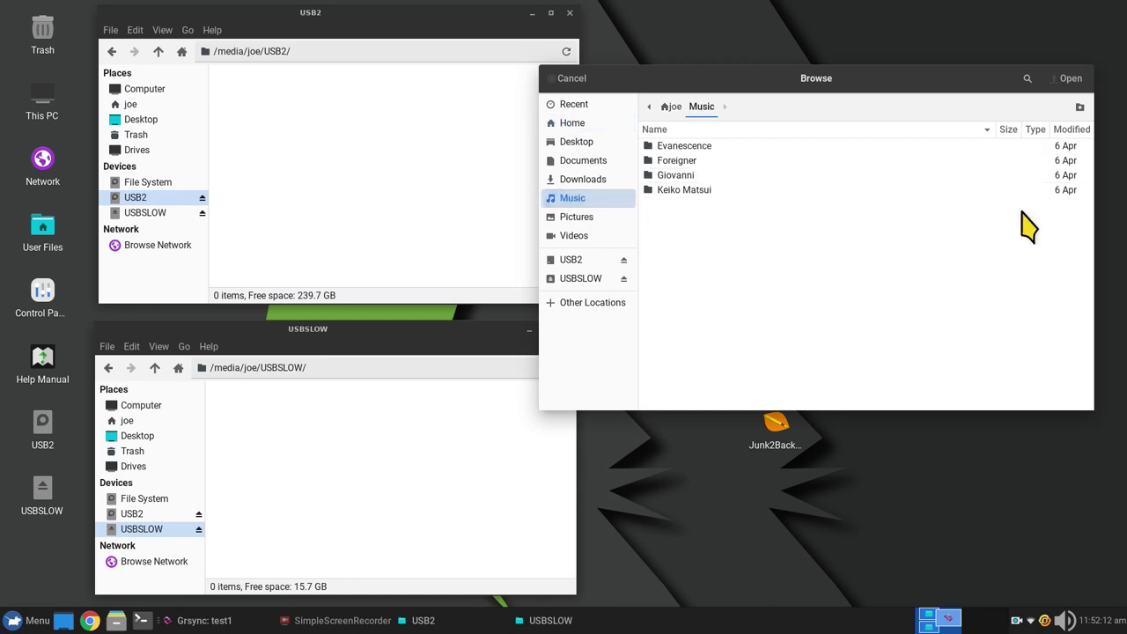
{"action": "left_click", "coordinate": [1071, 78]}
{"action": "left_click", "coordinate": [950, 227]}
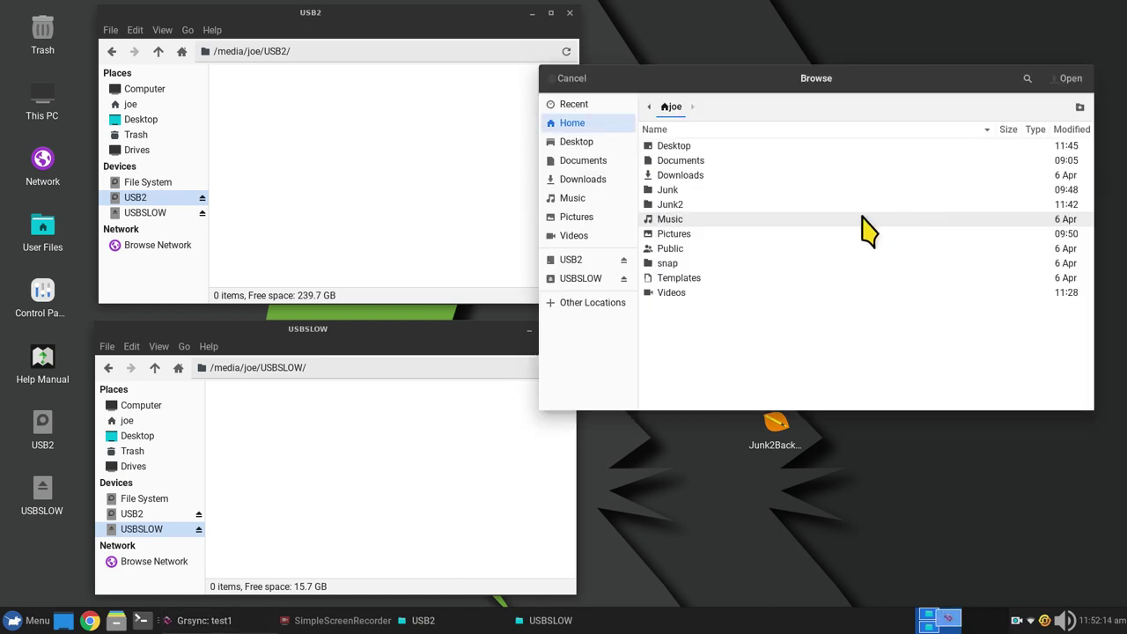
{"action": "left_click", "coordinate": [606, 262]}
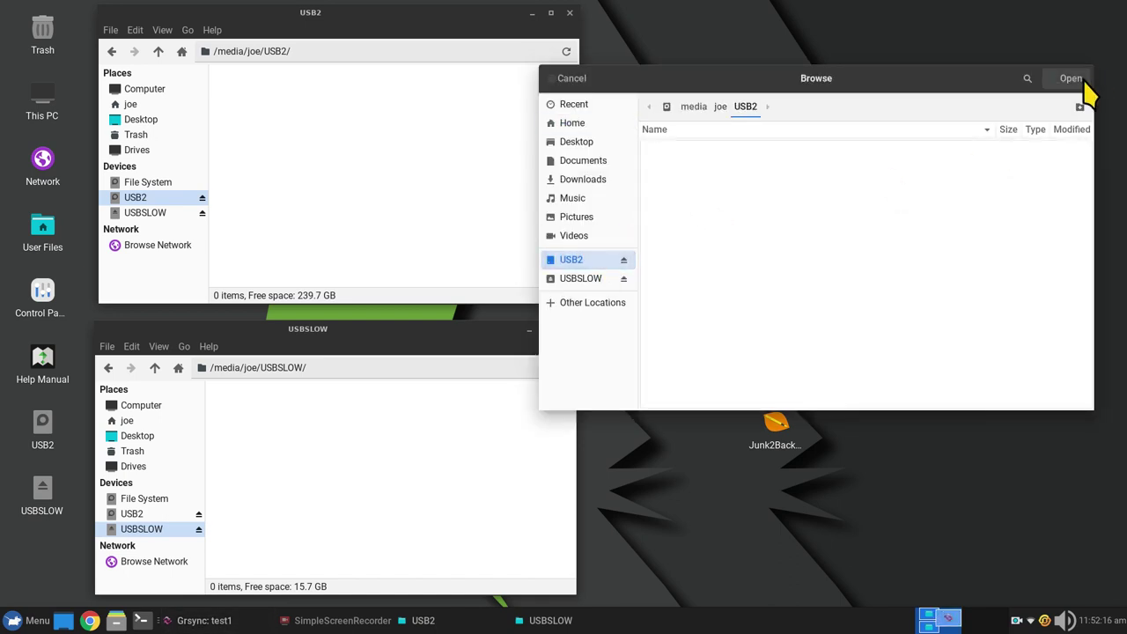
{"action": "left_click", "coordinate": [1073, 79]}
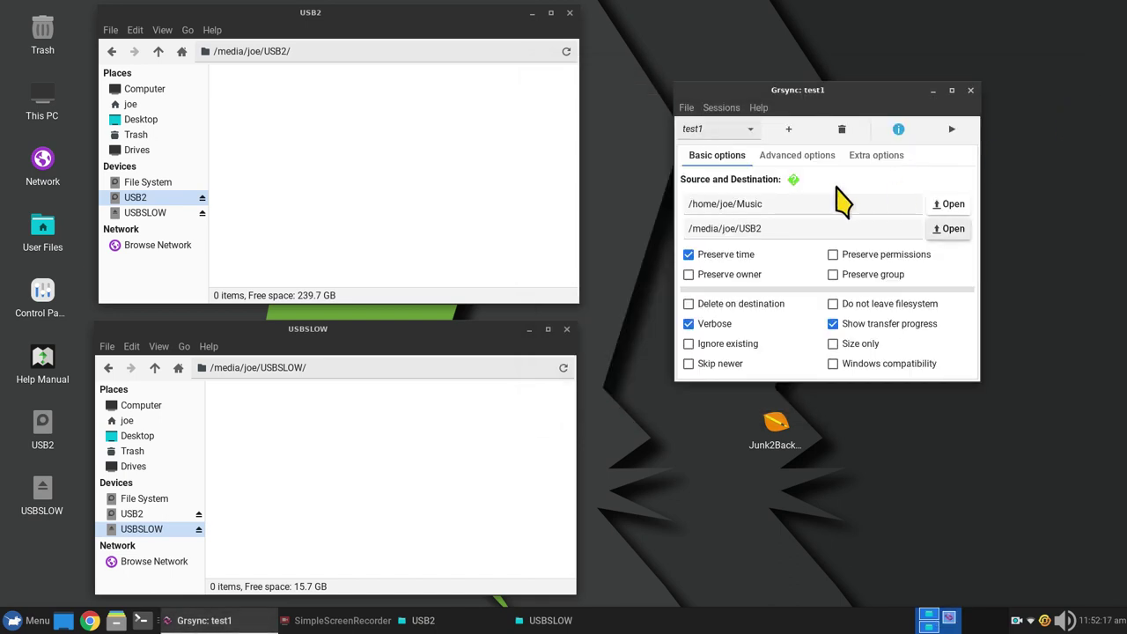
{"action": "left_click", "coordinate": [787, 134]}
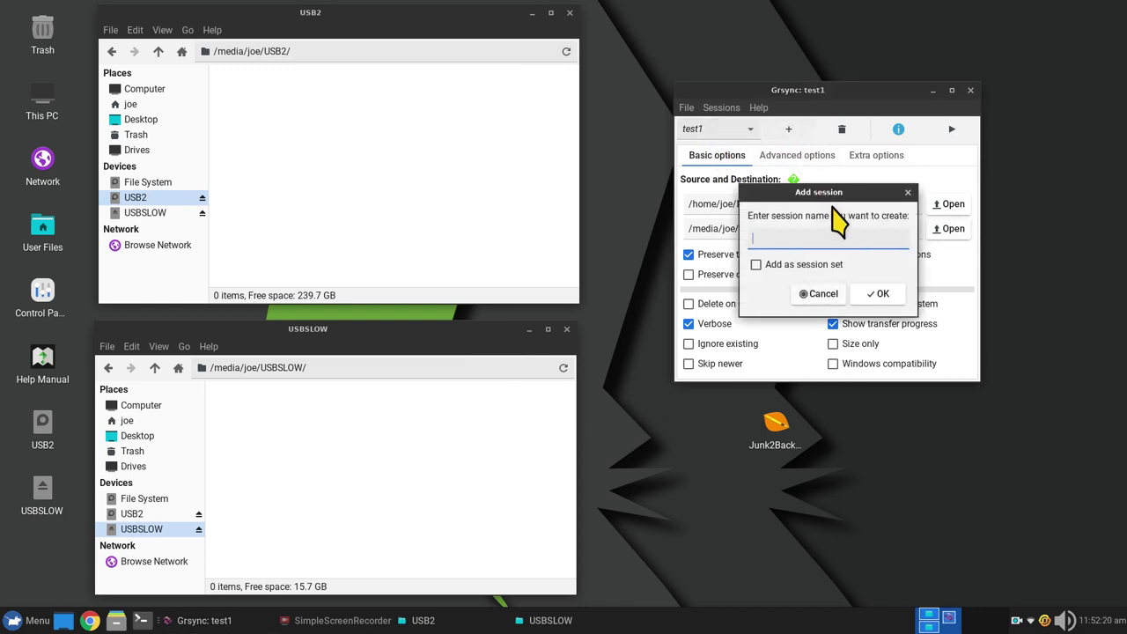
{"action": "type", "text": "test2"}
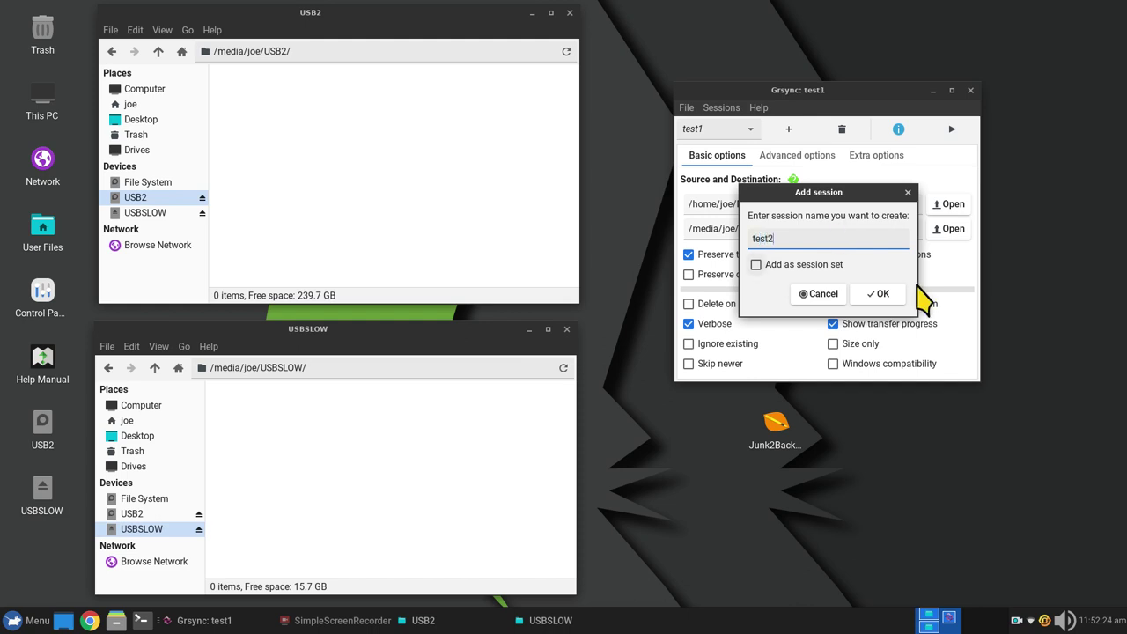
- Save the new session as test2, reselect it, and run its sync to completion
{"action": "left_click", "coordinate": [886, 294]}
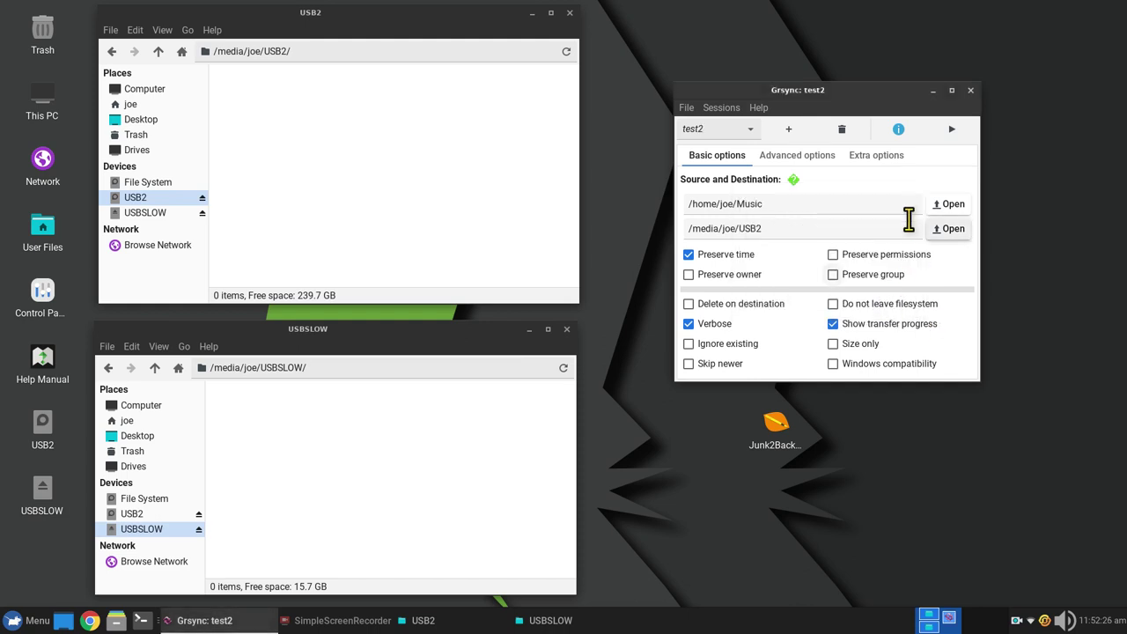
{"action": "left_click", "coordinate": [753, 132]}
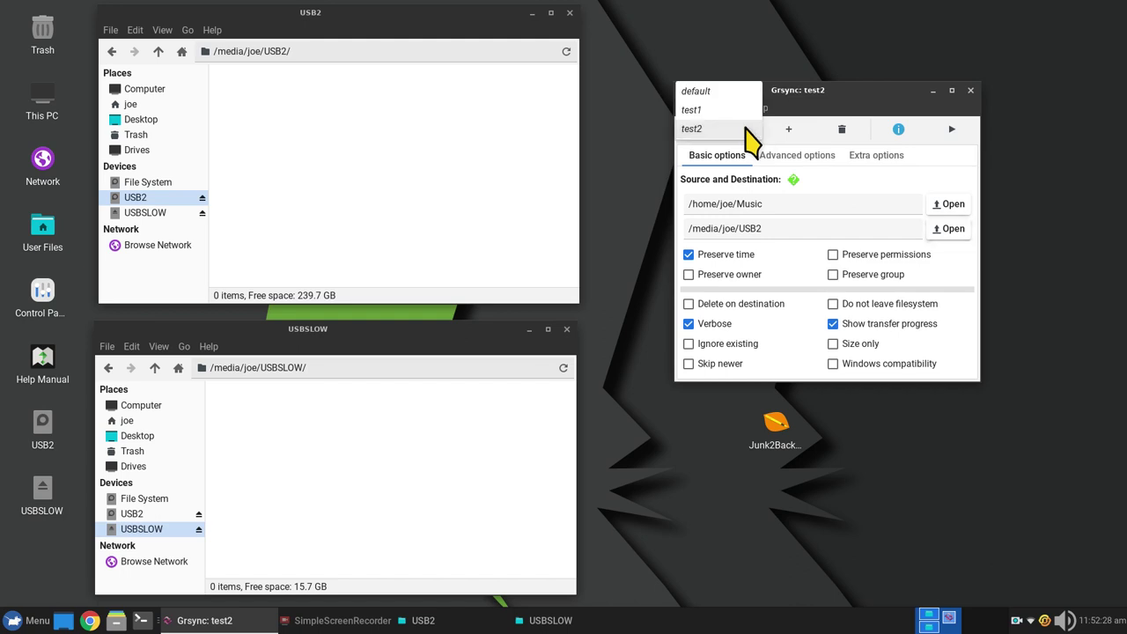
{"action": "left_click", "coordinate": [749, 91]}
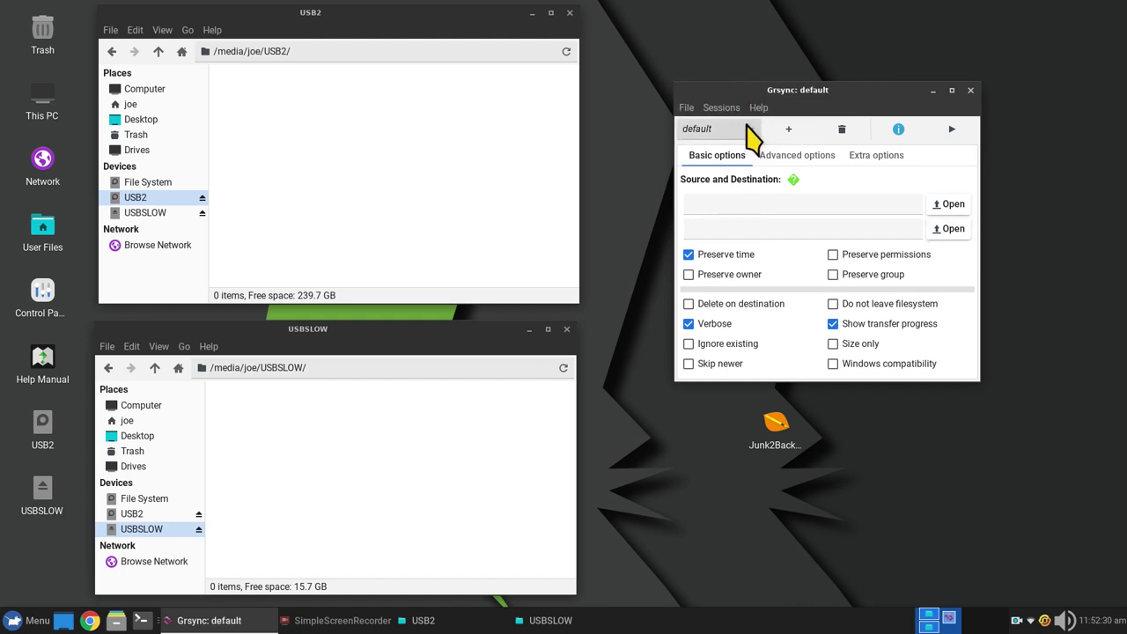
{"action": "left_click", "coordinate": [744, 132]}
{"action": "left_click", "coordinate": [737, 167]}
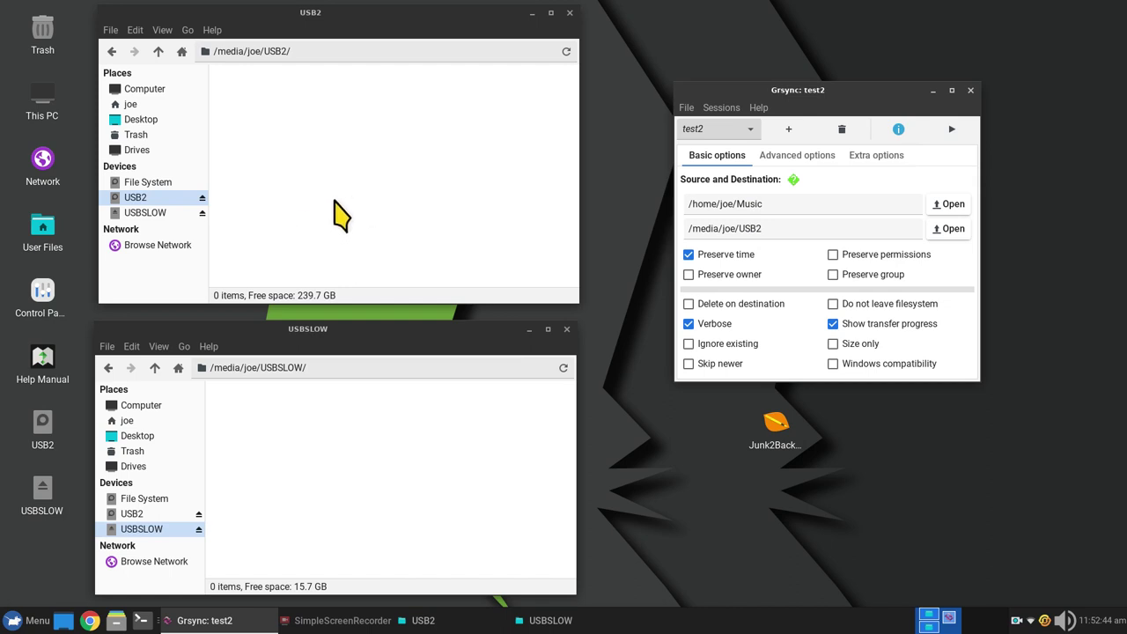
{"action": "left_click", "coordinate": [949, 128]}
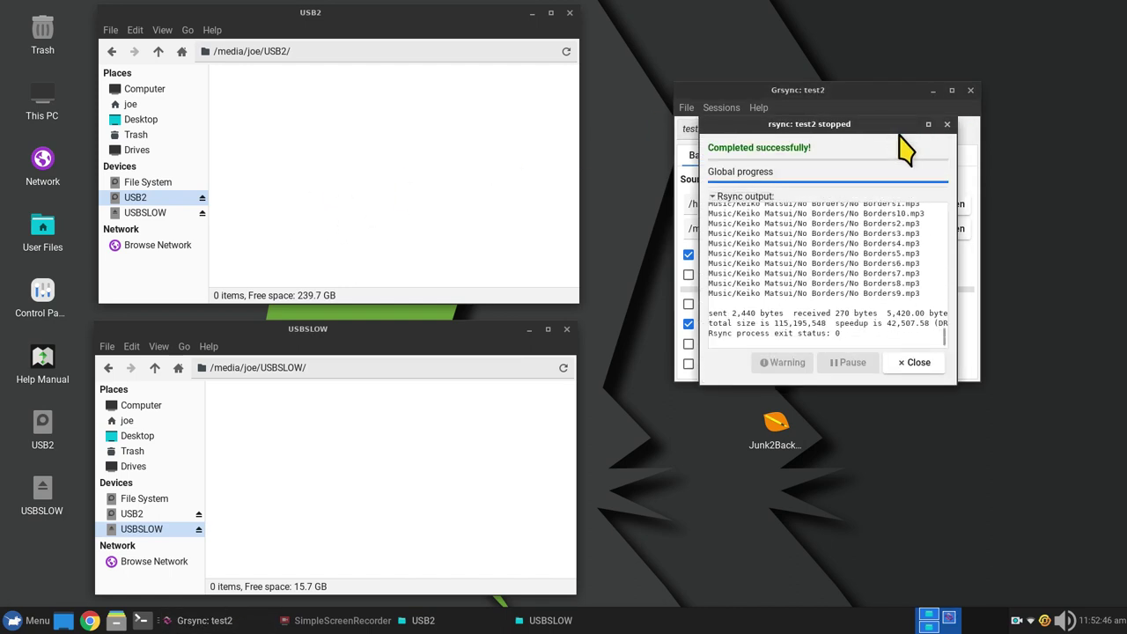
{"action": "left_click", "coordinate": [916, 362]}
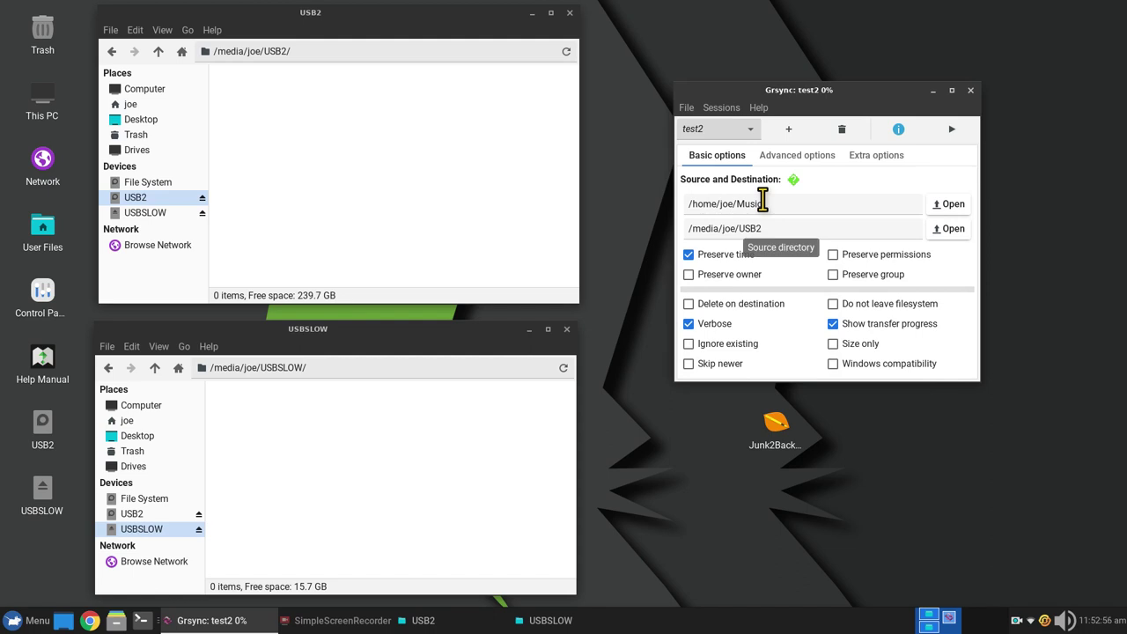
- Inspect test2's command 'rsync -r -t -v --progress -s /home/joe/Music /media/joe/USB2', then close it
{"action": "left_click", "coordinate": [686, 107]}
{"action": "left_click", "coordinate": [709, 215]}
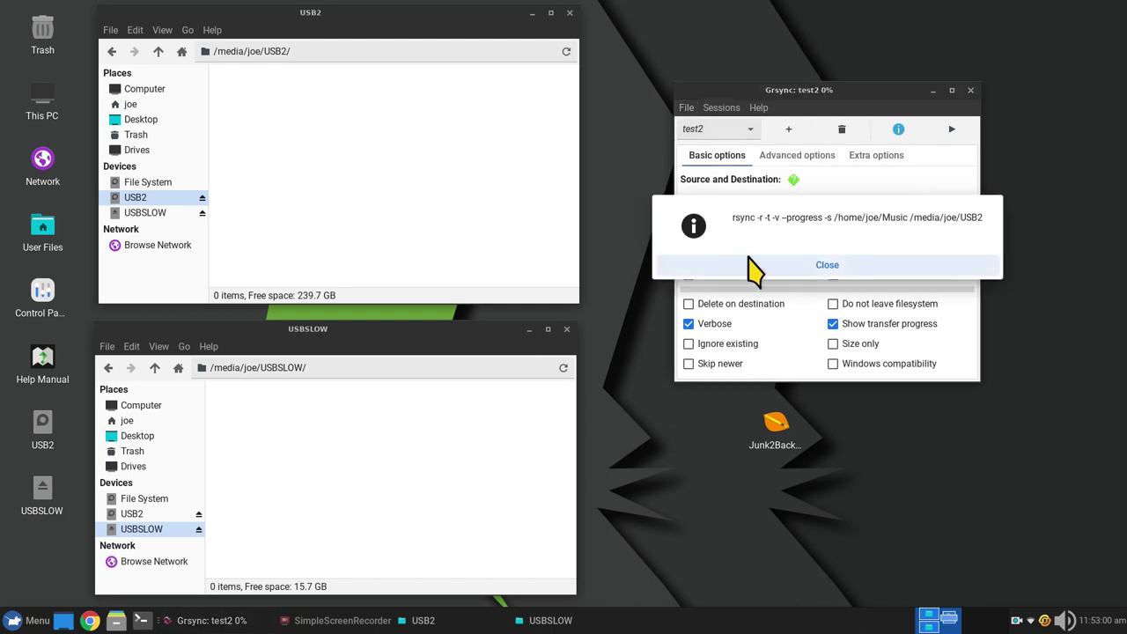
{"action": "left_click_drag", "start_coordinate": [806, 220], "coordinate": [718, 444]}
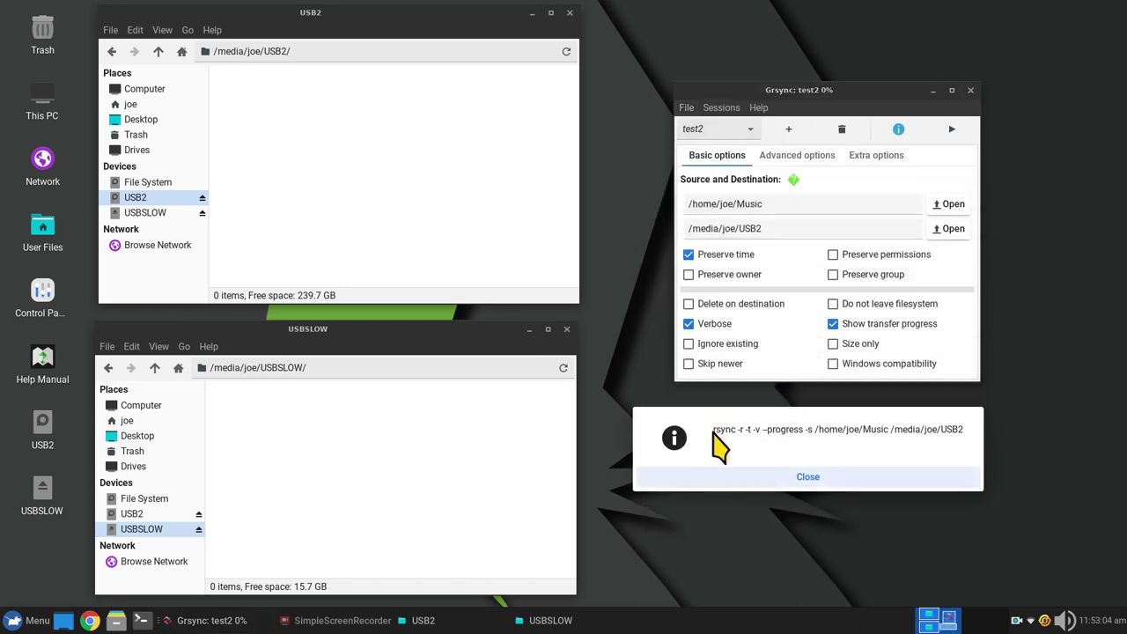
{"action": "left_click_drag", "start_coordinate": [715, 430], "coordinate": [762, 430]}
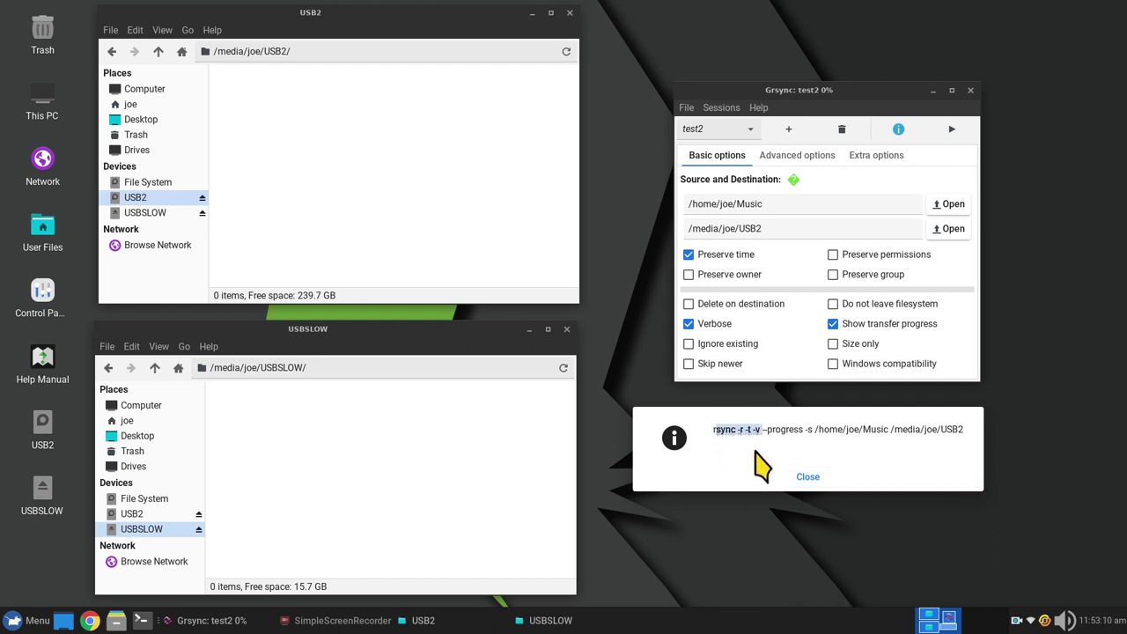
{"action": "left_click_drag", "start_coordinate": [814, 429], "coordinate": [720, 430]}
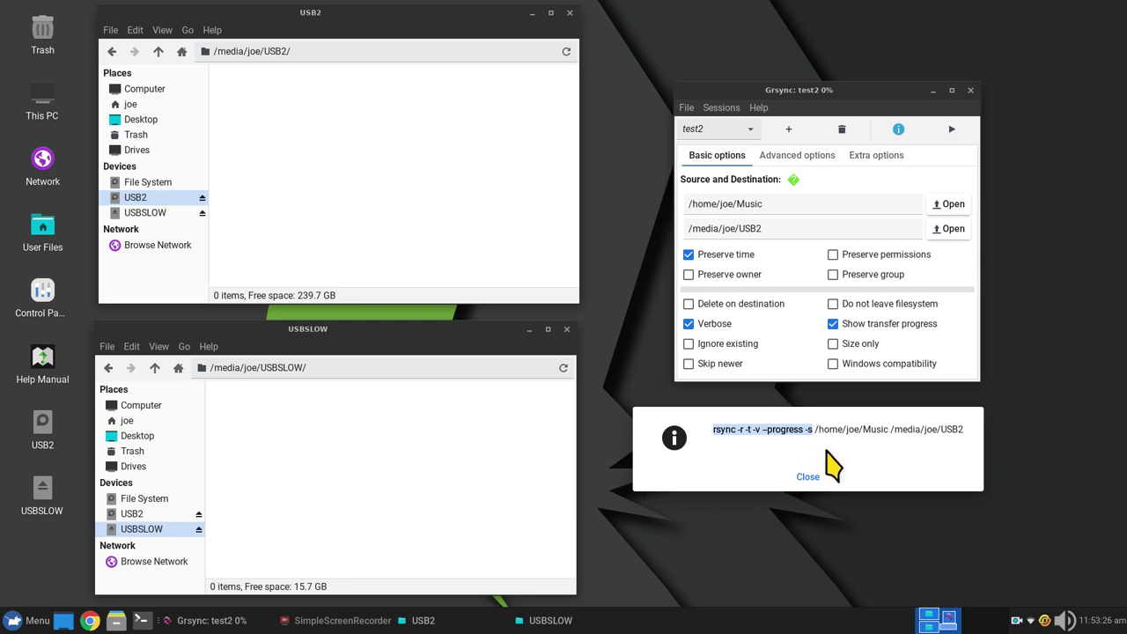
{"action": "left_click_drag", "start_coordinate": [815, 429], "coordinate": [891, 431]}
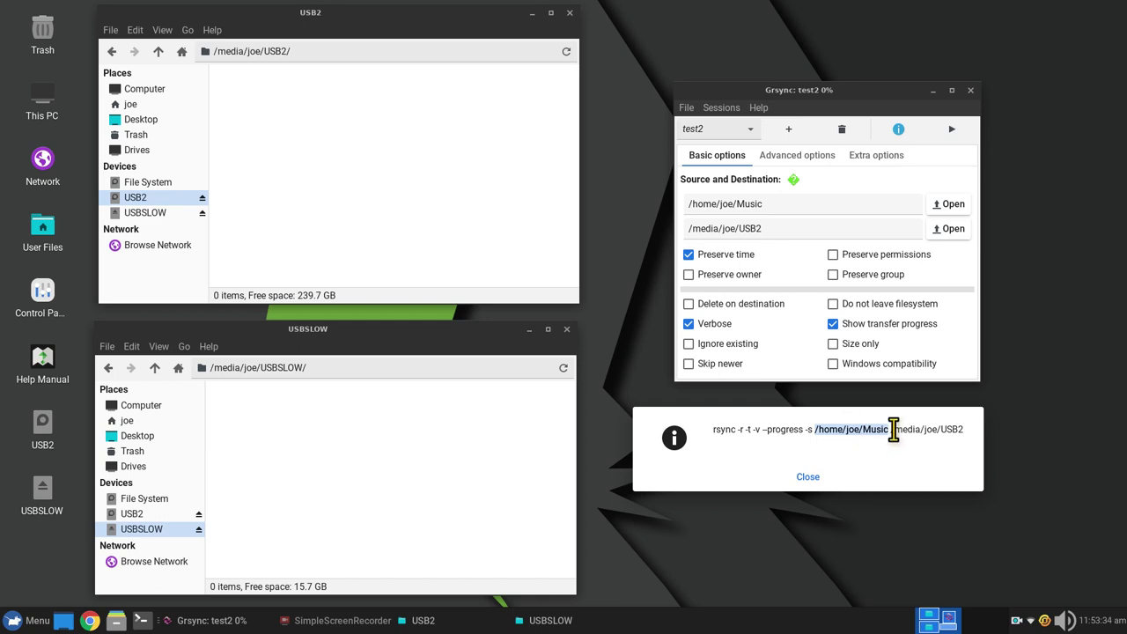
{"action": "left_click_drag", "start_coordinate": [891, 432], "coordinate": [969, 431]}
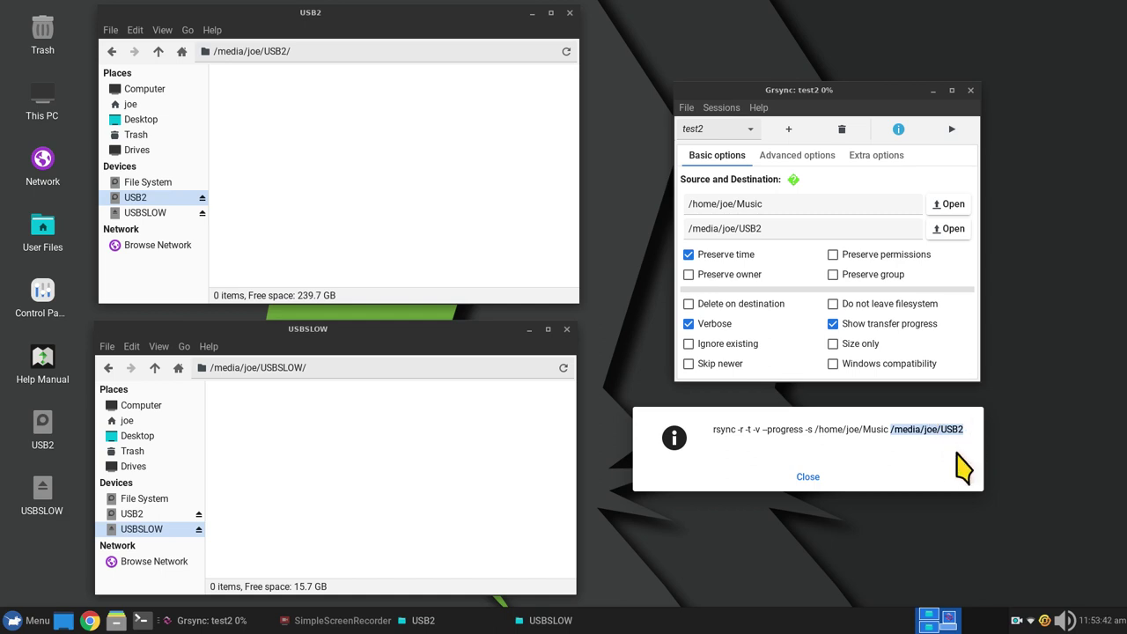
{"action": "left_click", "coordinate": [817, 481]}
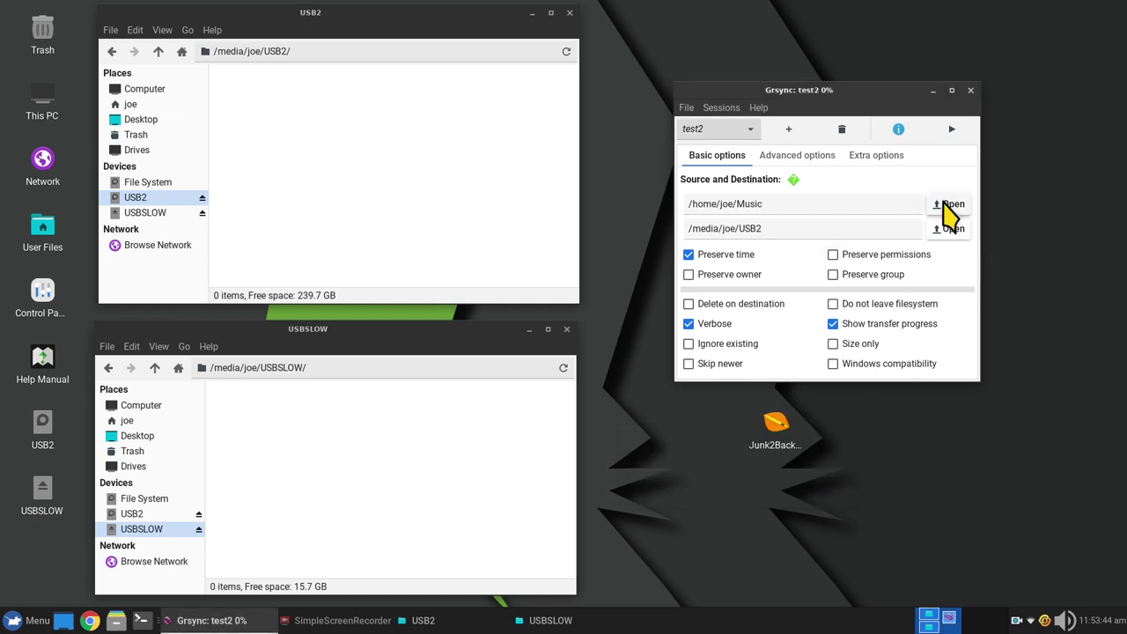
- Run the test2 sync twice, copying Music onto USB2 and closing each completion report
{"action": "left_click", "coordinate": [960, 130]}
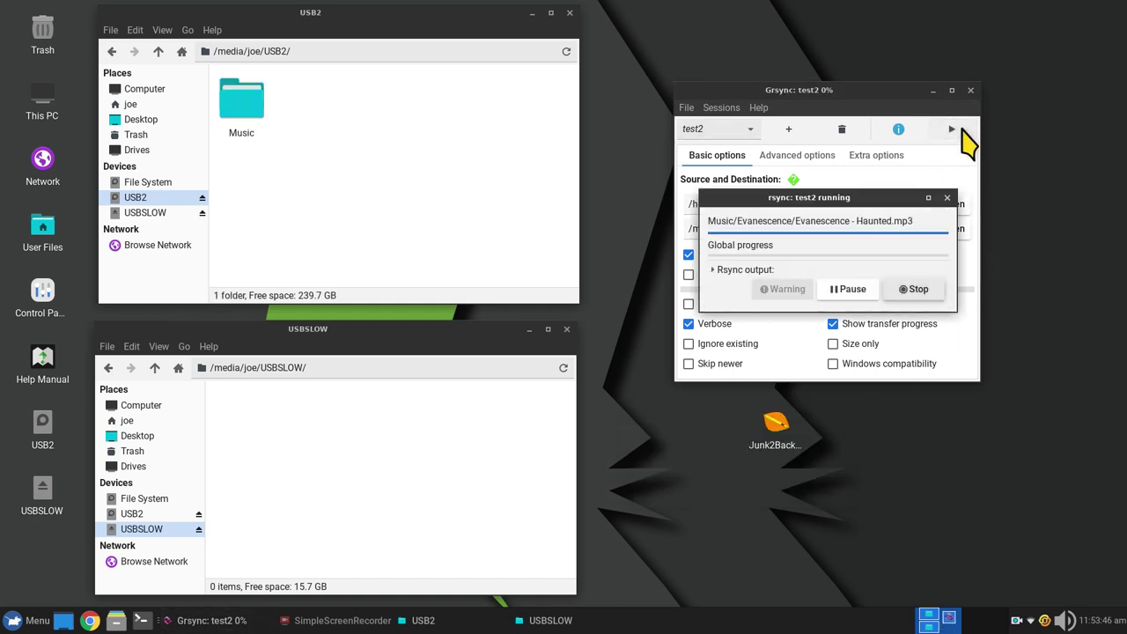
{"action": "left_click_drag", "start_coordinate": [814, 206], "coordinate": [837, 417]}
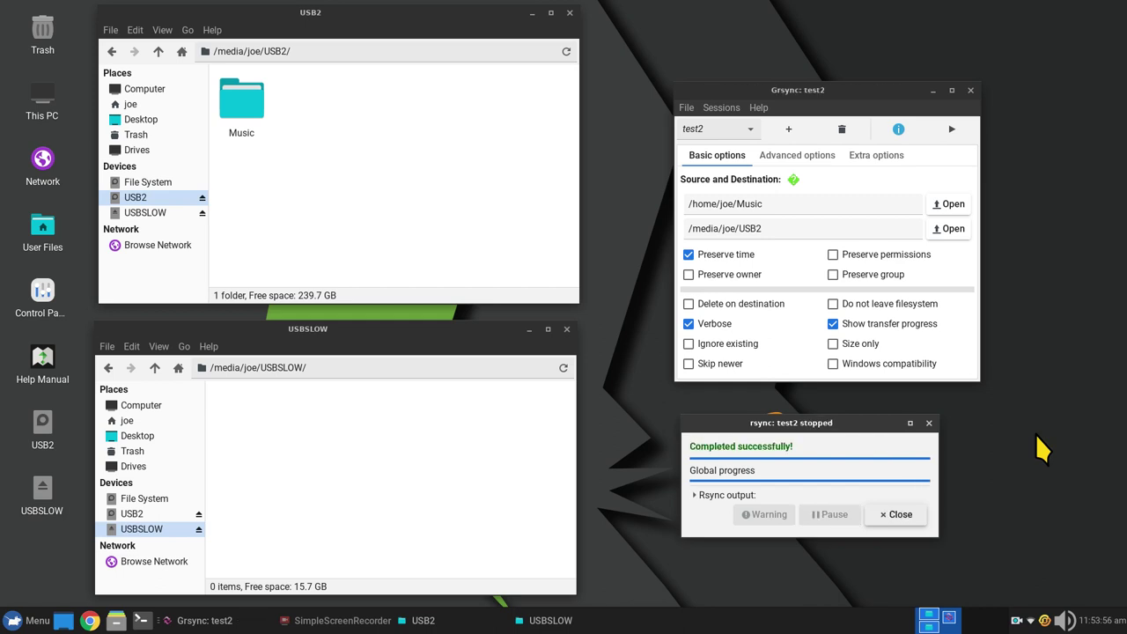
{"action": "left_click", "coordinate": [897, 518]}
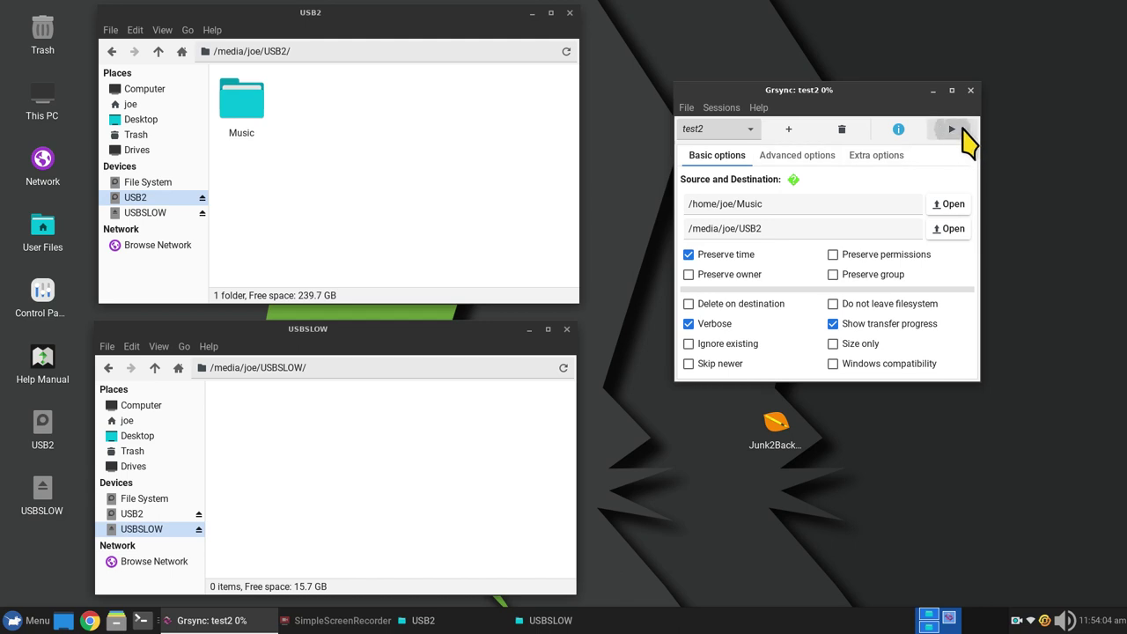
{"action": "left_click", "coordinate": [956, 131]}
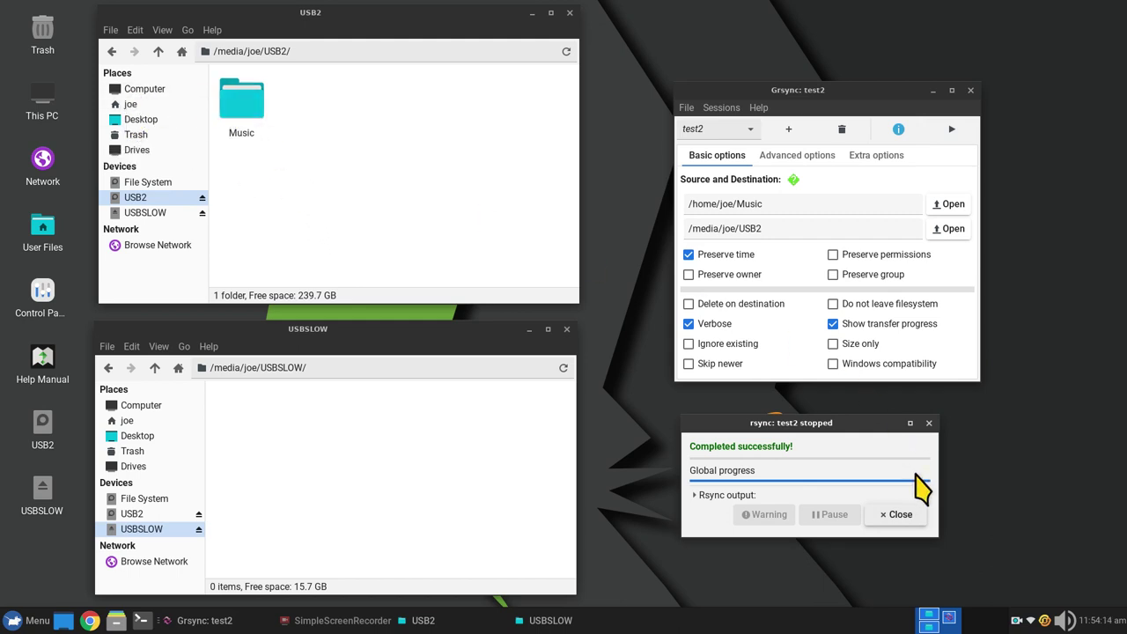
{"action": "left_click", "coordinate": [894, 516]}
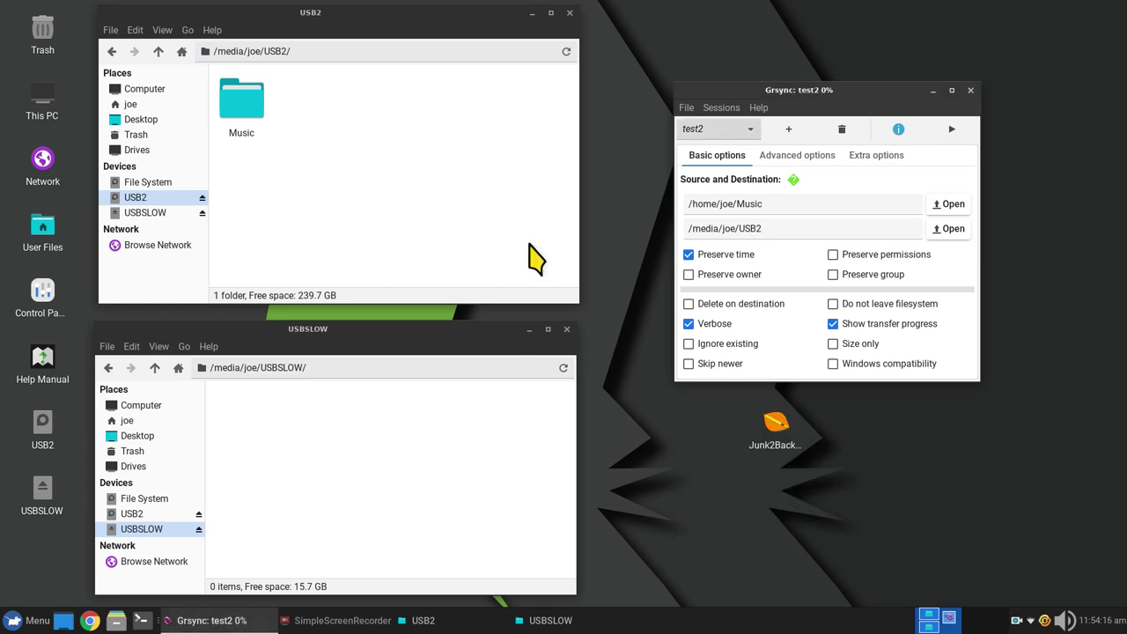
- Create a new folder named HelloWorld inside the home Music folder
{"action": "left_click", "coordinate": [148, 104]}
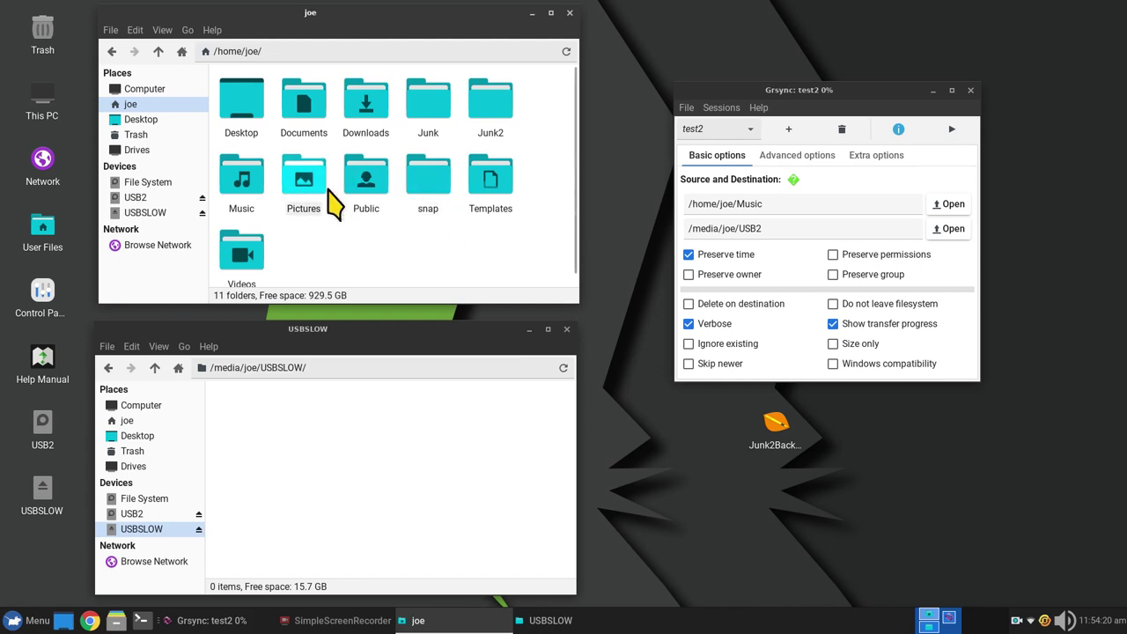
{"action": "double_click", "coordinate": [242, 180]}
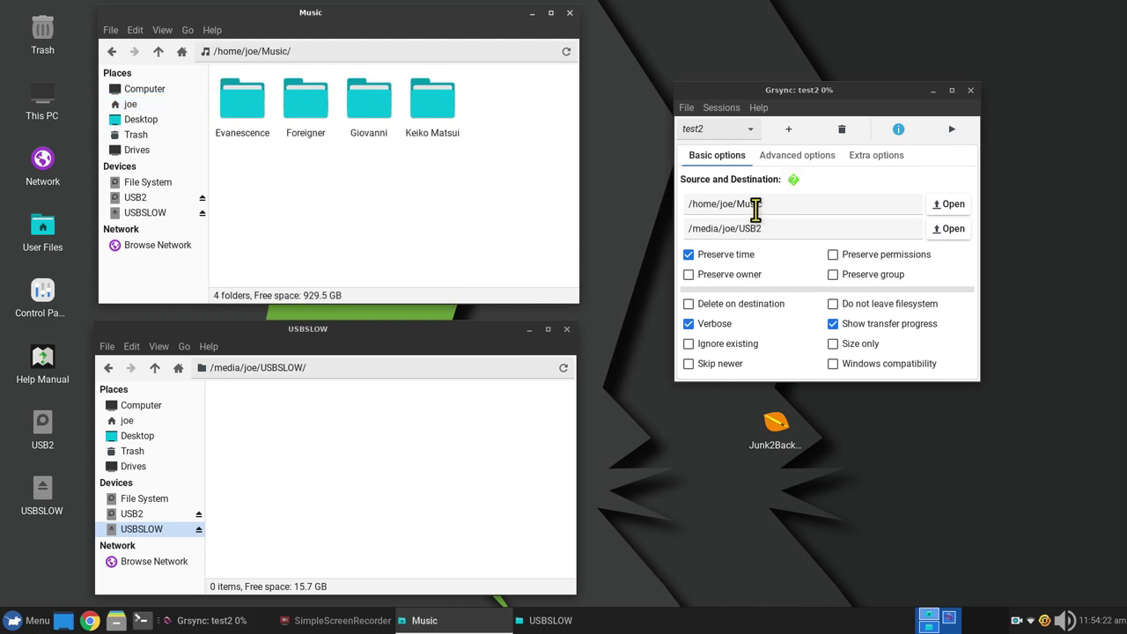
{"action": "right_click", "coordinate": [304, 174]}
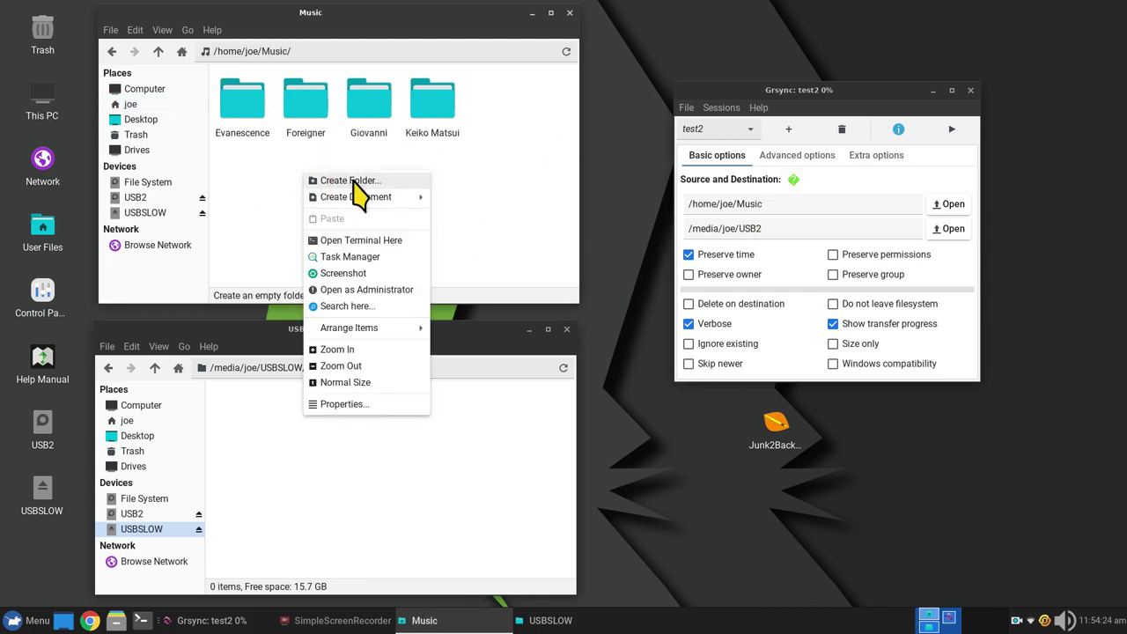
{"action": "left_click", "coordinate": [350, 180]}
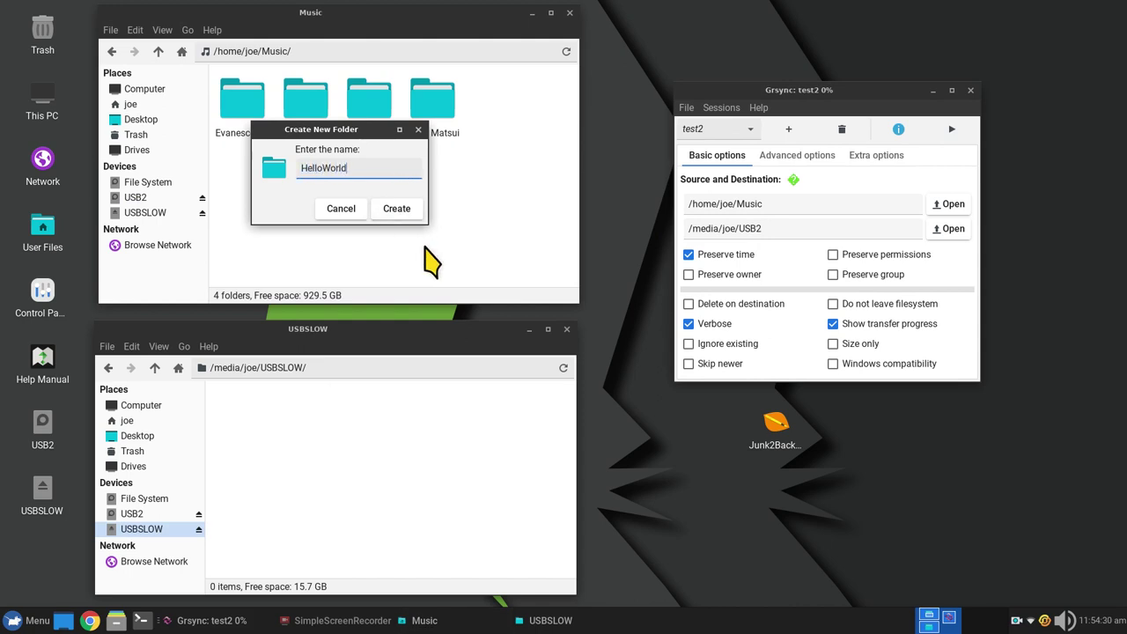
{"action": "left_click", "coordinate": [396, 209]}
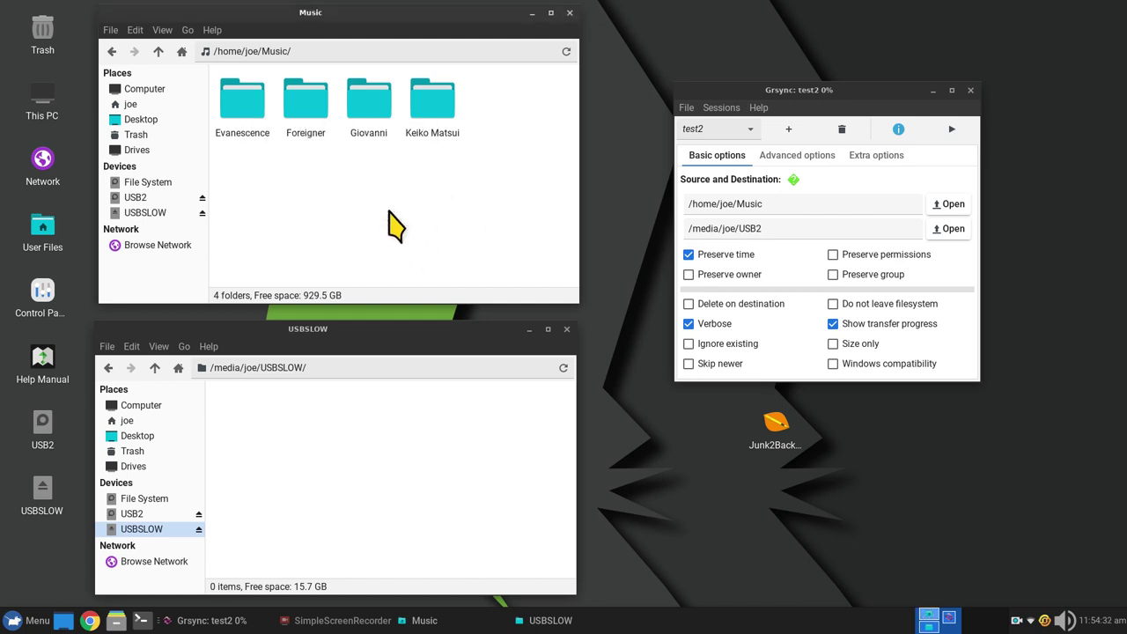
- Open USB2's Music folder and re-run test2 to copy HelloWorld over
{"action": "left_click", "coordinate": [132, 198]}
{"action": "left_click", "coordinate": [250, 104]}
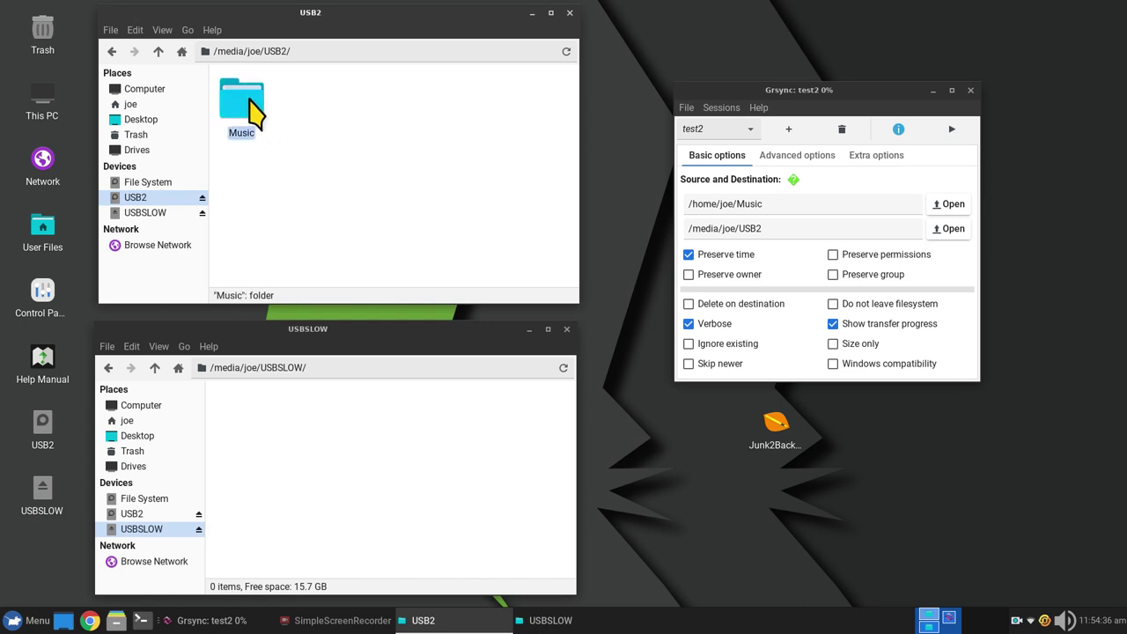
{"action": "double_click", "coordinate": [250, 104]}
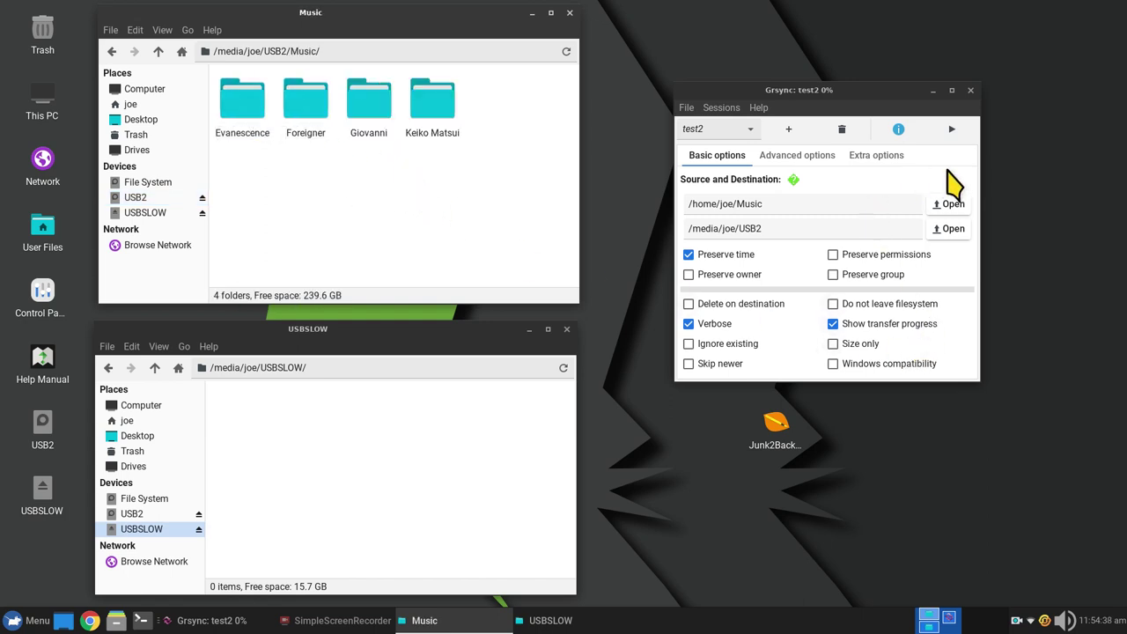
{"action": "left_click", "coordinate": [958, 134]}
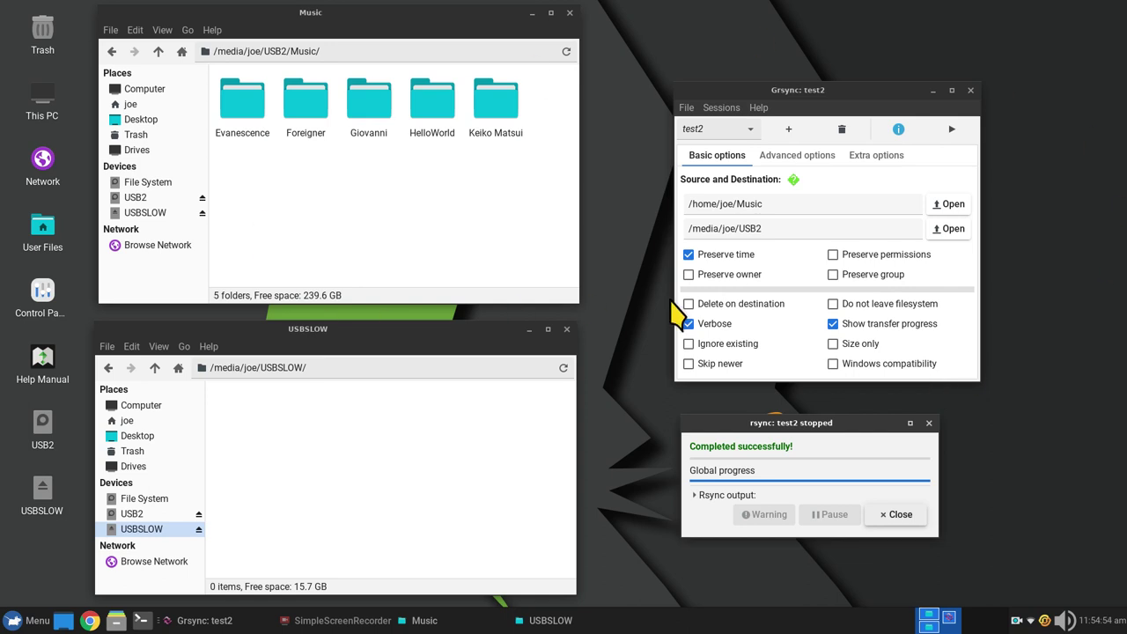
- Dismiss the test2 completion report and focus the /home/joe/Music source path field
{"action": "mouse_move", "coordinate": [815, 423]}
{"action": "left_mouse_down"}
{"action": "mouse_move", "coordinate": [864, 365]}
{"action": "mouse_move", "coordinate": [799, 416]}
{"action": "left_mouse_up"}
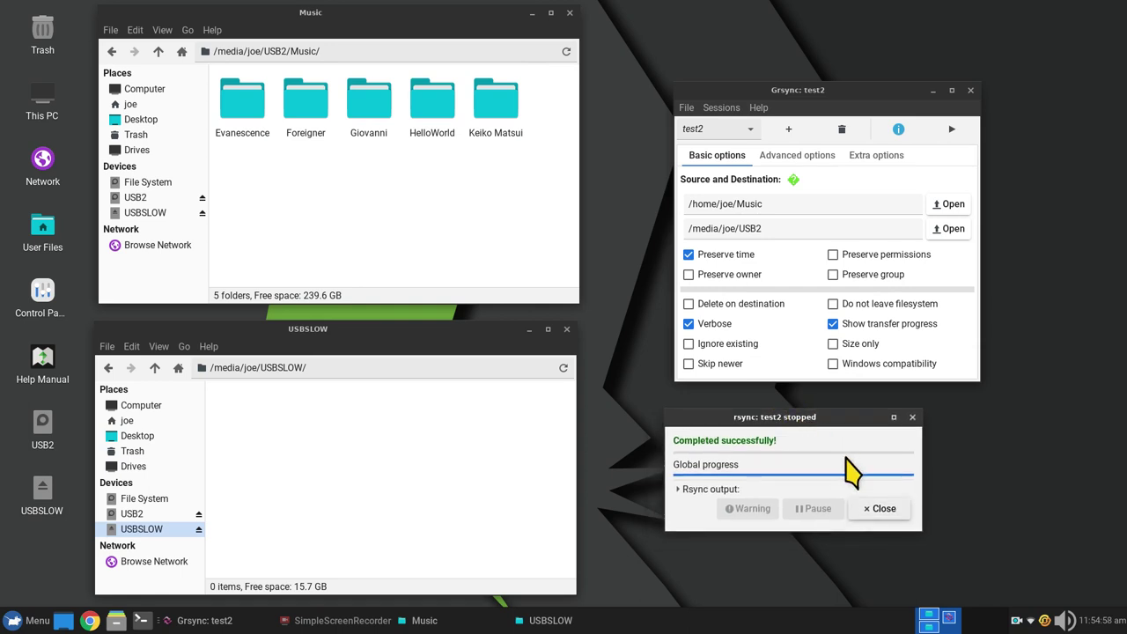
{"action": "left_click", "coordinate": [881, 509]}
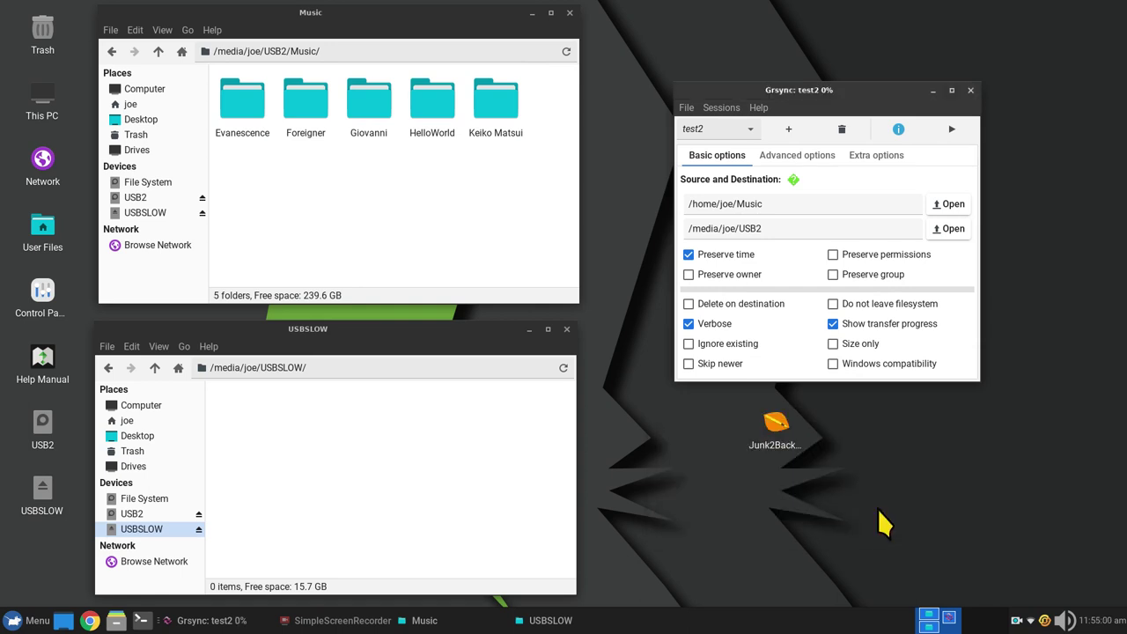
{"action": "left_click", "coordinate": [779, 203]}
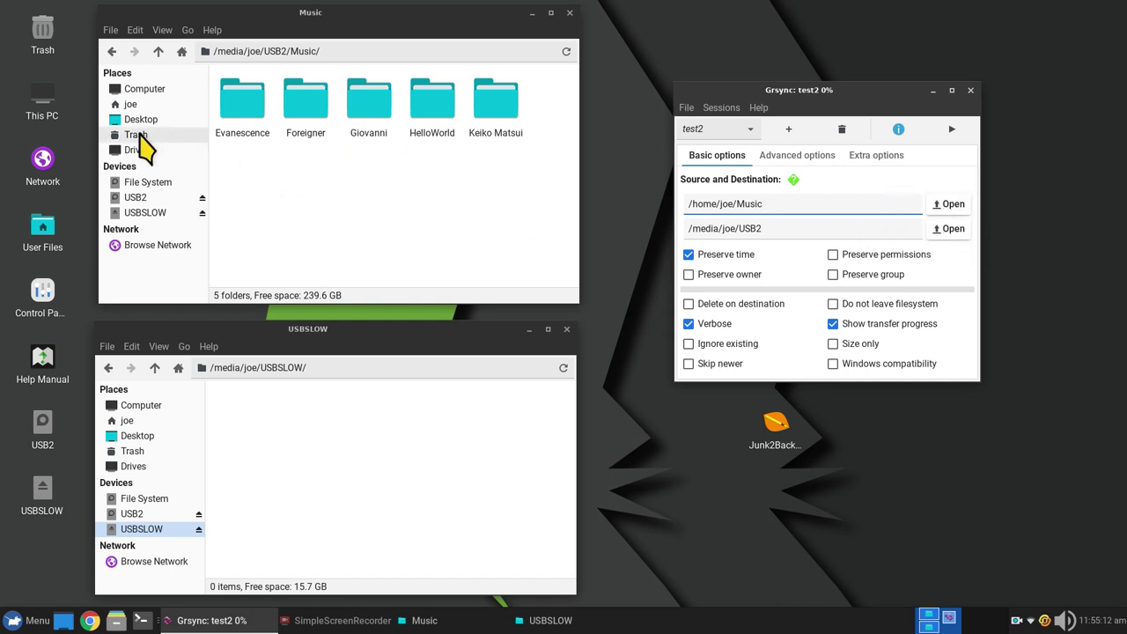
- Briefly show hidden files in the home folder, hide them again, and go to USB2's top level
{"action": "left_click", "coordinate": [130, 104]}
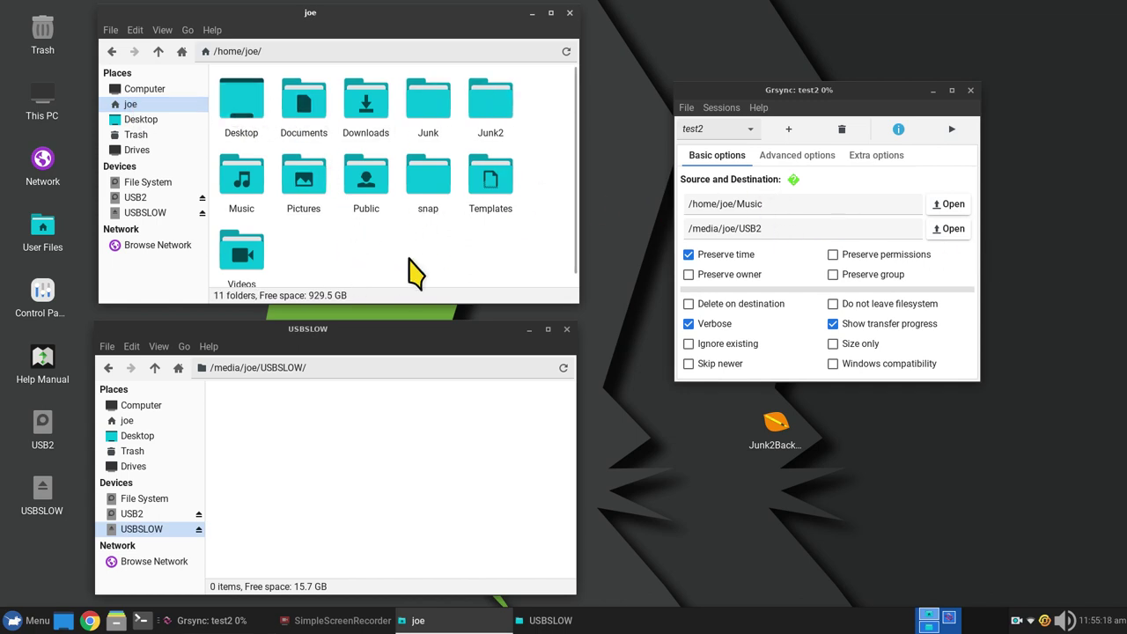
{"action": "key", "text": "ctrl+h"}
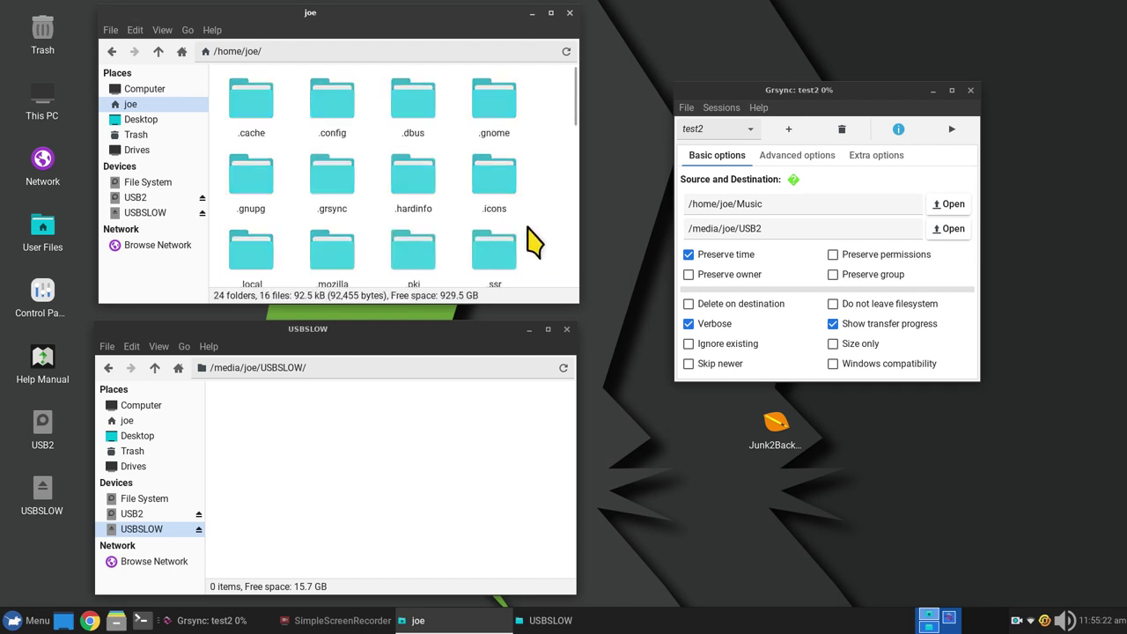
{"action": "scroll", "coordinate": [533, 244], "scroll_direction": "down", "scroll_amount": 3}
{"action": "scroll", "coordinate": [534, 244], "scroll_direction": "up", "scroll_amount": 3}
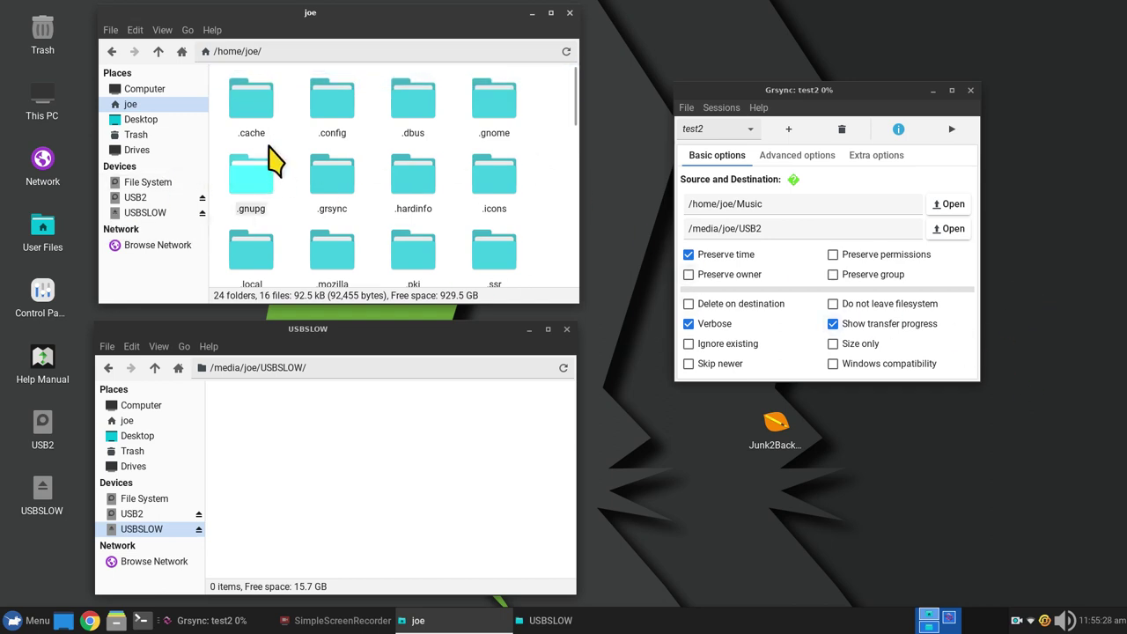
{"action": "left_click", "coordinate": [254, 110]}
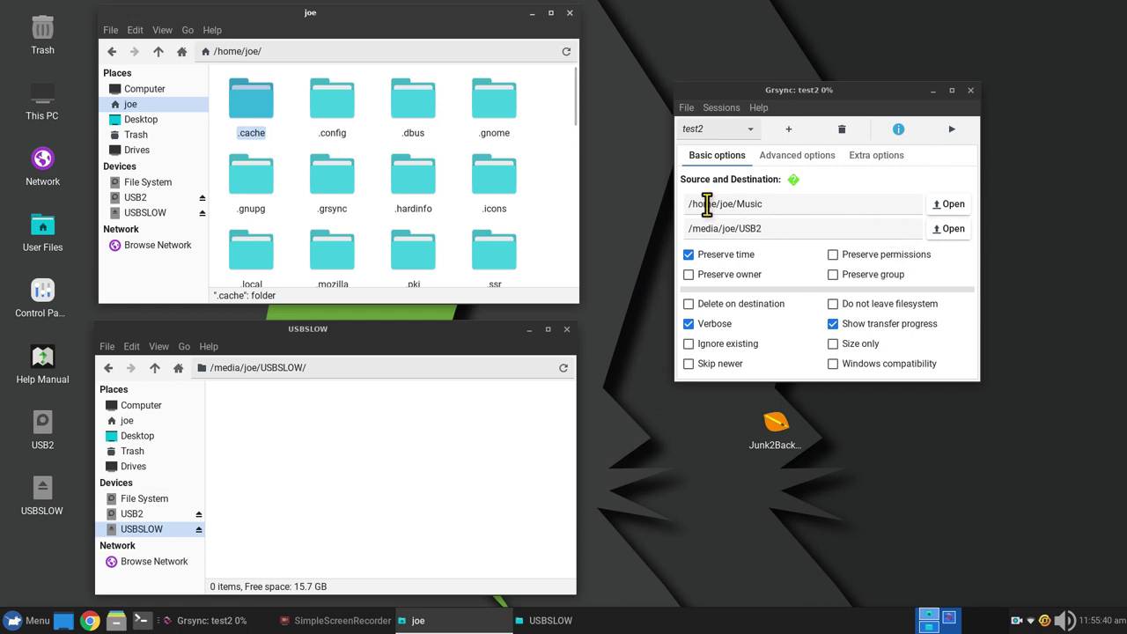
{"action": "left_click", "coordinate": [537, 163]}
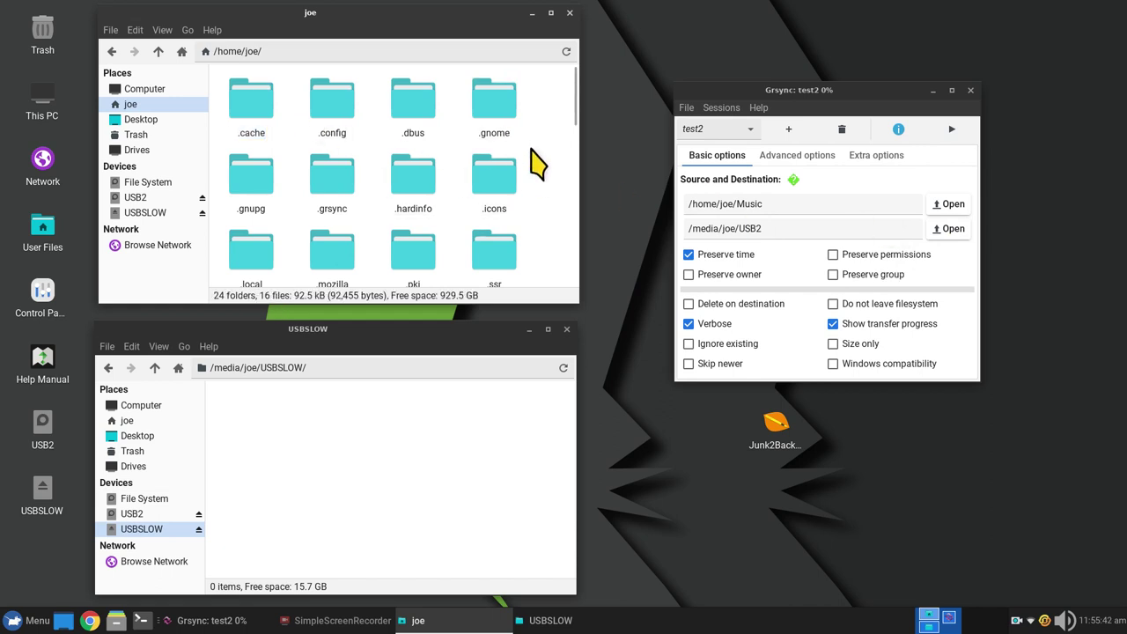
{"action": "key", "text": "ctrl+h"}
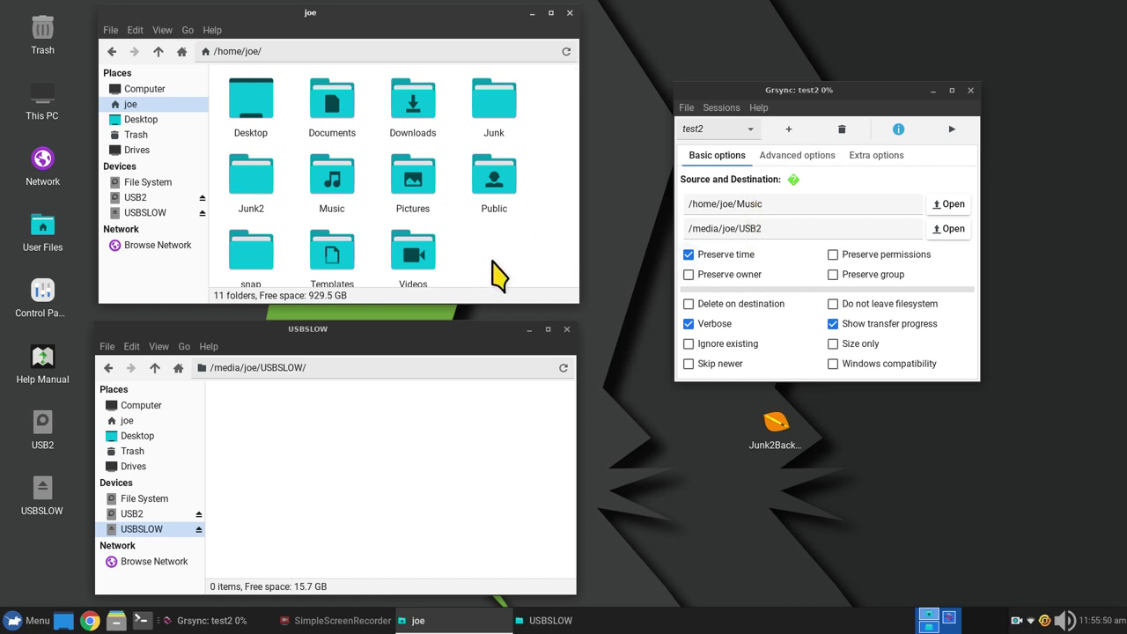
{"action": "left_click", "coordinate": [148, 201]}
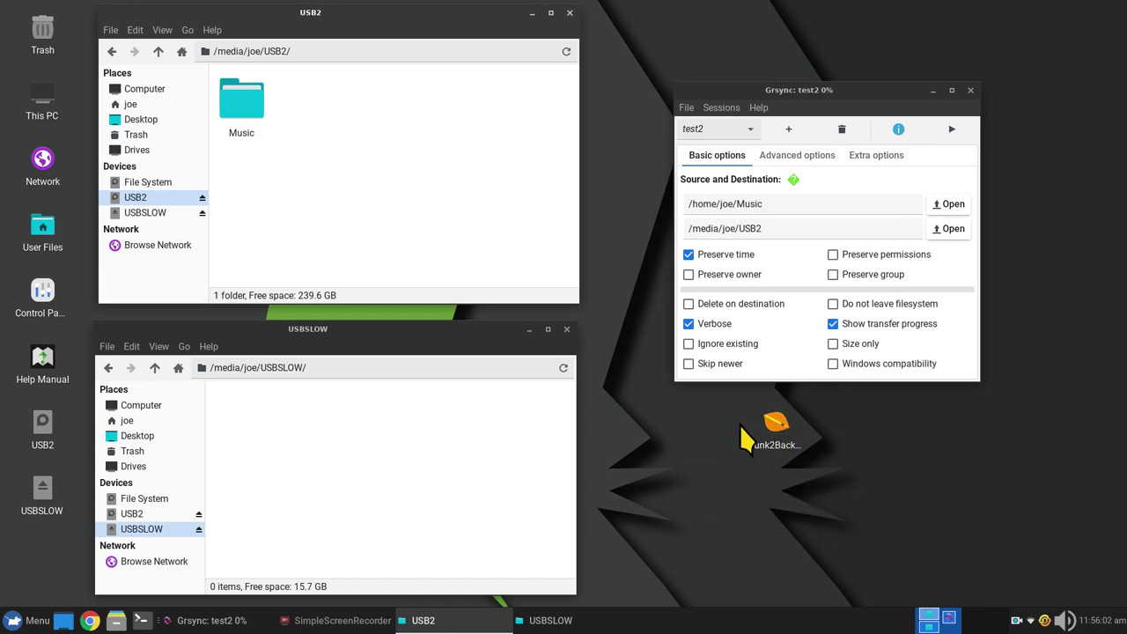
- Close Grsync and the USB2 and USBSLOW file manager windows, leaving the Junk2Backup desktop
{"action": "mouse_move", "coordinate": [765, 423]}
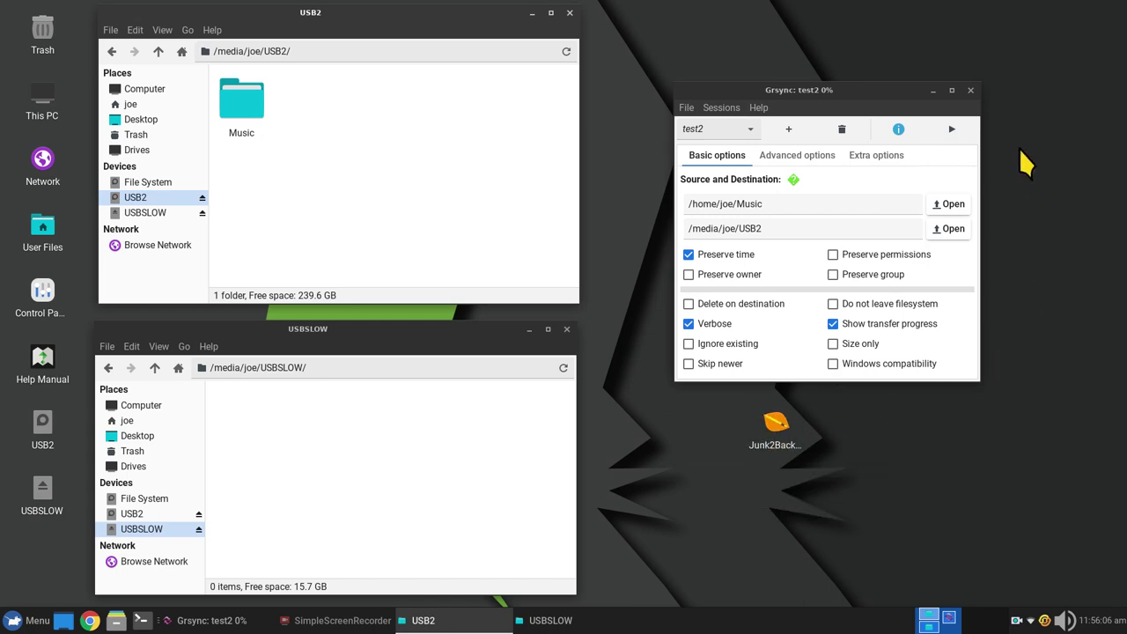
{"action": "left_click", "coordinate": [972, 90]}
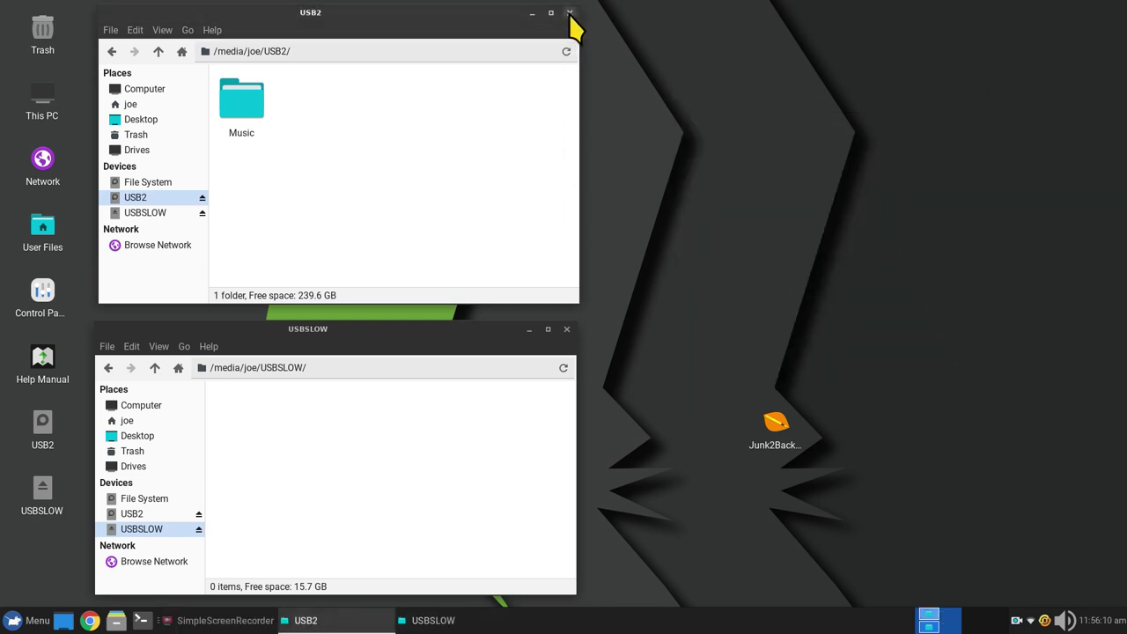
{"action": "left_click", "coordinate": [570, 12]}
{"action": "left_click", "coordinate": [566, 329]}
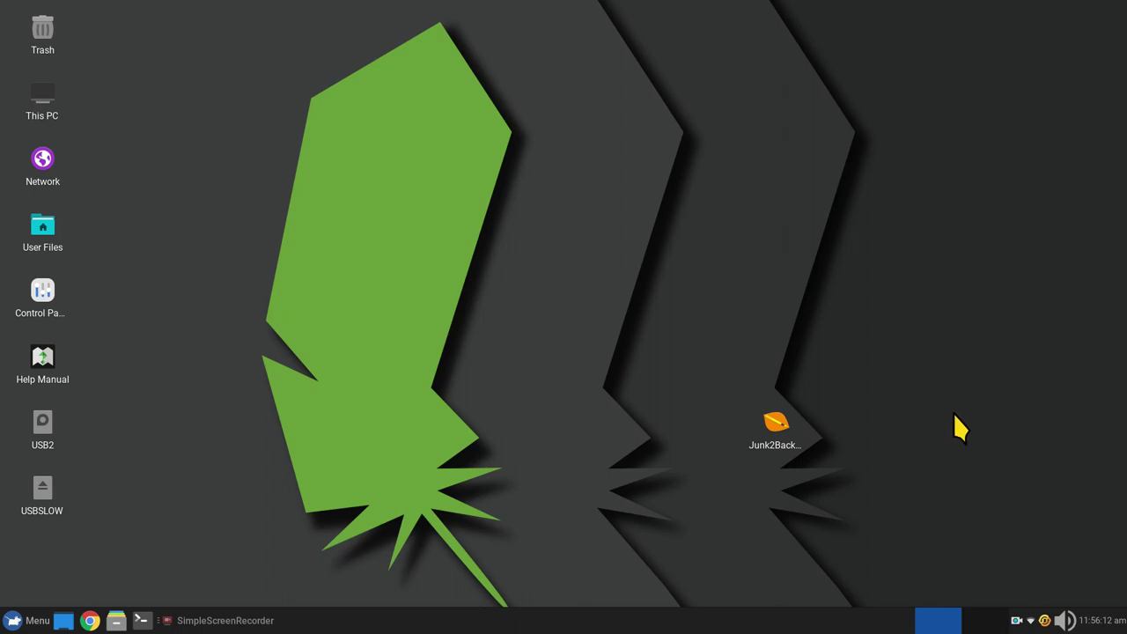